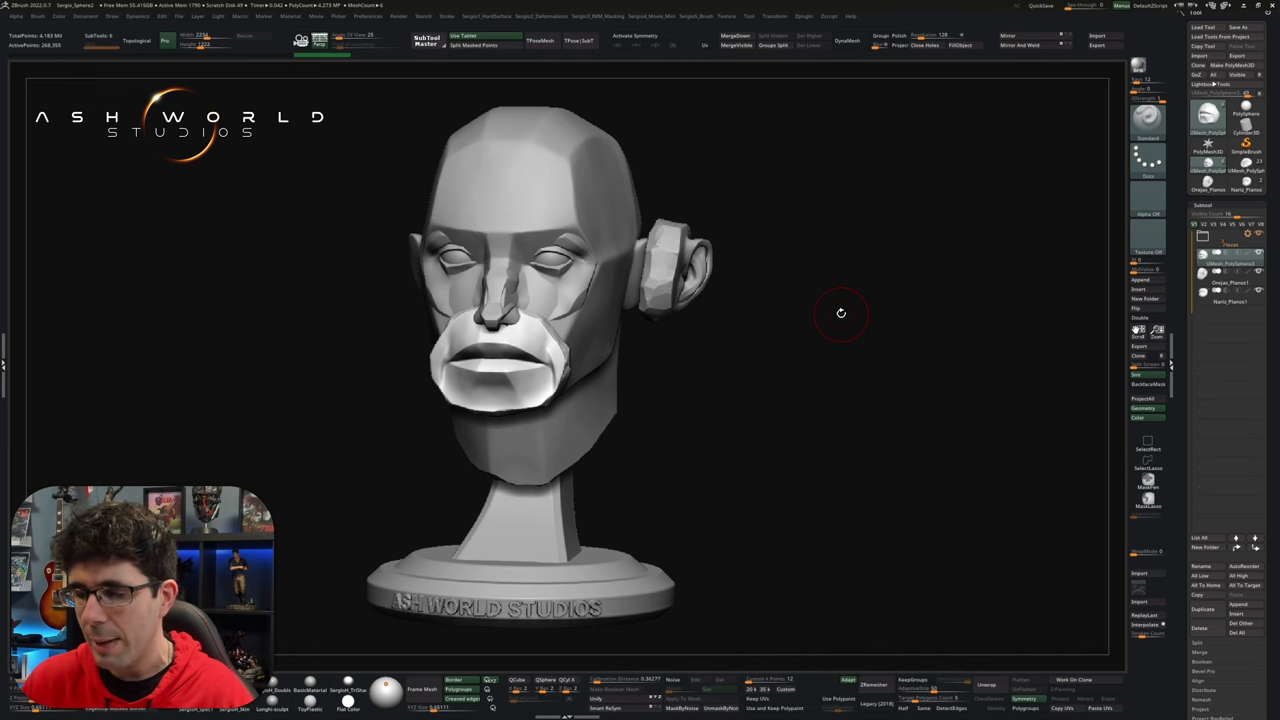
Step: Select Orejas_Planos1 and use the gizmo to move the ear closer to the head and shrink it slightly
left_click_drag(792, 360, 775, 362)
left_click(726, 278, "alt")
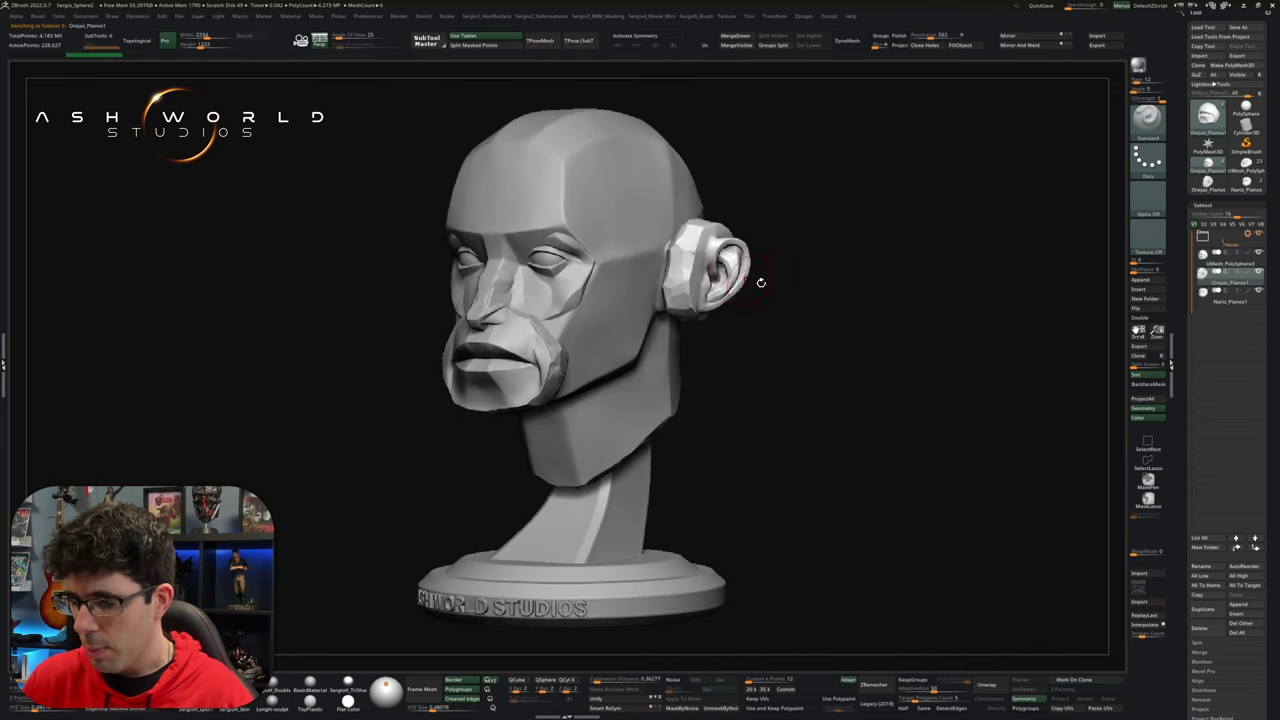
left_click_drag(780, 294, 740, 274, "shift")
key("w")
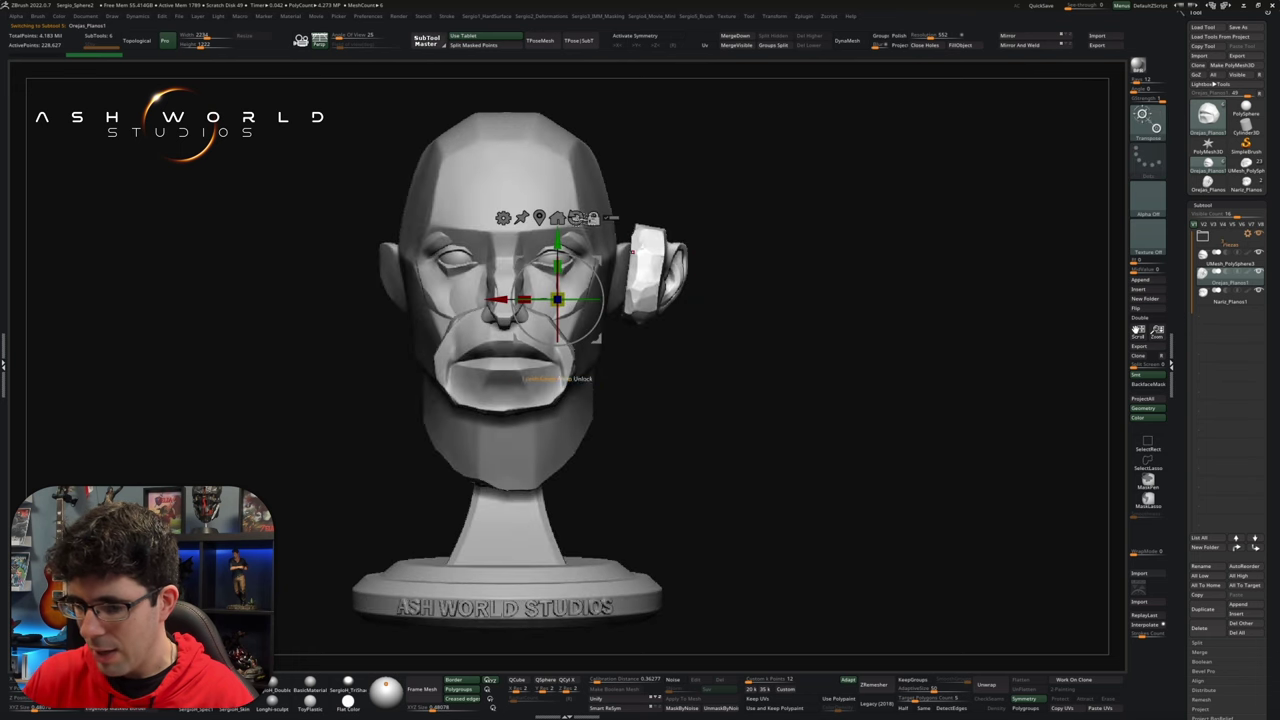
left_click(557, 217)
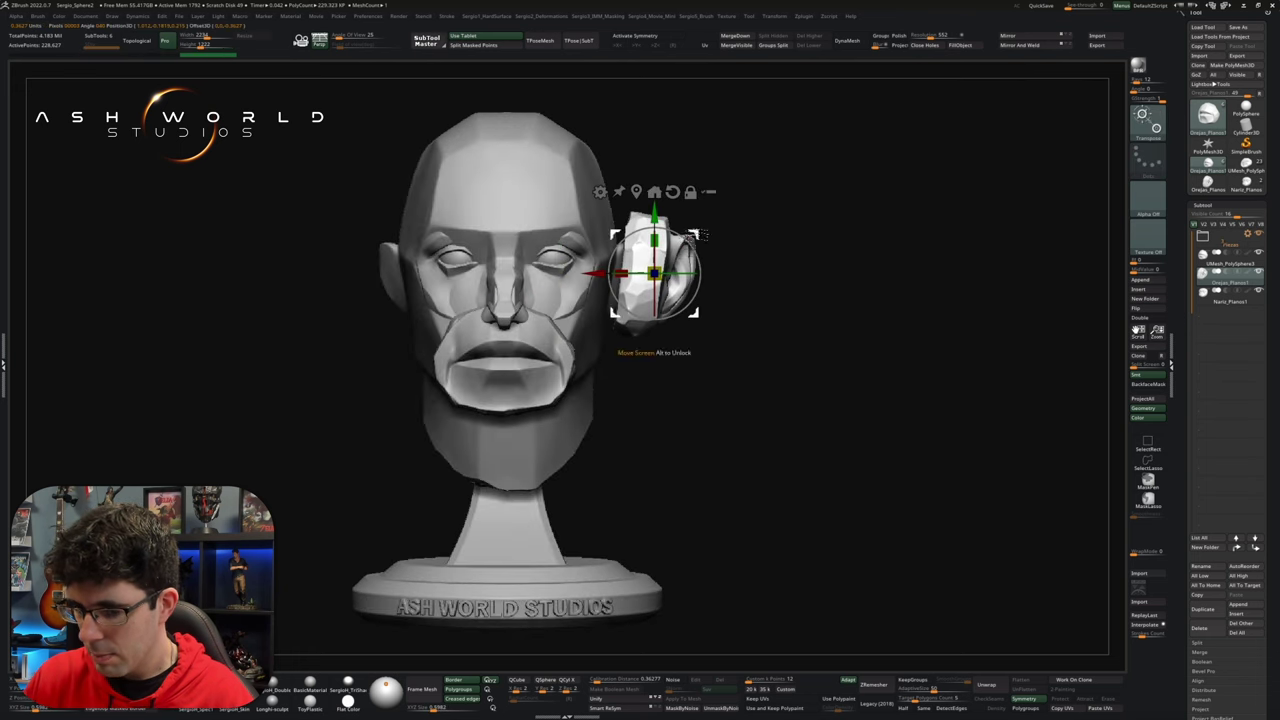
left_click_drag(654, 272, 604, 280)
left_click_drag(717, 256, 621, 258, "shift")
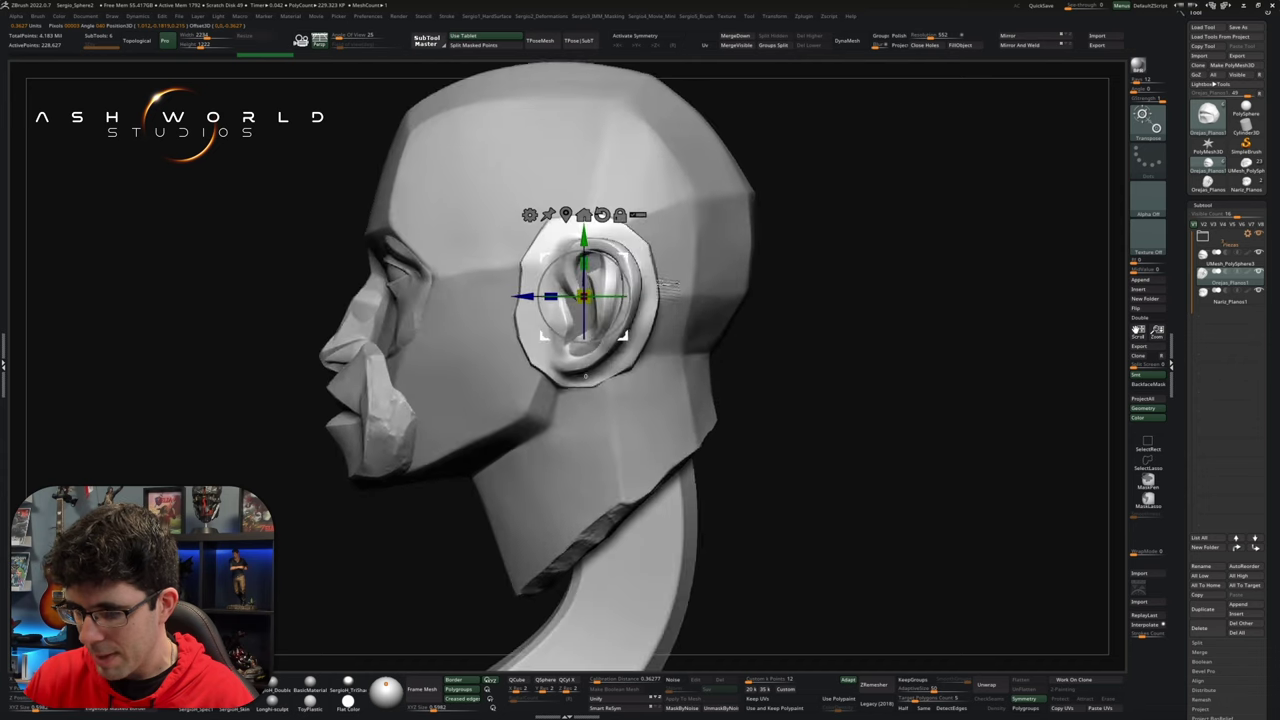
left_click_drag(575, 296, 577, 294)
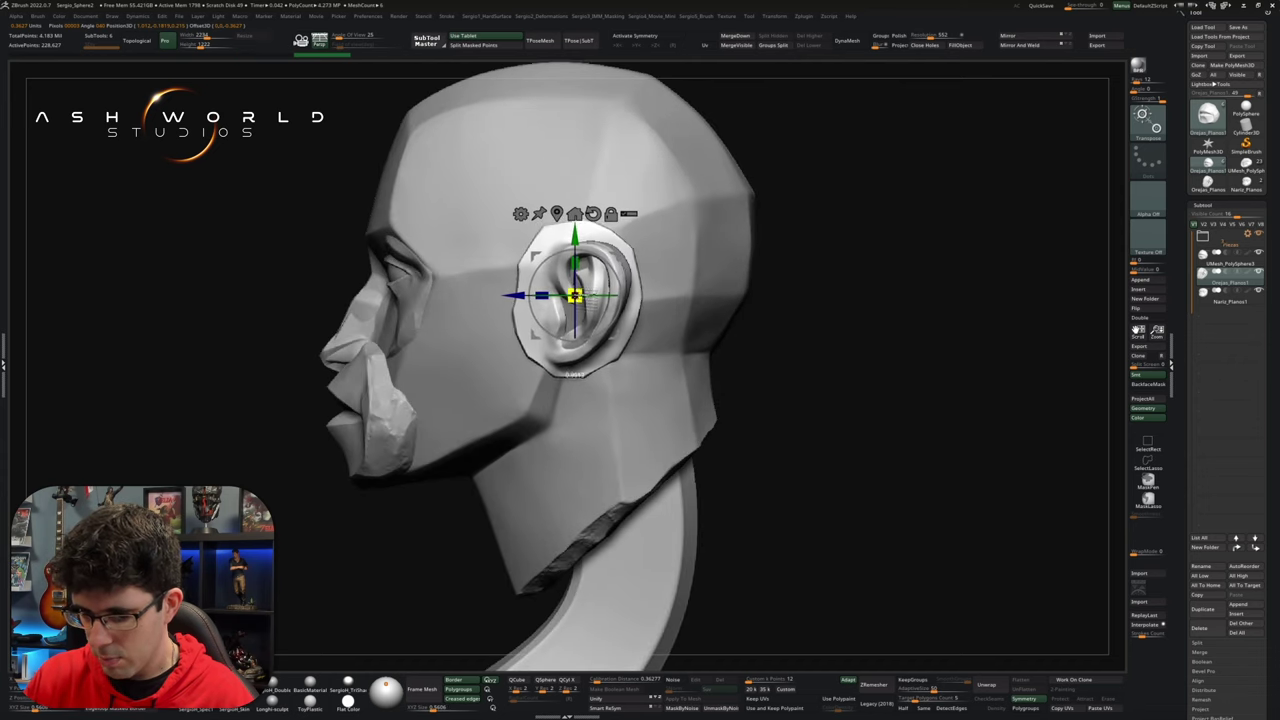
mouse_move(624, 256)
left_mouse_down()
mouse_move(653, 252)
mouse_move(709, 306)
left_mouse_up()
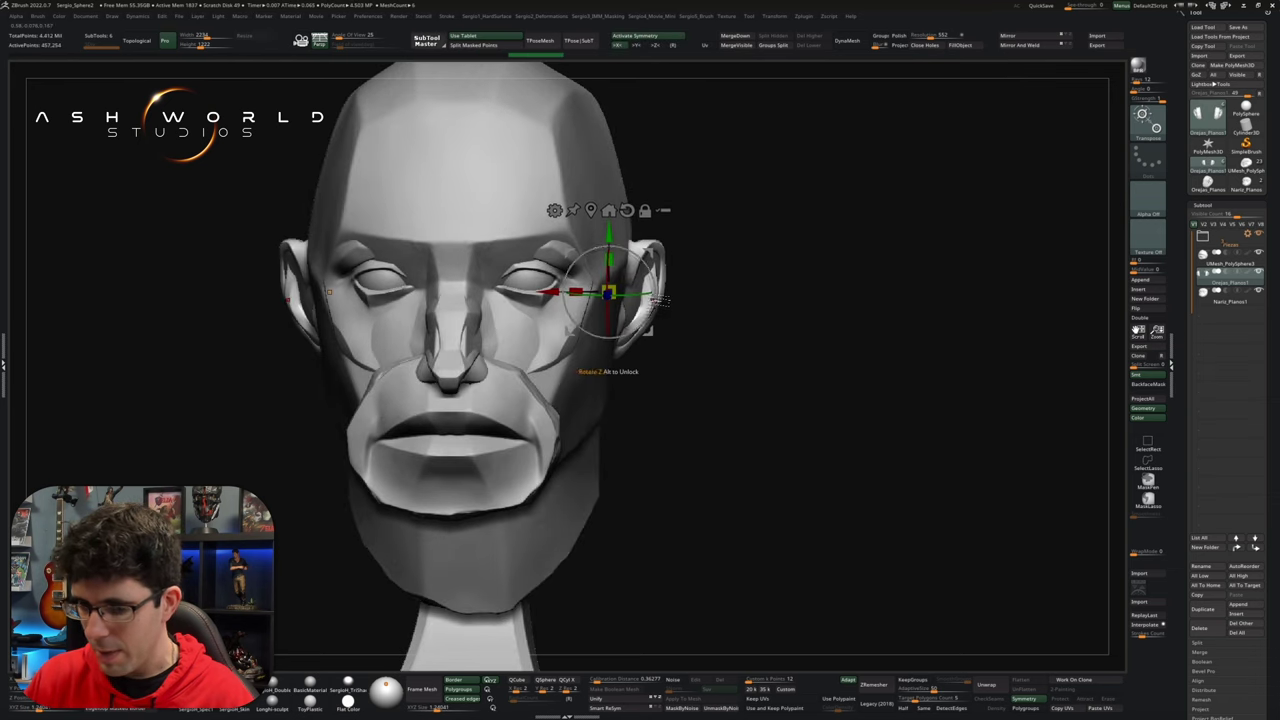
Step: Return to sculpting and switch from ClayBuildup to the TrimDynamic brush
key("q")
mouse_move(672, 290)
left_mouse_down()
mouse_move(741, 287)
mouse_move(628, 272)
left_mouse_up()
key("b")
key("c")
key("b")
key("b")
key("t")
key("d")
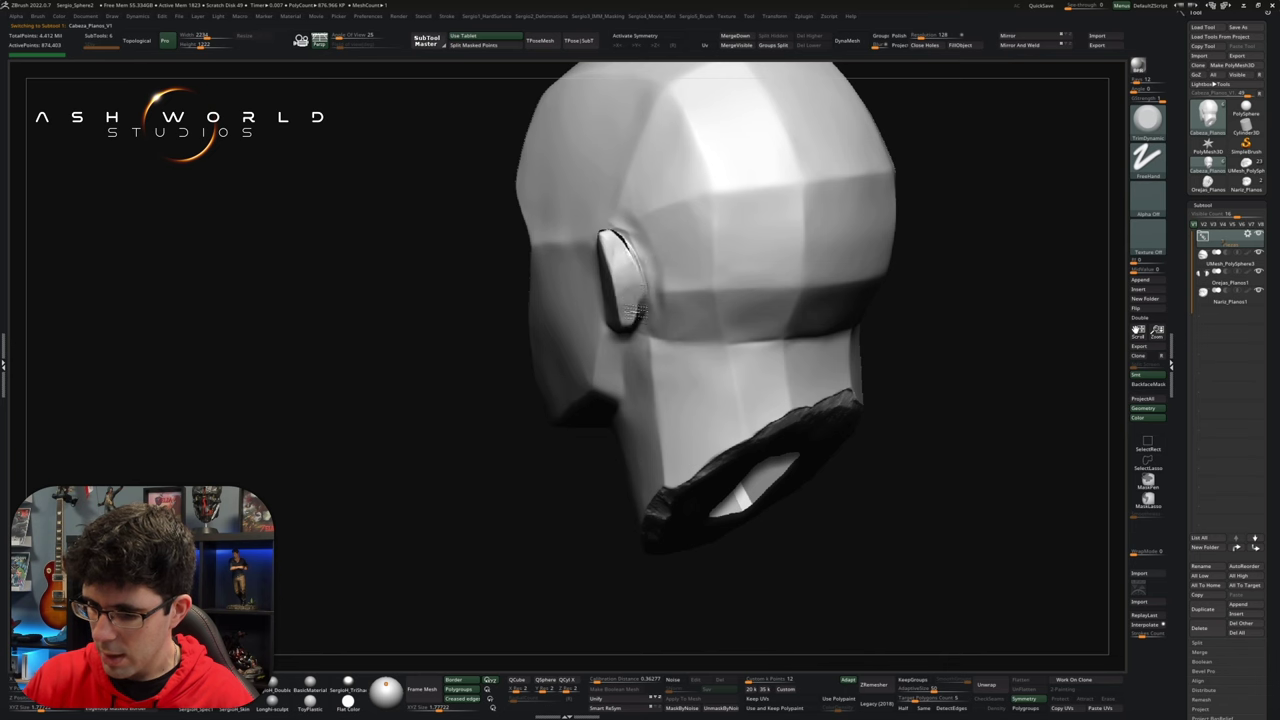
Step: Soften the ear socket on the side of Cabeza_Planos_V1 with a stronger Smooth brush using a Dots stroke
left_click_drag(634, 310, 634, 306)
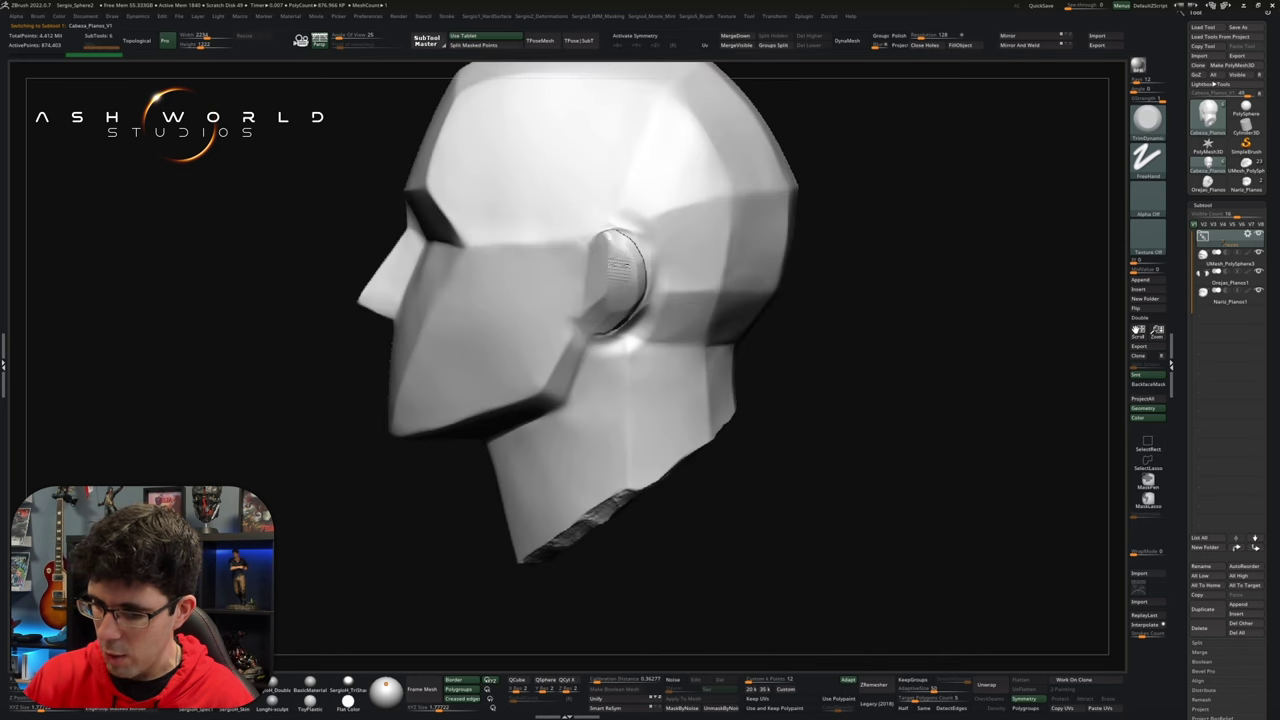
left_click_drag(630, 262, 628, 262)
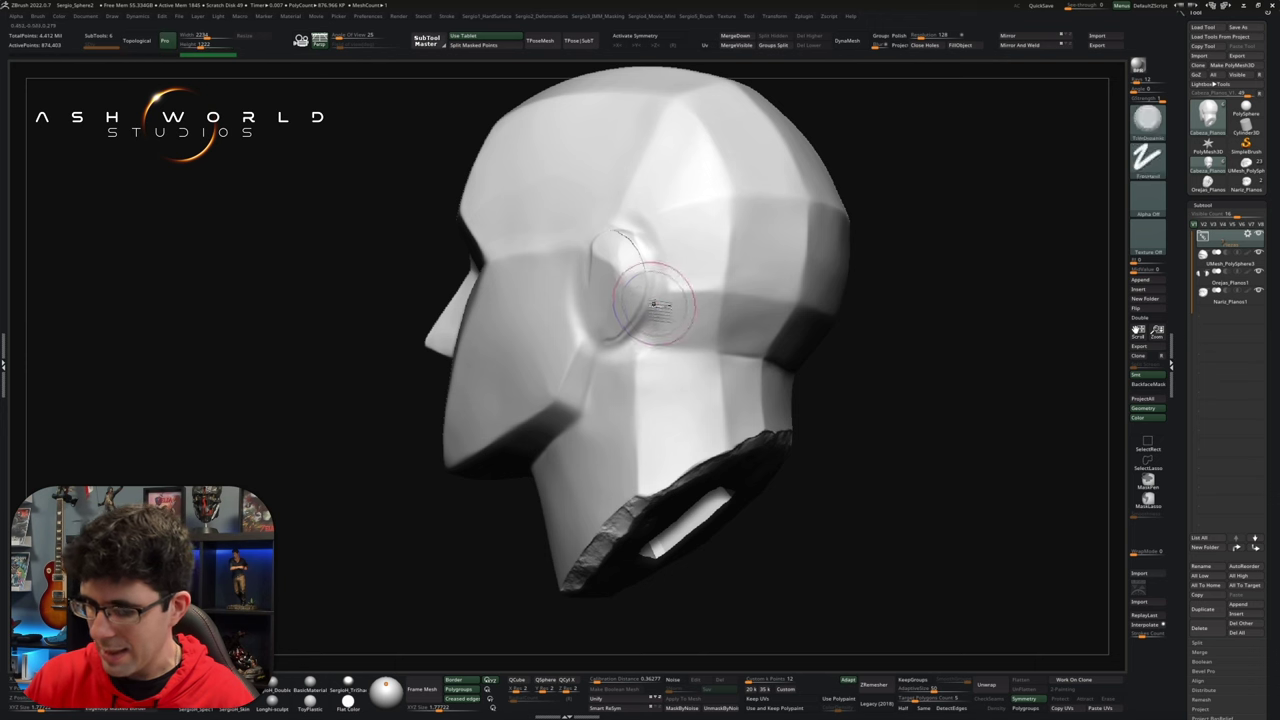
key("b")
left_click(630, 515)
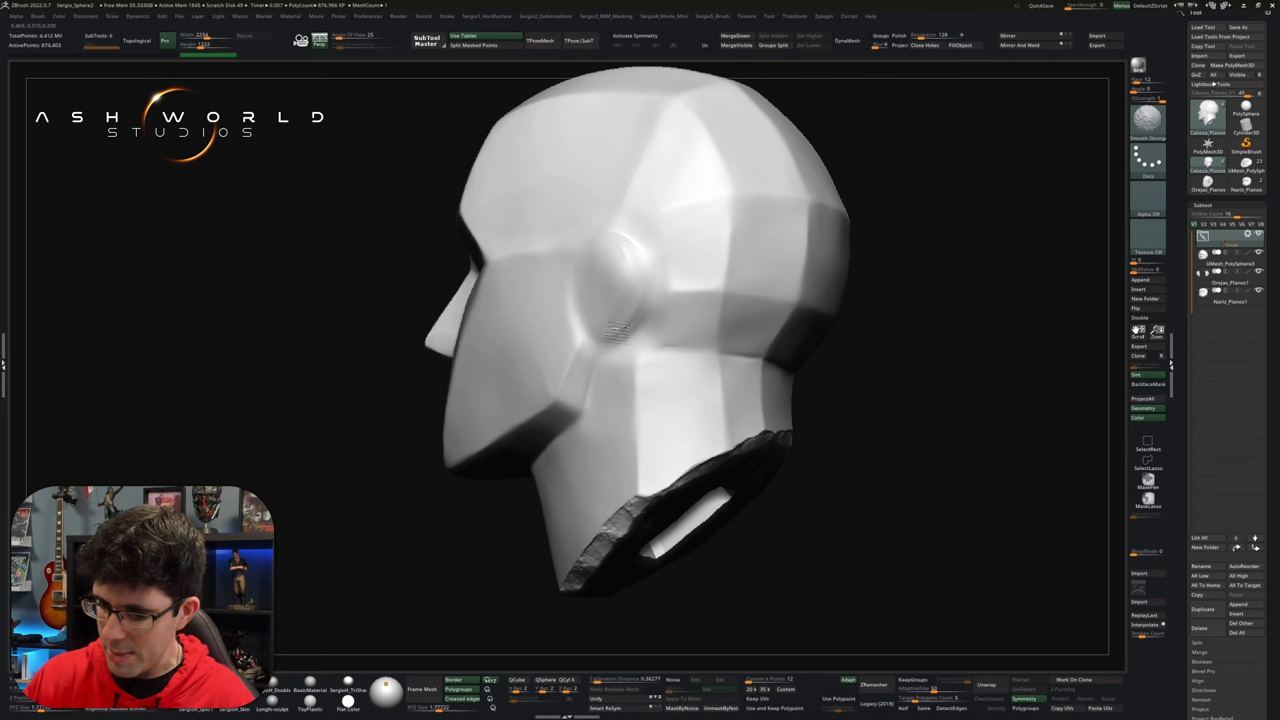
right_click_drag(586, 315, 567, 320)
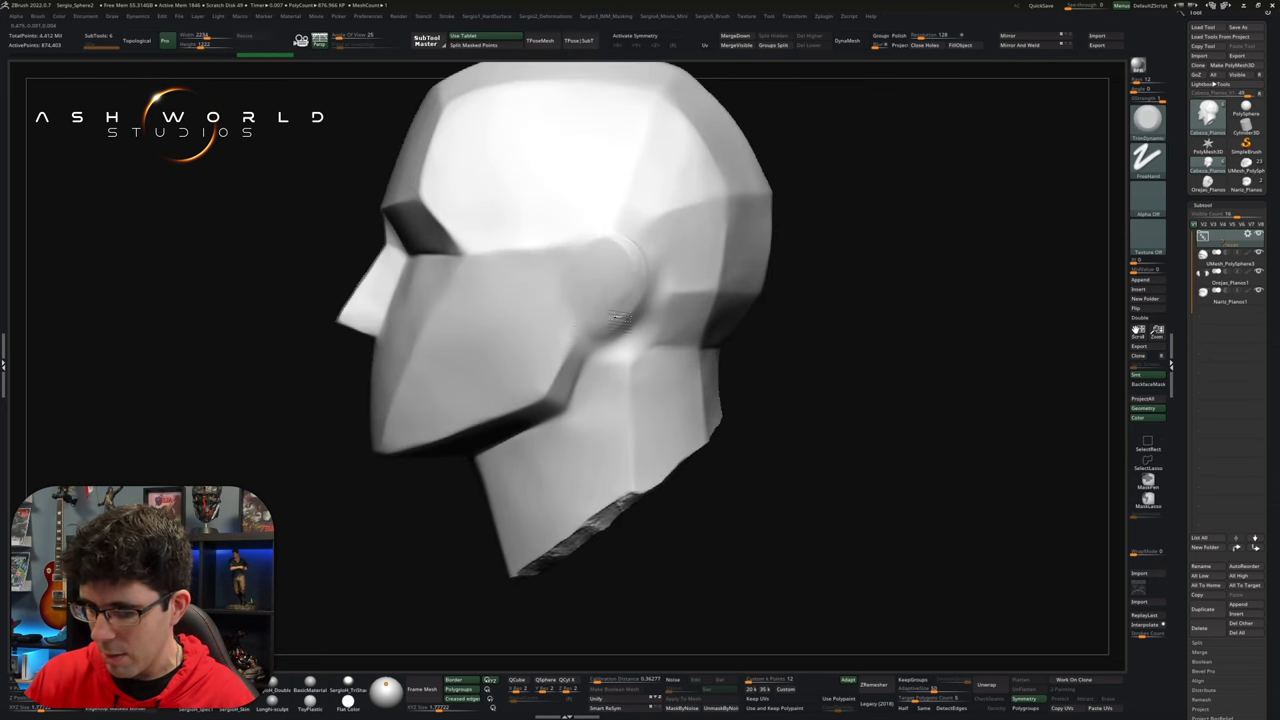
key("d")
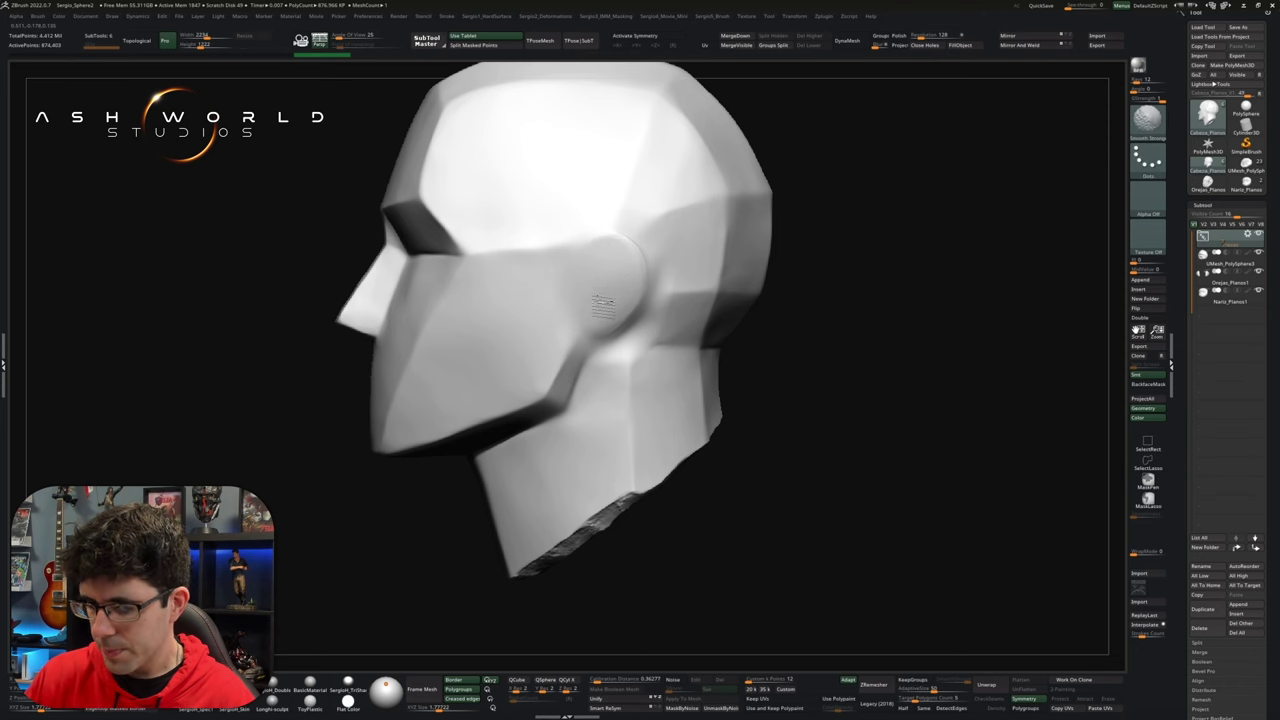
right_click_drag(623, 294, 777, 286)
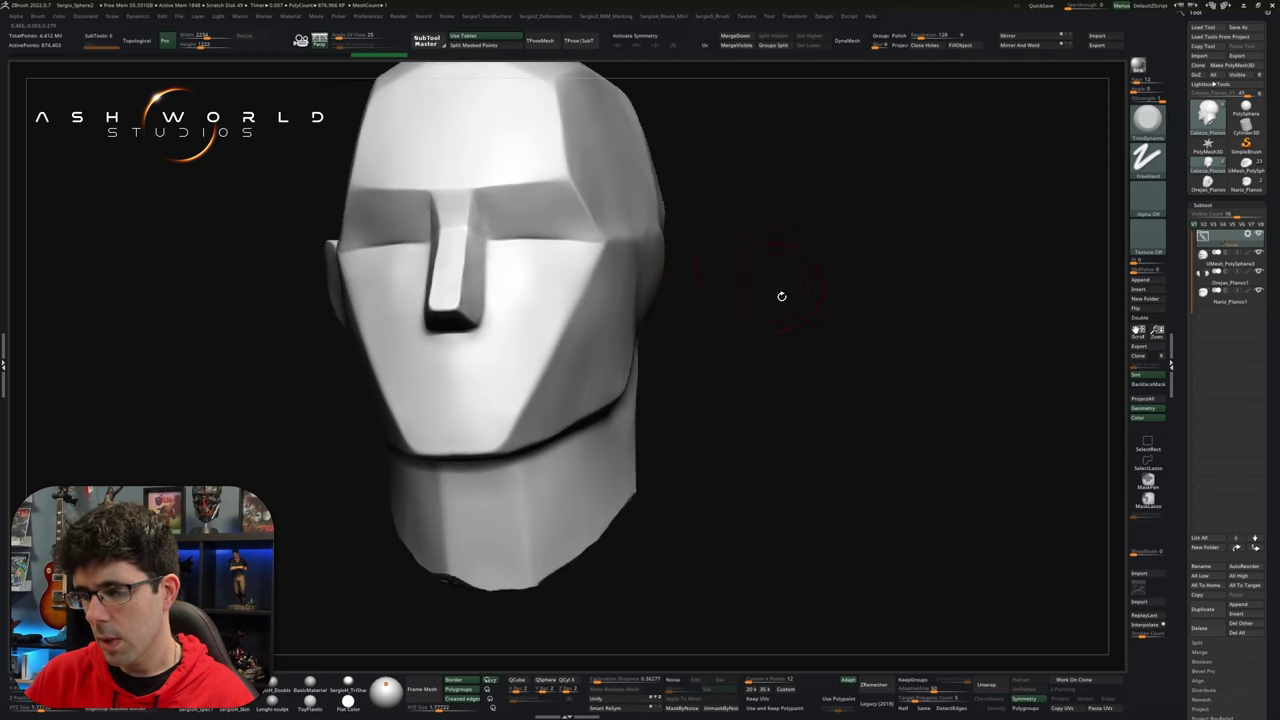
Step: Turn on X symmetry and flatten the nose underside and cheek planes with TrimDynamic
mouse_move(771, 337)
right_mouse_down()
mouse_move(751, 331)
mouse_move(771, 331)
mouse_move(765, 322)
mouse_move(497, 285)
right_mouse_up()
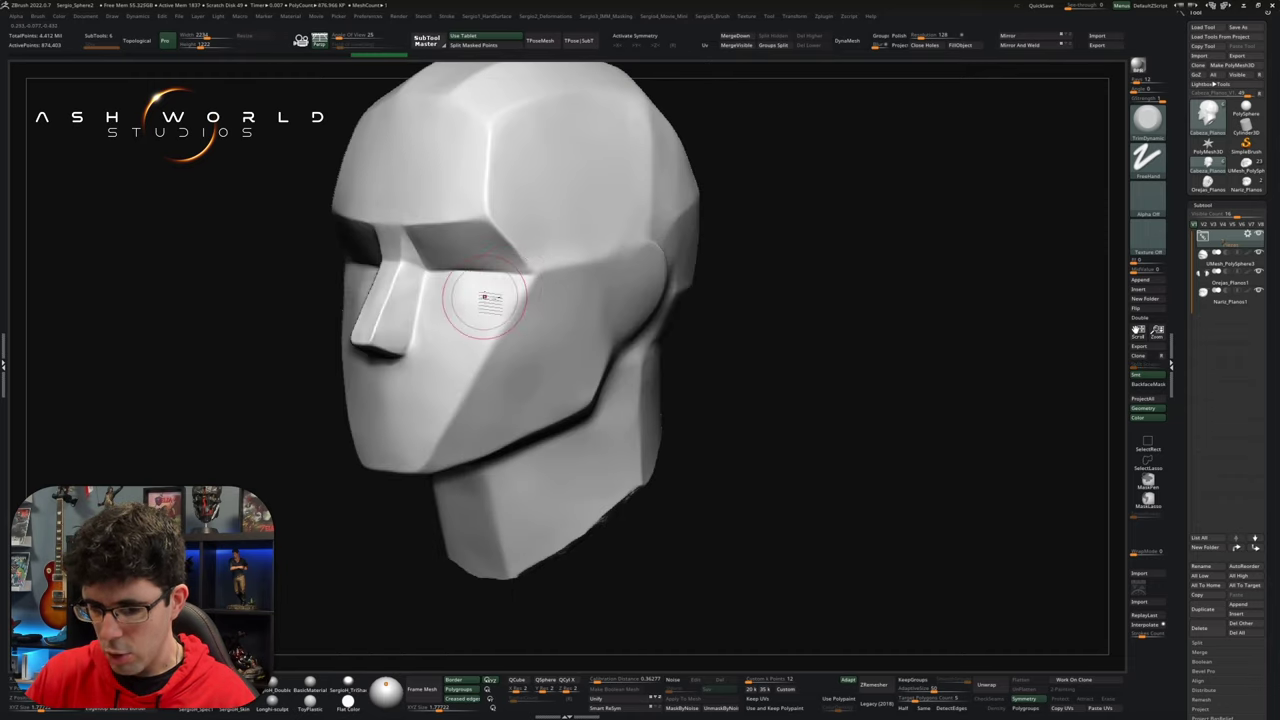
right_click_drag(471, 286, 418, 325)
left_click_drag(392, 342, 420, 322)
key("x")
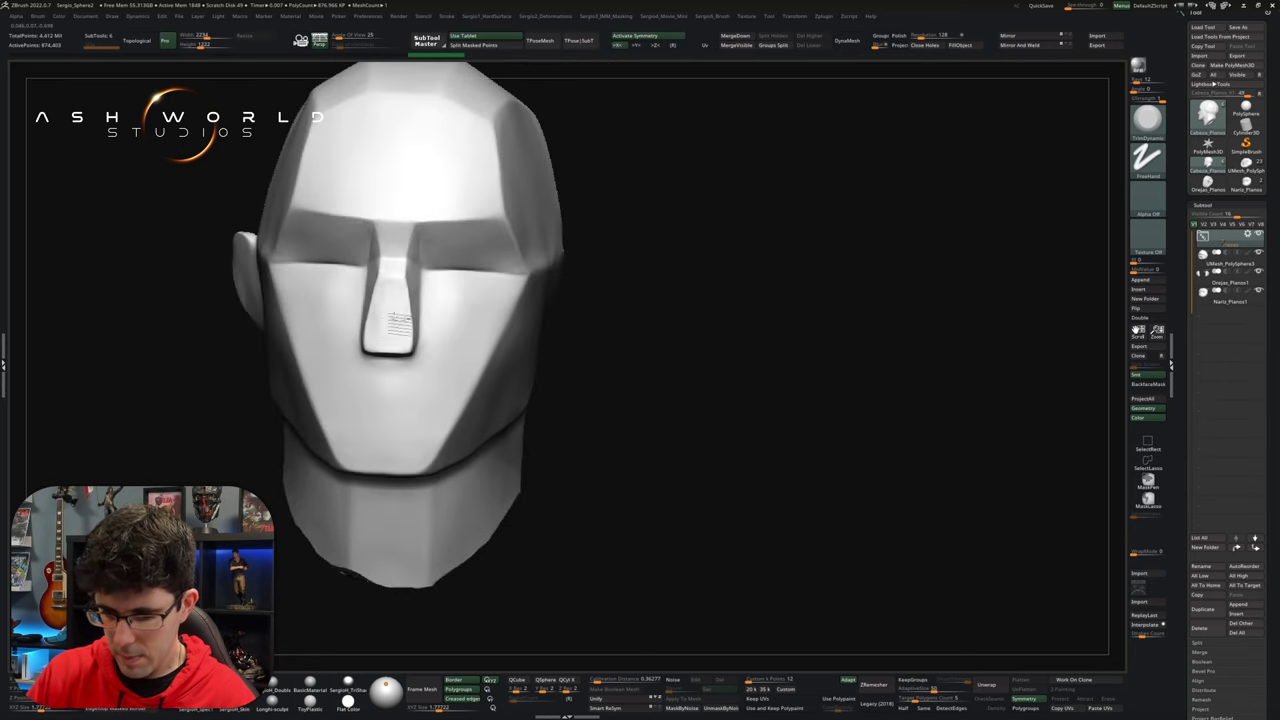
right_click_drag(393, 335, 611, 352, "alt")
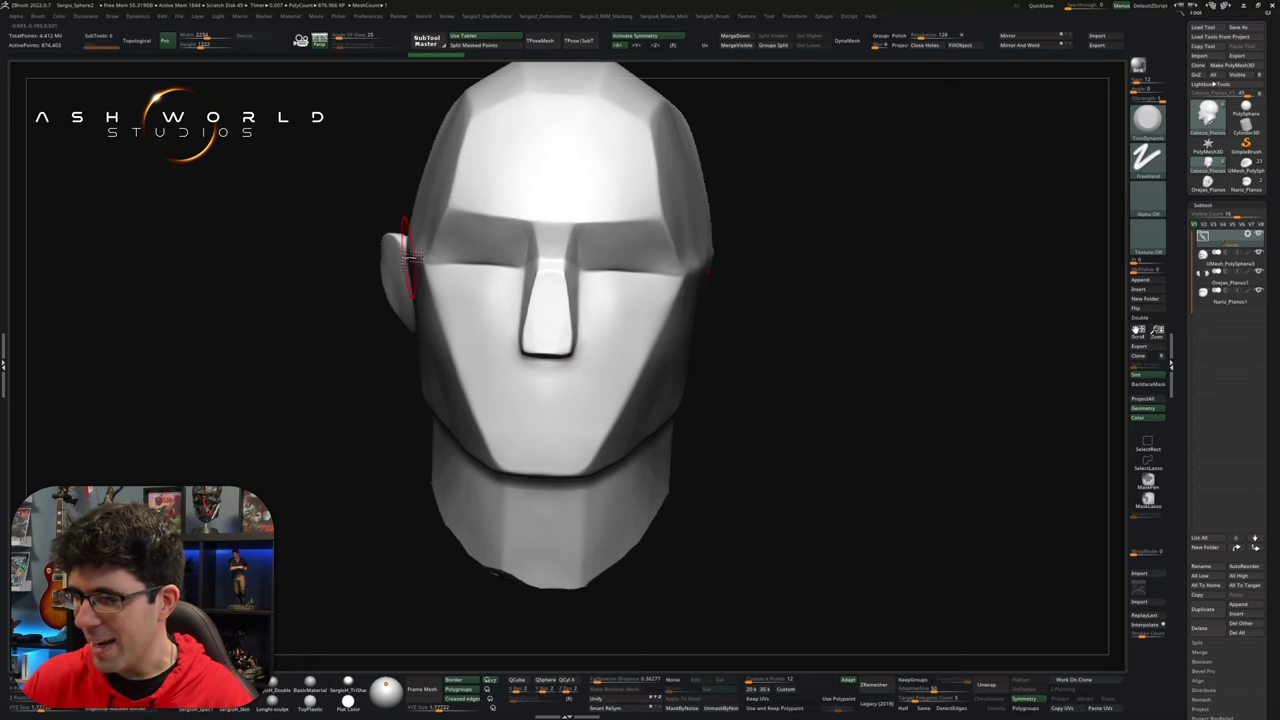
mouse_move(815, 362)
right_mouse_down()
mouse_move(796, 326)
mouse_move(734, 294)
mouse_move(791, 326)
mouse_move(680, 392)
mouse_move(808, 434)
mouse_move(806, 368)
mouse_move(803, 387)
mouse_move(749, 317)
mouse_move(720, 290)
mouse_move(708, 297)
right_mouse_up()
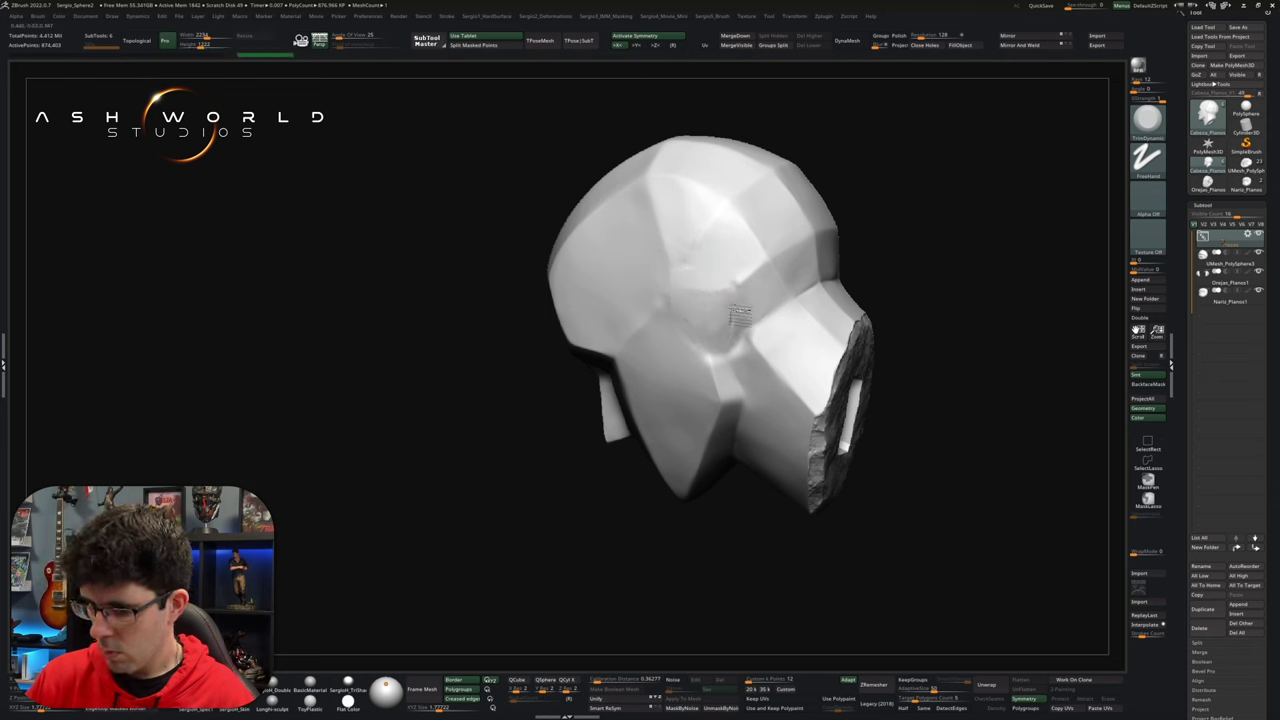
right_click_drag(724, 283, 702, 334)
Step: Smooth the plane edges with a Dots stroke, then switch to the Pinch brush to crisp them
key("shift")
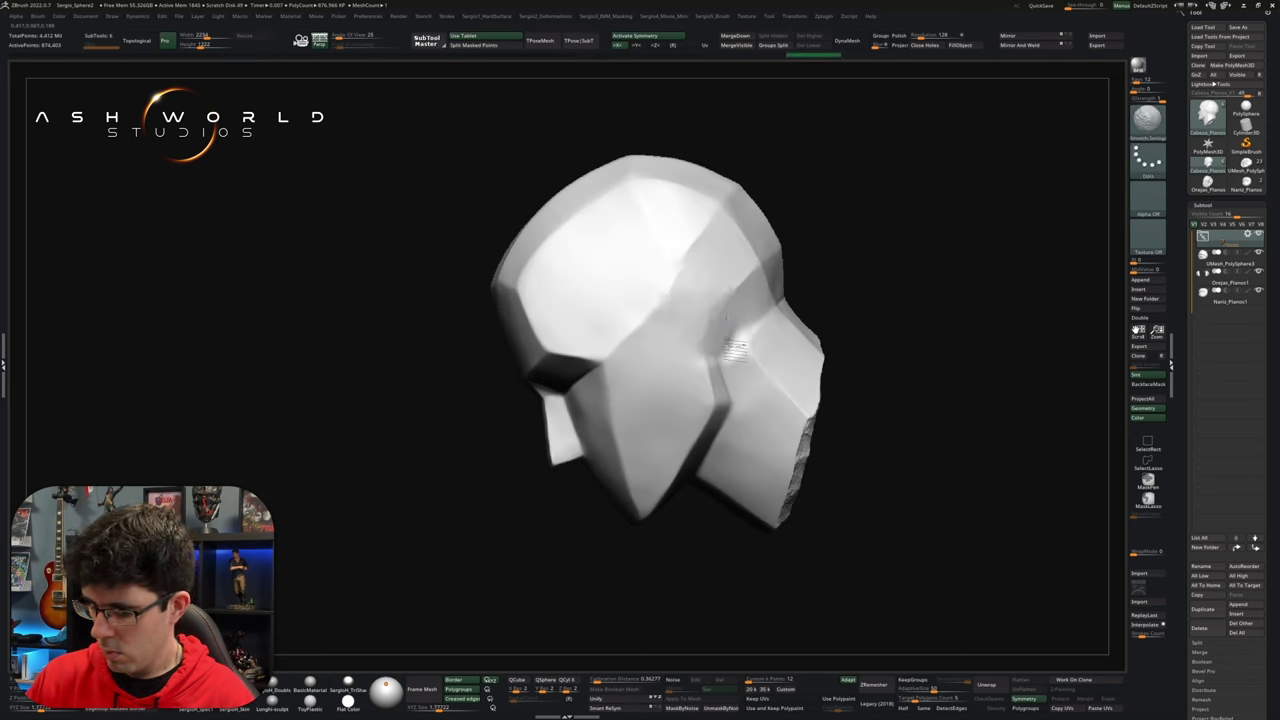
mouse_move(713, 240)
right_mouse_down("shift")
mouse_move(851, 266)
mouse_move(646, 361)
right_mouse_up("shift")
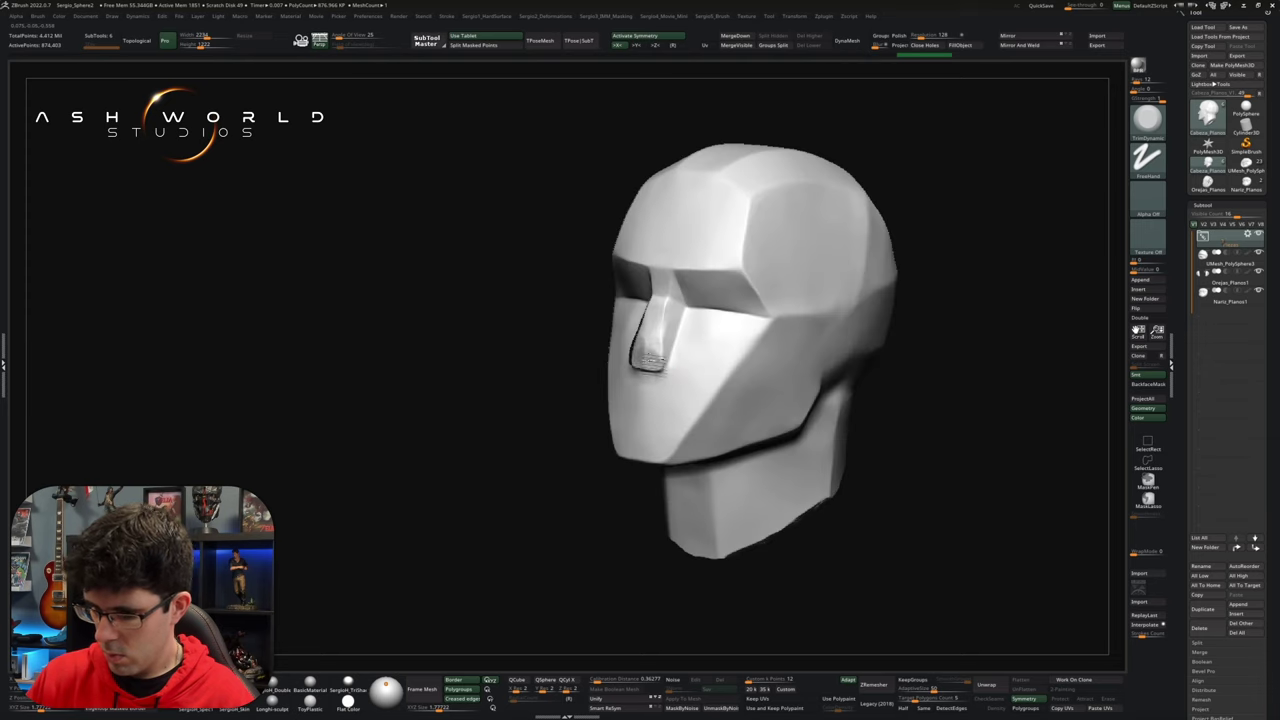
right_click_drag(683, 322, 677, 285)
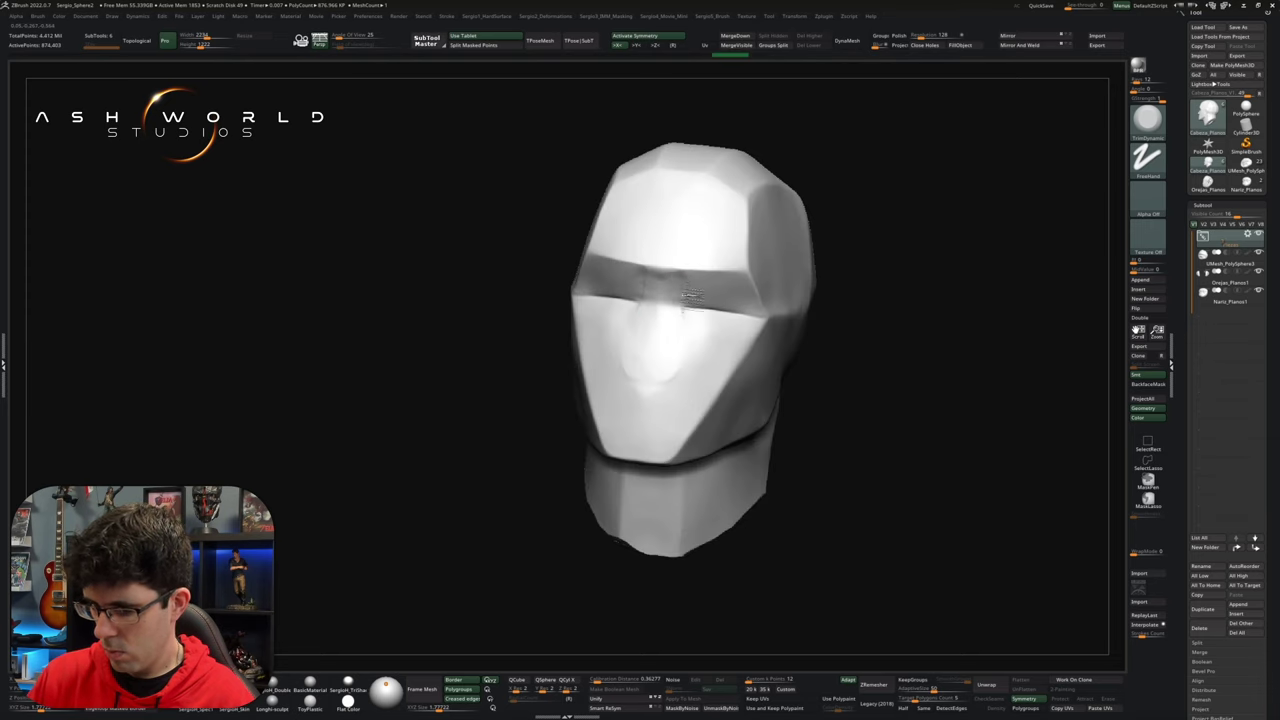
mouse_move(653, 330)
right_mouse_down()
mouse_move(771, 294)
mouse_move(674, 323)
right_mouse_up()
key("space")
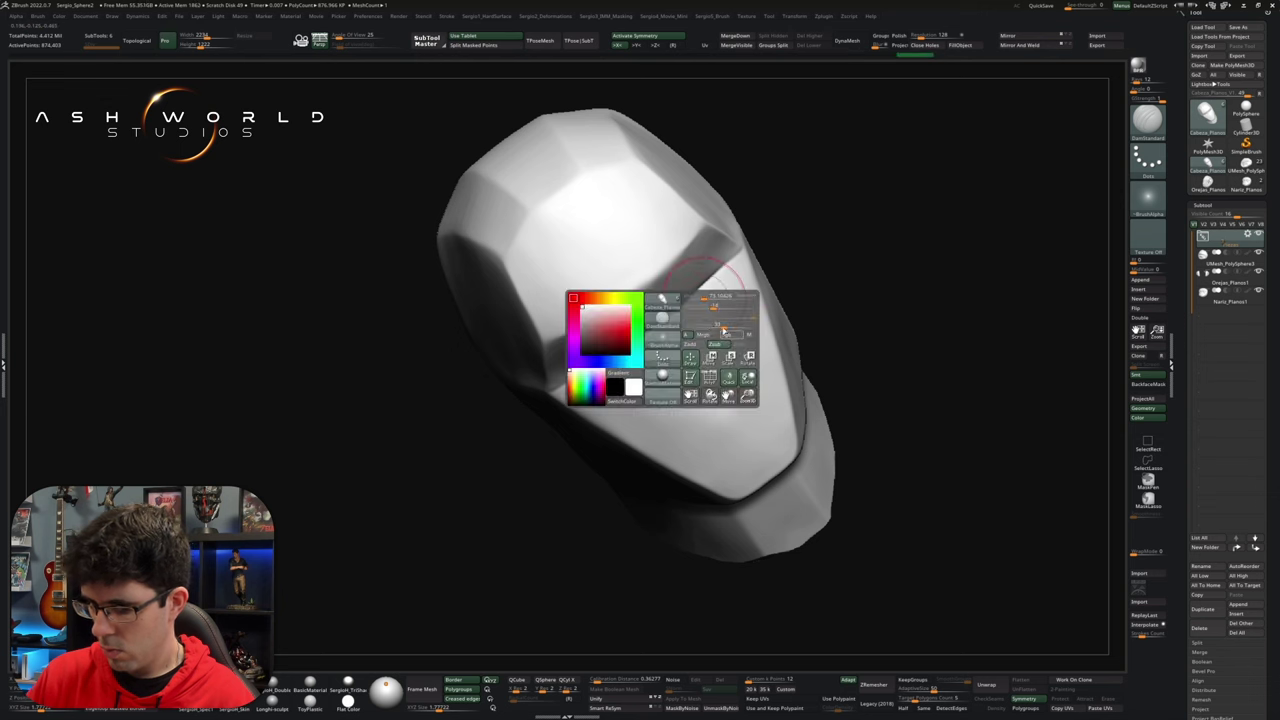
key("b")
key("p")
key("i")
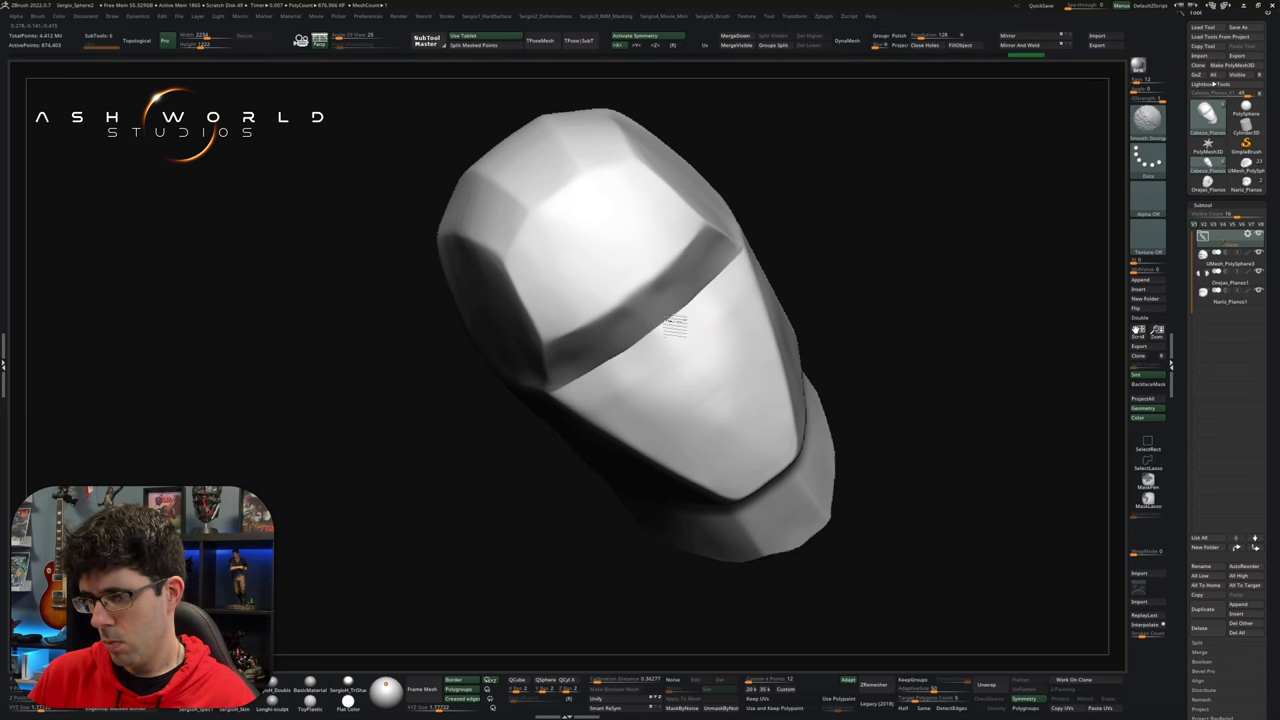
mouse_move(743, 337)
right_mouse_down()
mouse_move(883, 286)
mouse_move(814, 286)
mouse_move(829, 283)
mouse_move(760, 250)
right_mouse_up()
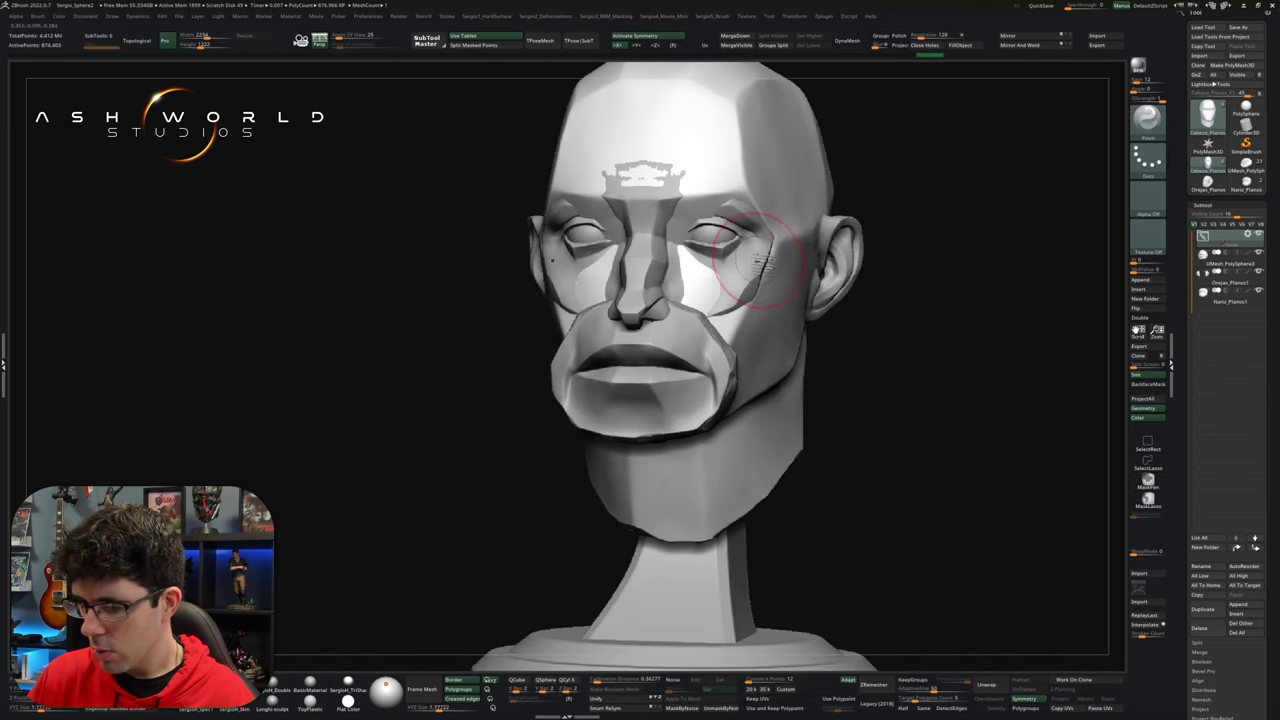
Step: Review the bust from several angles and sculpt the top edge of the forehead plane
right_click_drag(762, 265, 745, 200)
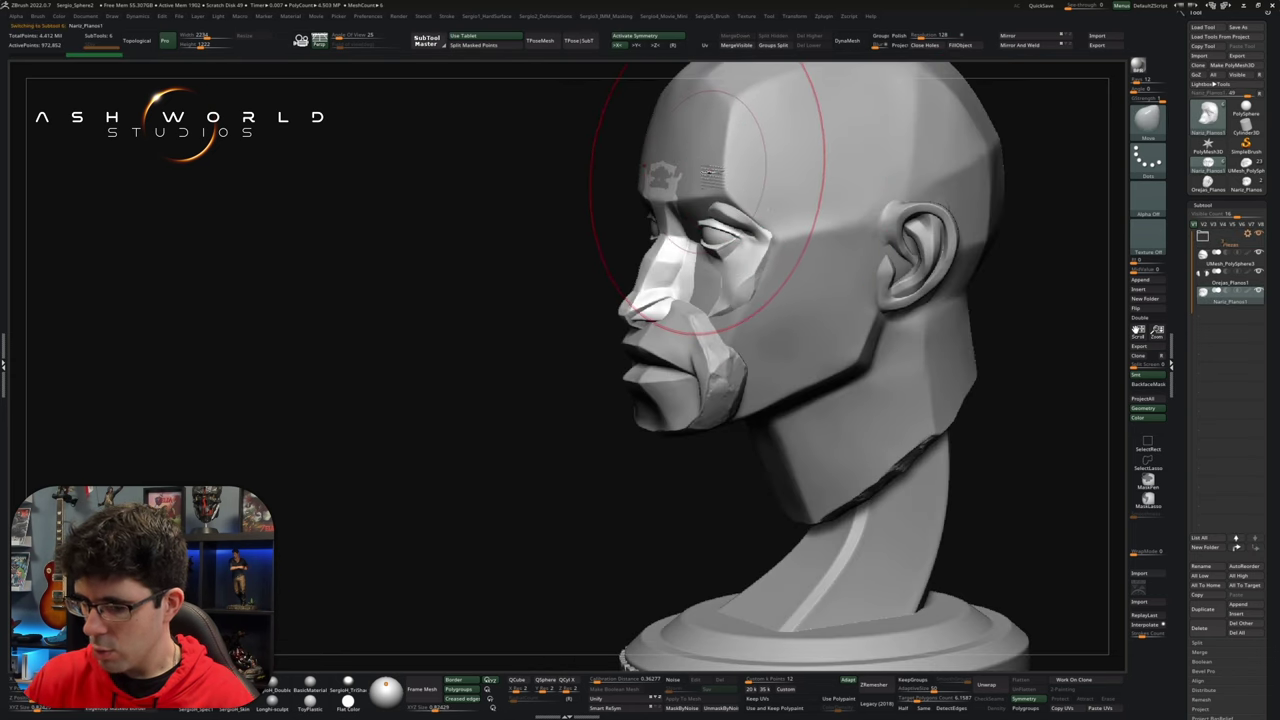
left_click_drag(707, 172, 715, 180)
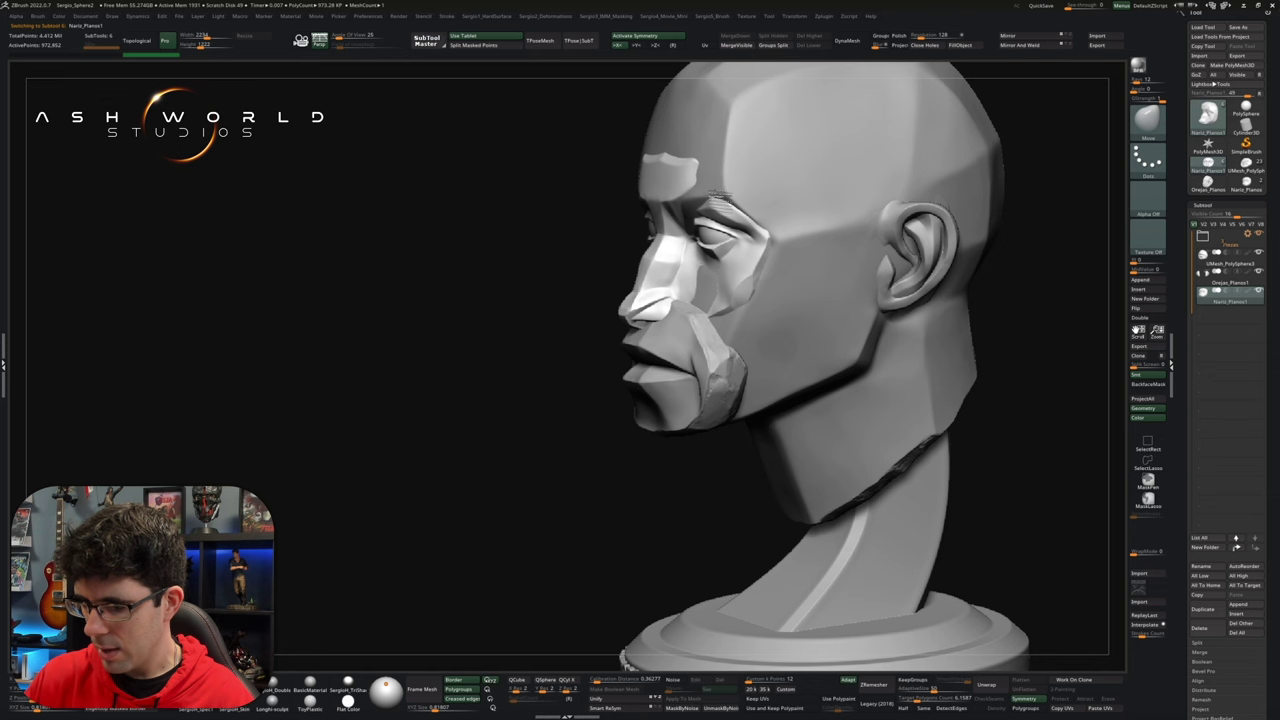
mouse_move(718, 210)
right_mouse_down()
mouse_move(750, 150)
mouse_move(745, 183)
right_mouse_up()
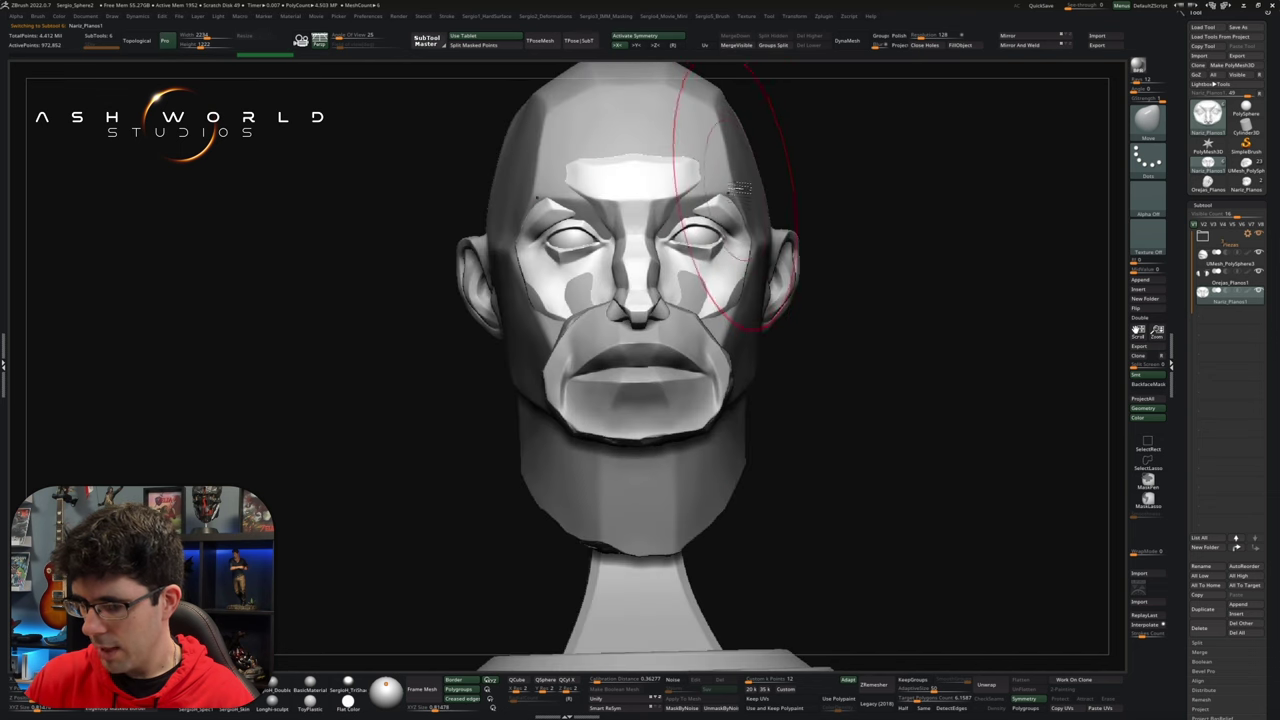
mouse_move(717, 170)
right_mouse_down()
mouse_move(690, 250)
mouse_move(643, 271)
right_mouse_up()
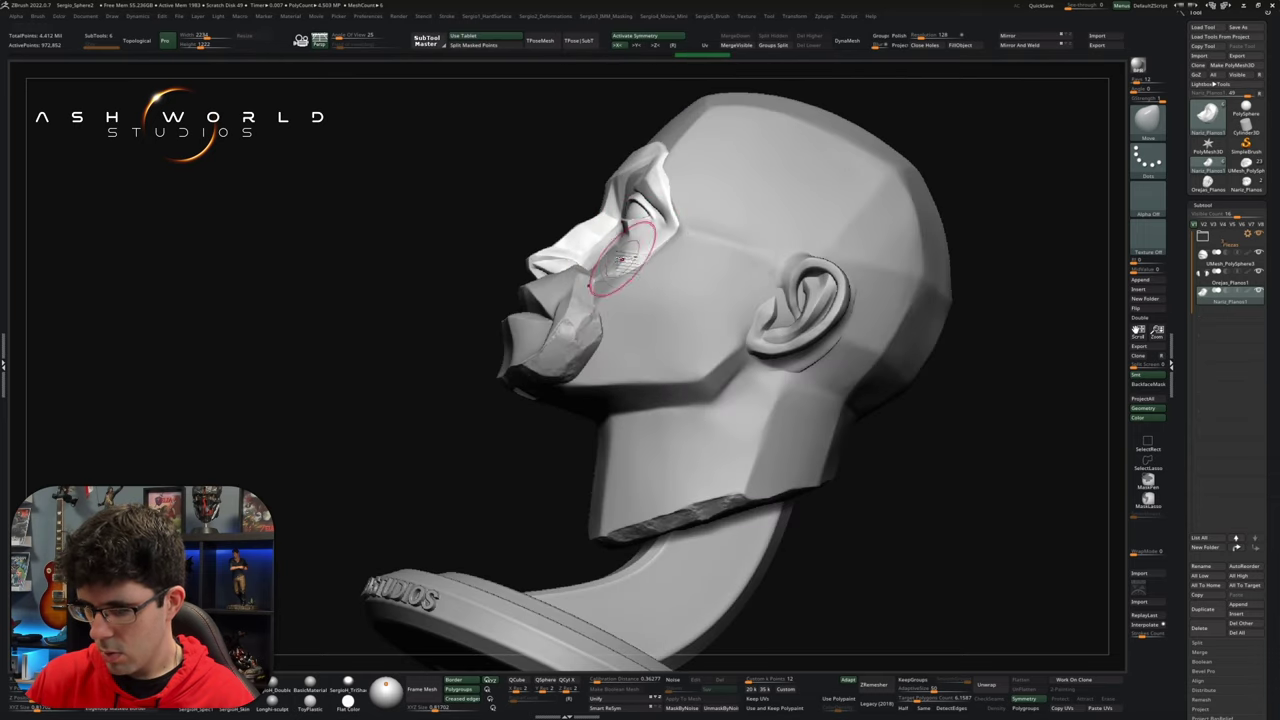
key("w")
key("q")
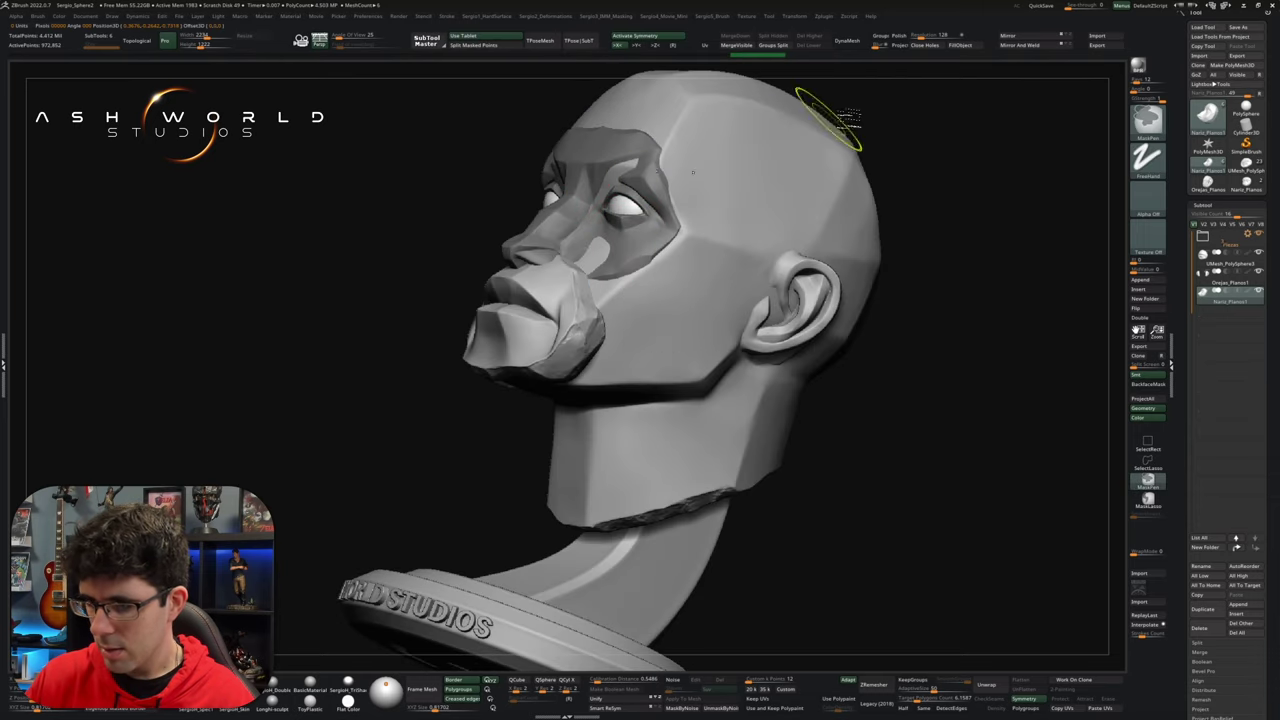
Step: Reshape the cheek plane below the eye with the Move brush, checking both profiles
key("b")
key("m")
key("v")
right_click_drag(590, 245, 598, 244)
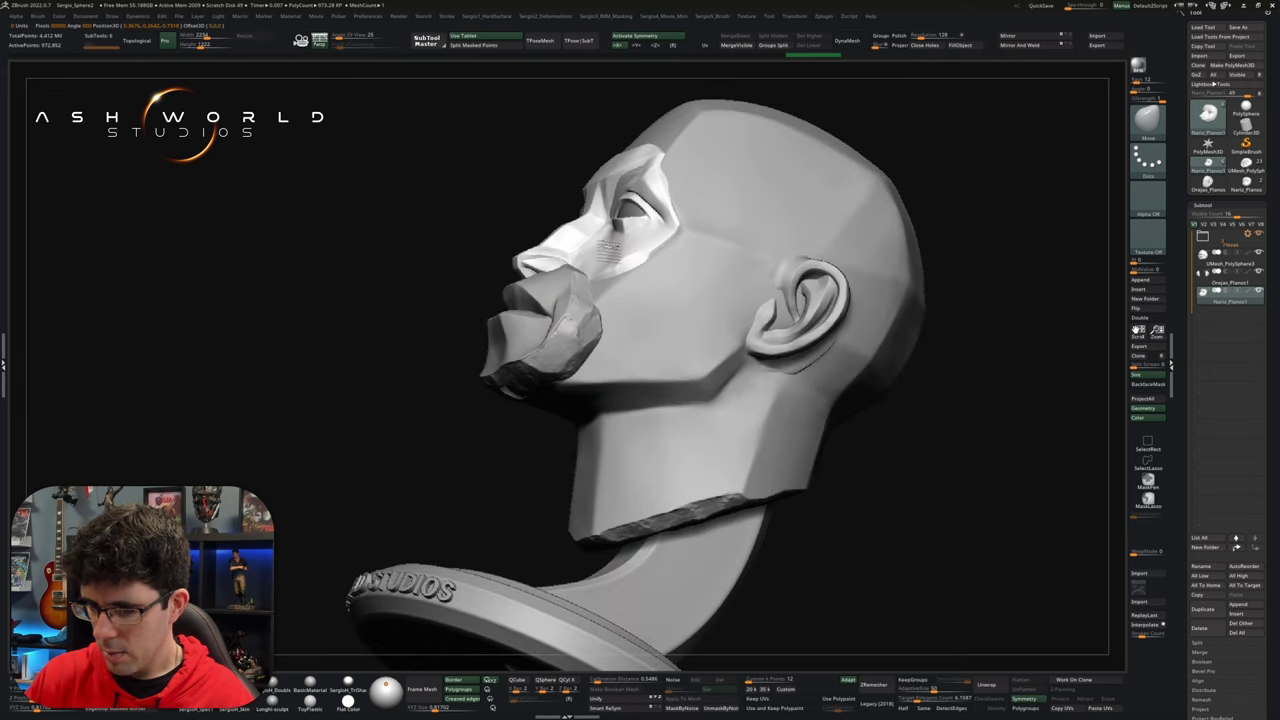
left_click_drag(598, 244, 612, 246)
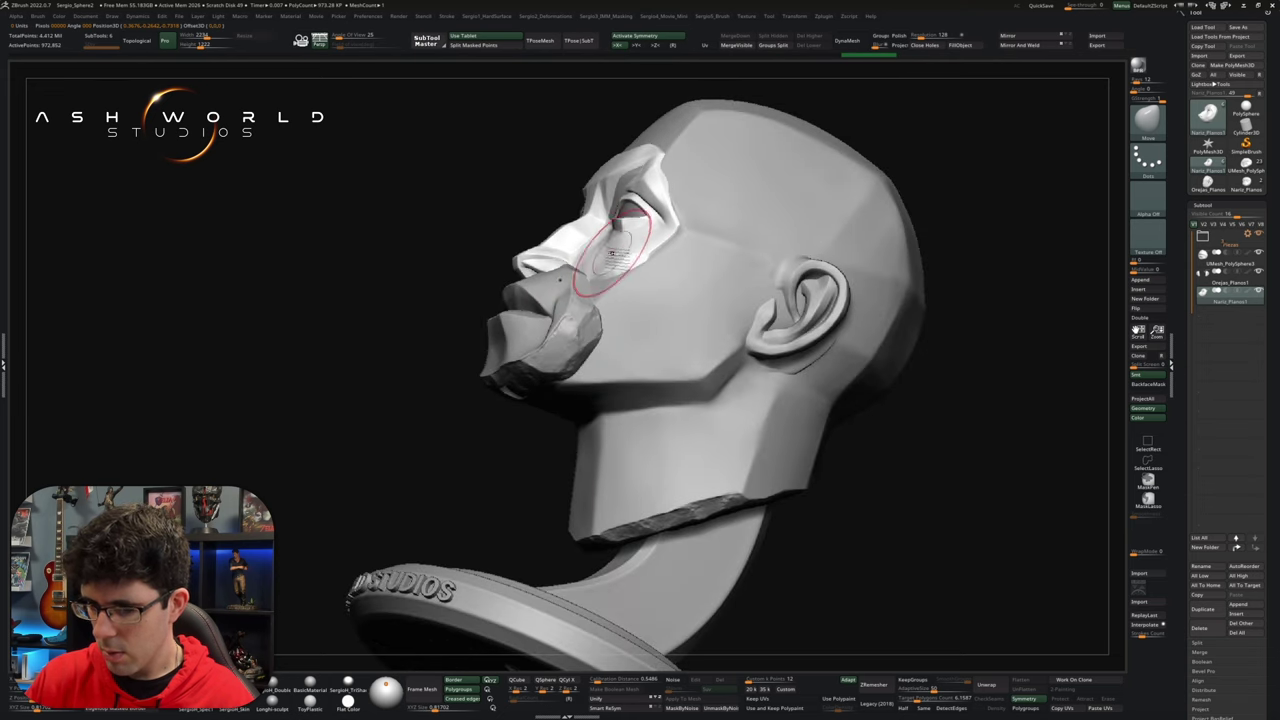
right_click_drag(607, 245, 796, 222)
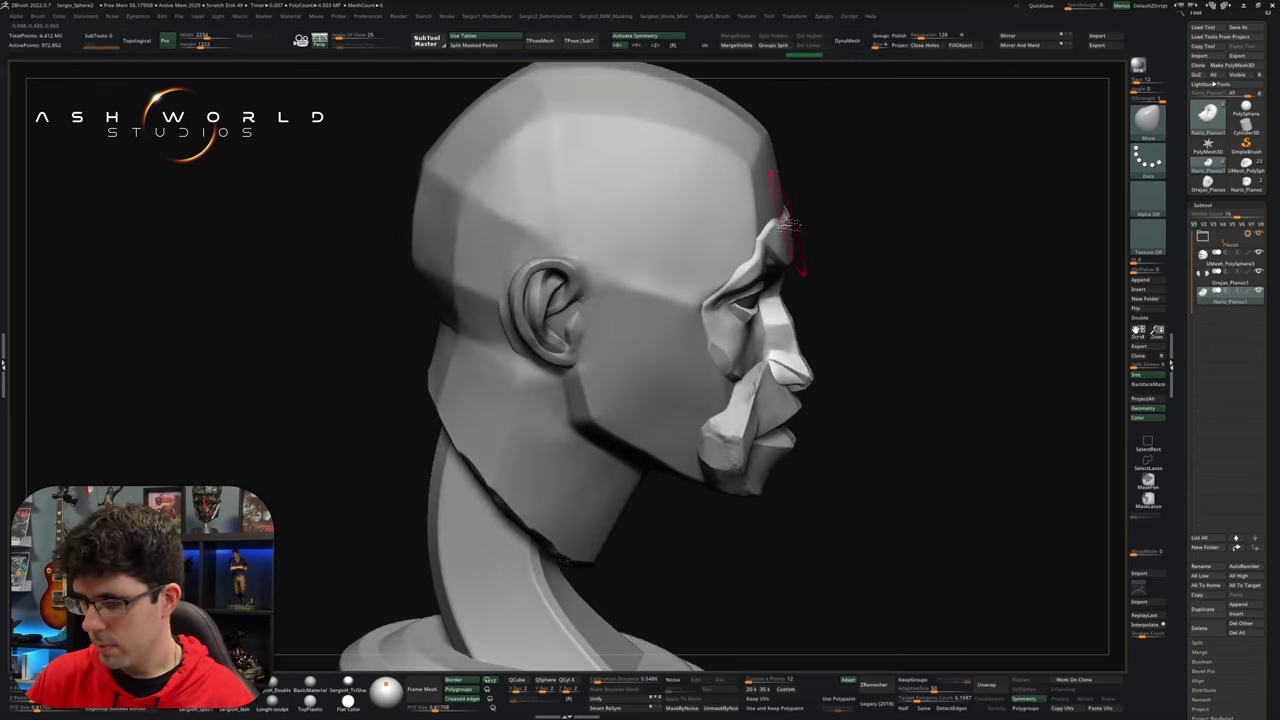
right_click_drag(852, 231, 740, 212)
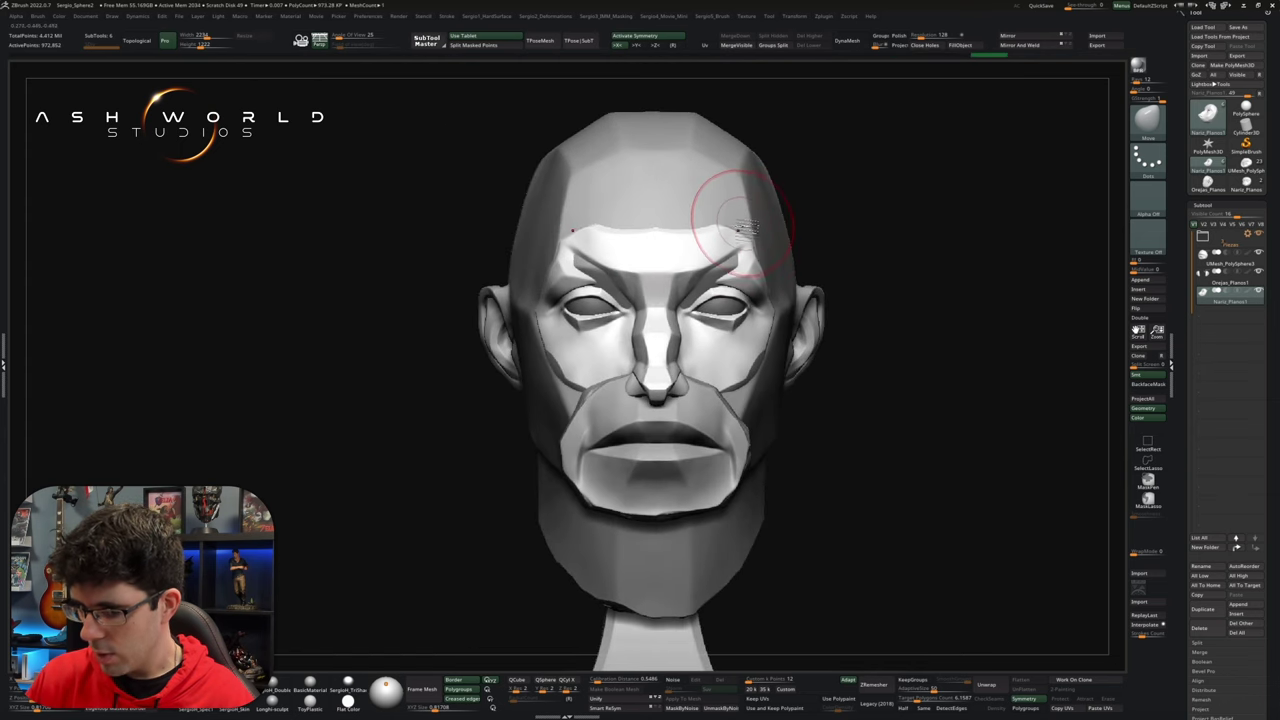
Step: Undo the last stroke and switch to ClayBuildup, tilting the head to view it from above
key("ctrl+z")
key("b")
key("c")
key("b")
right_click_drag(728, 270, 737, 262)
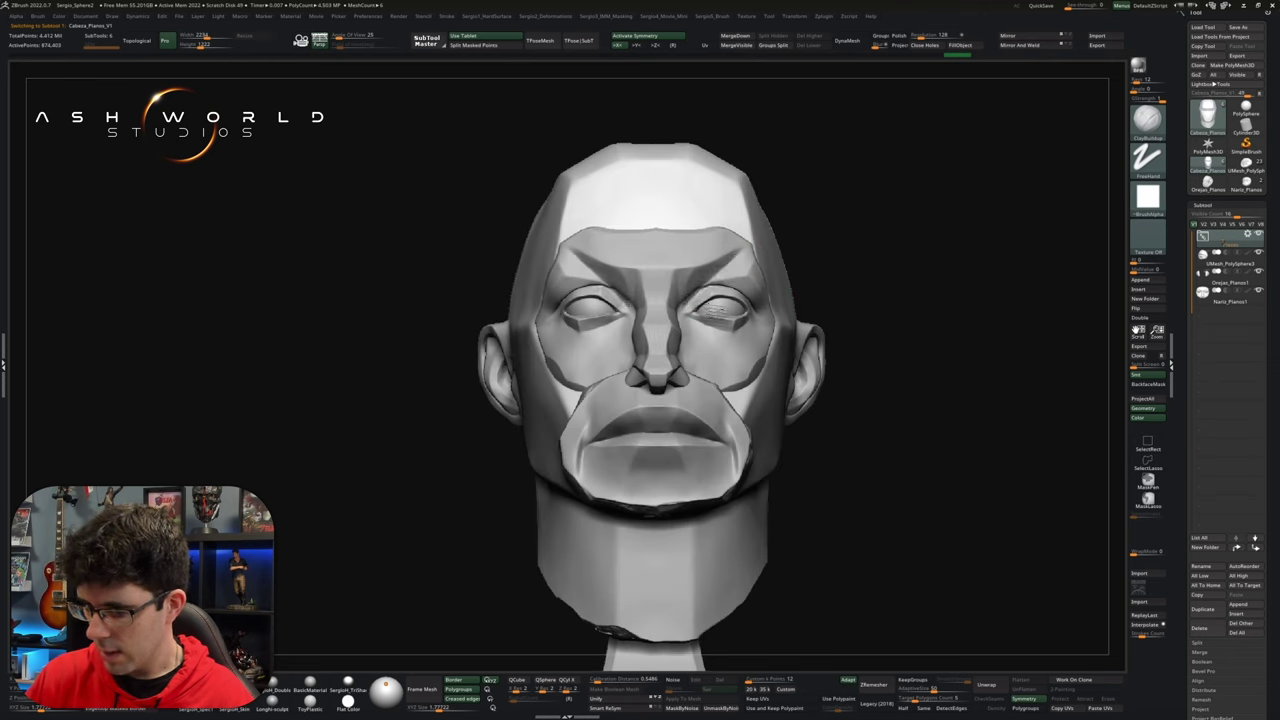
Step: Hide the face-plane subtool to inspect the bare head, then show it again
left_click(735, 318, "ctrl+shift")
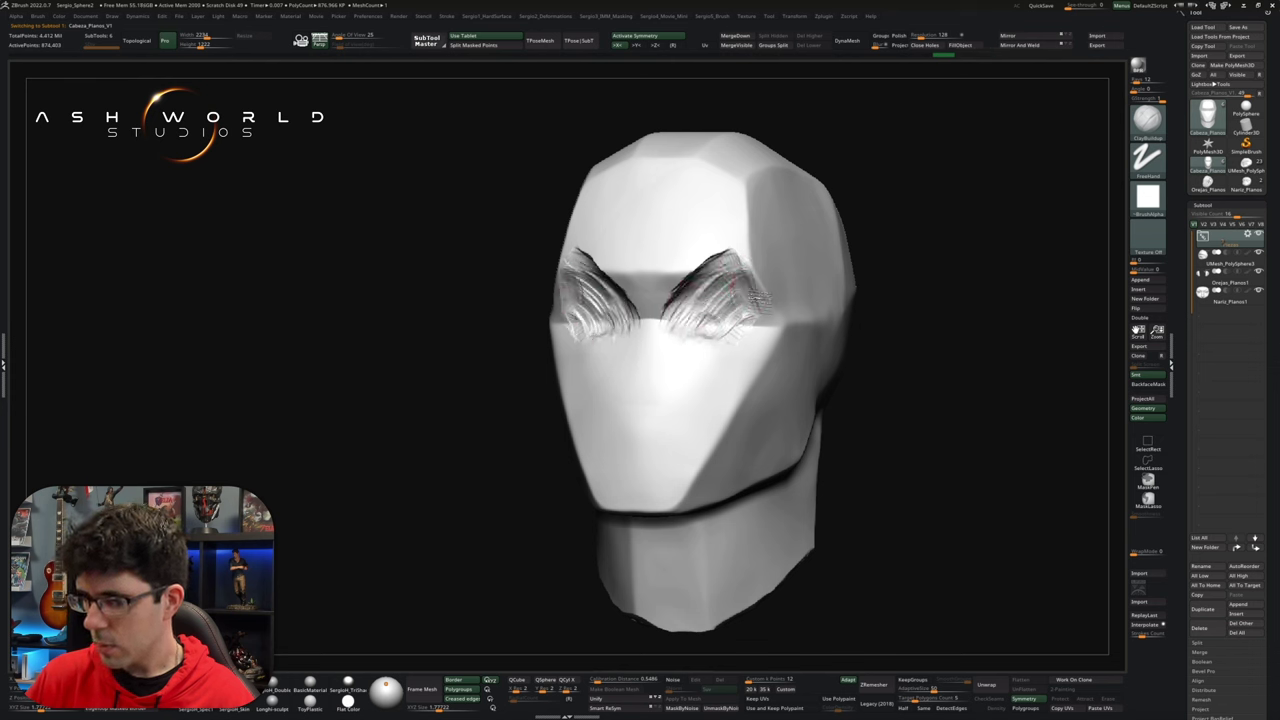
left_click(900, 330, "ctrl+shift")
left_click_drag(900, 380, 727, 375)
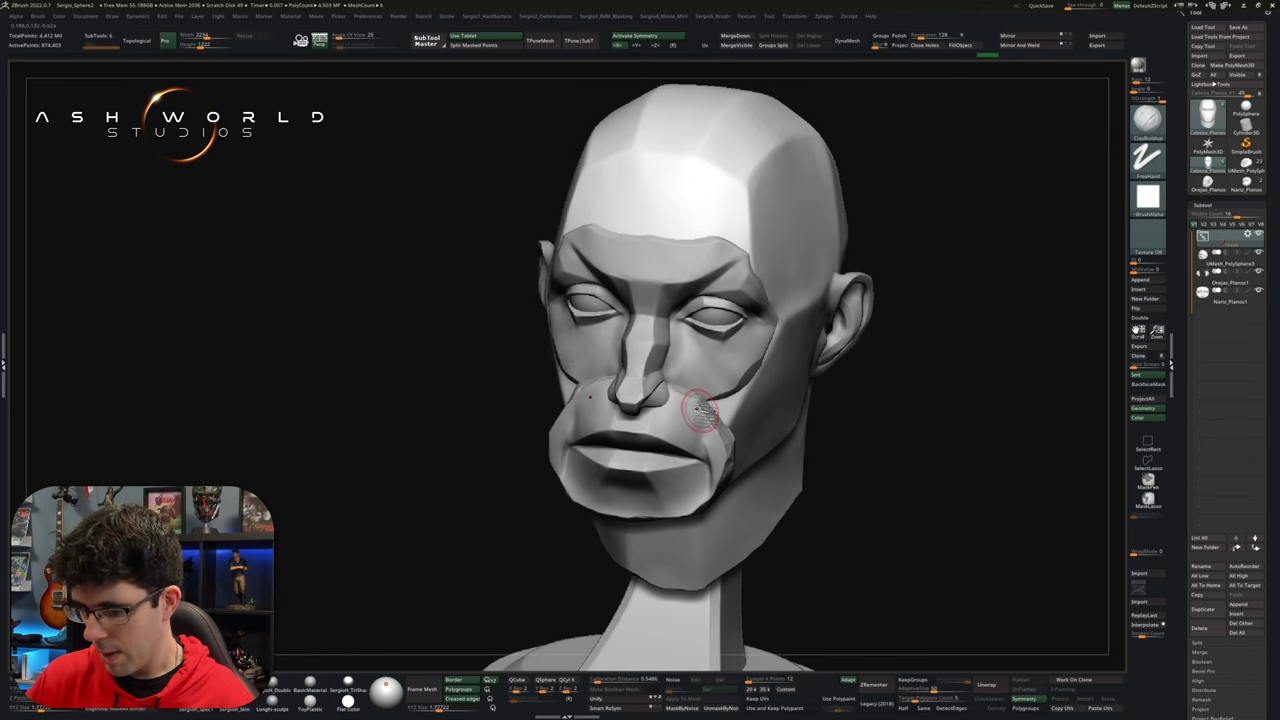
Step: Undo the mouth bulge and pull the lower lip down with the Move gizmo to widen the mouth
right_click_drag(718, 410, 740, 308)
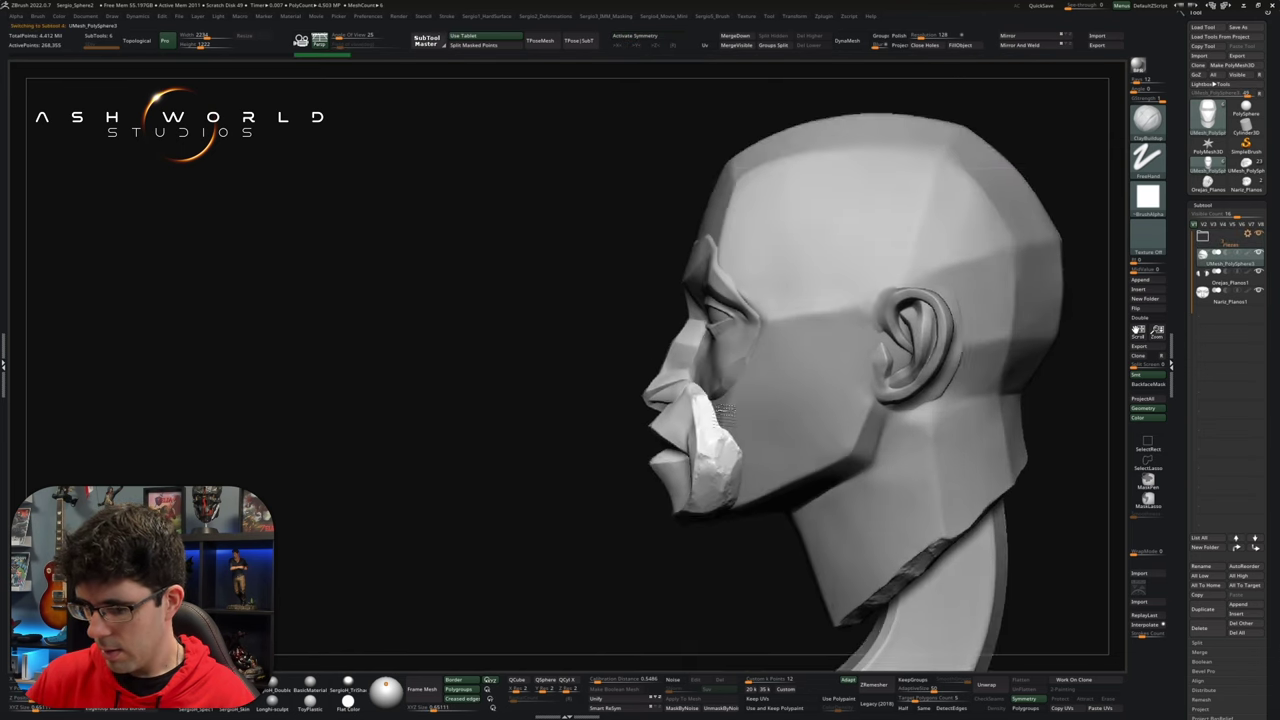
key("w")
key("ctrl+z")
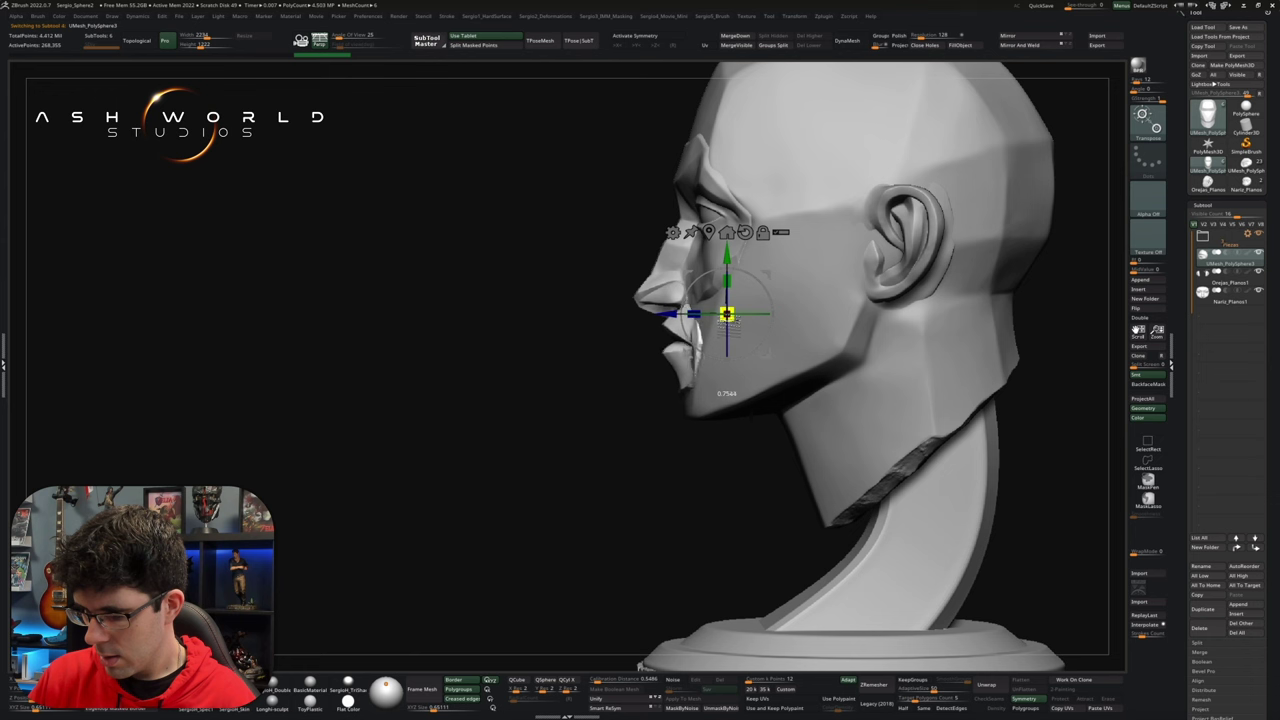
left_click_drag(727, 314, 727, 301, "alt")
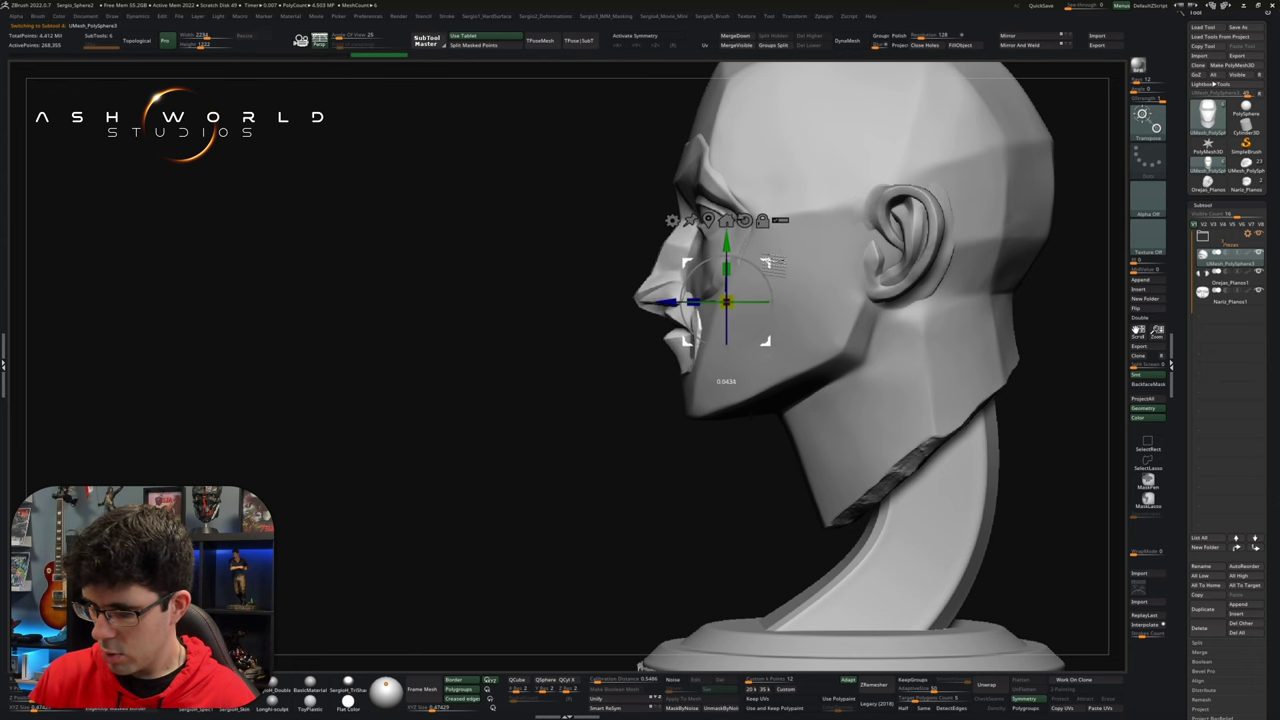
right_click_drag(770, 263, 765, 318, "alt")
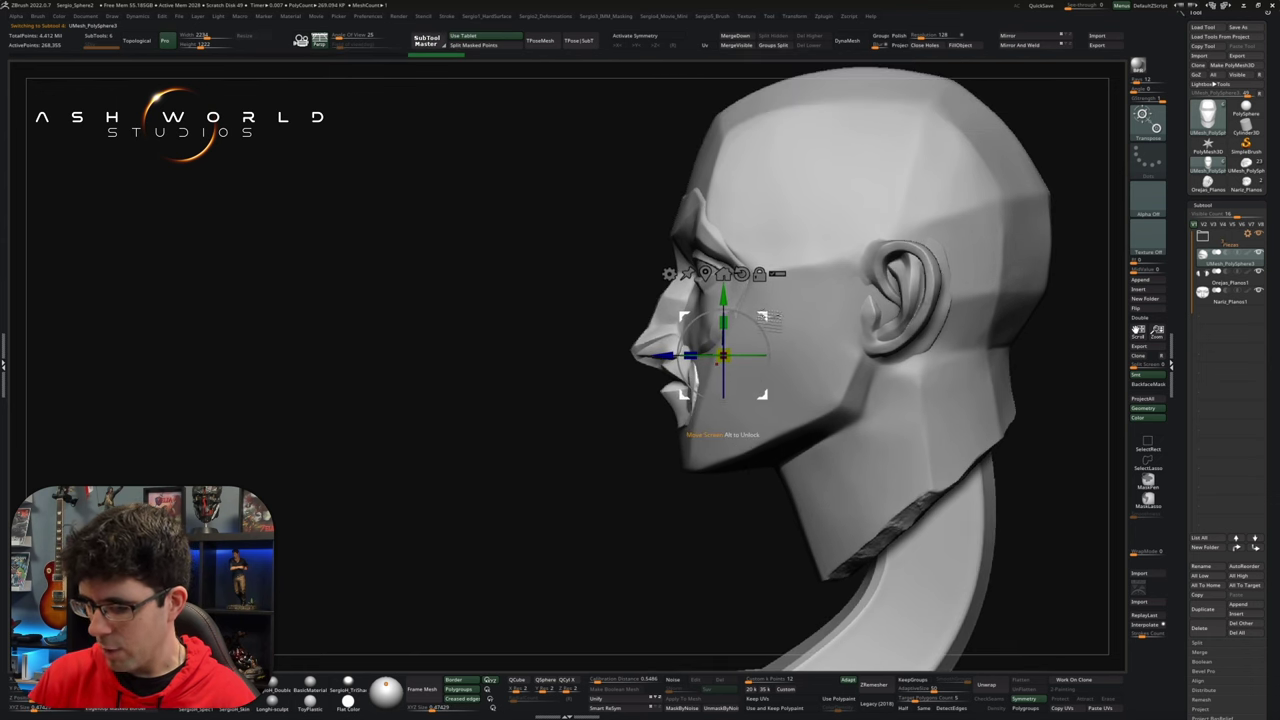
left_click_drag(760, 317, 765, 316, "alt")
mouse_move(766, 316)
right_mouse_down()
mouse_move(754, 370)
mouse_move(706, 347)
right_mouse_up()
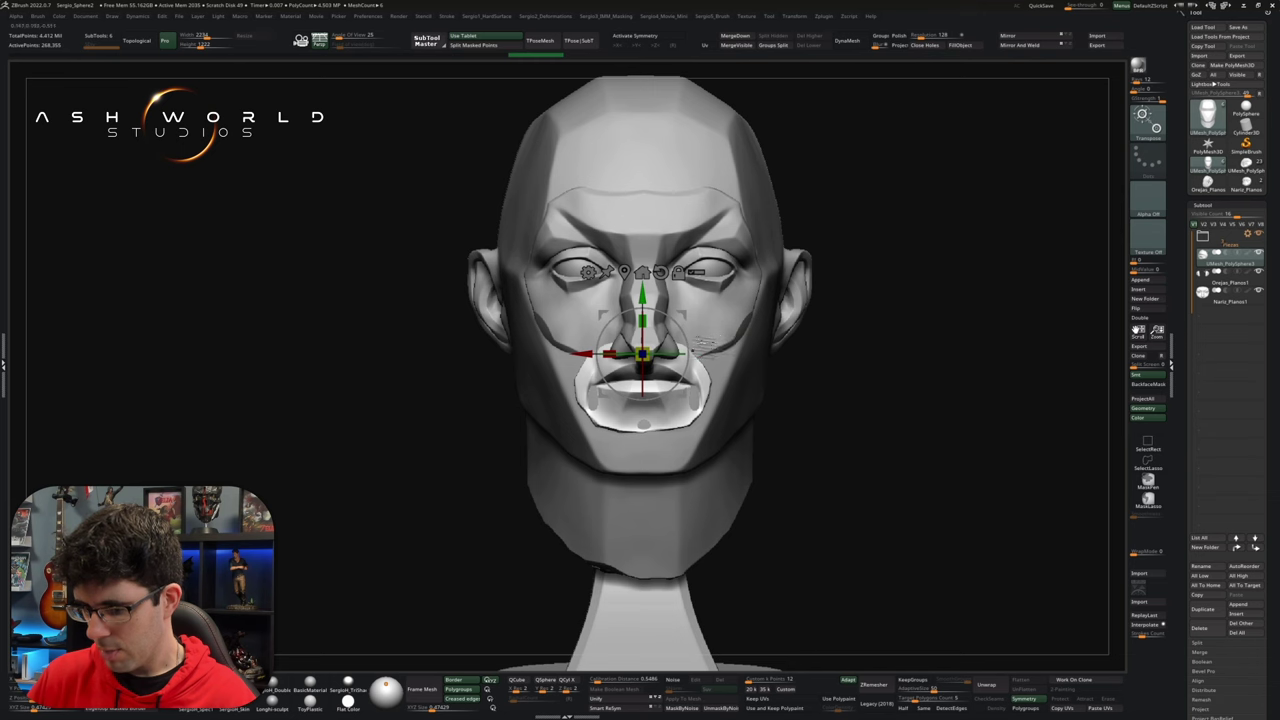
left_click_drag(656, 341, 669, 345)
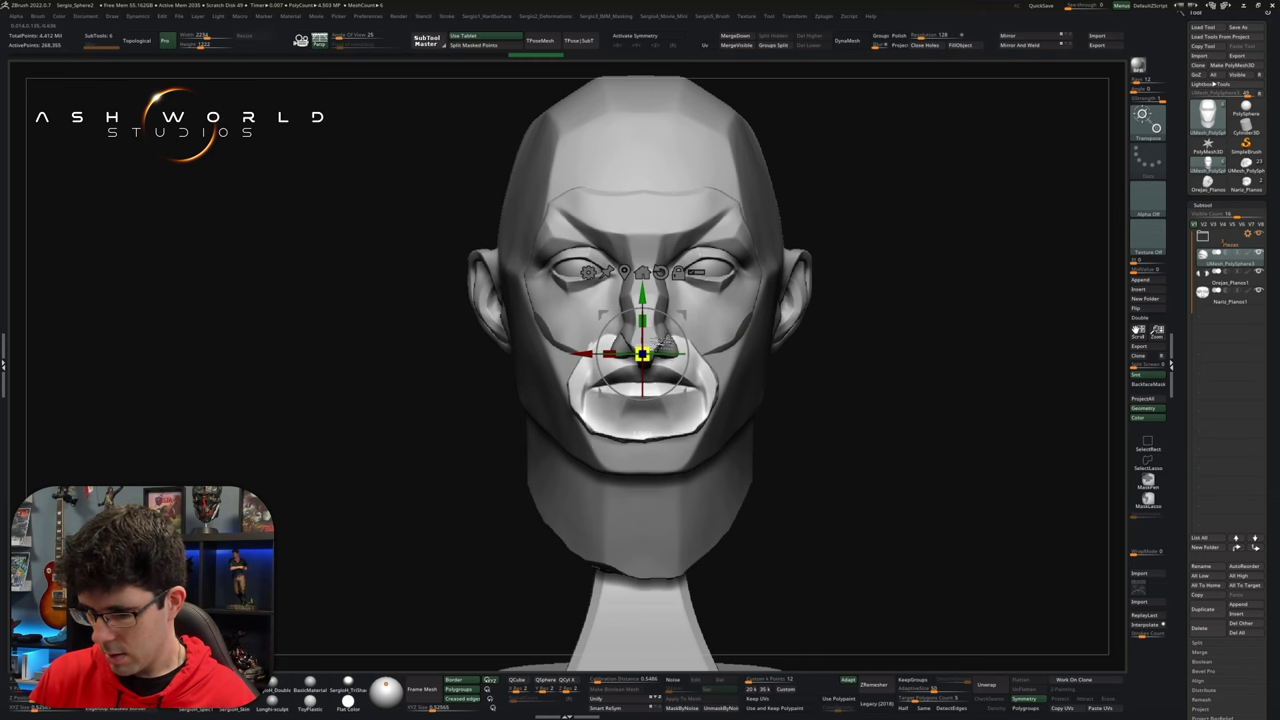
mouse_move(661, 341)
right_mouse_down()
mouse_move(729, 351)
mouse_move(666, 356)
right_mouse_up()
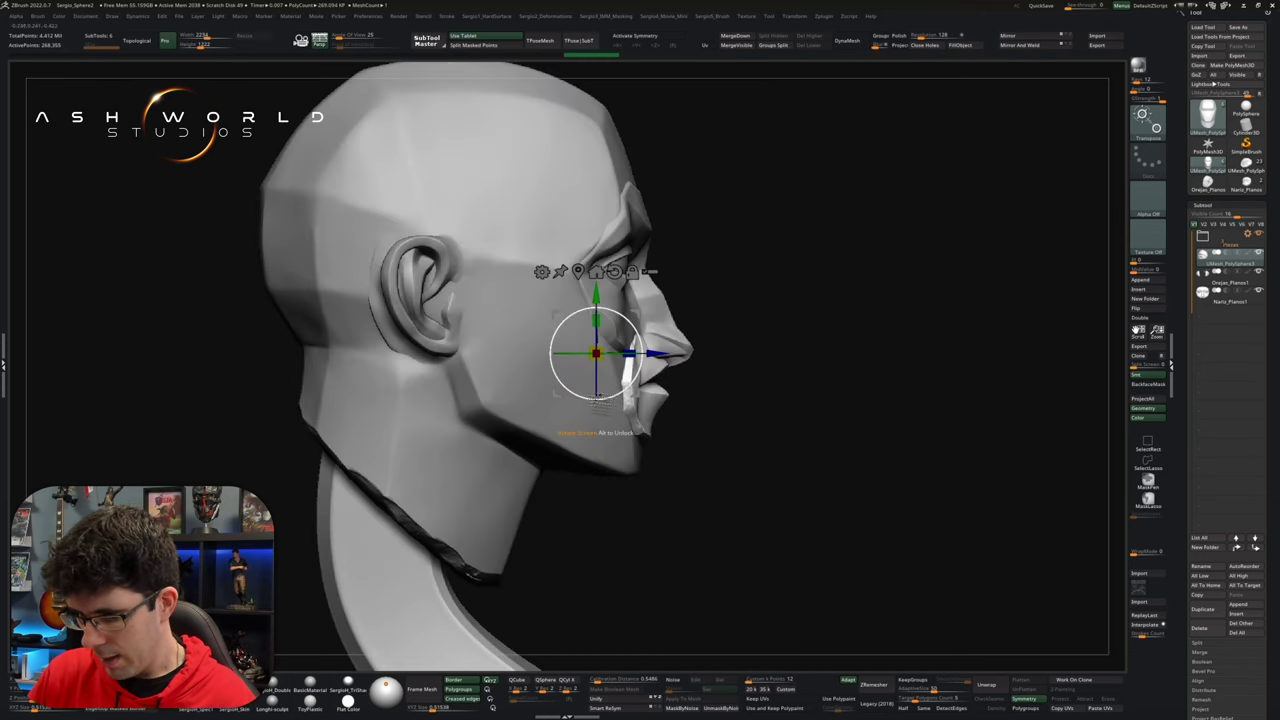
Step: Clear the mask and return to sculpting with the Move brush
key("q")
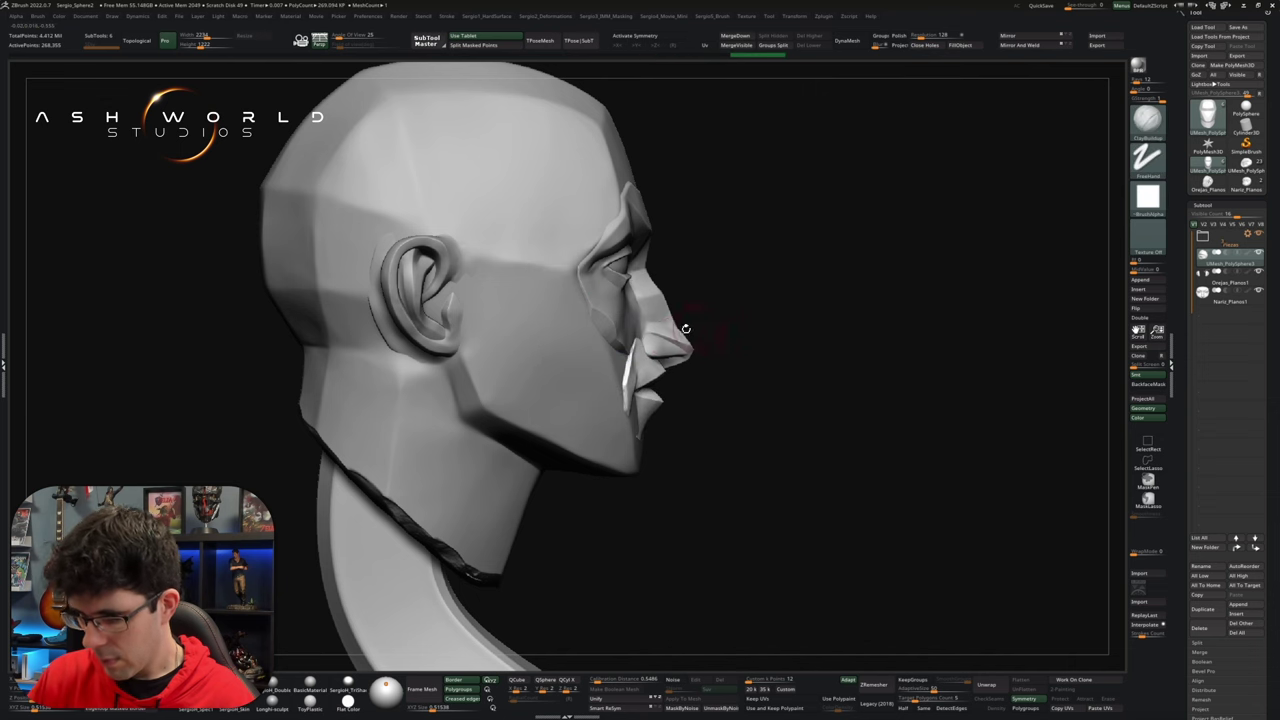
left_click(690, 340, "ctrl")
key("b")
key("m")
key("v")
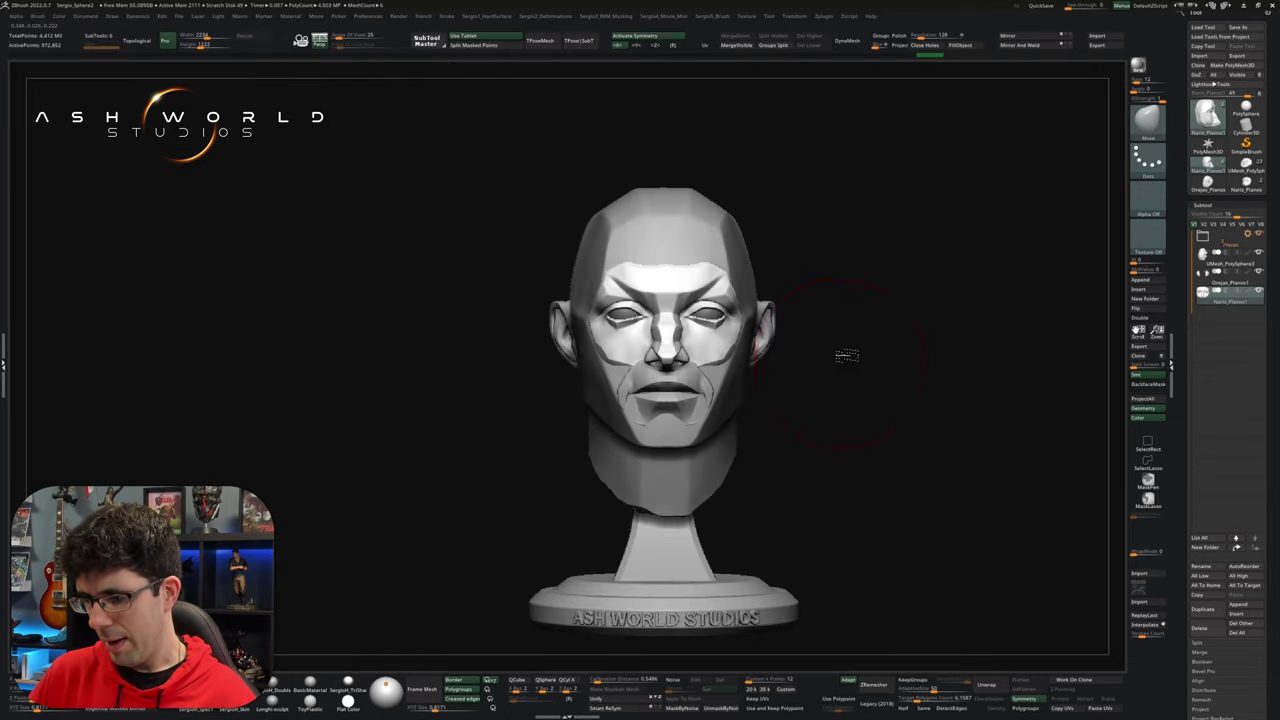
mouse_move(837, 363)
left_mouse_down()
mouse_move(877, 357)
mouse_move(857, 357)
mouse_move(857, 395)
left_mouse_up()
Step: Select Cabeza_Planos_V1 and add volume to the chin with ClayBuildup
left_click(720, 370, "alt")
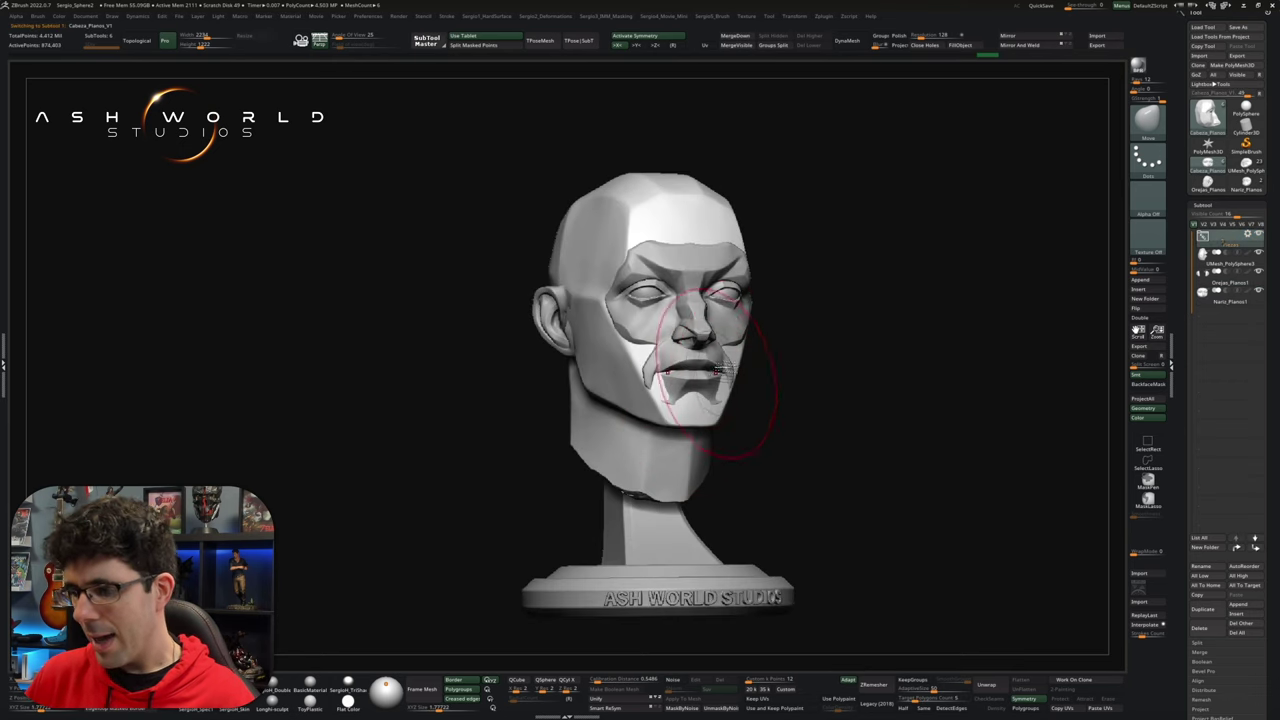
right_click_drag(715, 362, 697, 355)
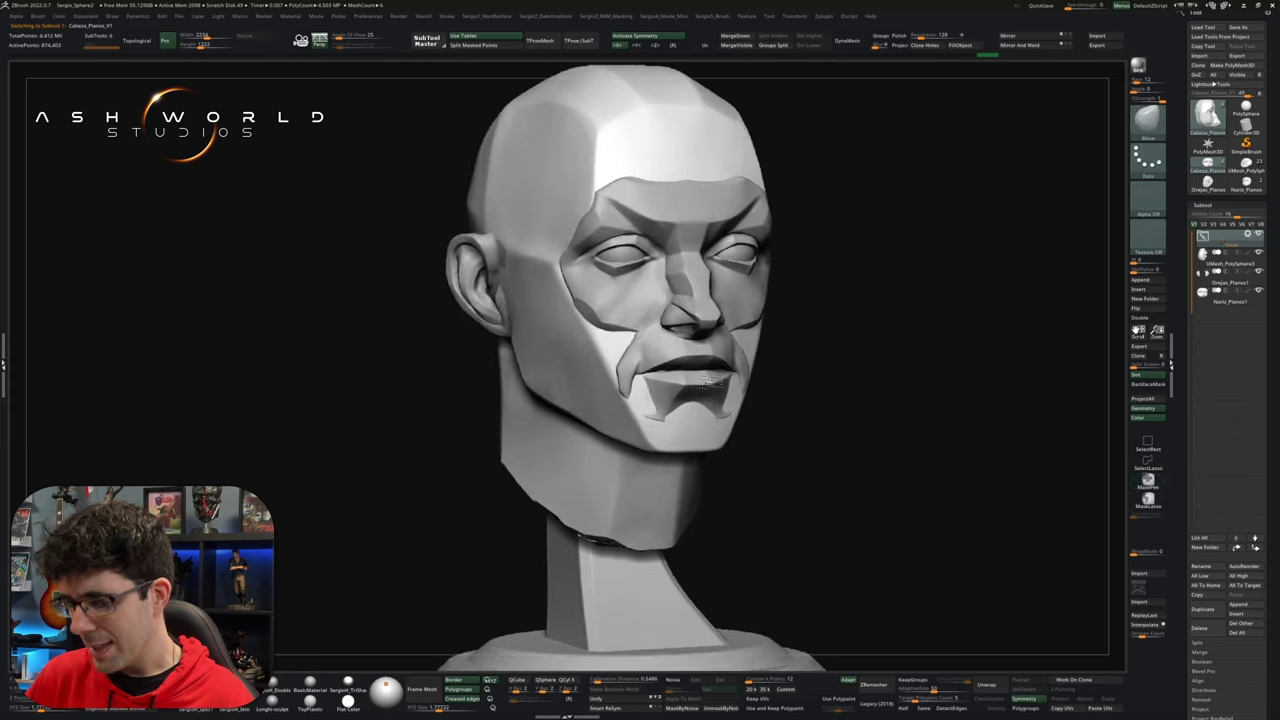
key("b")
key("c")
key("b")
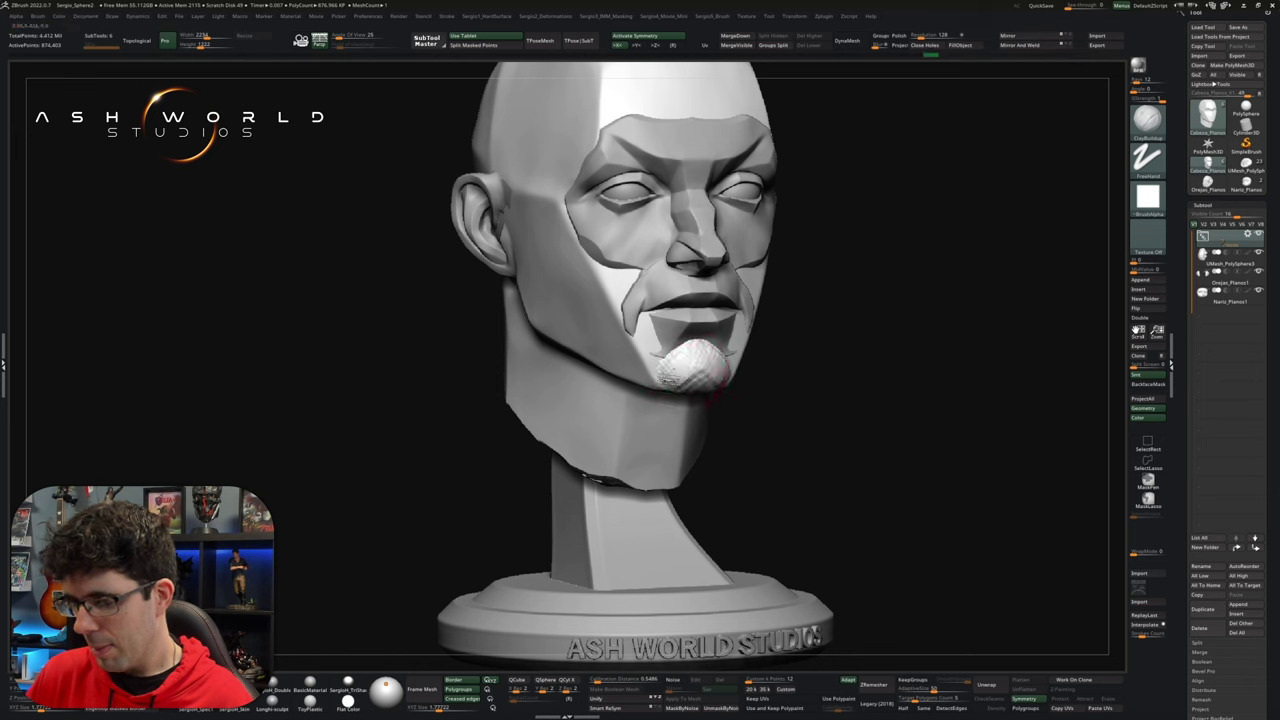
right_click_drag(695, 355, 698, 320)
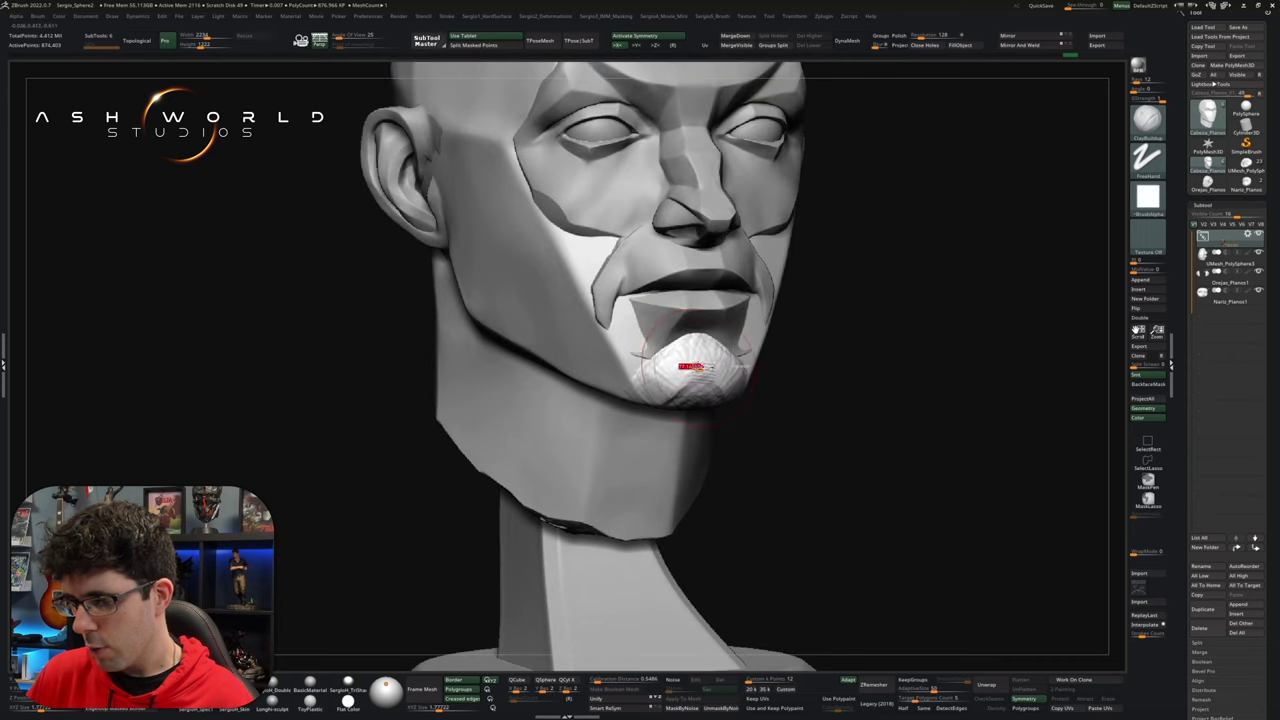
Step: Flatten the chin into crisp planes with the TrimDynamic brush
key("b")
key("m")
key("v")
key("b")
key("t")
key("d")
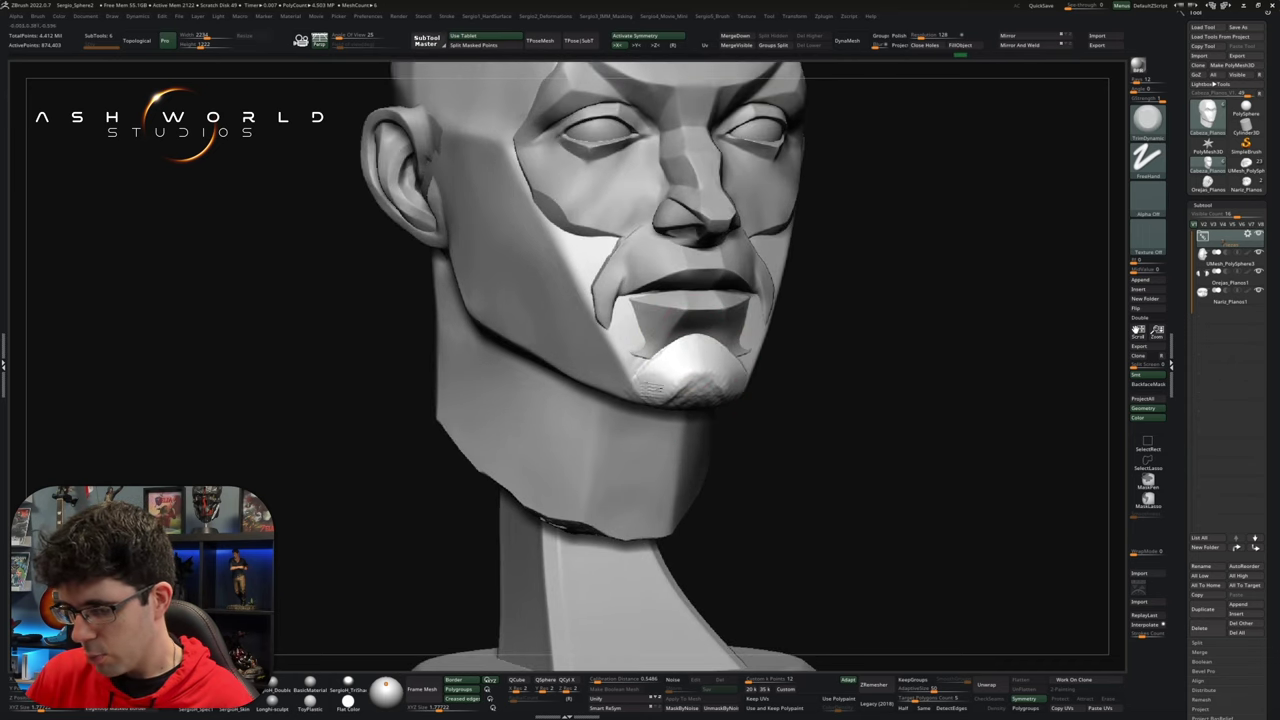
right_click_drag(660, 380, 670, 405)
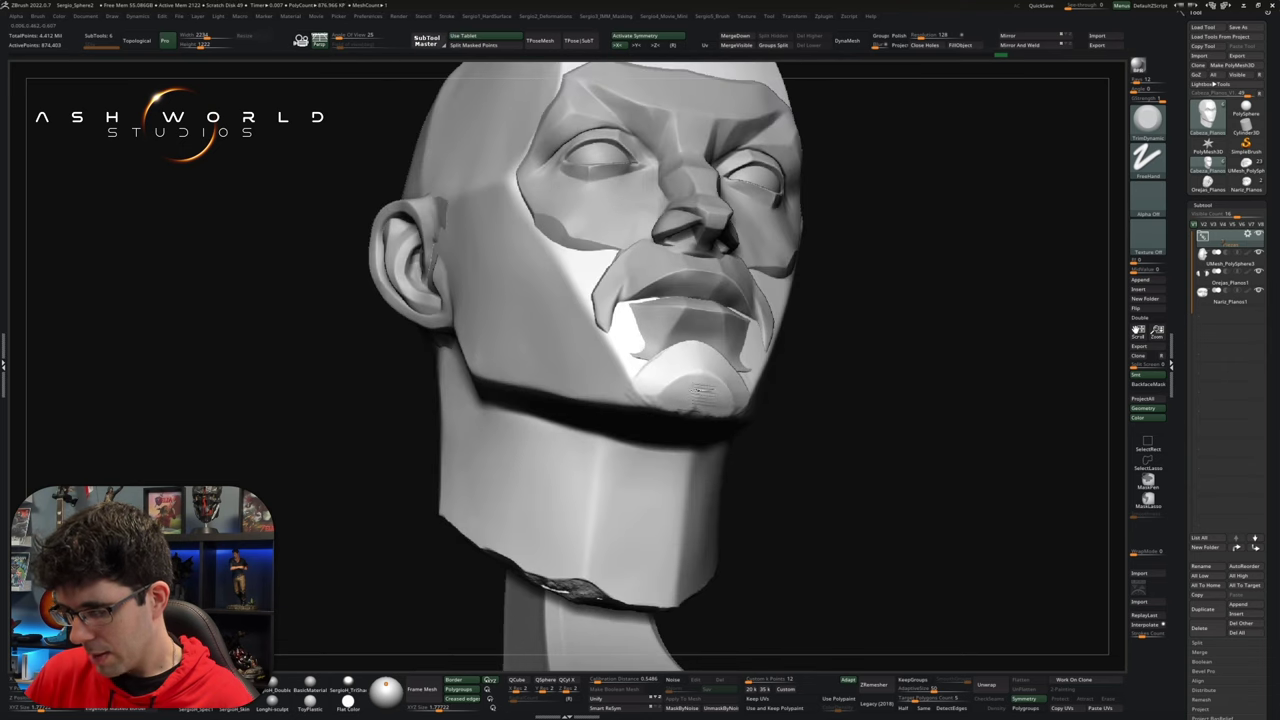
Step: Soften the chin planes with Smooth, checking them from below
right_click_drag(696, 401, 668, 400)
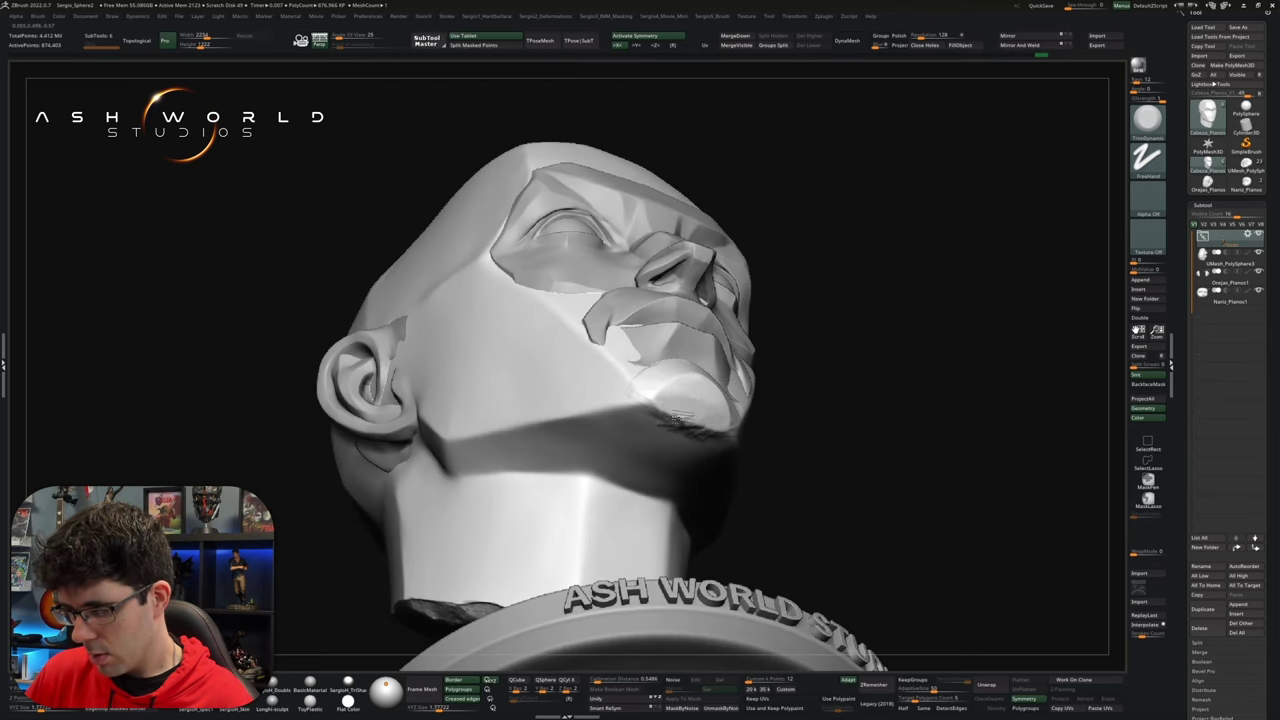
right_click_drag(682, 389, 688, 362)
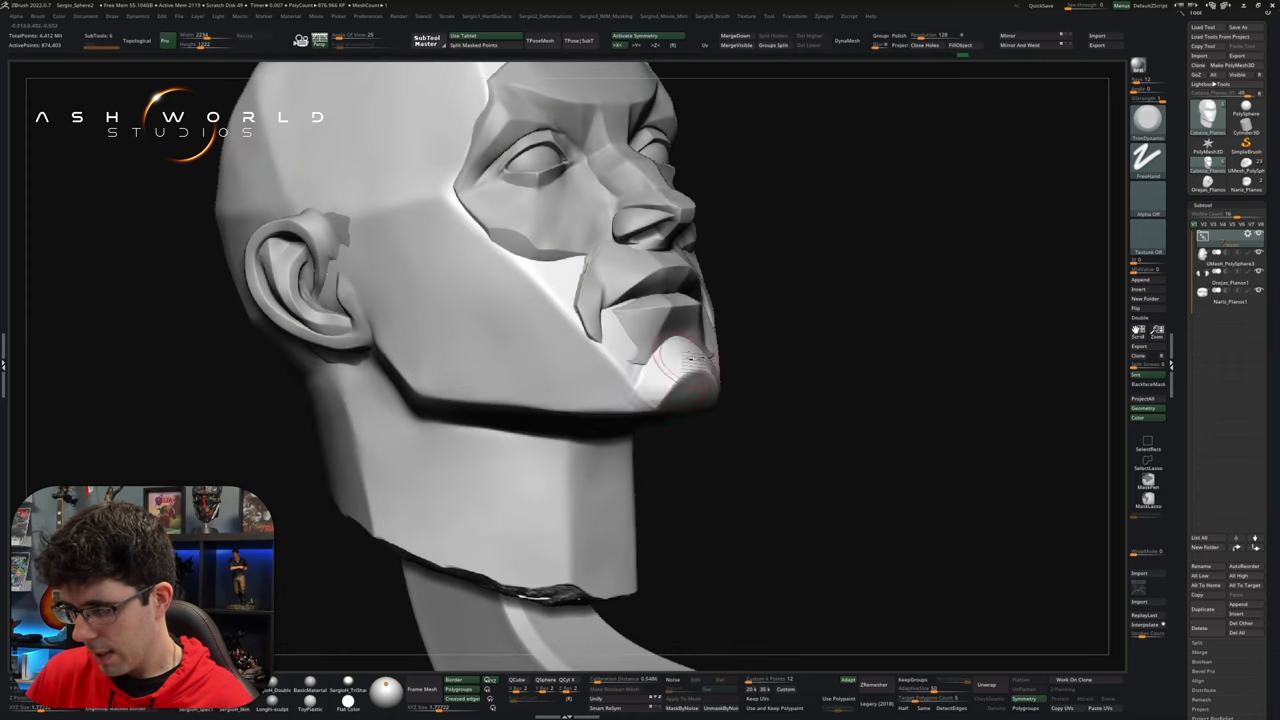
key("shift")
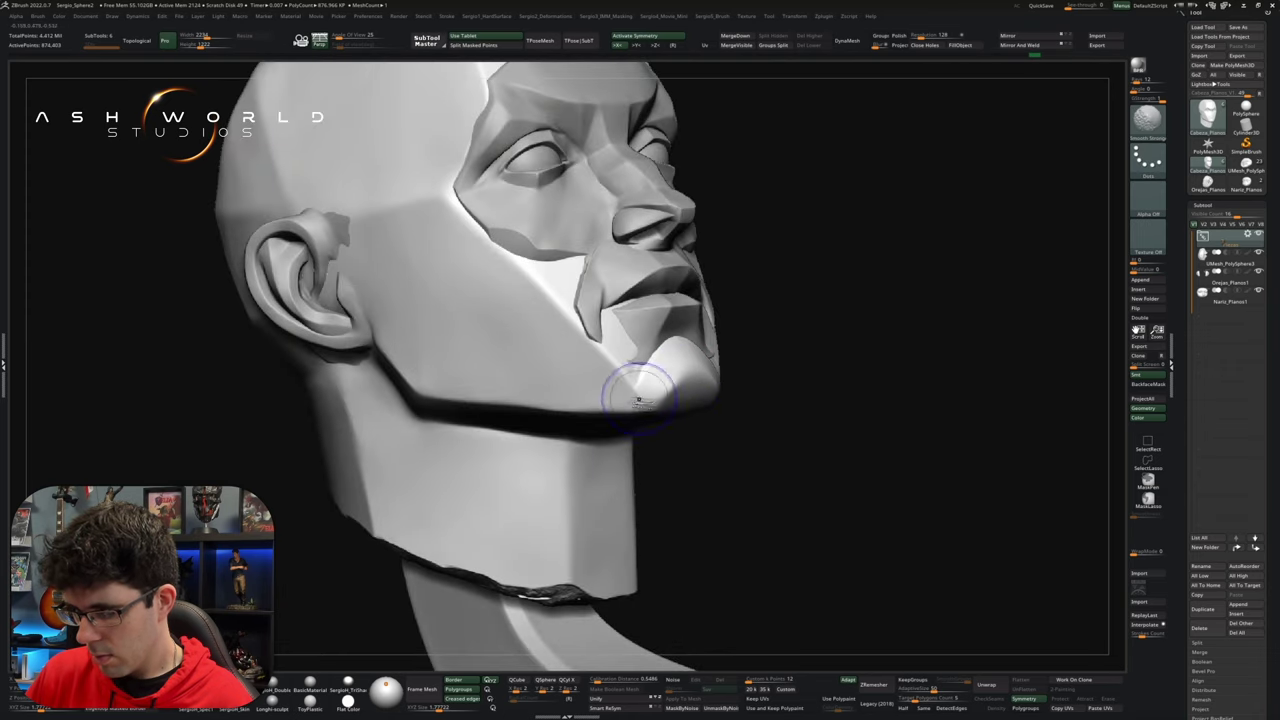
right_click_drag(688, 368, 690, 365)
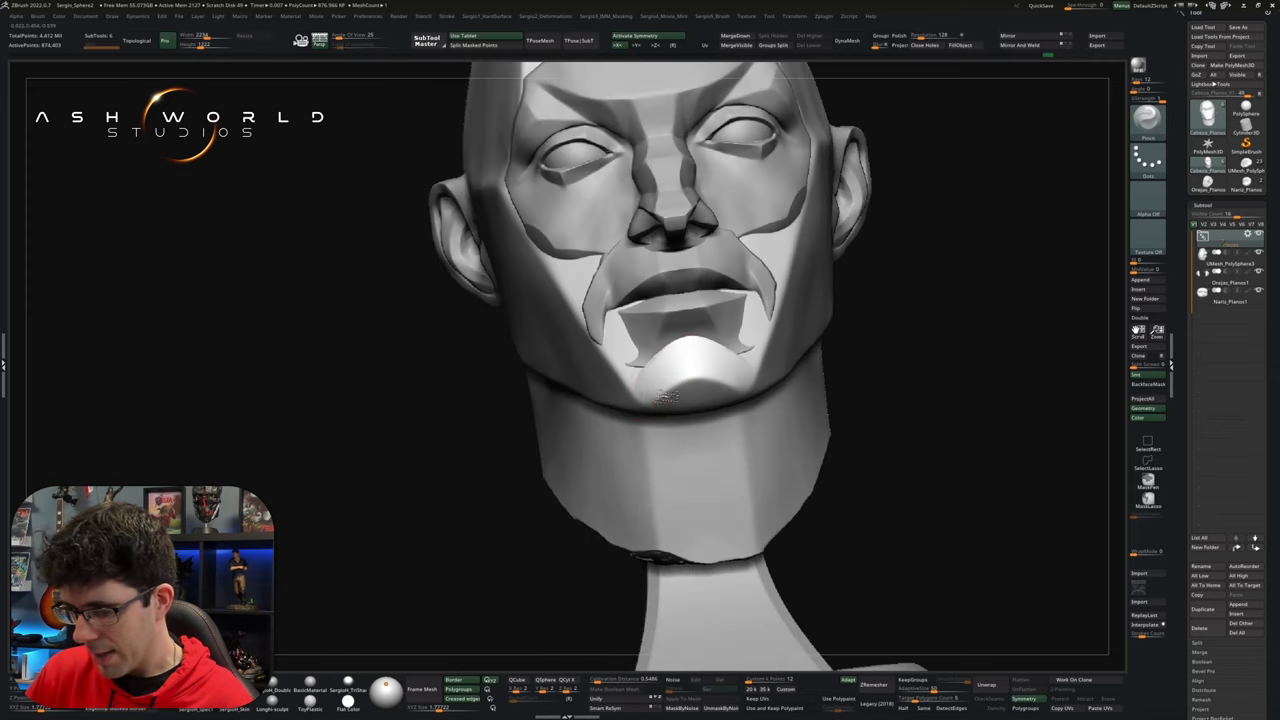
mouse_move(703, 343)
right_mouse_down()
mouse_move(665, 355)
mouse_move(849, 346)
mouse_move(704, 393)
mouse_move(787, 369)
mouse_move(731, 298)
mouse_move(766, 334)
mouse_move(789, 302)
mouse_move(718, 211)
right_mouse_up()
Step: Double the brush size and build a broad round clay mass on the forehead
mouse_move(789, 298)
right_mouse_down("ctrl")
mouse_move(733, 233)
mouse_move(735, 283)
right_mouse_up("ctrl")
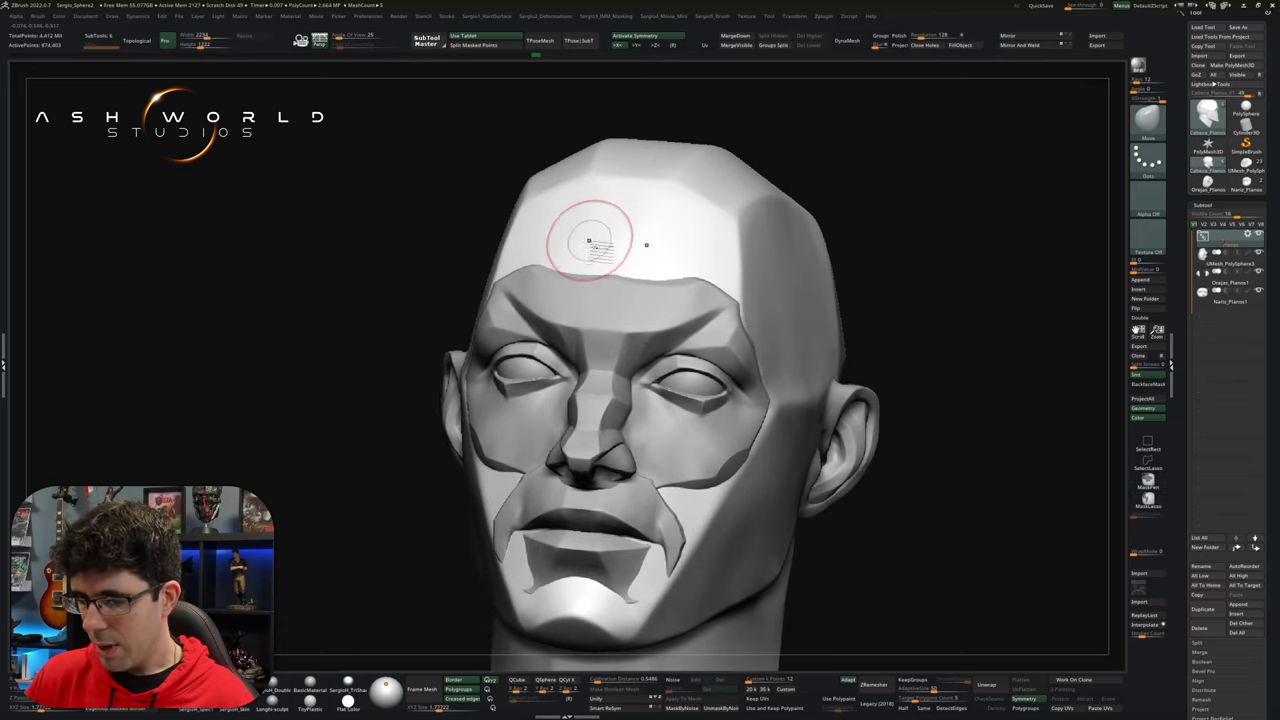
right_click_drag(657, 252, 673, 254)
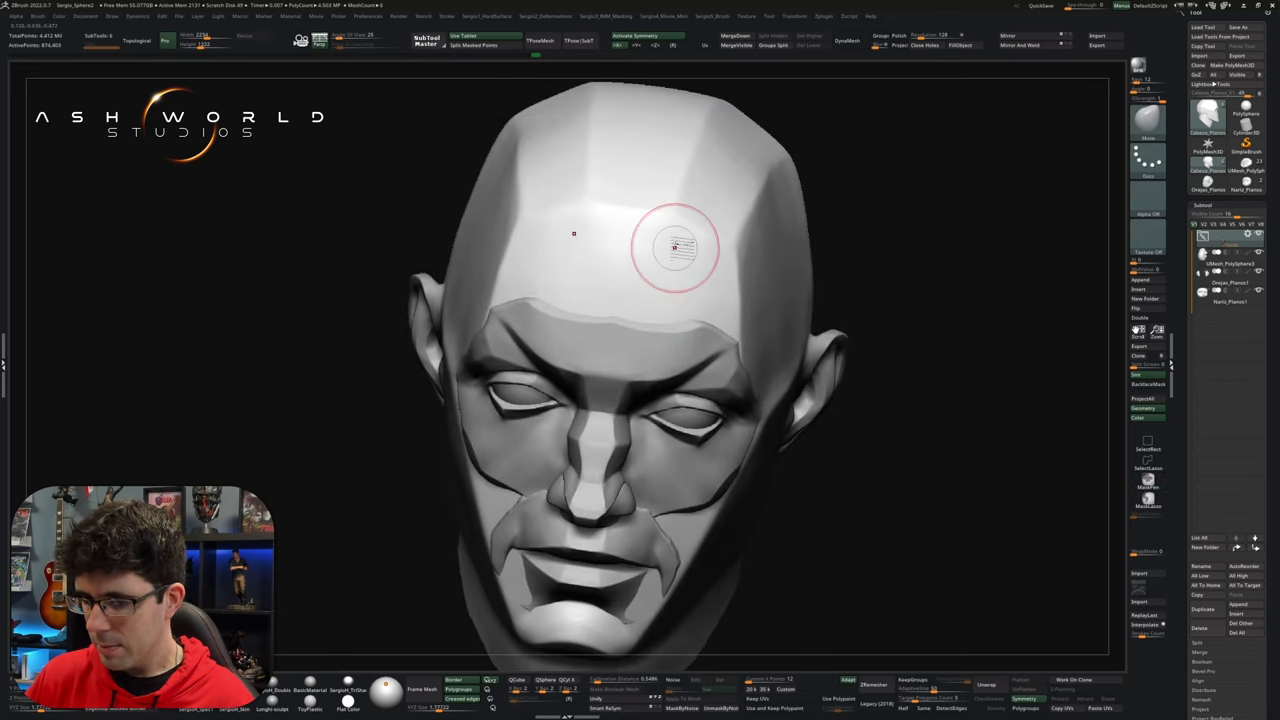
left_click_drag(681, 224, 700, 224)
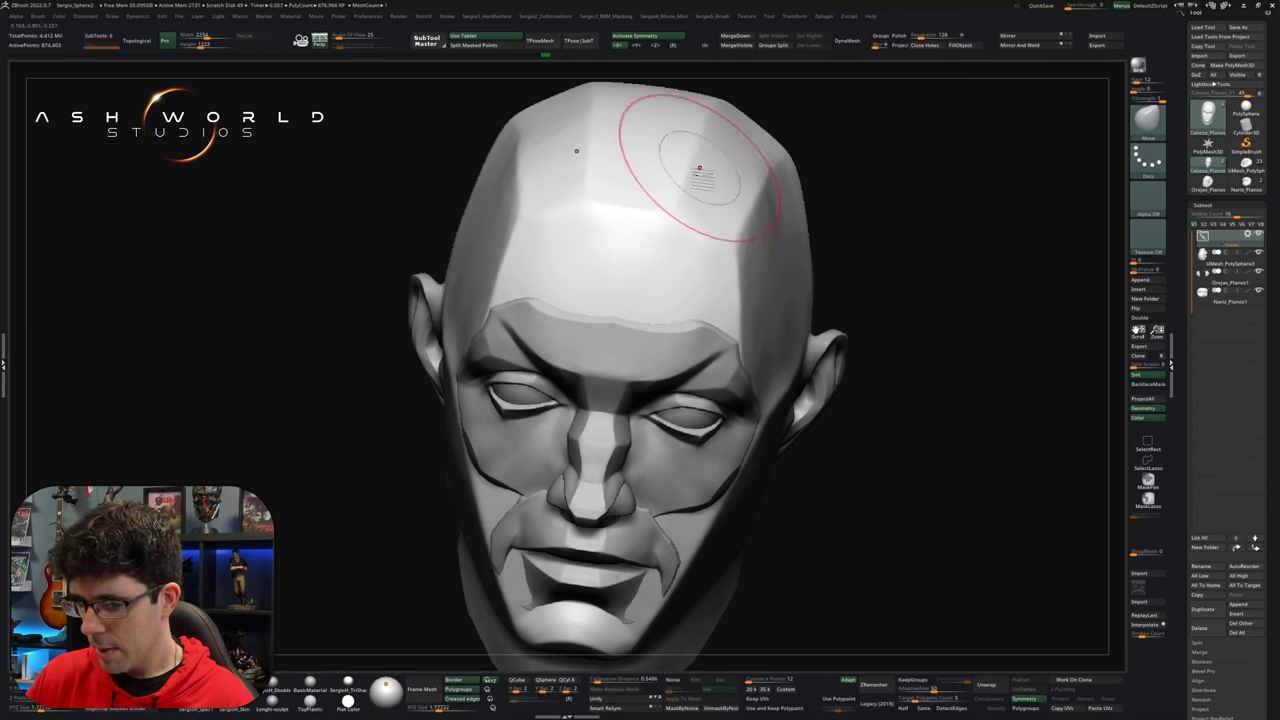
key("ctrl")
key("space")
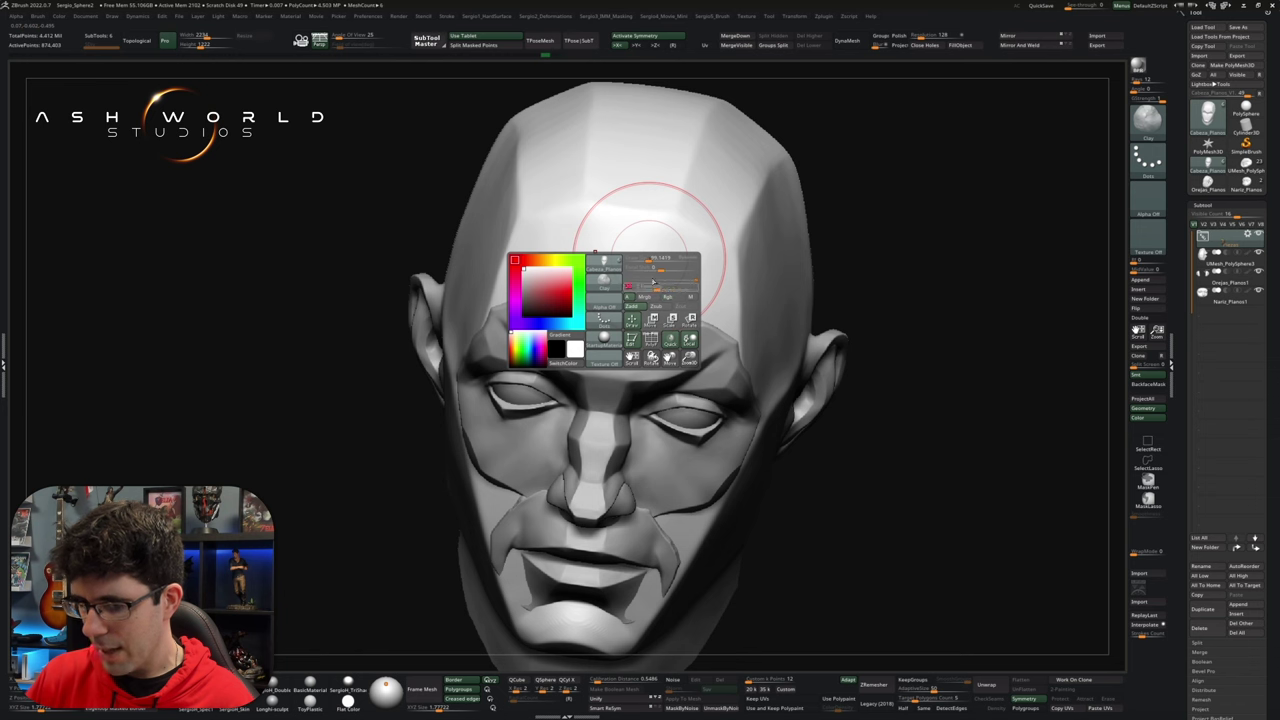
left_click(625, 250)
left_click_drag(636, 284, 659, 285, "shift")
Step: Reshape and smooth the forehead bump into the top of the skull
left_click_drag(672, 229, 632, 255)
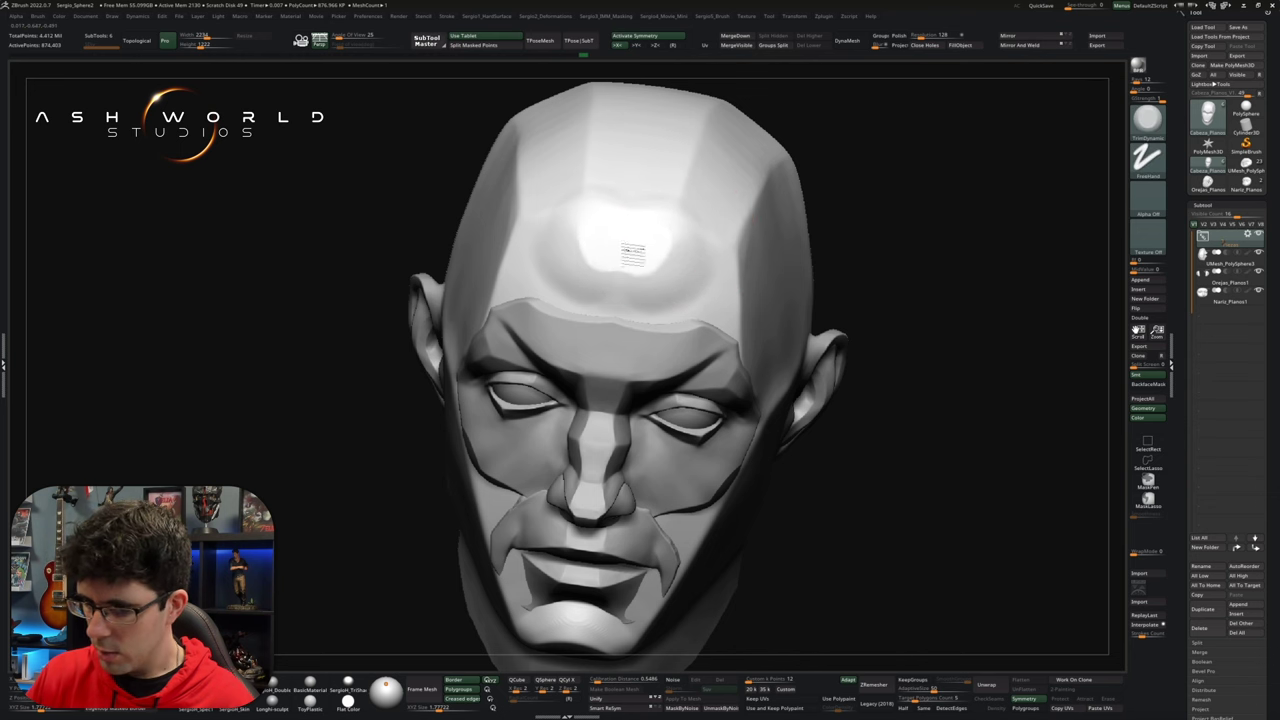
right_click_drag(605, 241, 652, 277)
left_click_drag(652, 277, 640, 286, "shift")
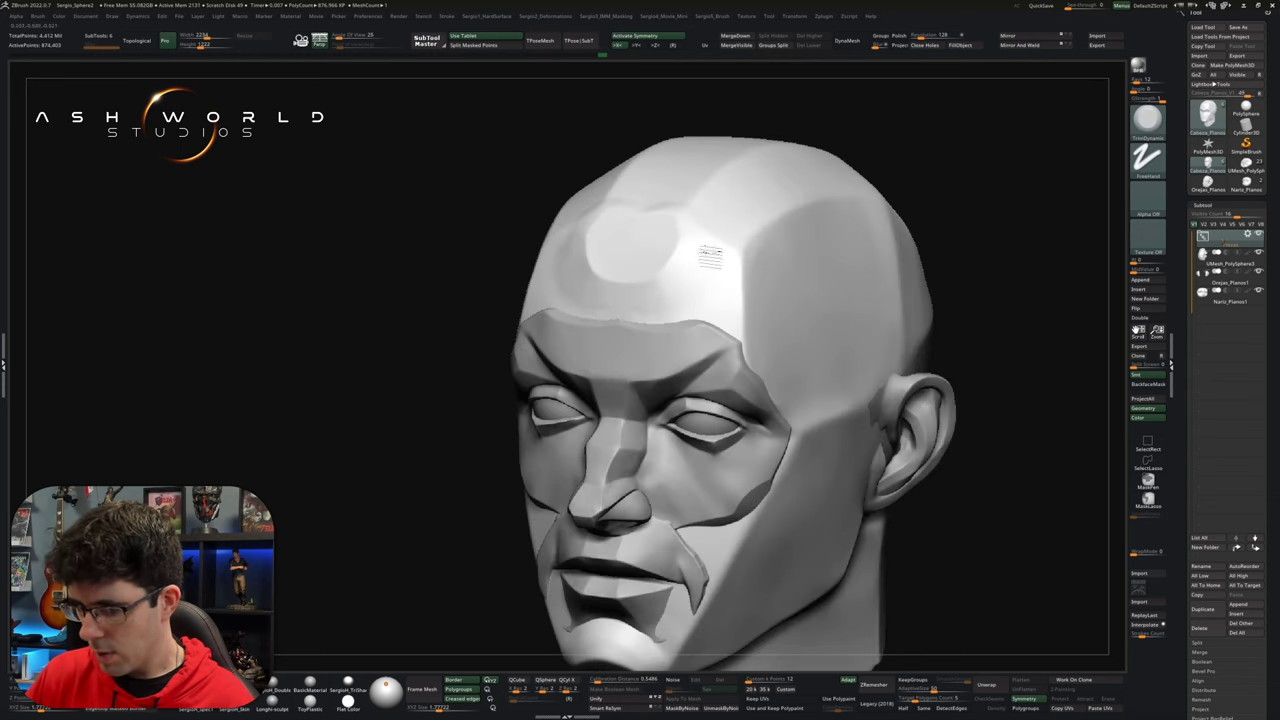
mouse_move(638, 305)
right_mouse_down()
mouse_move(686, 283)
mouse_move(688, 208)
right_mouse_up()
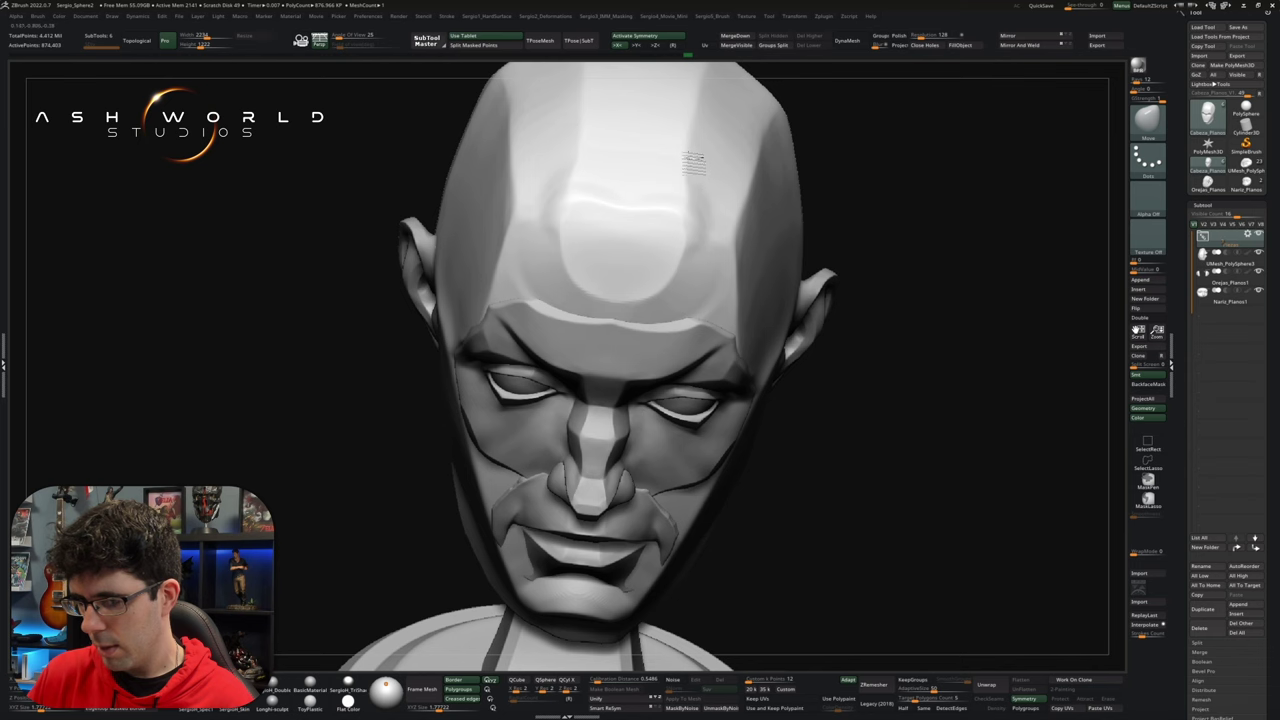
right_click_drag(688, 150, 699, 243)
Step: Refine the skull planes with TrimDynamic and then the Move brush from several angles
key("b")
key("t")
key("d")
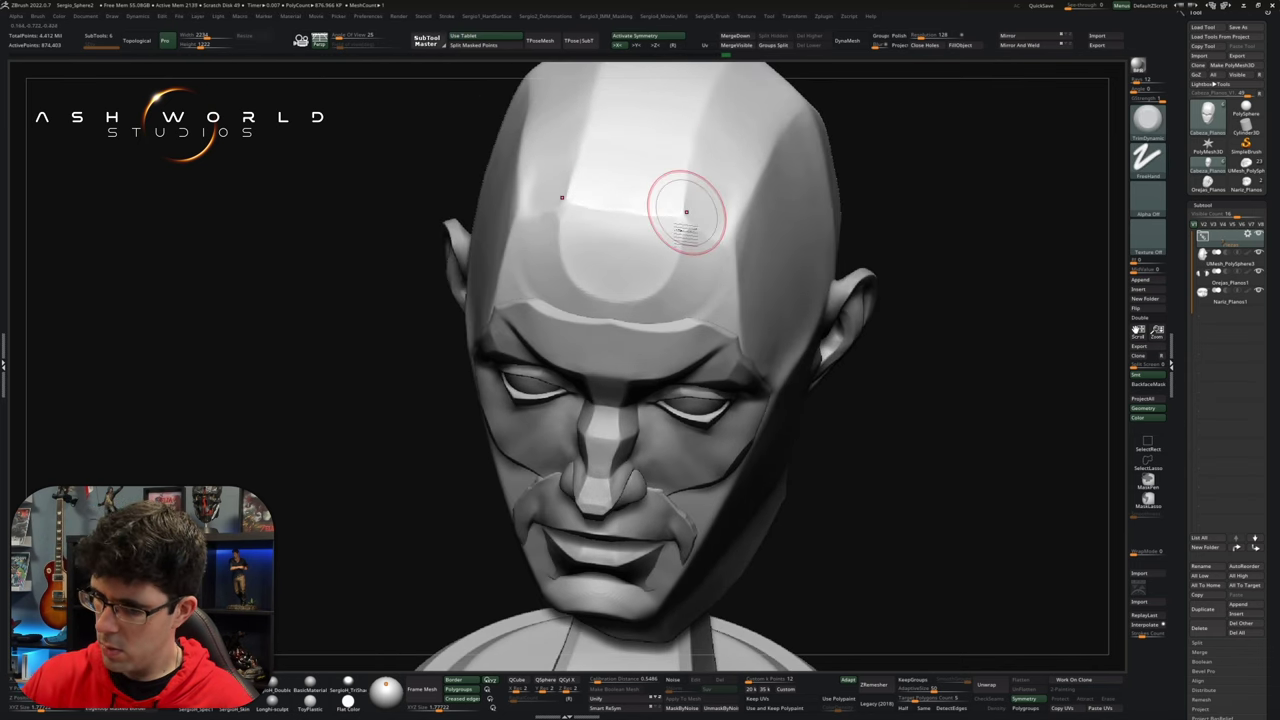
key("b")
key("m")
key("v")
mouse_move(640, 232)
right_mouse_down()
mouse_move(697, 240)
mouse_move(725, 228)
right_mouse_up()
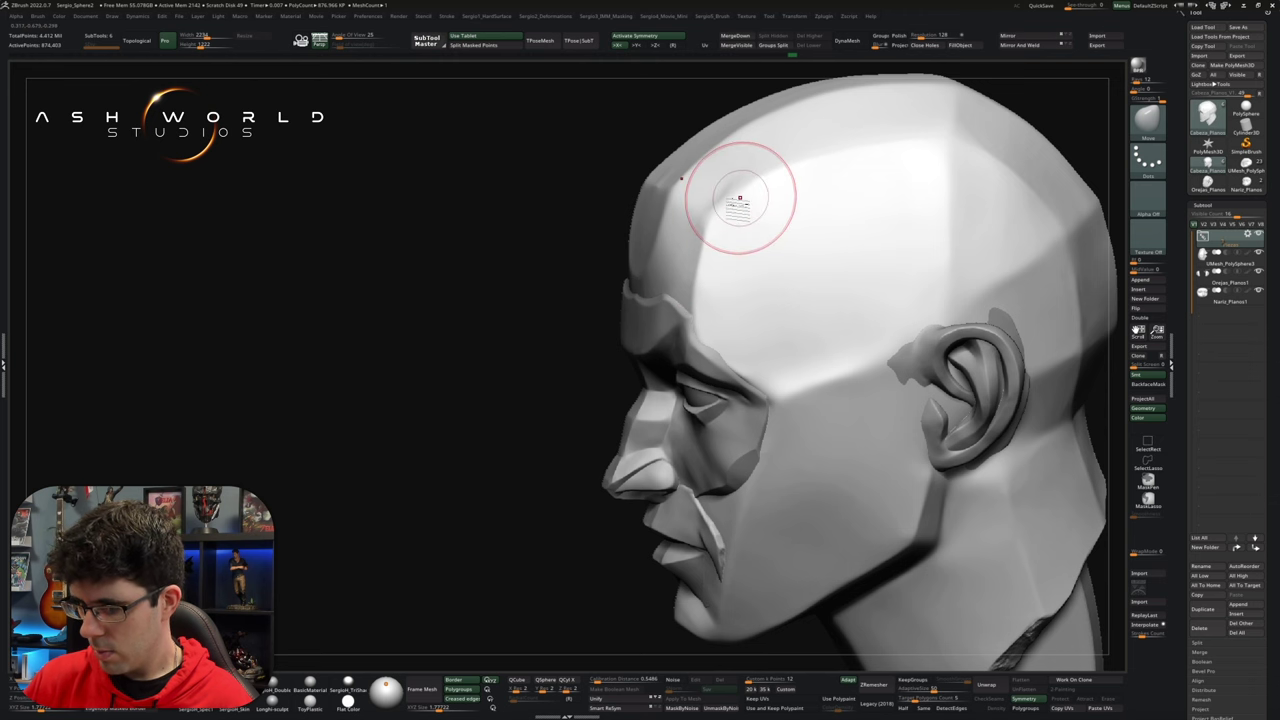
right_click_drag(754, 214, 737, 186)
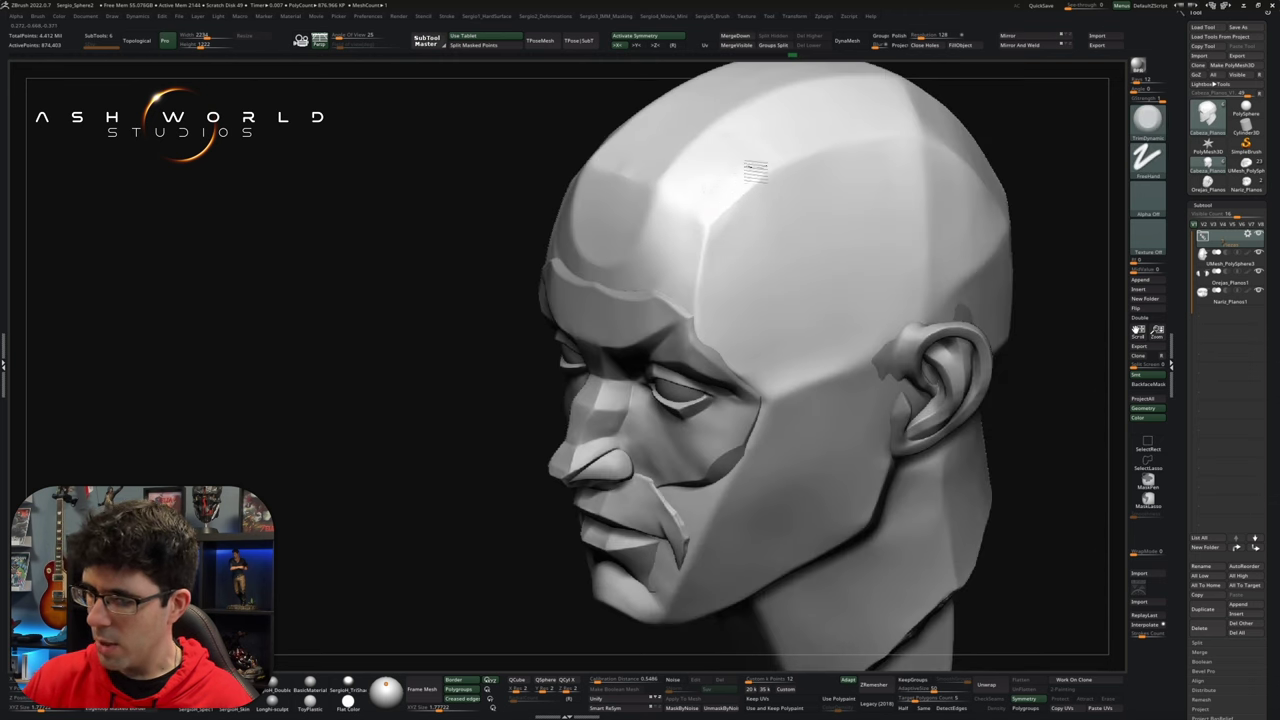
mouse_move(723, 194)
right_mouse_down()
mouse_move(697, 252)
mouse_move(701, 221)
right_mouse_up()
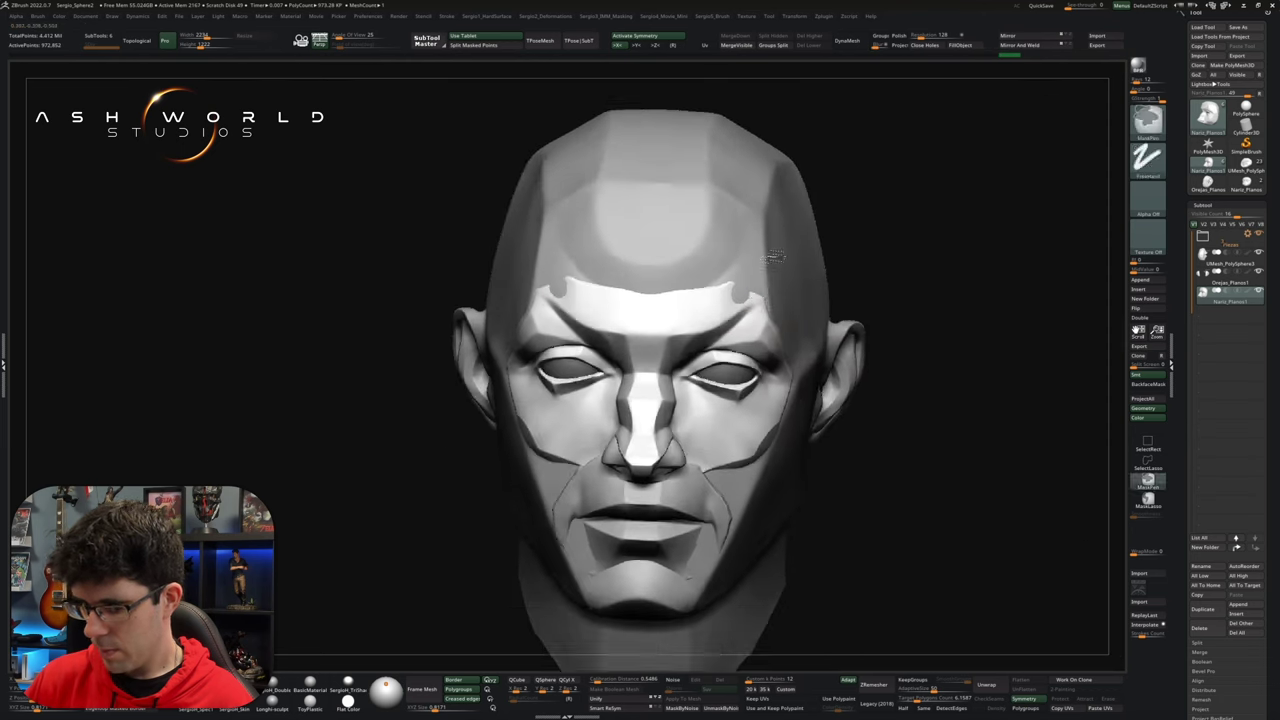
Step: Turn the head to show its right side and the ear
mouse_move(900, 280)
left_mouse_down()
mouse_move(905, 322)
mouse_move(894, 314)
mouse_move(919, 318)
mouse_move(840, 325)
left_mouse_up()
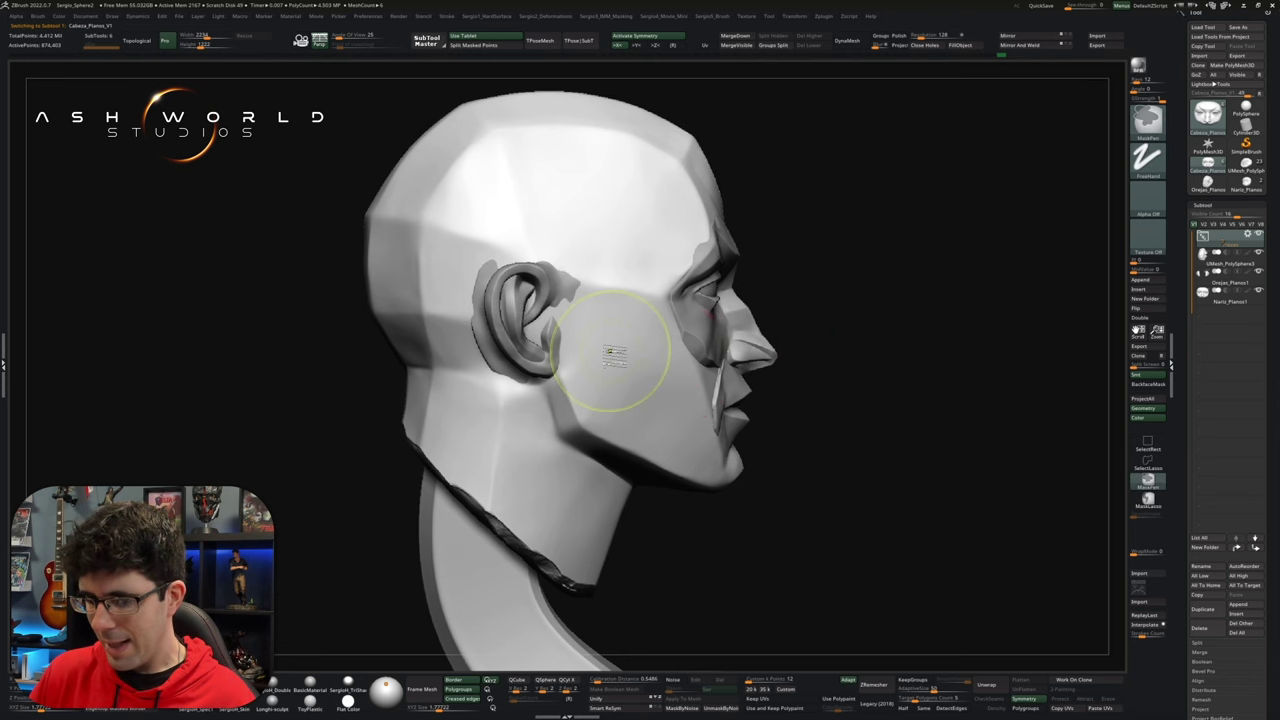
Step: Frame the bust, briefly select the ear piece with the gizmo, then reselect the head
key("f")
left_click(560, 330, "alt")
key("w")
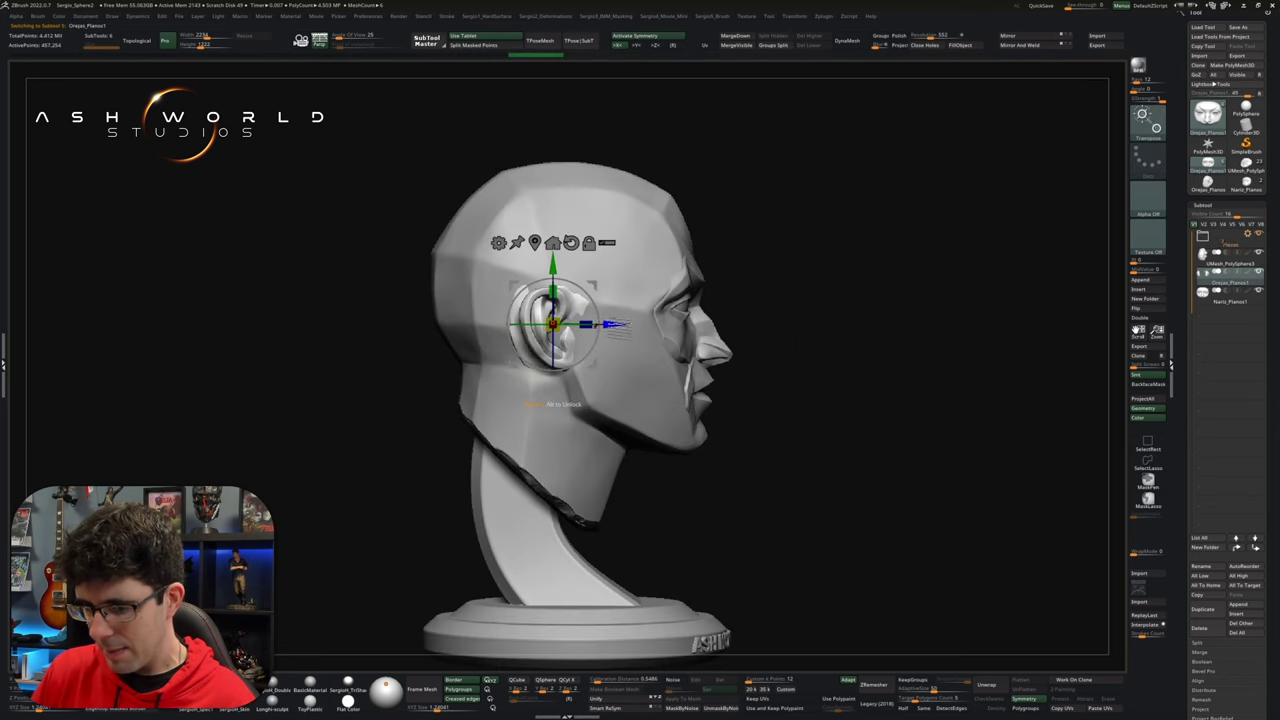
key("q")
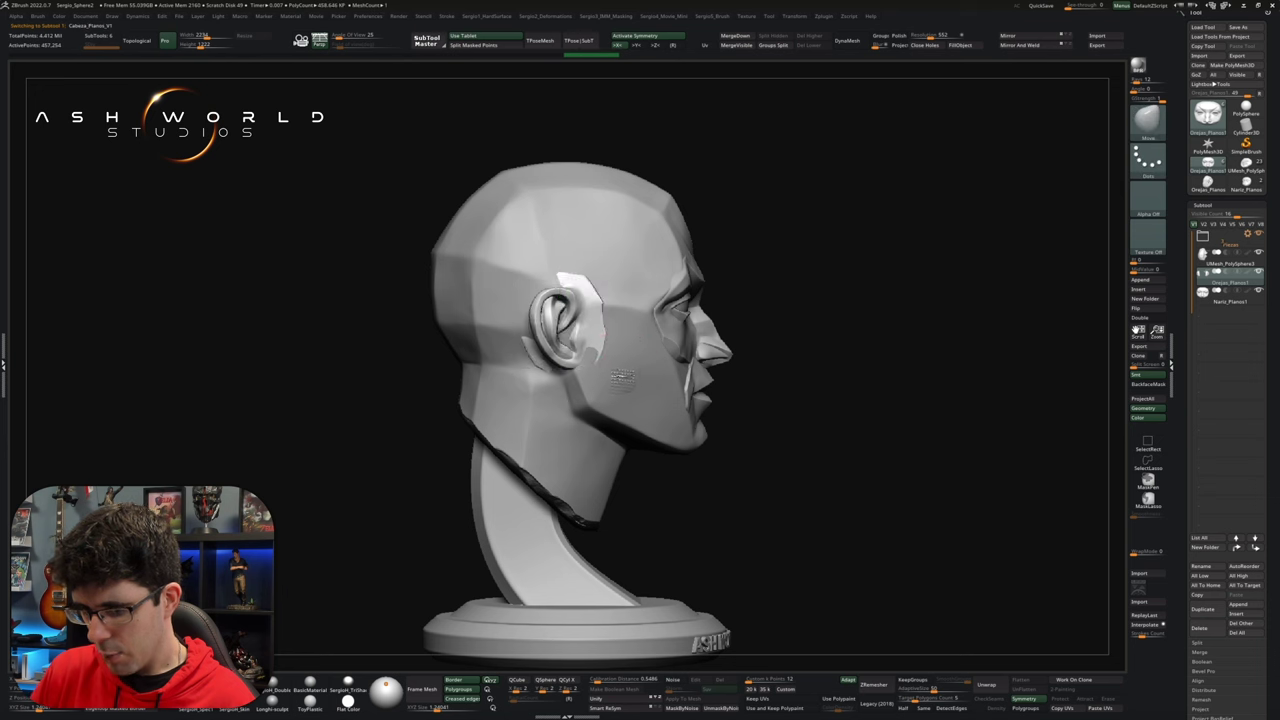
left_click(622, 375, "alt")
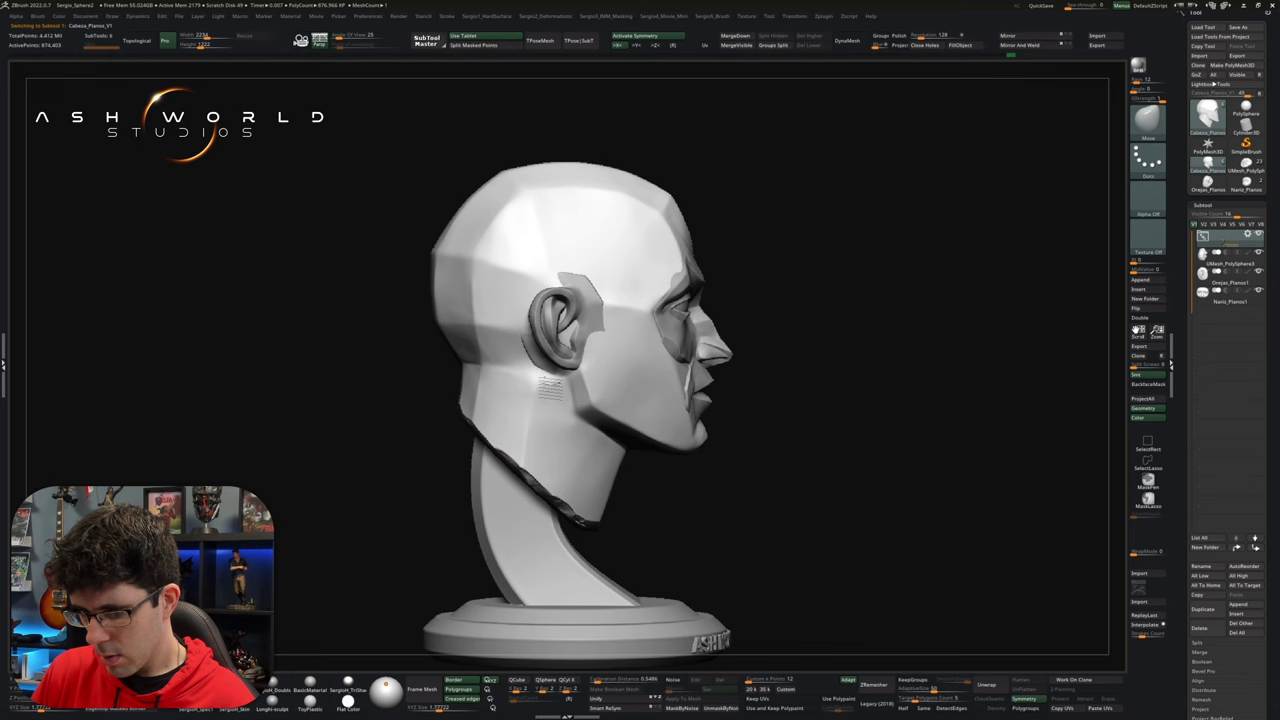
Step: Build up and smooth the skin along the ear rim where it meets the skull
right_click_drag(614, 400, 605, 348)
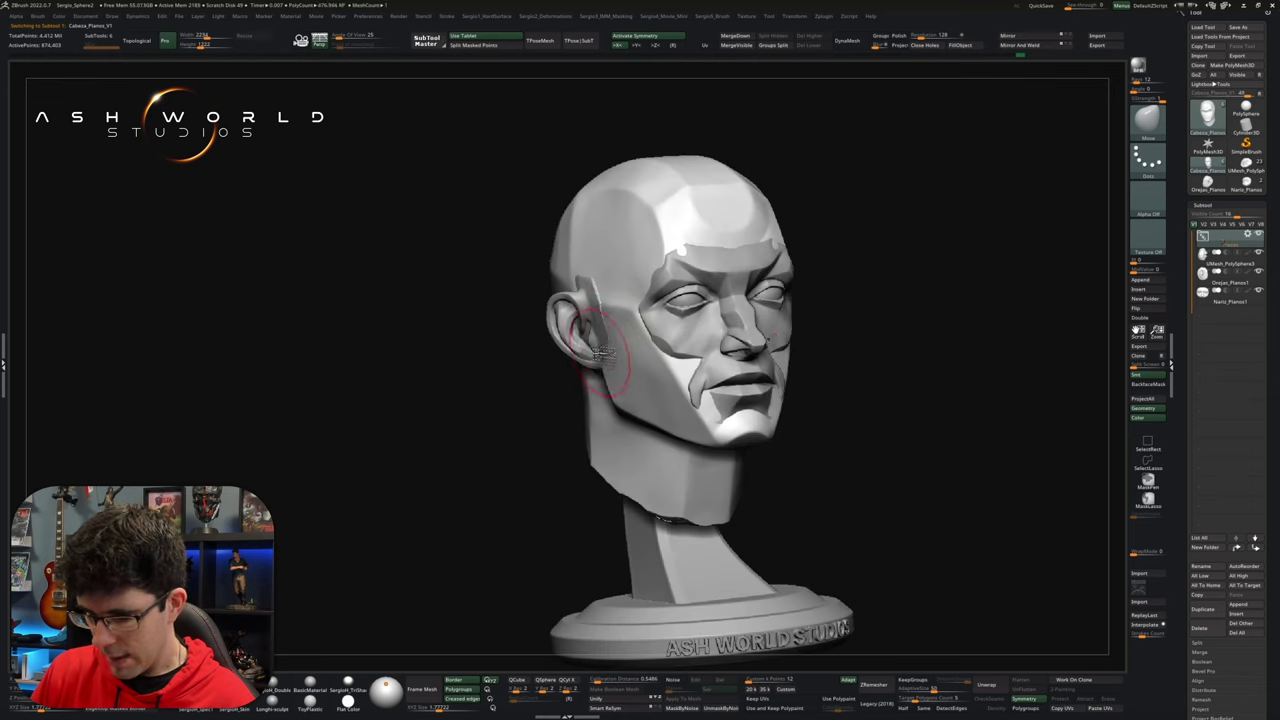
right_click_drag(600, 352, 580, 352)
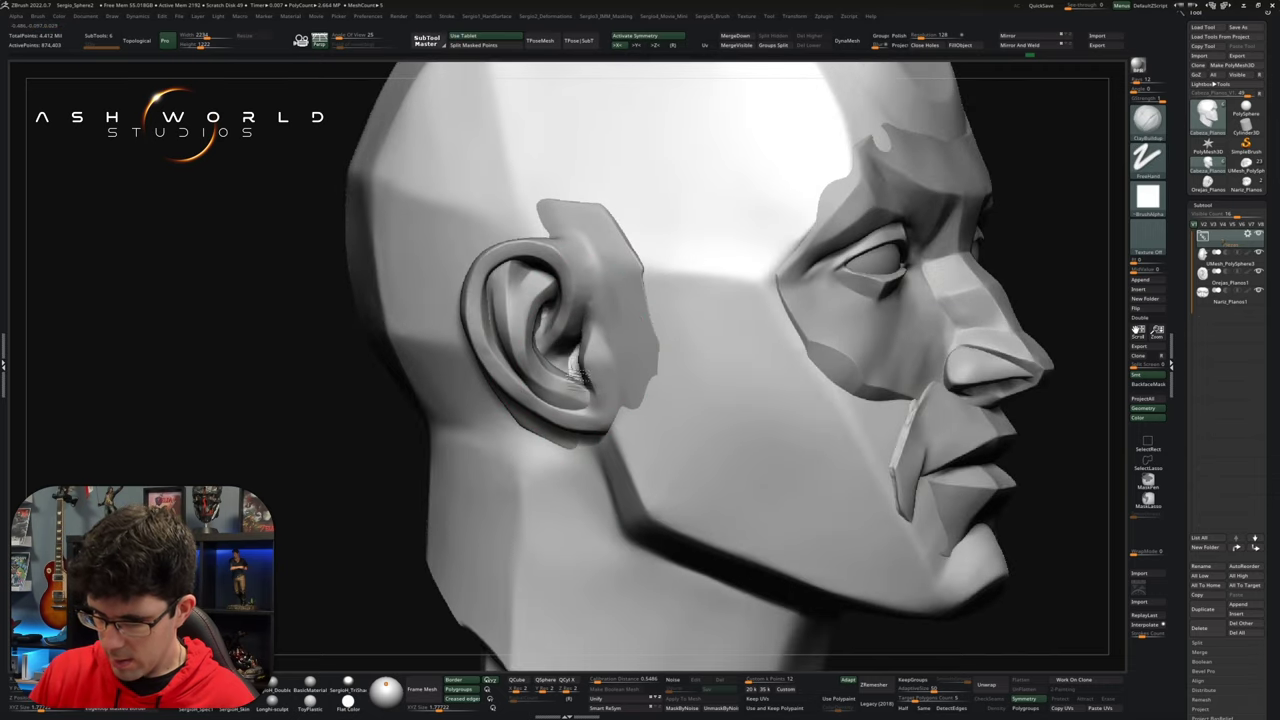
mouse_move(585, 355)
right_mouse_down()
mouse_move(606, 343)
mouse_move(575, 340)
mouse_move(552, 241)
right_mouse_up()
left_click_drag(560, 260, 572, 215)
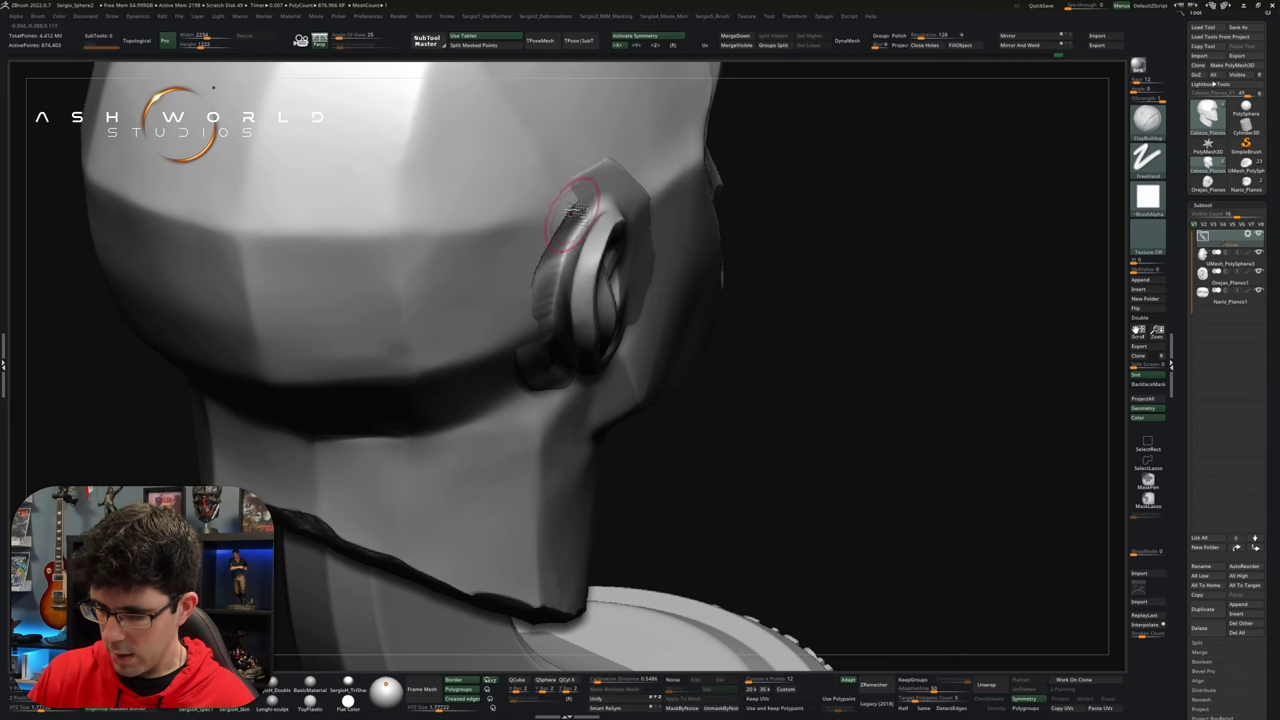
right_click_drag(545, 320, 530, 345)
key("shift")
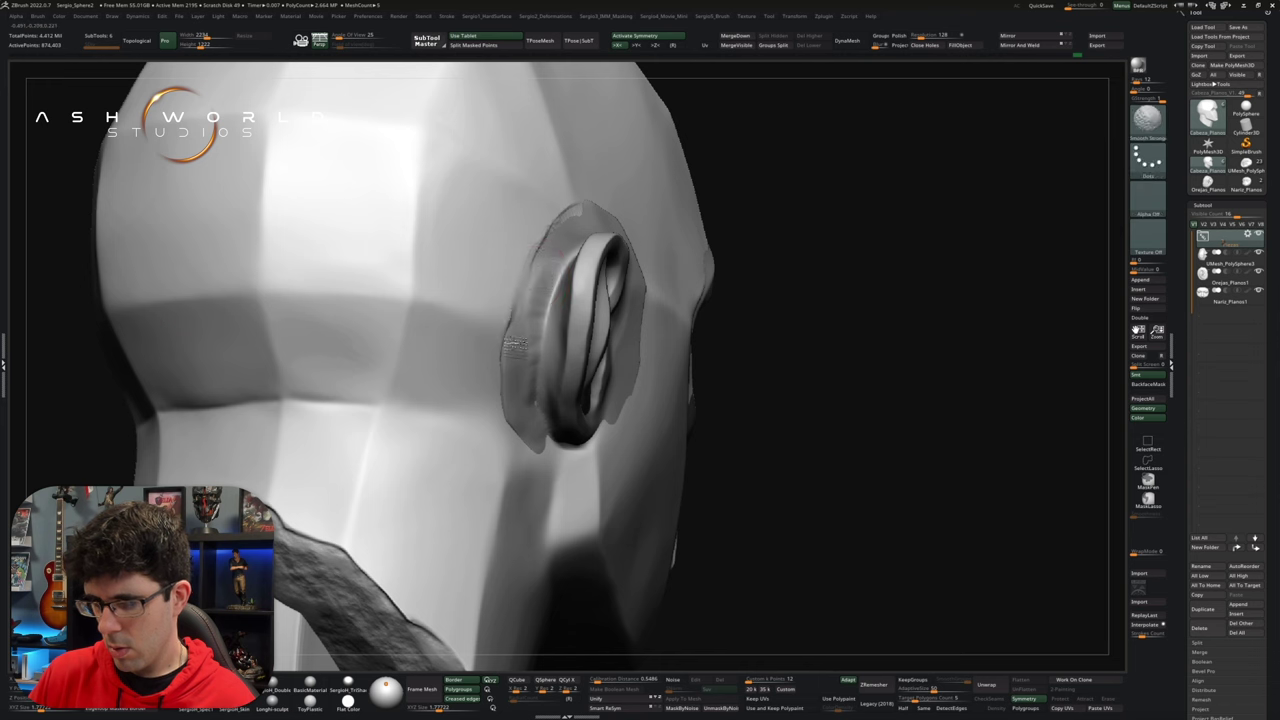
right_click_drag(571, 229, 568, 215)
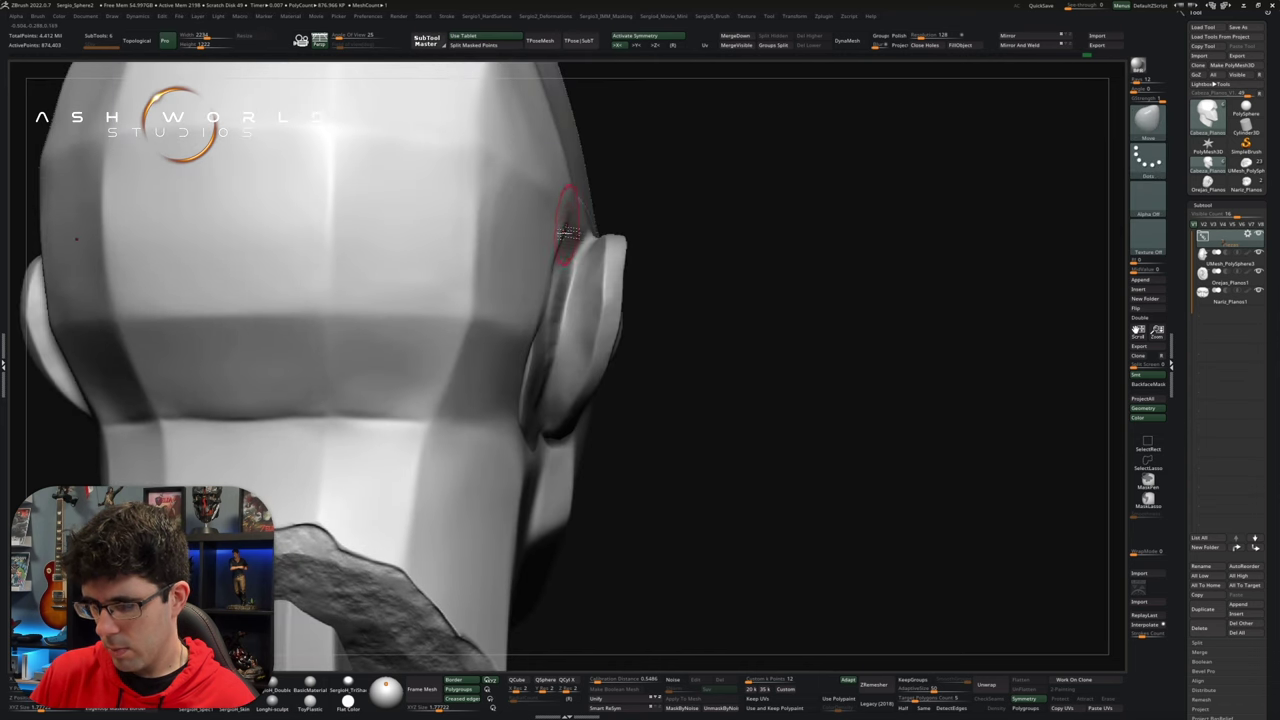
mouse_move(560, 340)
right_mouse_down("ctrl")
mouse_move(550, 318)
mouse_move(545, 335)
right_mouse_up("ctrl")
Step: Select the ear piece, inspect the ear blend from several angles, then reselect Cabeza_Planos_V1
left_click(550, 315, "alt")
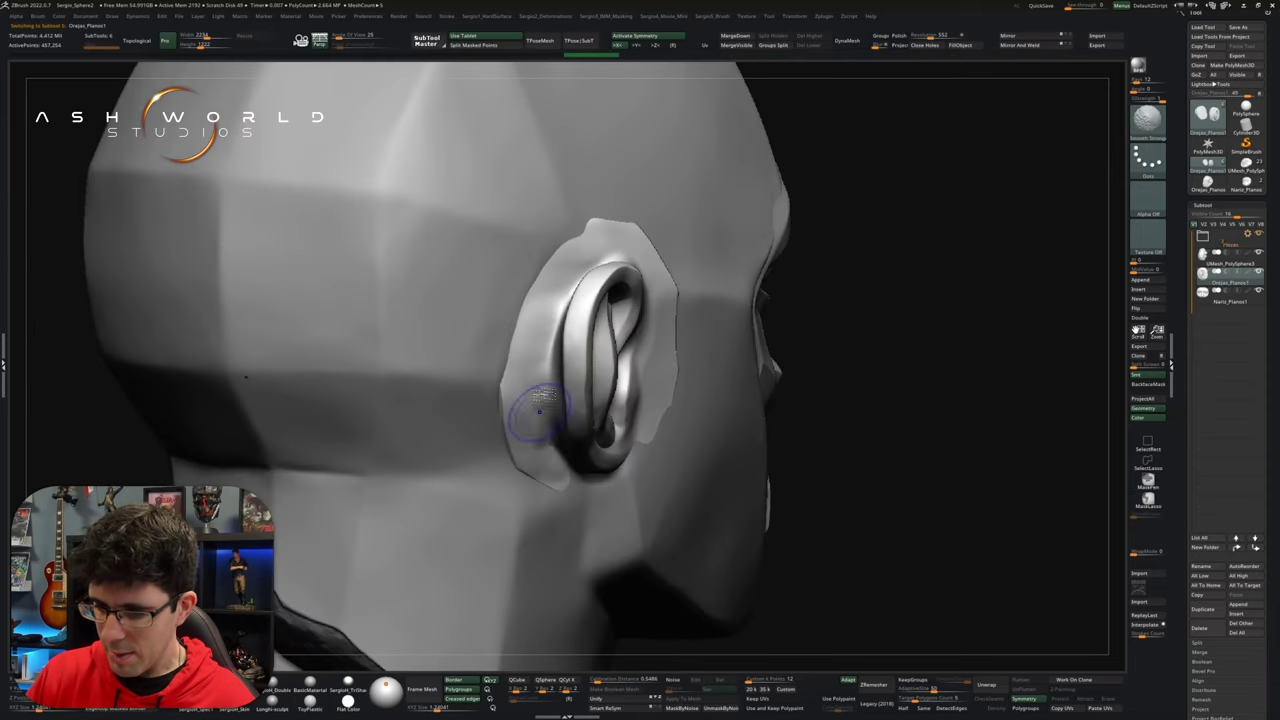
mouse_move(551, 417)
right_mouse_down()
mouse_move(571, 286)
mouse_move(573, 328)
right_mouse_up()
mouse_move(606, 380)
right_mouse_down("ctrl")
mouse_move(743, 317)
mouse_move(735, 340)
mouse_move(593, 358)
right_mouse_up("ctrl")
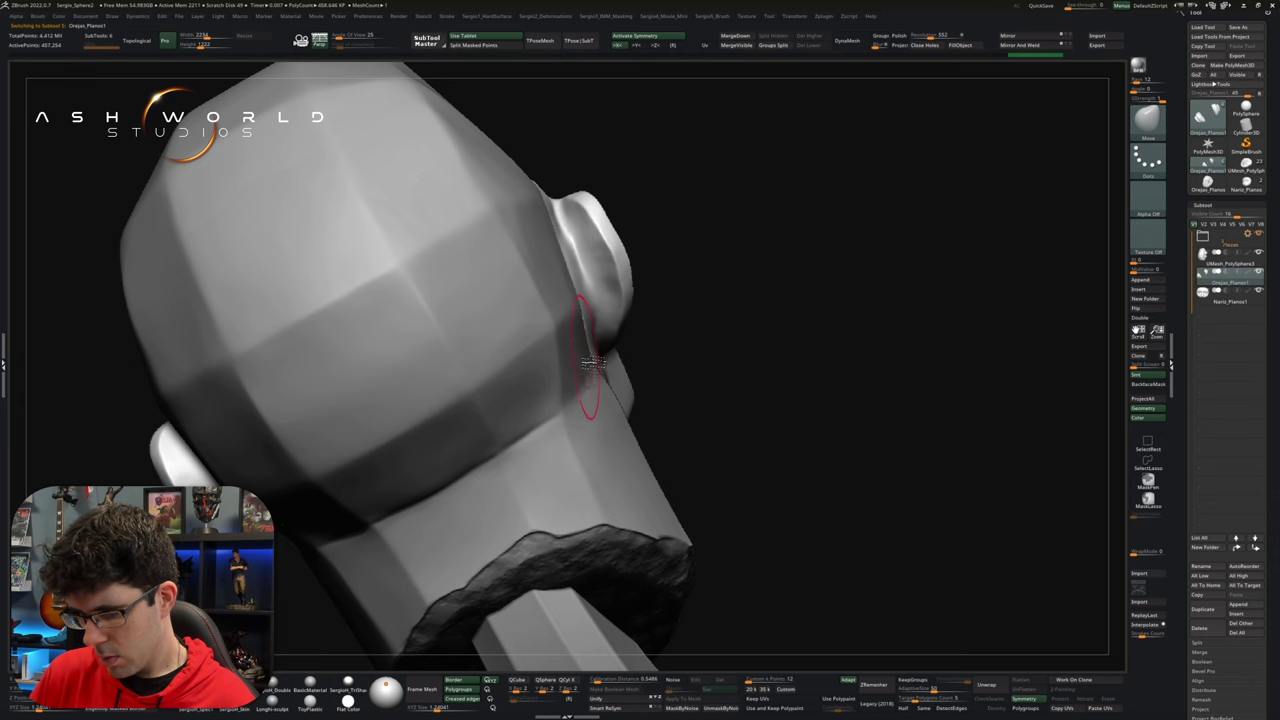
mouse_move(707, 349)
right_mouse_down()
mouse_move(663, 400)
mouse_move(700, 371)
mouse_move(663, 271)
mouse_move(680, 250)
right_mouse_up()
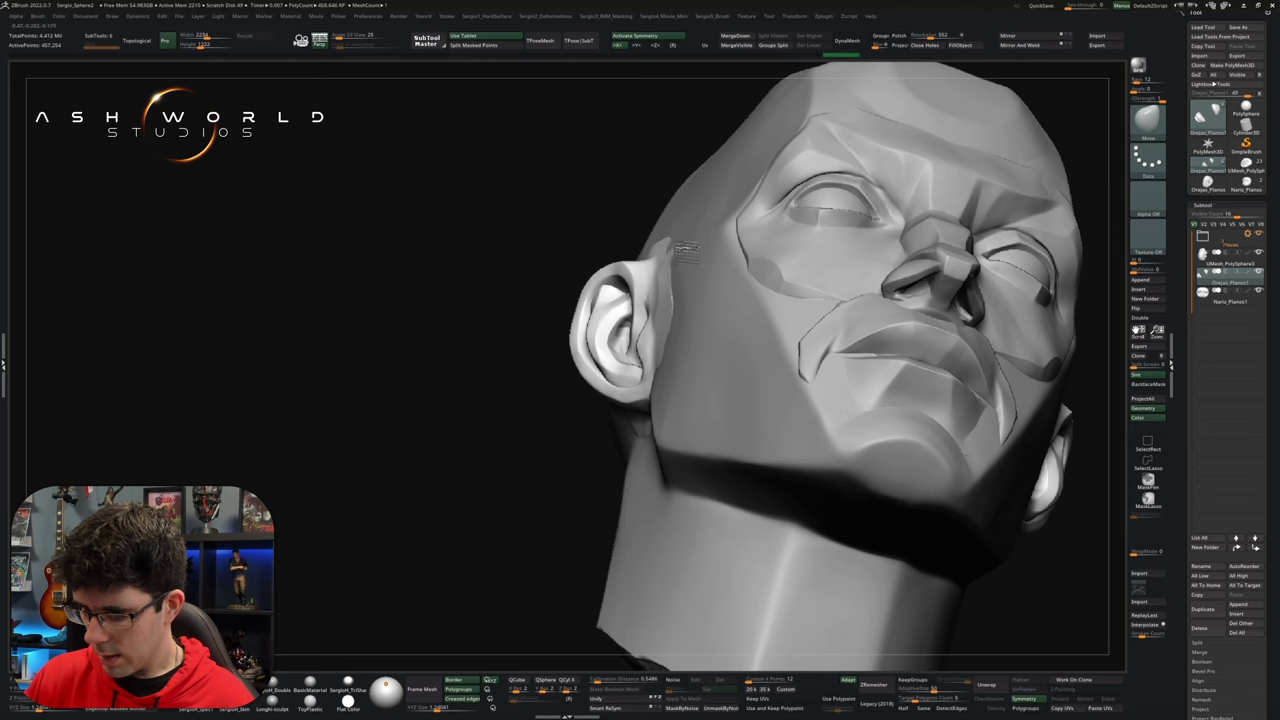
left_click_drag(697, 285, 921, 316)
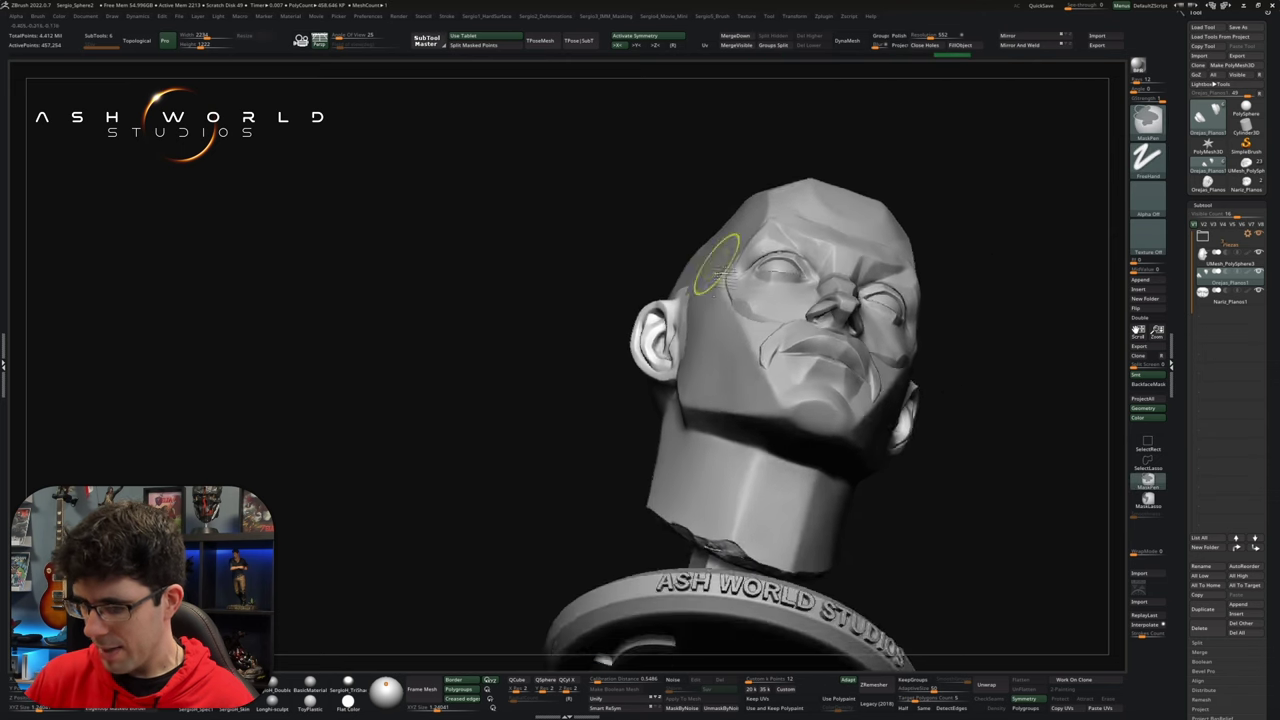
scroll(677, 277, "up", 5)
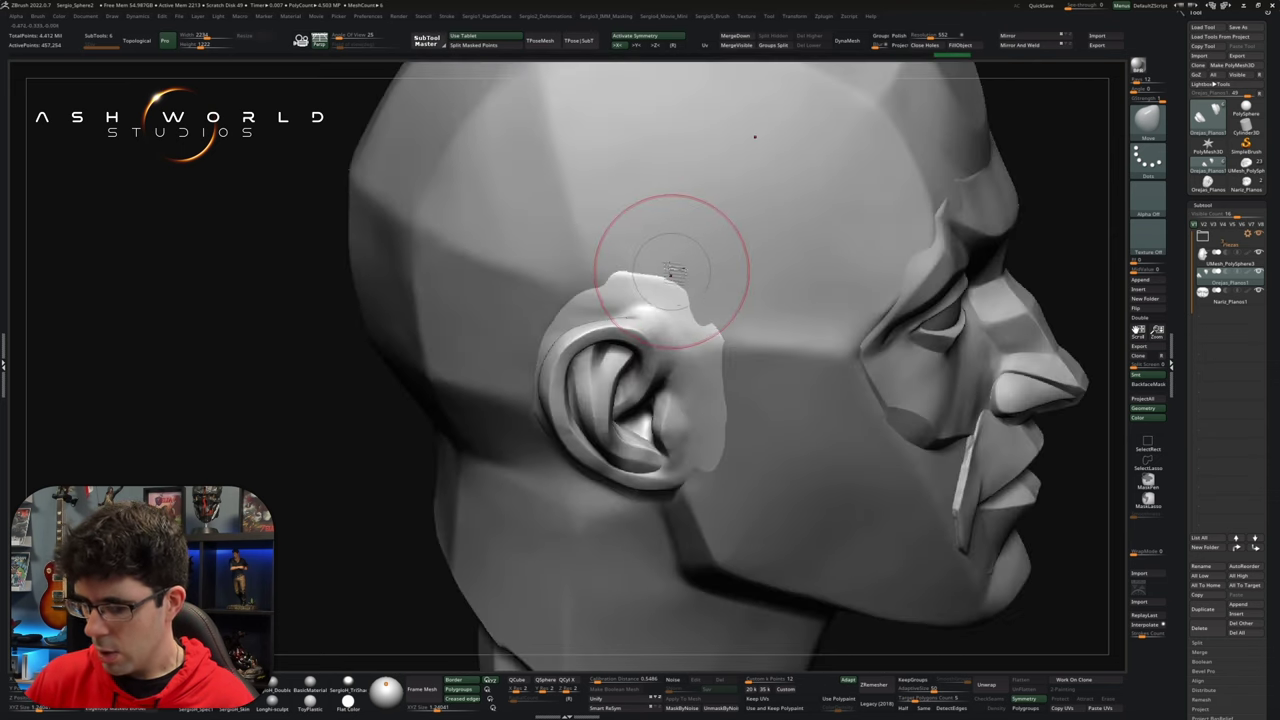
right_click_drag(677, 277, 659, 247)
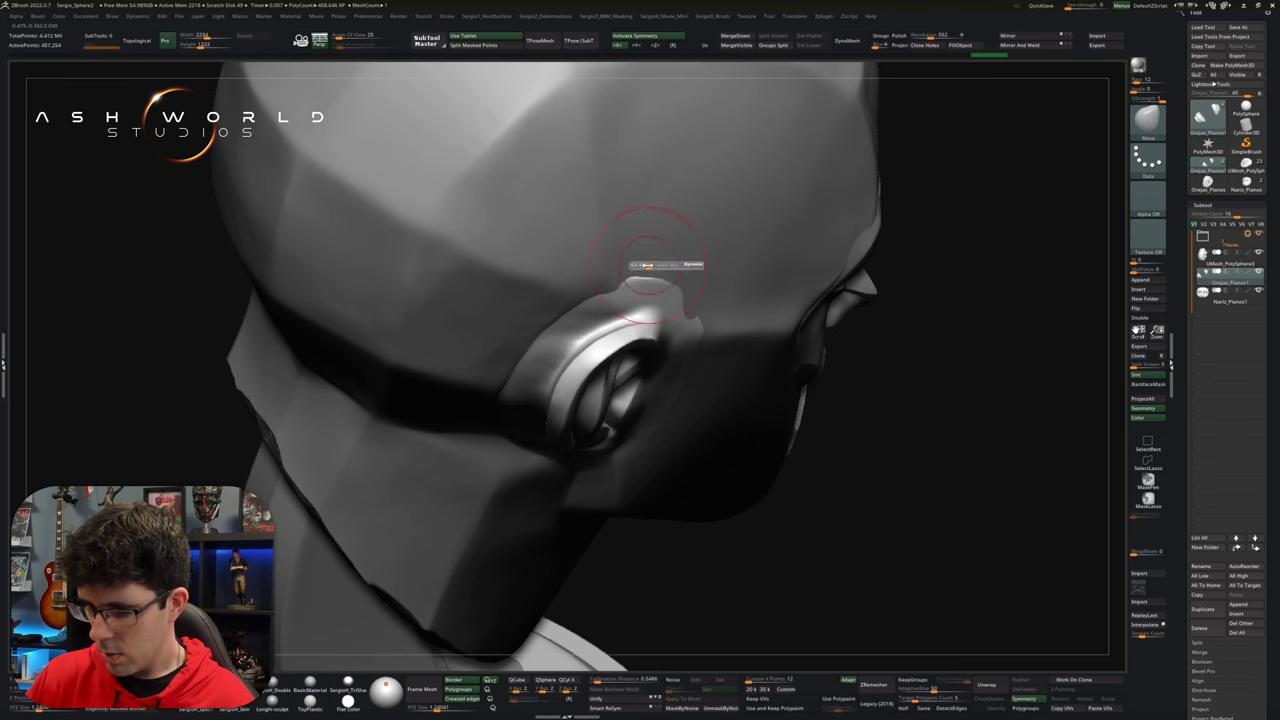
right_click_drag(646, 250, 898, 289)
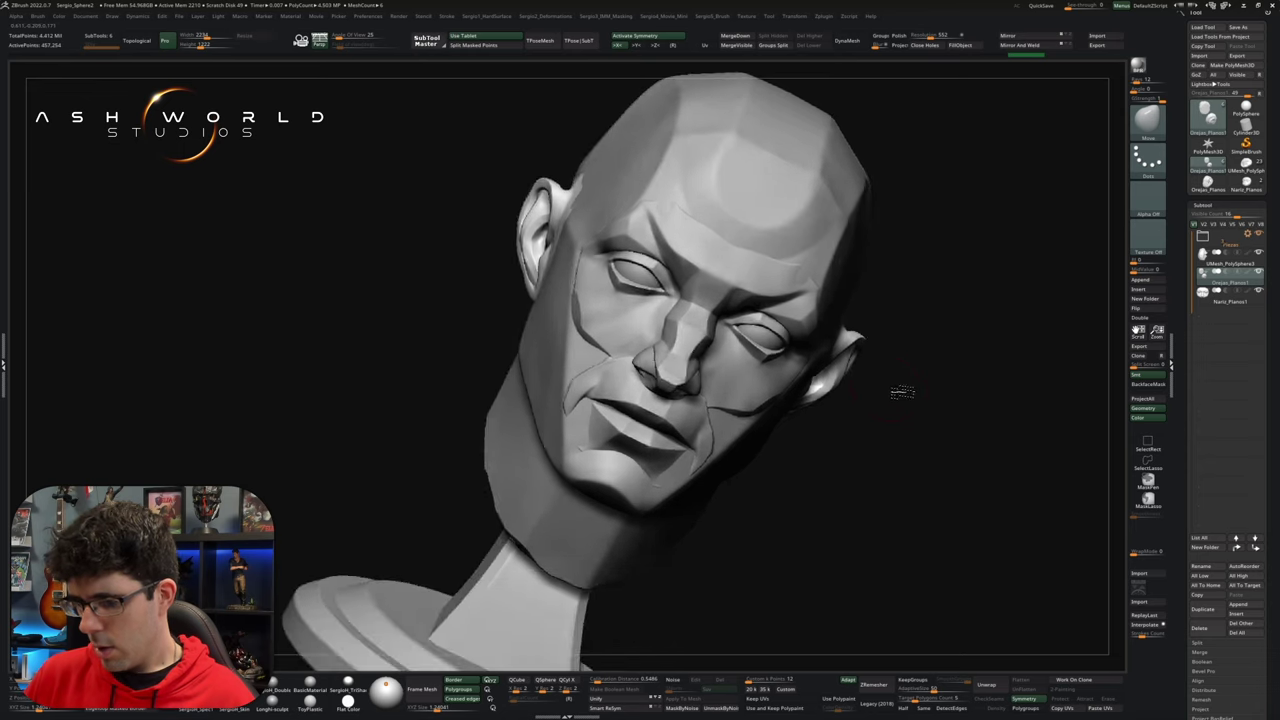
right_click_drag(898, 289, 886, 397)
left_click(787, 343, "alt")
Step: Carve a plane at the mouth corner and reshape the chin below the lower lip
mouse_move(800, 340)
right_mouse_down()
mouse_move(678, 322)
mouse_move(665, 300)
right_mouse_up()
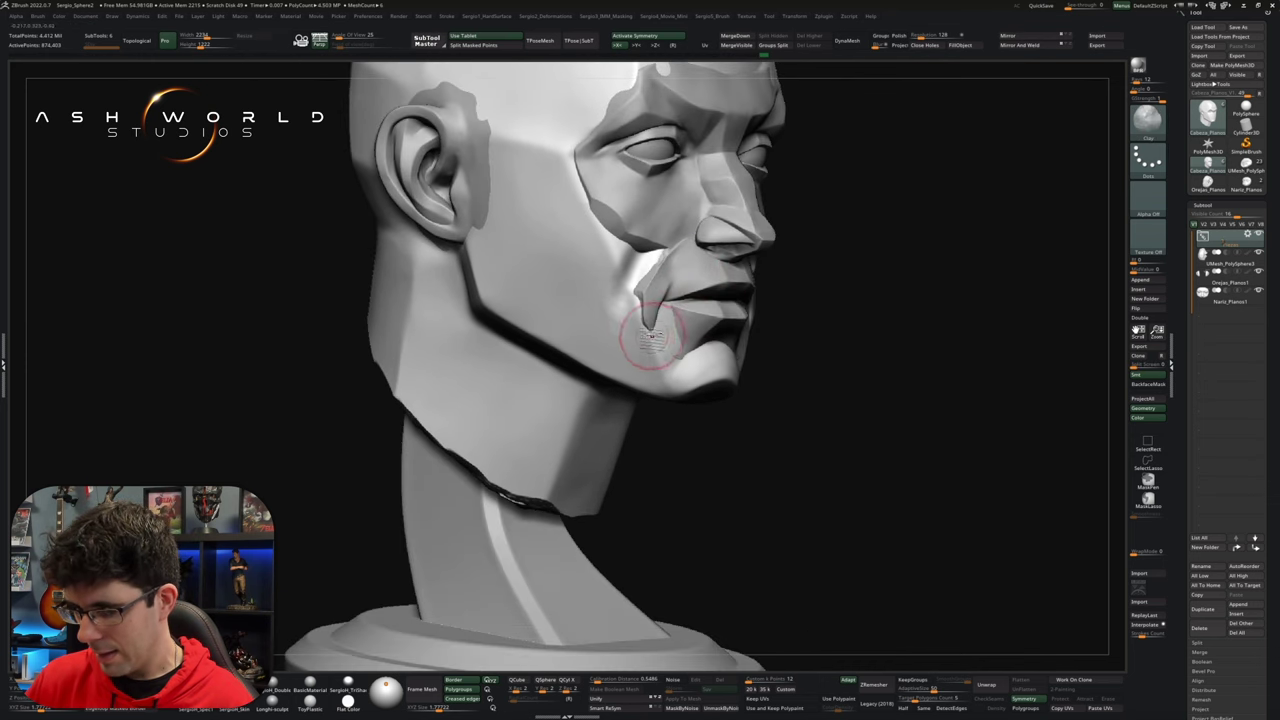
right_click_drag(673, 365, 664, 331)
left_click_drag(652, 275, 642, 288)
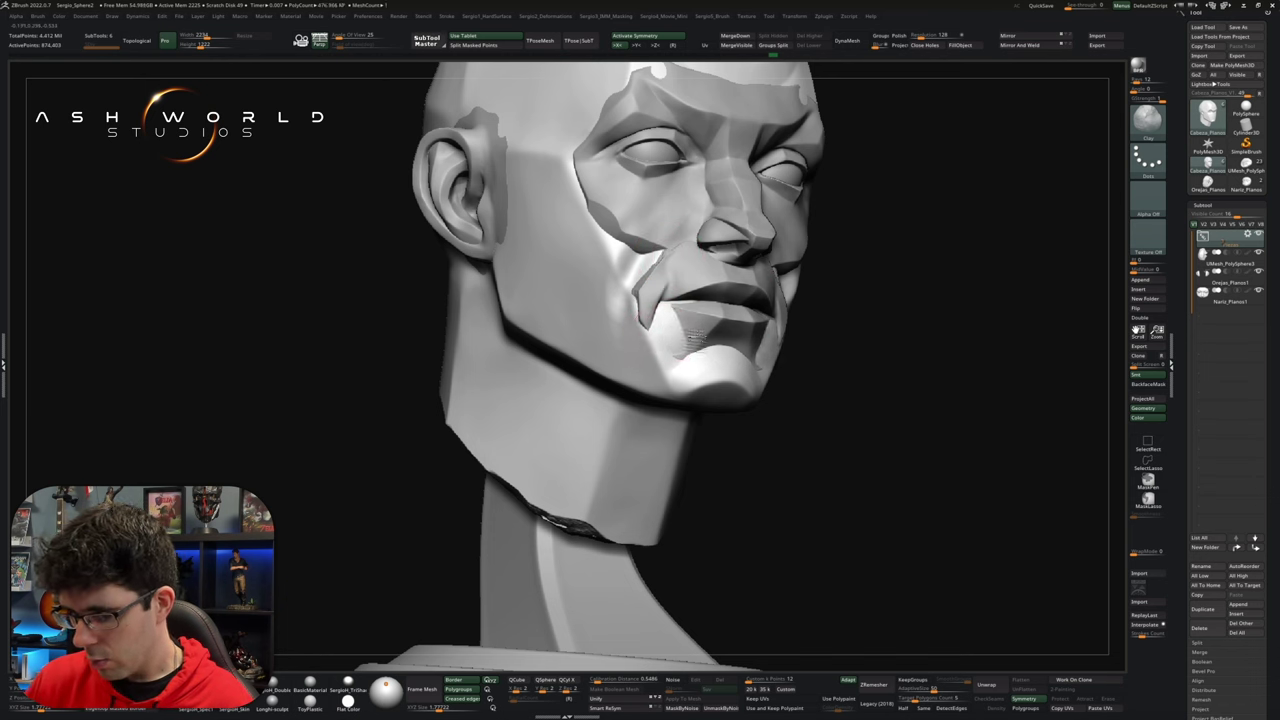
left_click_drag(657, 343, 668, 372)
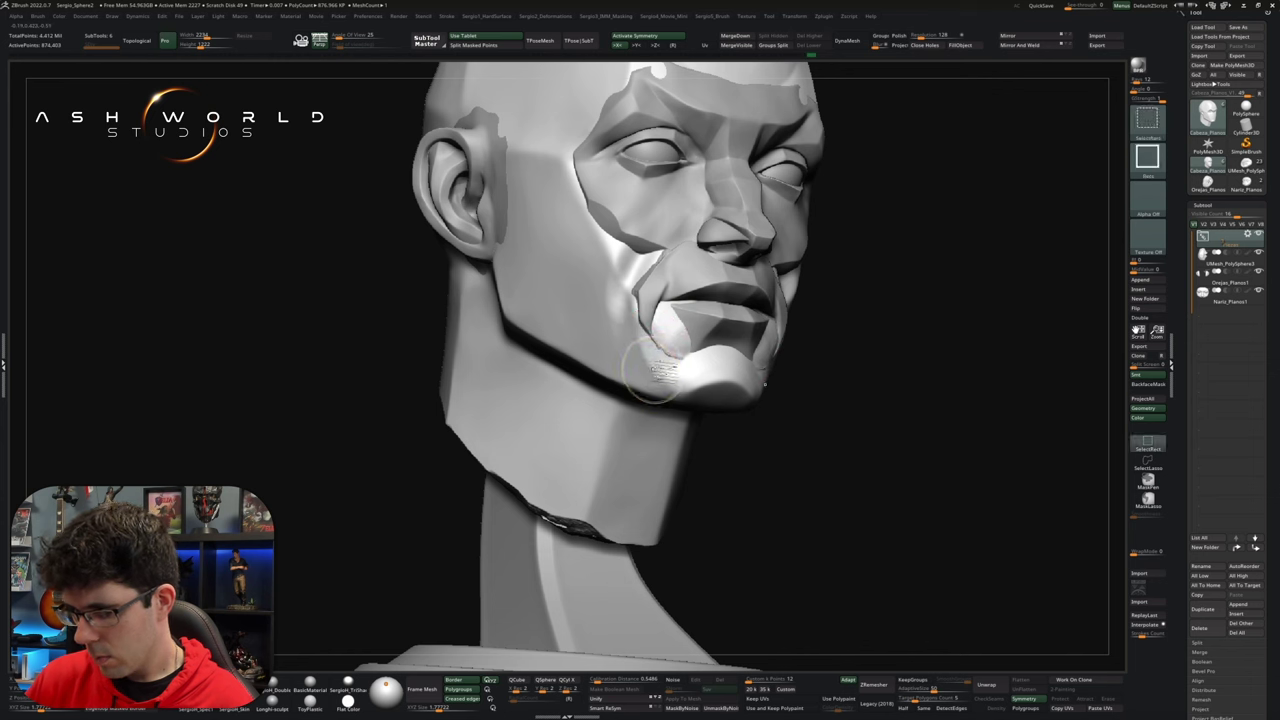
Step: Switch sculpting brushes and smooth the cheek near the left mouth corner
key("b")
key("d")
key("s")
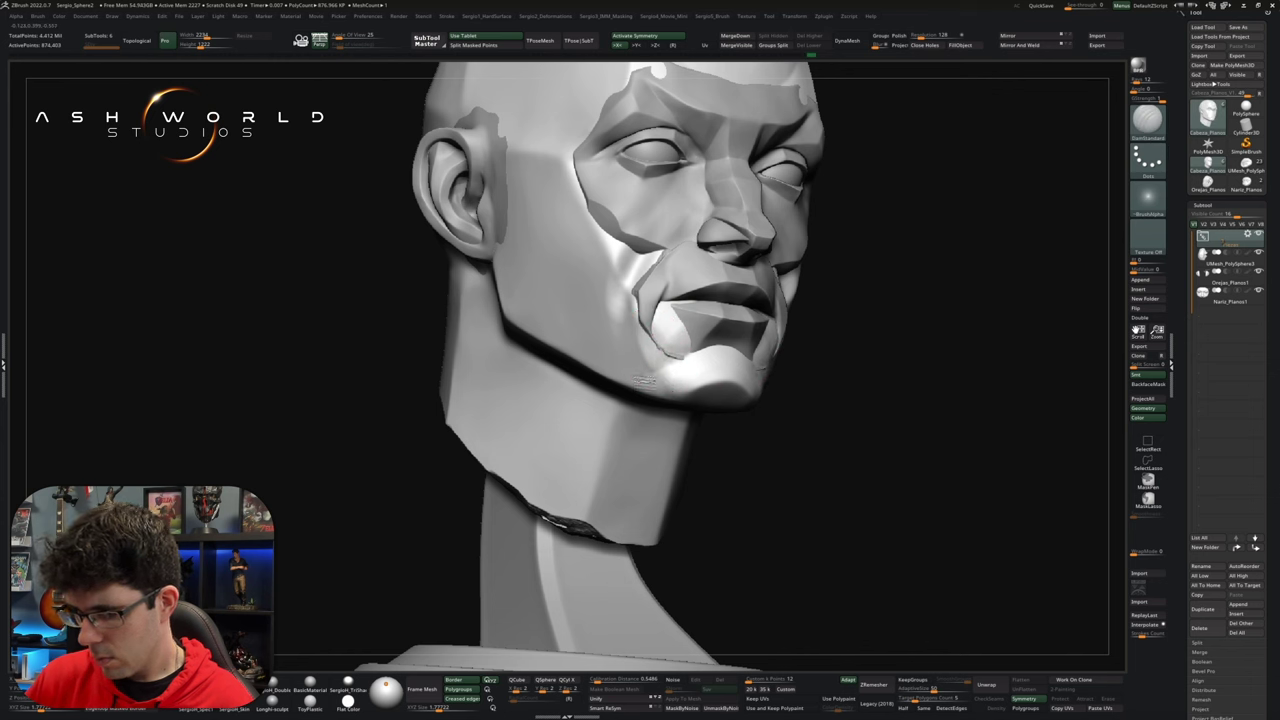
mouse_move(800, 329)
left_mouse_down()
mouse_move(757, 343)
mouse_move(762, 367)
mouse_move(814, 357)
mouse_move(795, 372)
mouse_move(851, 329)
mouse_move(814, 366)
mouse_move(828, 362)
left_mouse_up()
key("b")
key("c")
key("l")
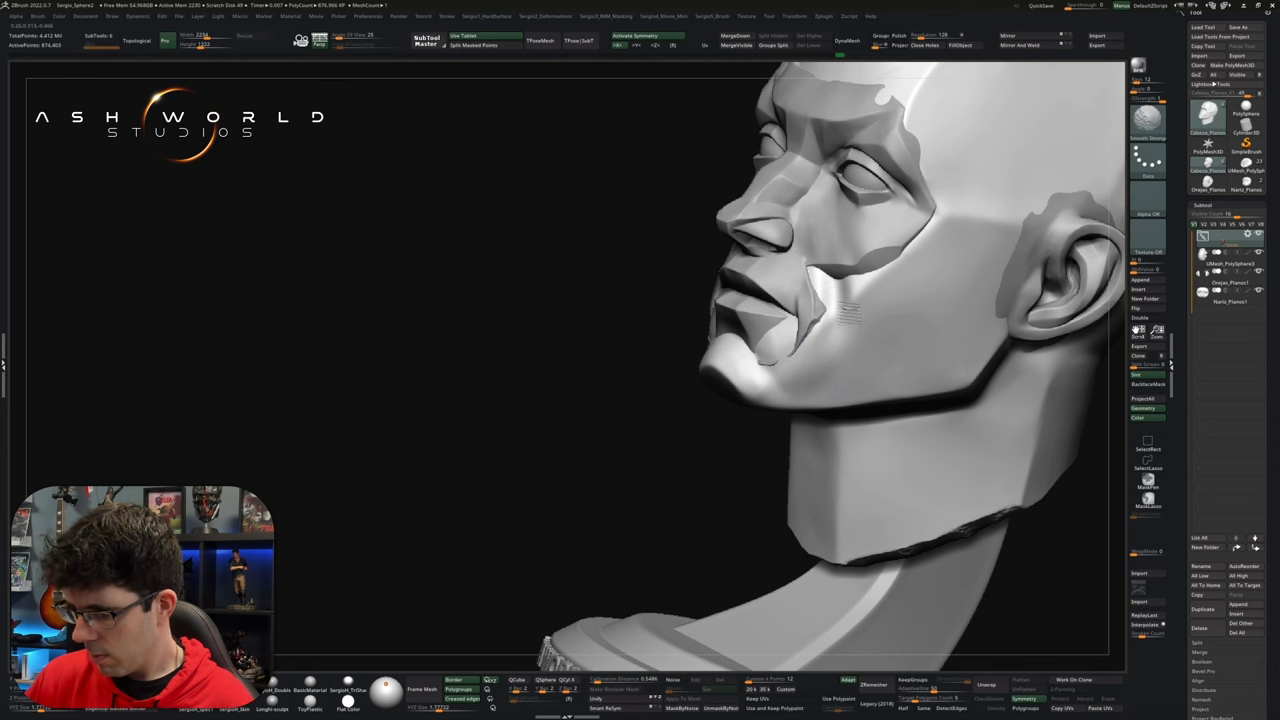
mouse_move(843, 308)
left_mouse_down("shift")
mouse_move(829, 337)
mouse_move(833, 292)
mouse_move(800, 362)
left_mouse_up("shift")
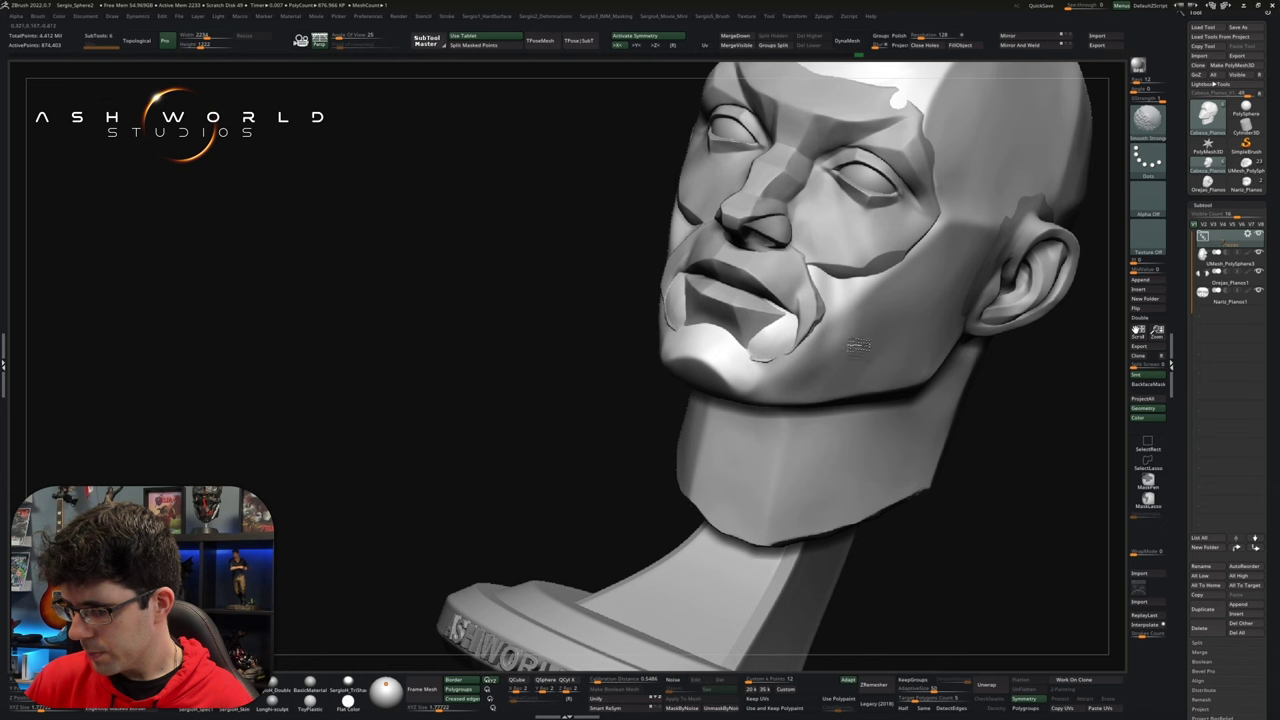
left_click_drag(873, 318, 845, 278)
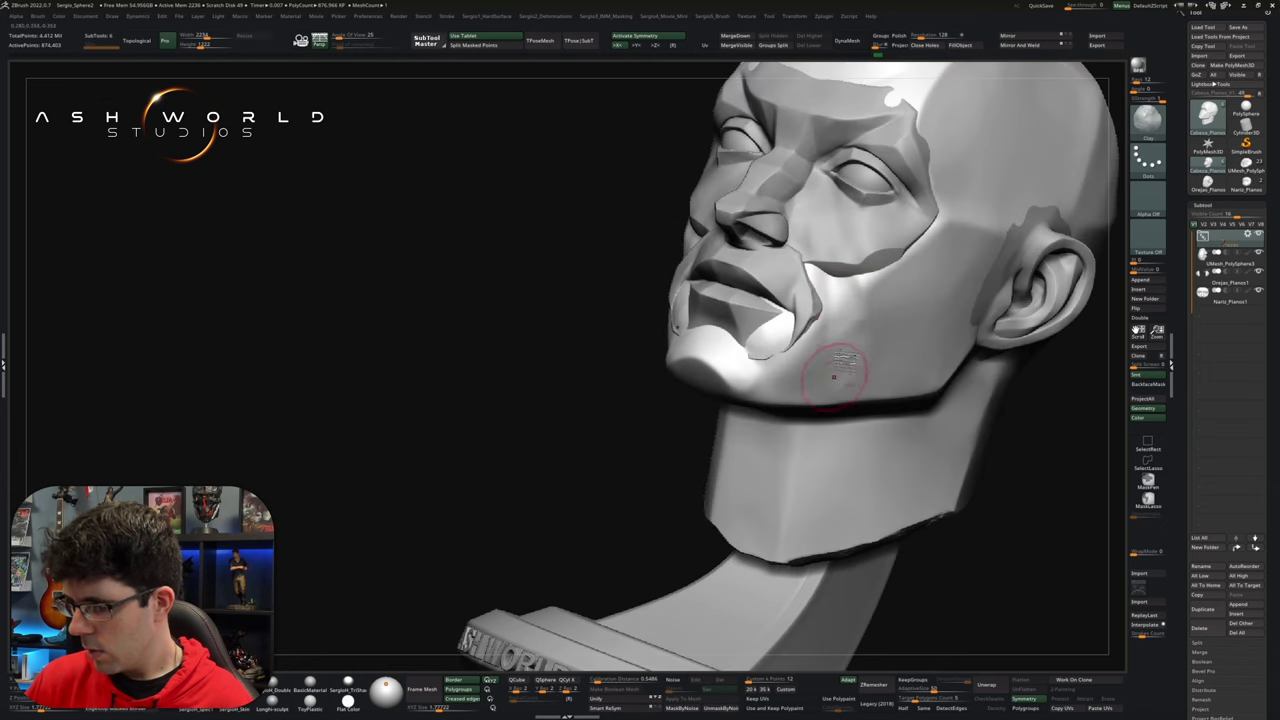
left_click_drag(867, 345, 853, 282)
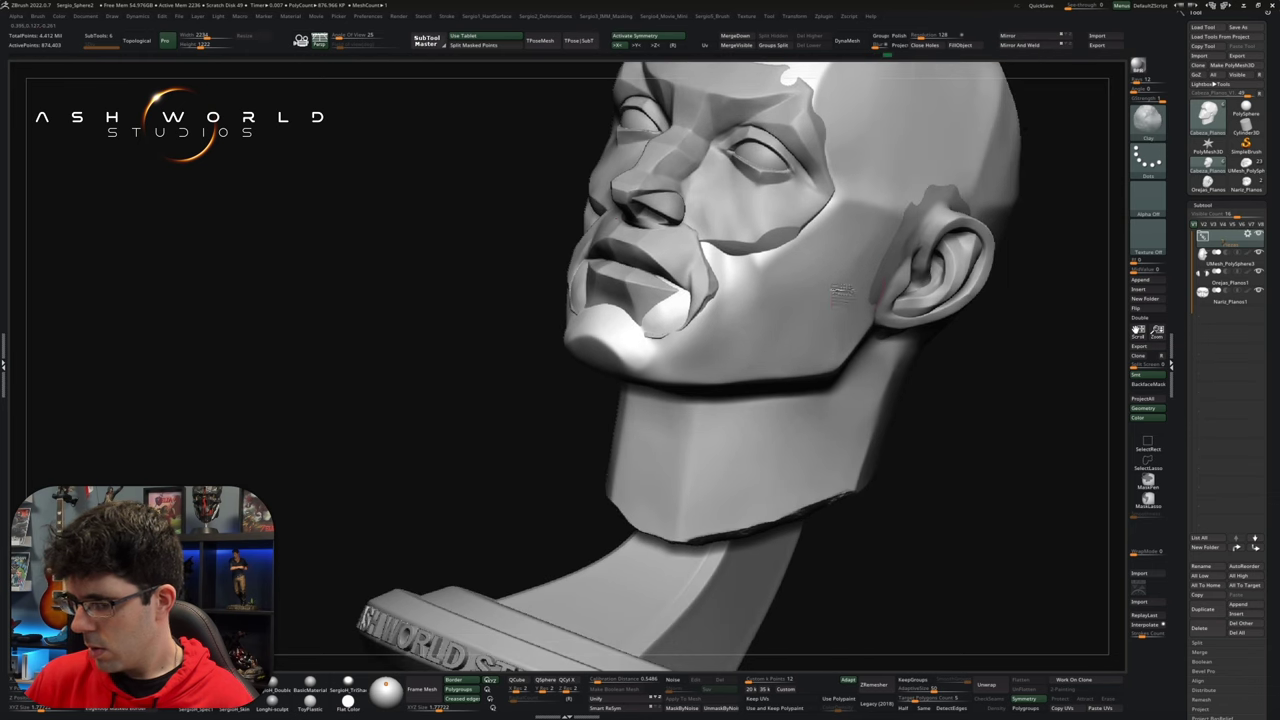
Step: Return to DamStandard, then smooth the stroke marks on the right cheek
left_click_drag(904, 322, 748, 286)
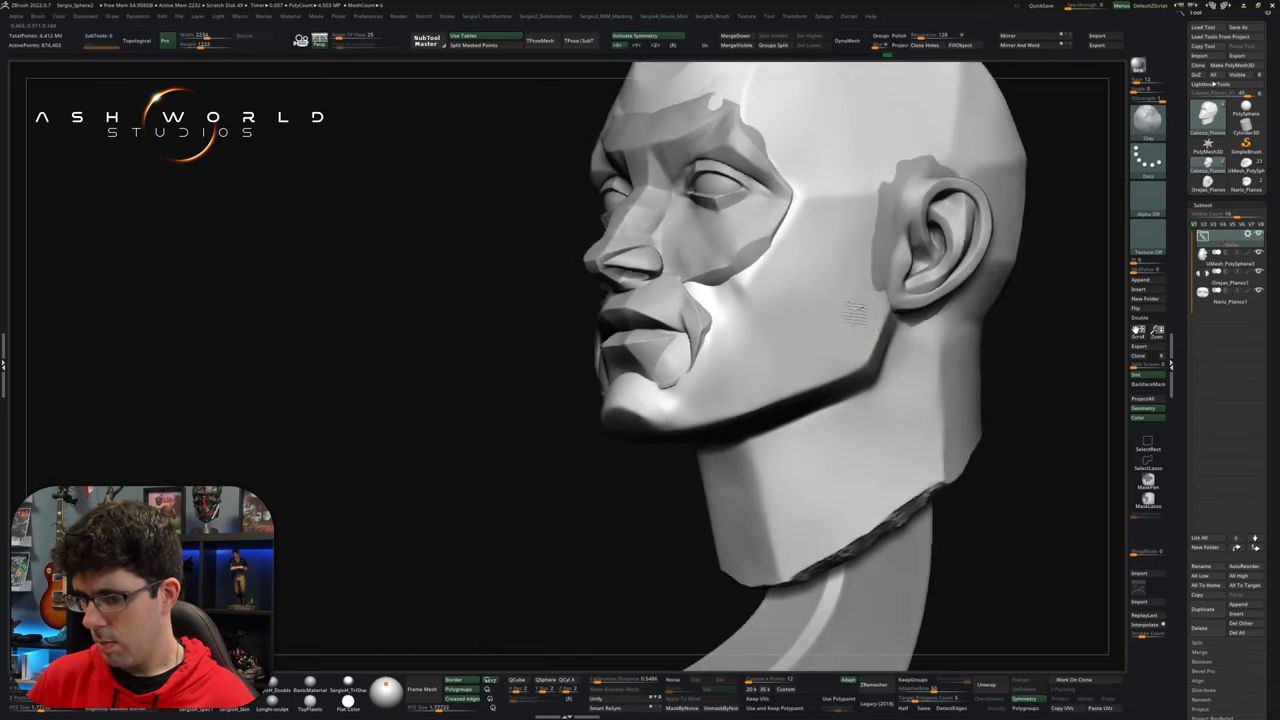
key("b")
key("d")
key("s")
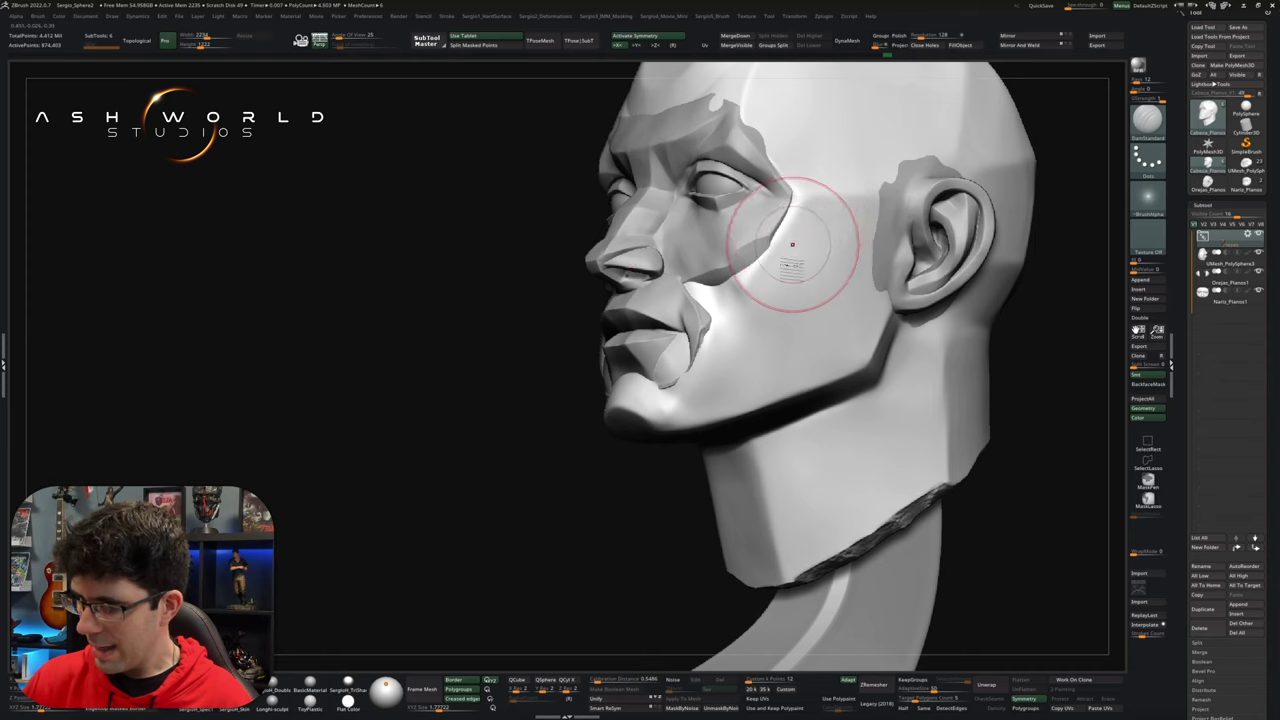
right_click_drag(763, 287, 767, 253)
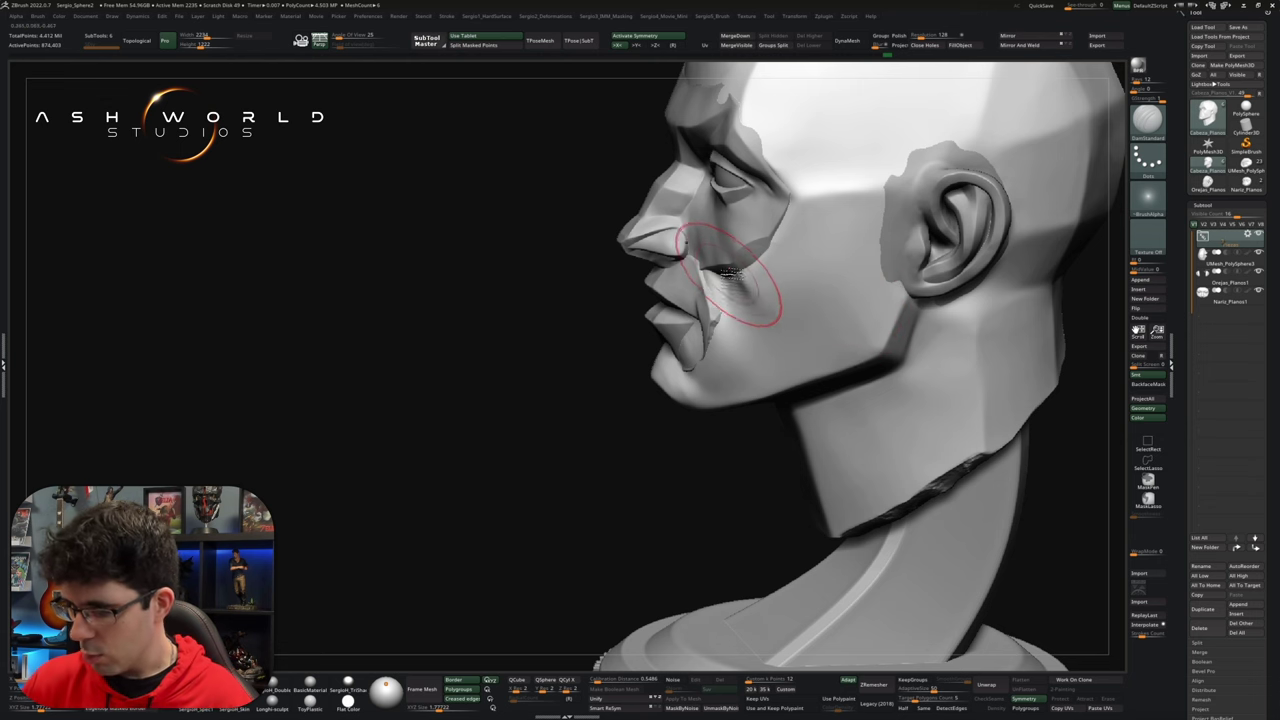
left_click_drag(780, 372, 748, 251)
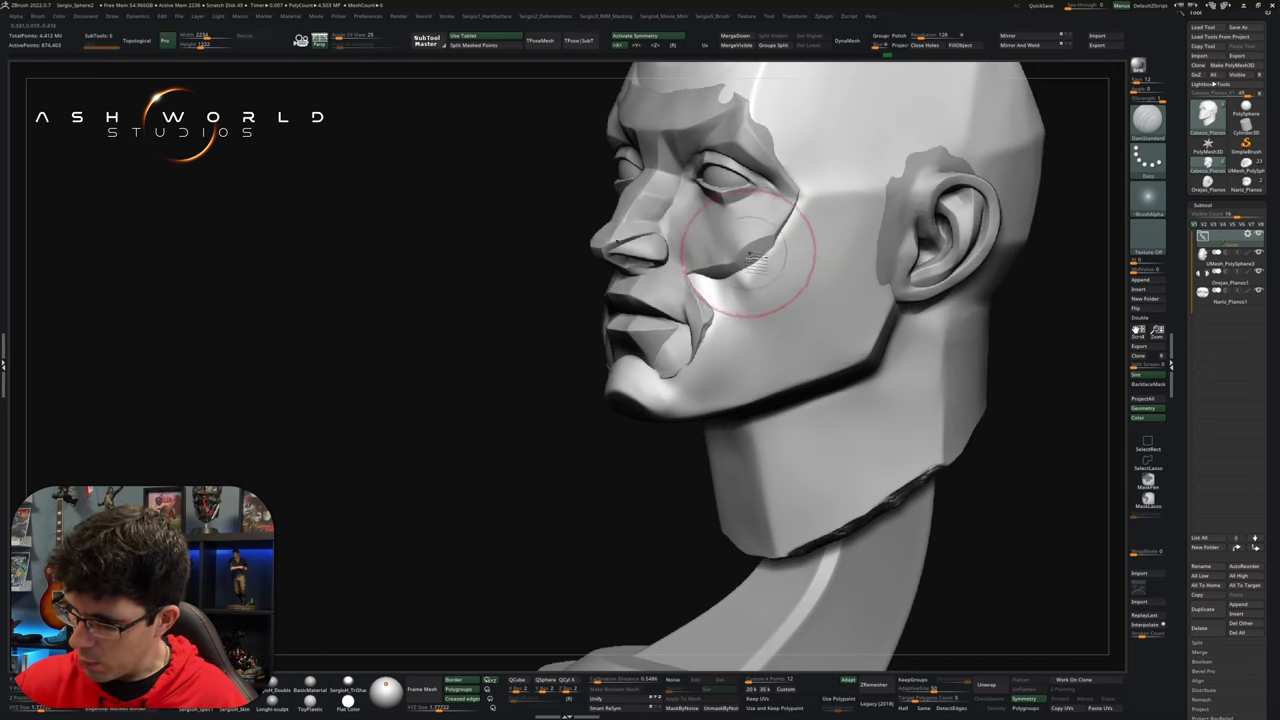
key("shift")
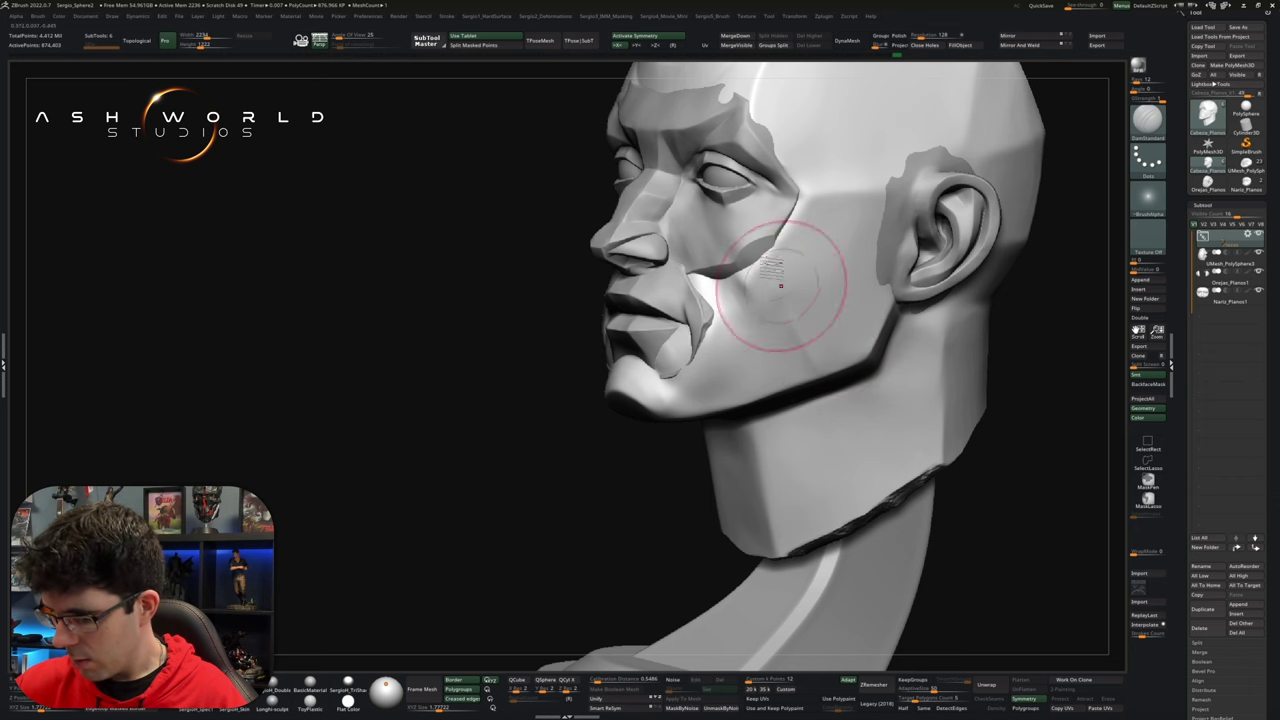
key("shift")
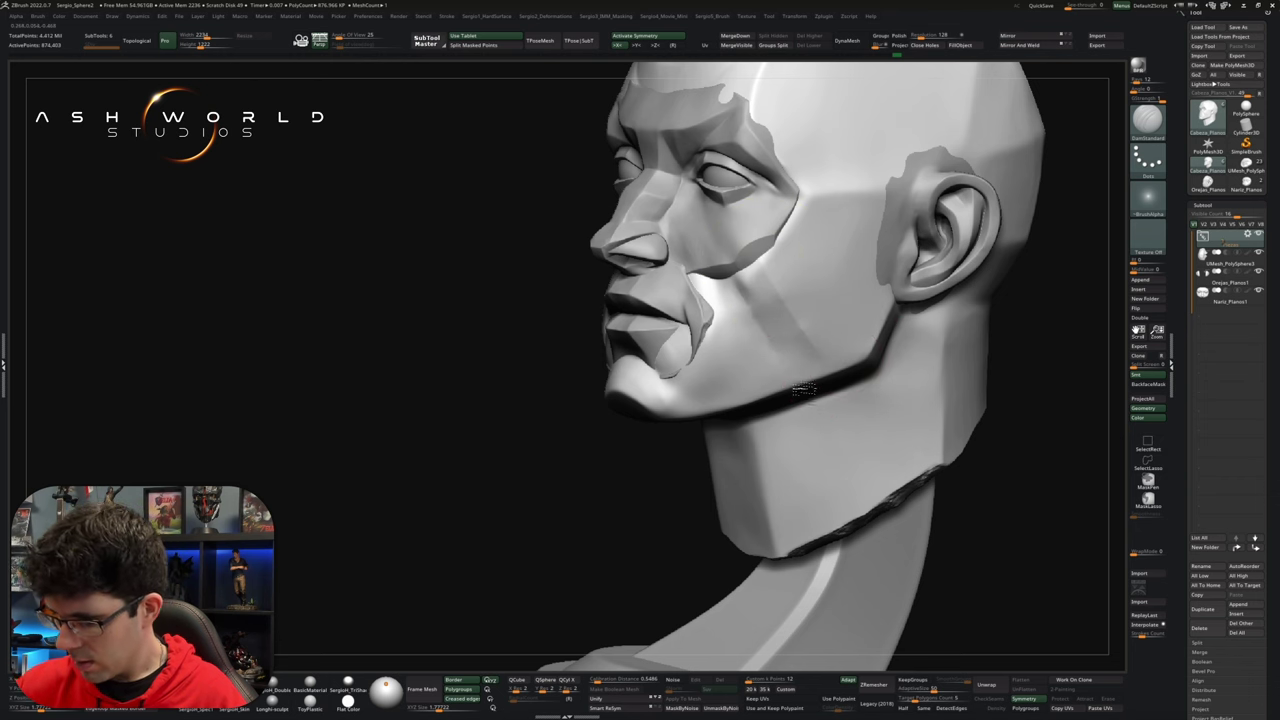
right_click_drag(766, 294, 765, 287)
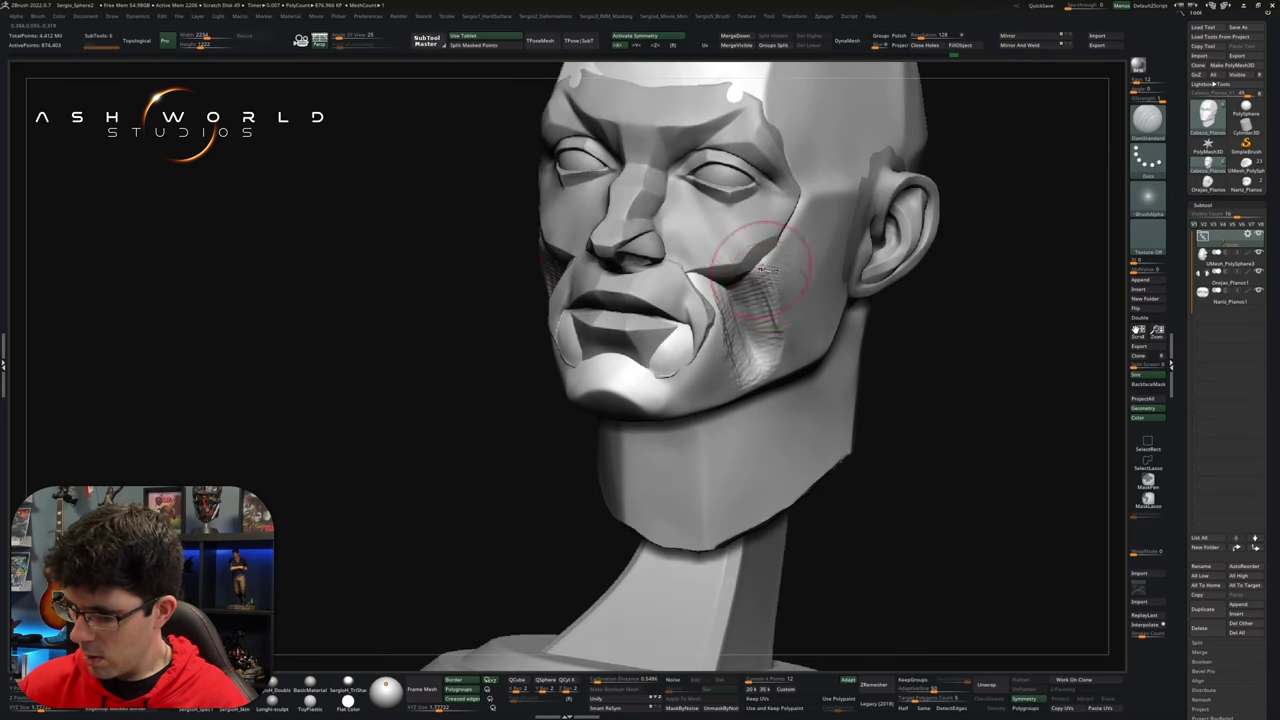
right_click_drag(760, 270, 782, 256)
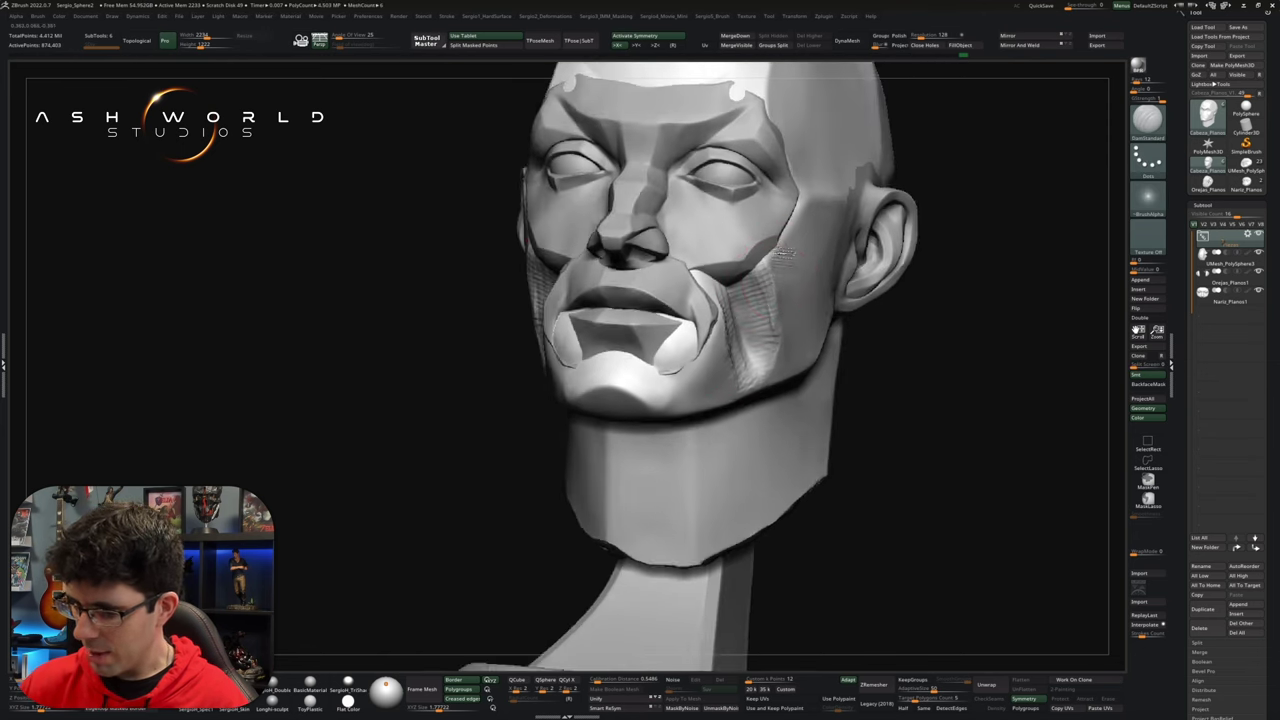
left_click_drag(805, 245, 808, 300, "shift")
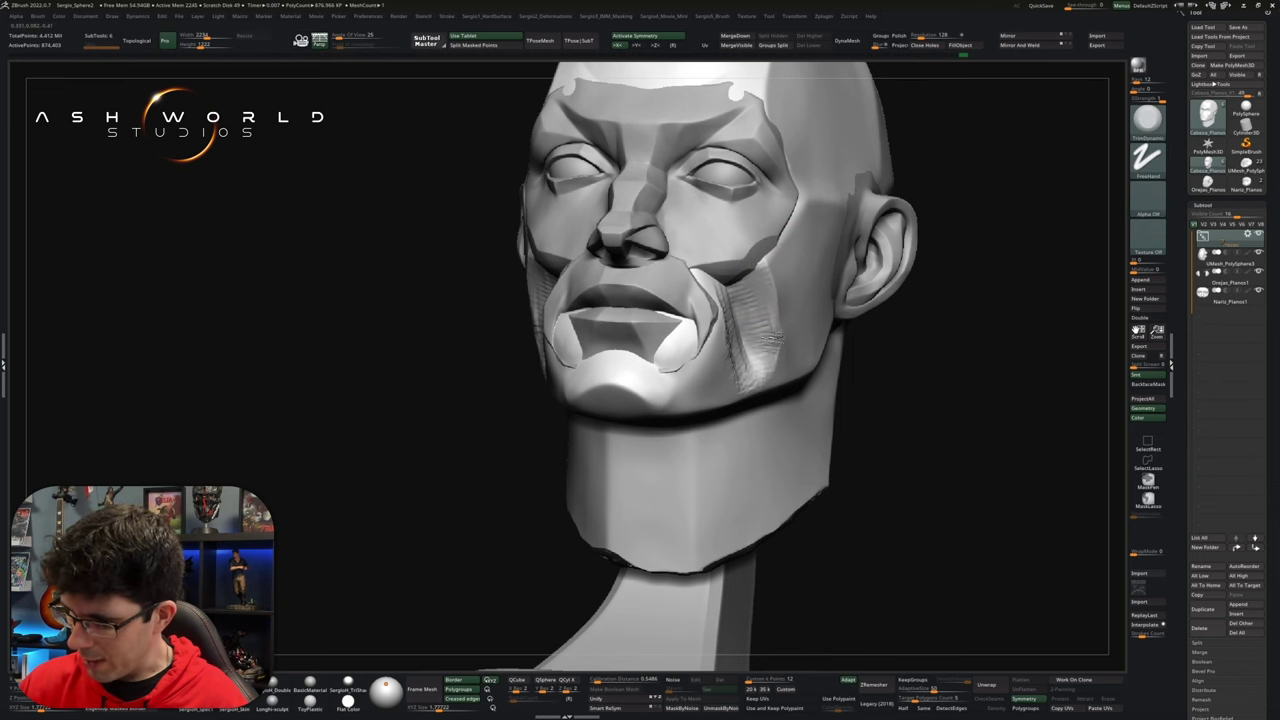
Step: Orbit from profile to near-frontal views to check the cheek planes
right_click_drag(760, 308, 786, 294)
mouse_move(790, 352)
right_mouse_down()
mouse_move(769, 347)
mouse_move(738, 302)
right_mouse_up()
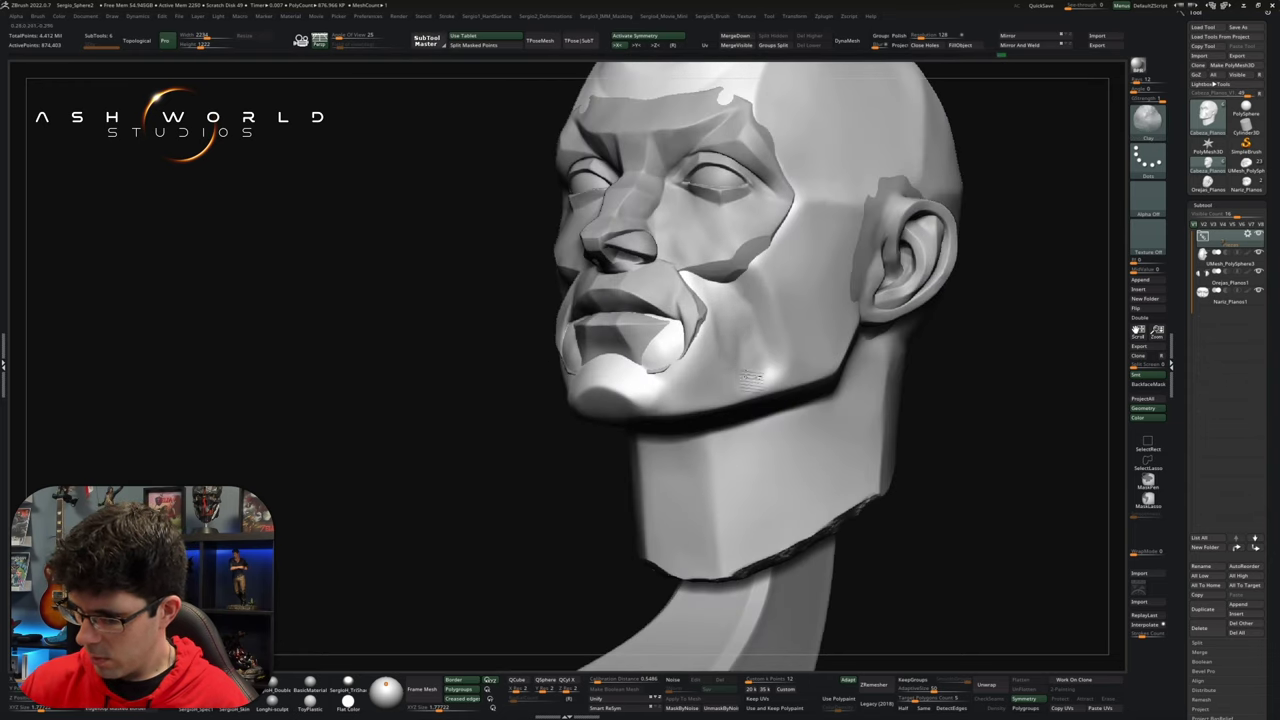
mouse_move(754, 313)
right_mouse_down()
mouse_move(800, 294)
mouse_move(771, 275)
right_mouse_up()
mouse_move(803, 360)
right_mouse_down()
mouse_move(737, 357)
mouse_move(714, 300)
right_mouse_up()
mouse_move(677, 391)
right_mouse_down()
mouse_move(690, 368)
mouse_move(715, 384)
mouse_move(805, 388)
mouse_move(740, 330)
mouse_move(829, 243)
mouse_move(866, 243)
mouse_move(690, 288)
mouse_move(610, 280)
mouse_move(722, 296)
mouse_move(640, 290)
mouse_move(657, 335)
mouse_move(680, 296)
mouse_move(680, 320)
mouse_move(680, 286)
mouse_move(680, 297)
mouse_move(666, 285)
mouse_move(680, 266)
mouse_move(620, 260)
mouse_move(567, 287)
mouse_move(515, 247)
mouse_move(585, 320)
mouse_move(571, 329)
mouse_move(630, 300)
mouse_move(674, 329)
mouse_move(688, 360)
mouse_move(754, 285)
right_mouse_up()
Step: Isolate the lips, apply Mirror And Weld for symmetry, then unhide the rest of the head
key("ctrl+shift")
left_click(690, 358, "ctrl+shift")
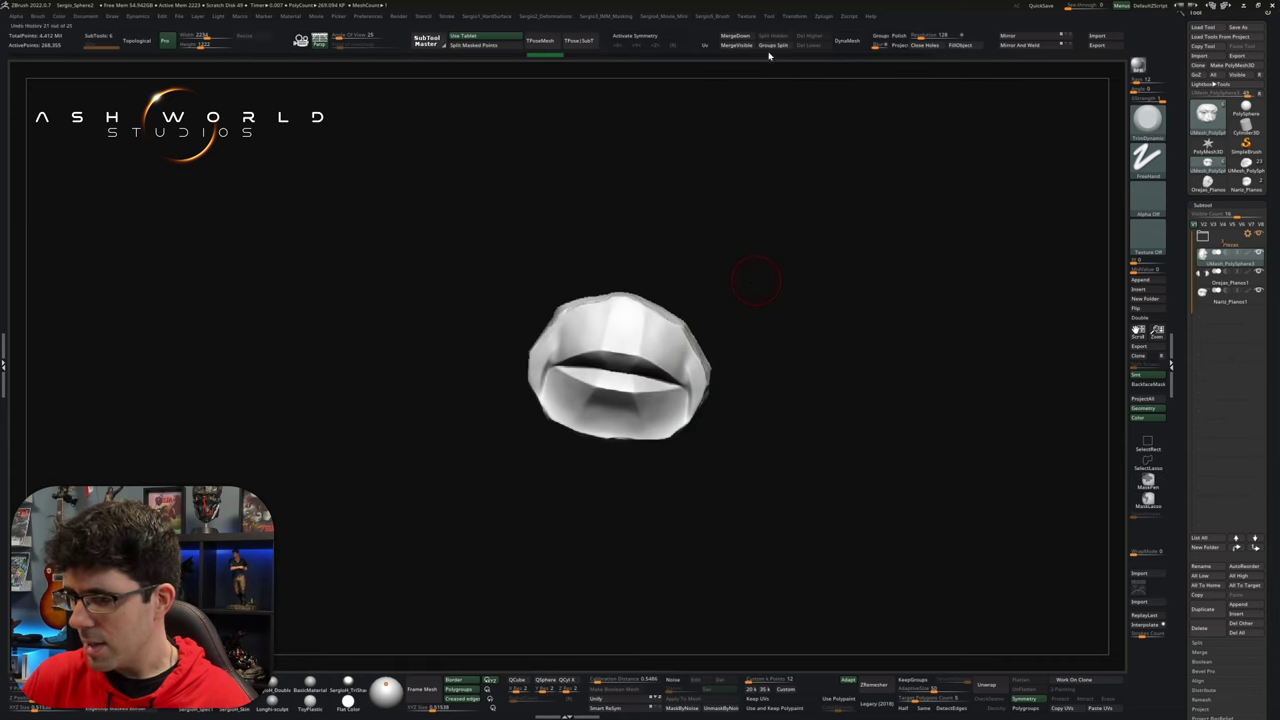
right_click_drag(758, 125, 685, 375)
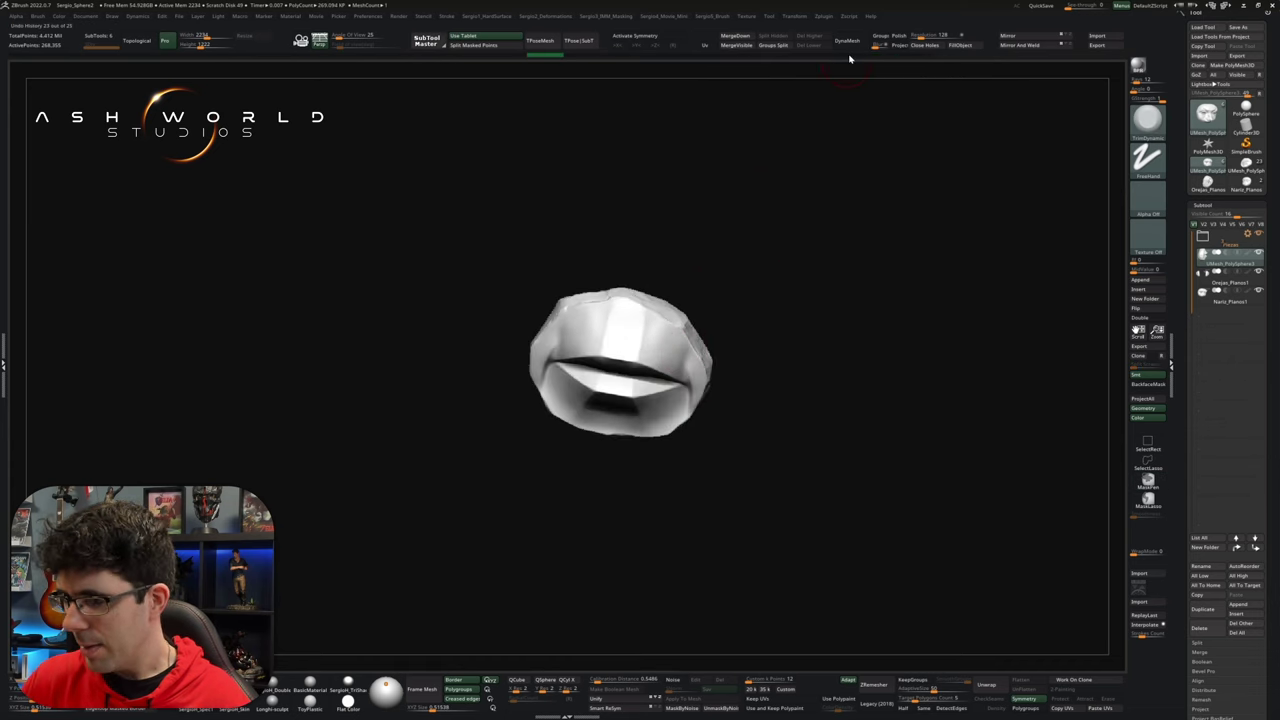
left_click(1031, 47)
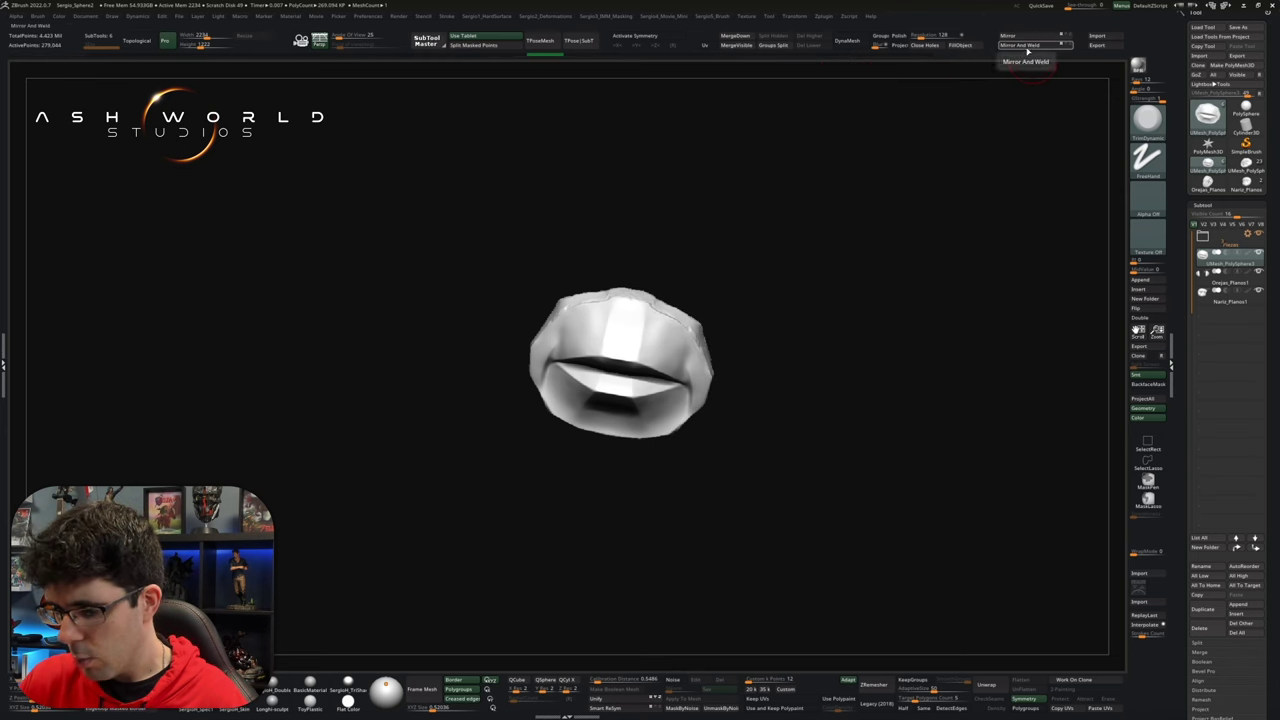
left_click(810, 240, "ctrl+shift")
right_click_drag(718, 385, 683, 335)
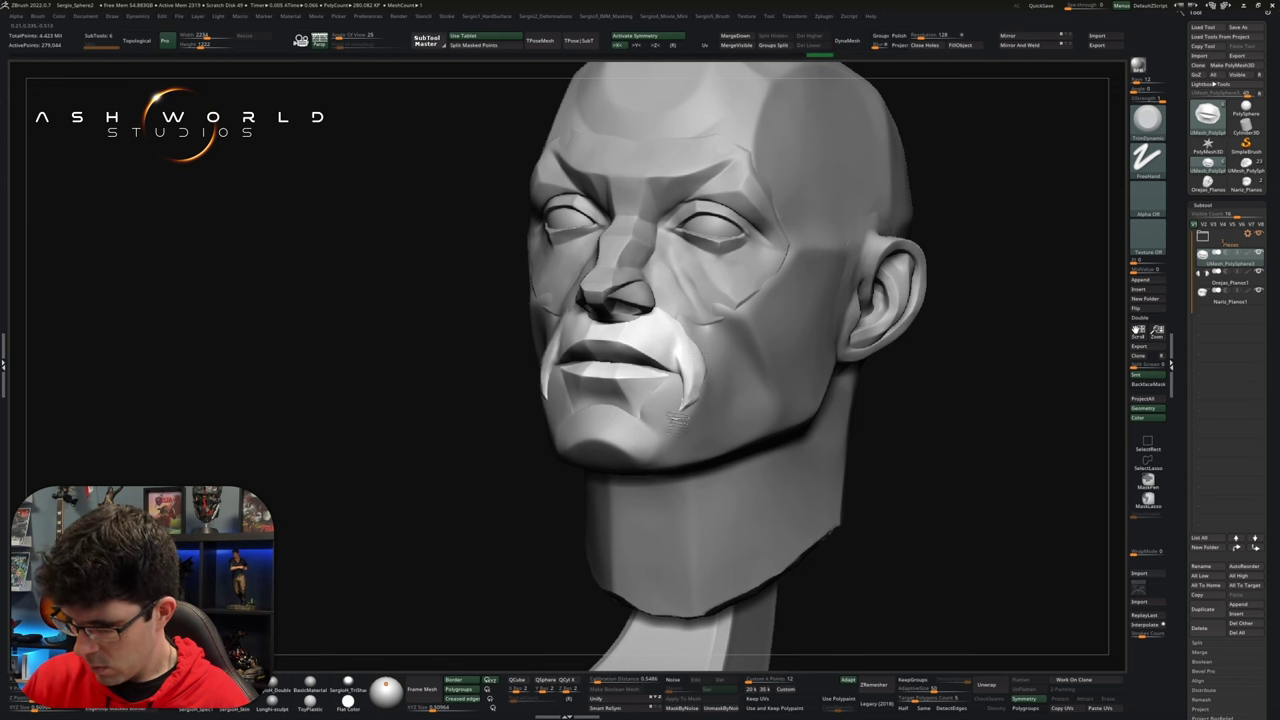
Step: With Move and then TrimDynamic, flatten the plane at the lower mouth corner
key("b")
key("m")
key("v")
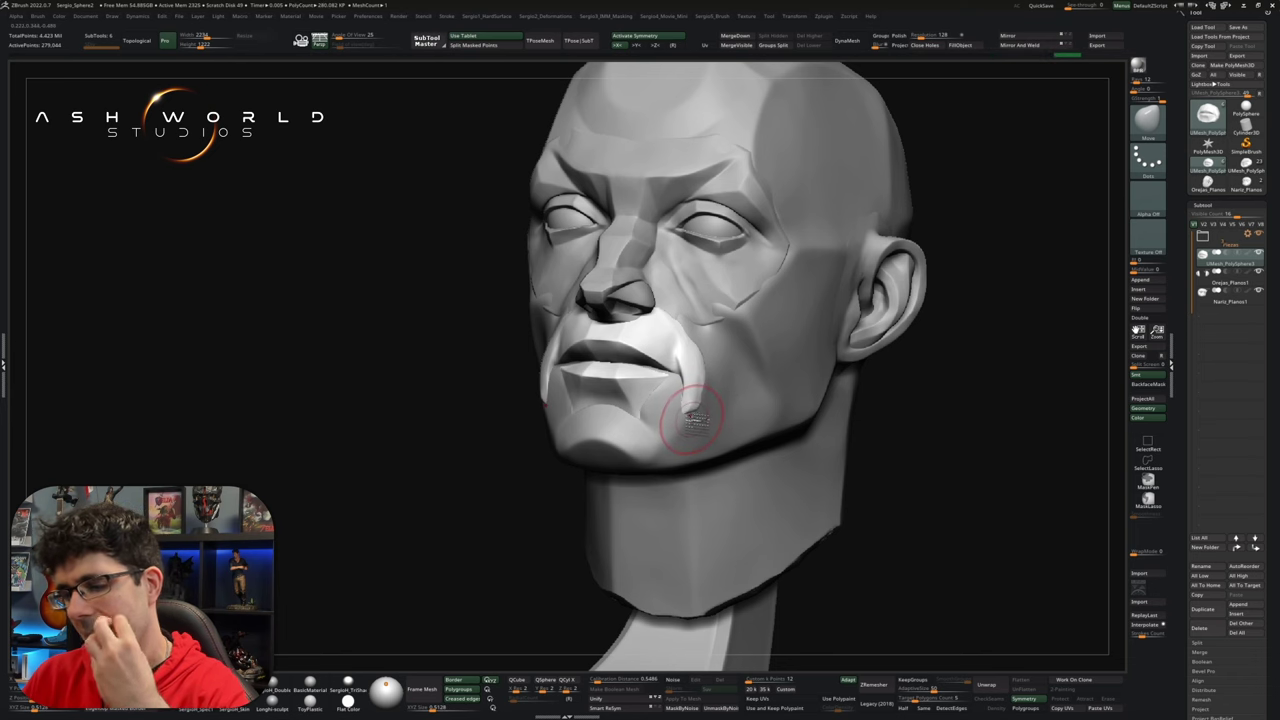
right_click_drag(688, 381, 695, 389)
mouse_move(541, 358)
right_mouse_down()
mouse_move(538, 395)
mouse_move(547, 346)
right_mouse_up()
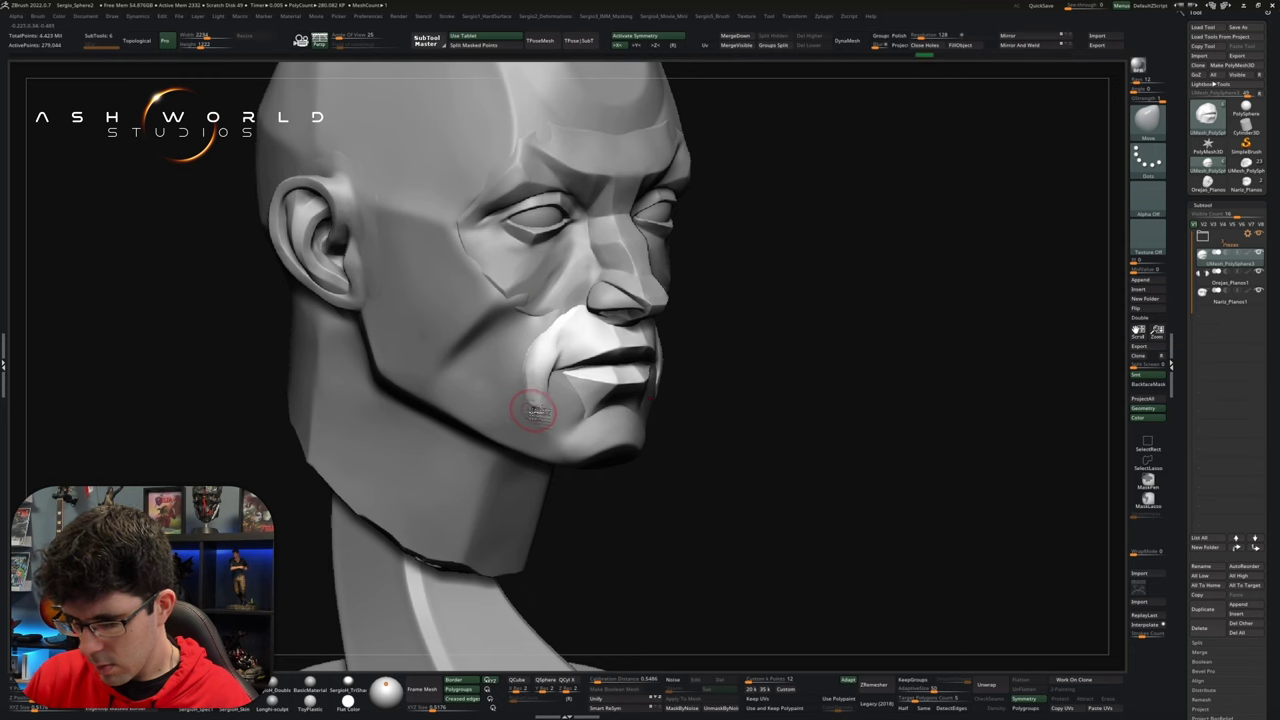
key("b")
key("t")
key("d")
right_click_drag(573, 309, 565, 357)
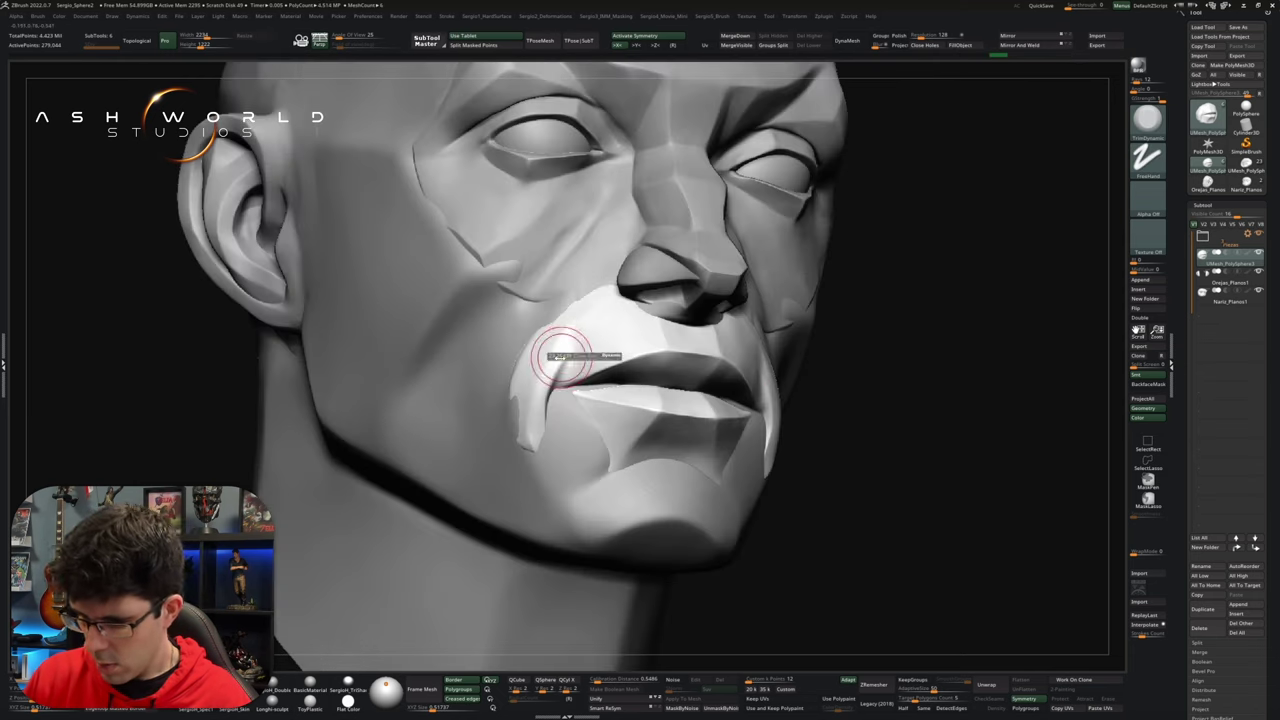
left_click_drag(540, 424, 540, 445)
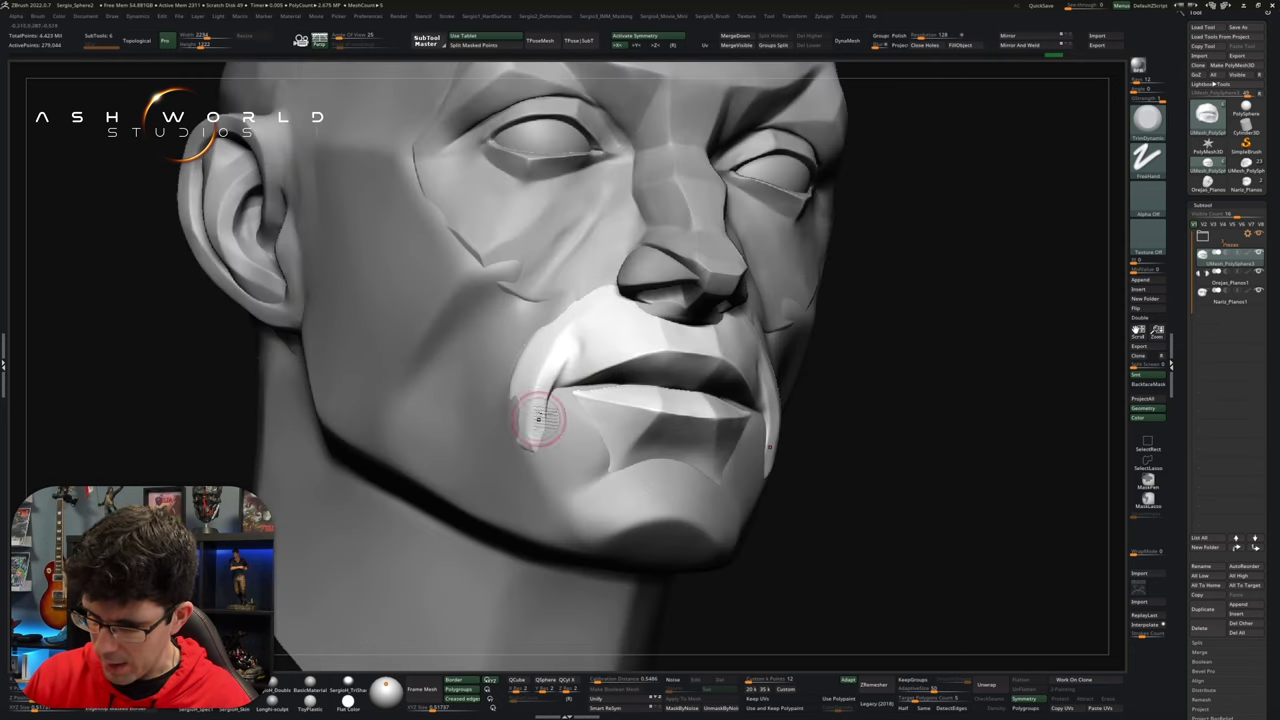
mouse_move(578, 340)
right_mouse_down()
mouse_move(586, 357)
mouse_move(557, 343)
right_mouse_up()
Step: Alternate Move and TrimDynamic on the mouth corners, then make Orejas_Planos1 the active subtool
key("b")
key("m")
key("v")
key("b")
key("t")
key("d")
mouse_move(591, 294)
right_mouse_down()
mouse_move(724, 430)
mouse_move(949, 329)
mouse_move(957, 340)
mouse_move(809, 358)
mouse_move(771, 258)
mouse_move(826, 288)
mouse_move(803, 239)
right_mouse_up()
key("b")
key("m")
key("v")
key("f")
key("f")
left_click(762, 265, "alt")
Step: Expand the Piezas folder, hide the pedestal, and test then undo a subdivision of Cabeza_Planos_V1
left_click(1202, 238)
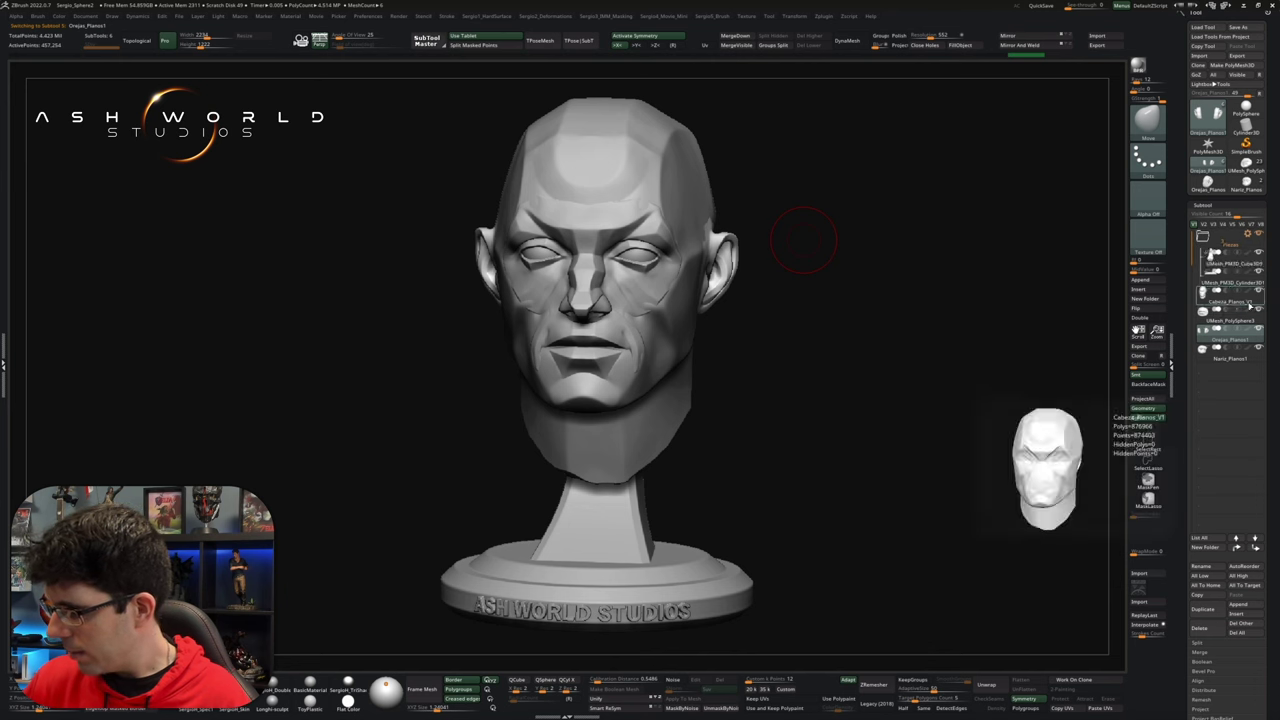
left_click(1248, 244)
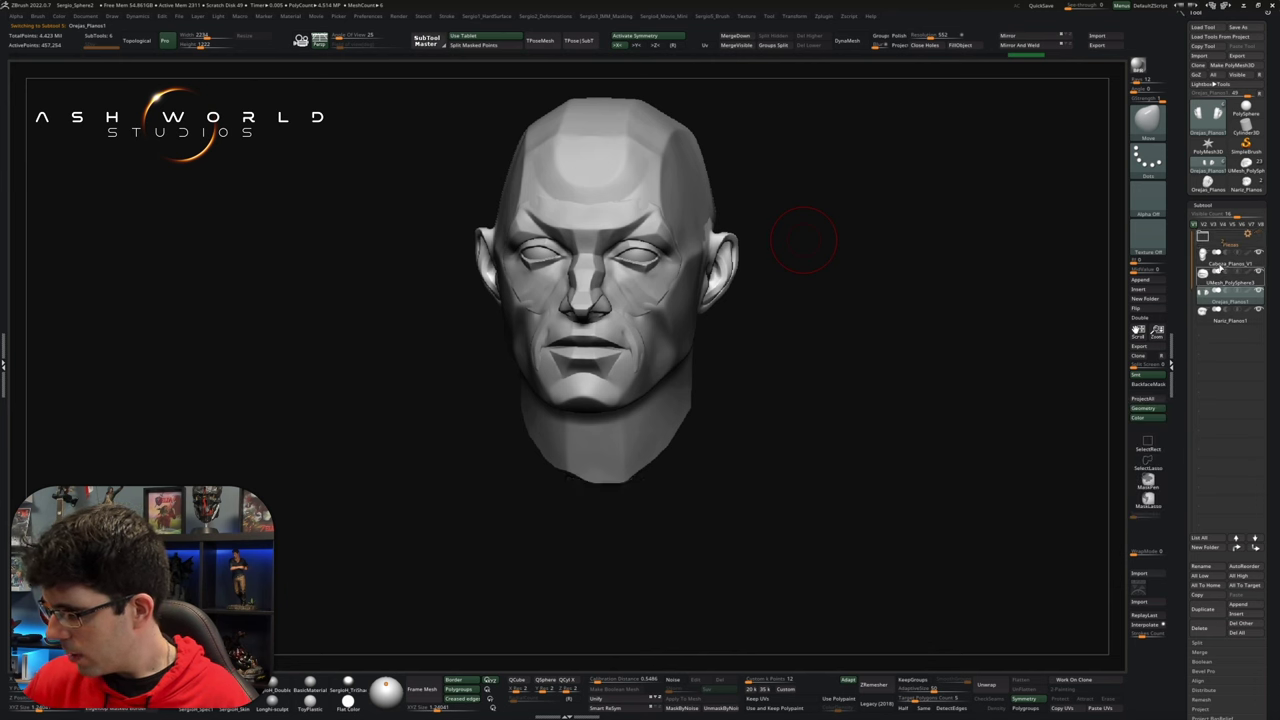
key("alt+Up")
key("ctrl+d")
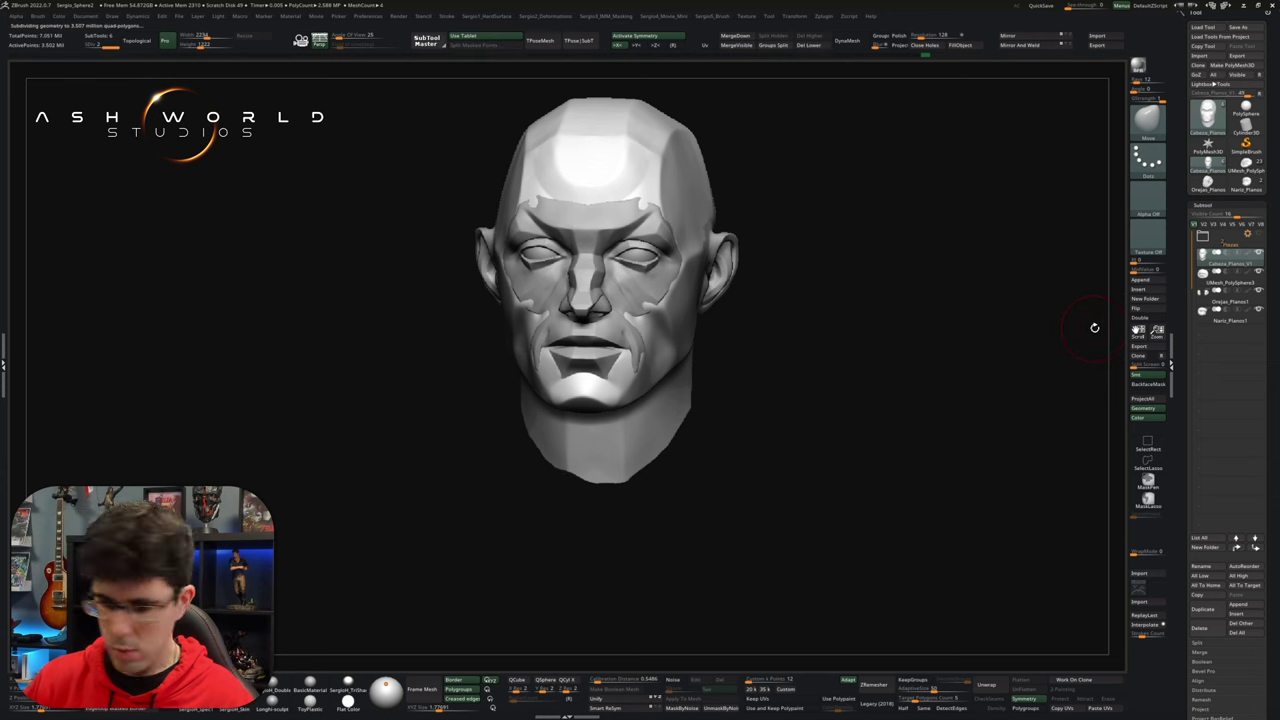
key("ctrl+z")
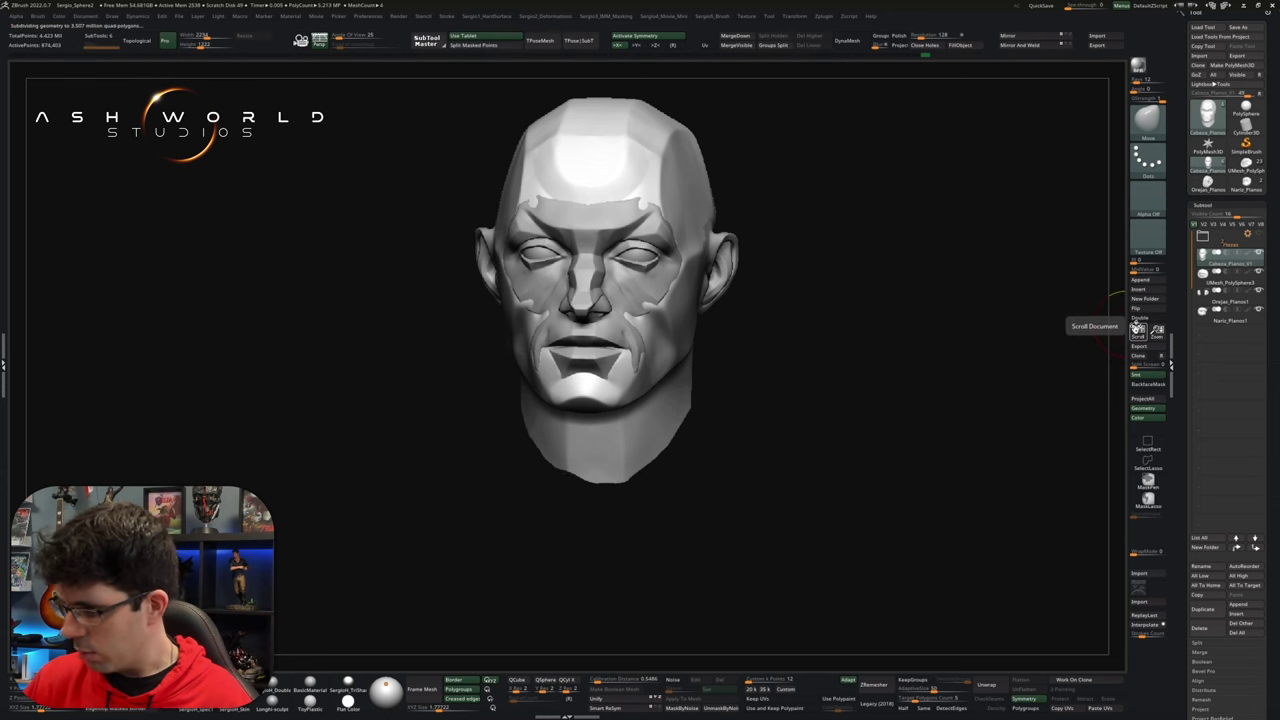
Step: Create a new folder, move the ears part into it, and try then undo a Boolean Folder union
left_click(1145, 298)
key("Return")
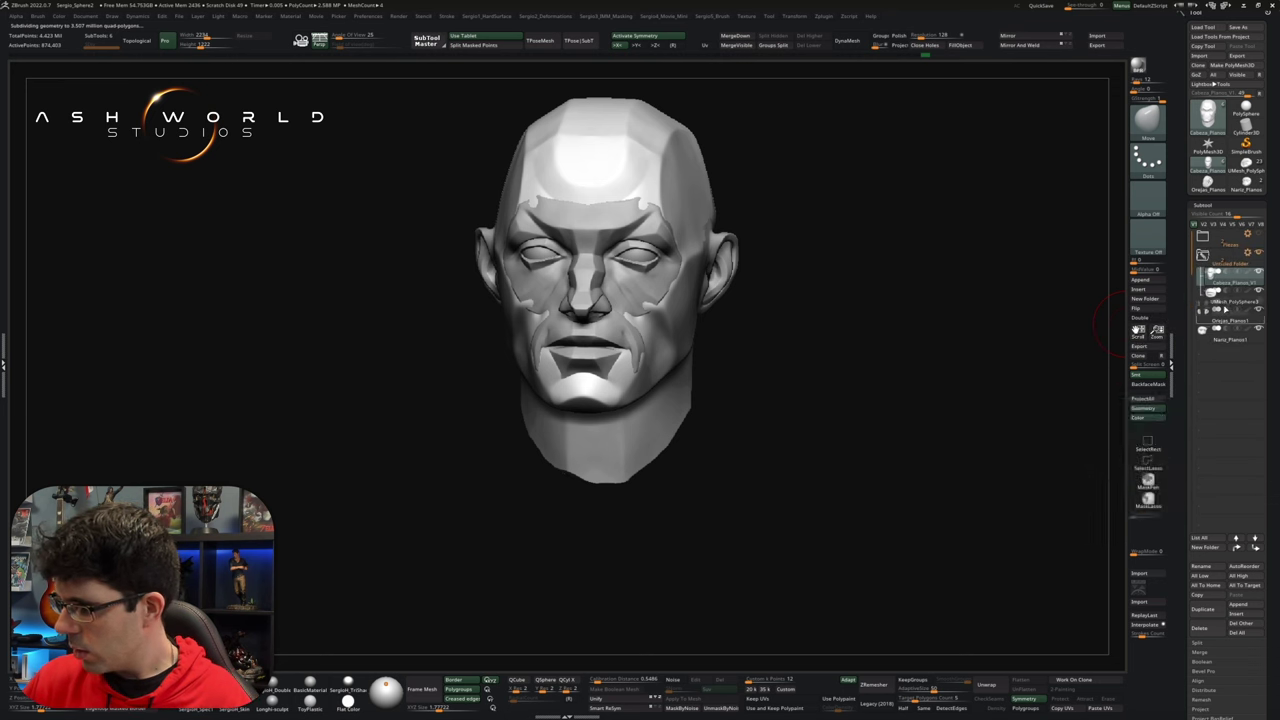
left_click_drag(1215, 316, 1215, 292)
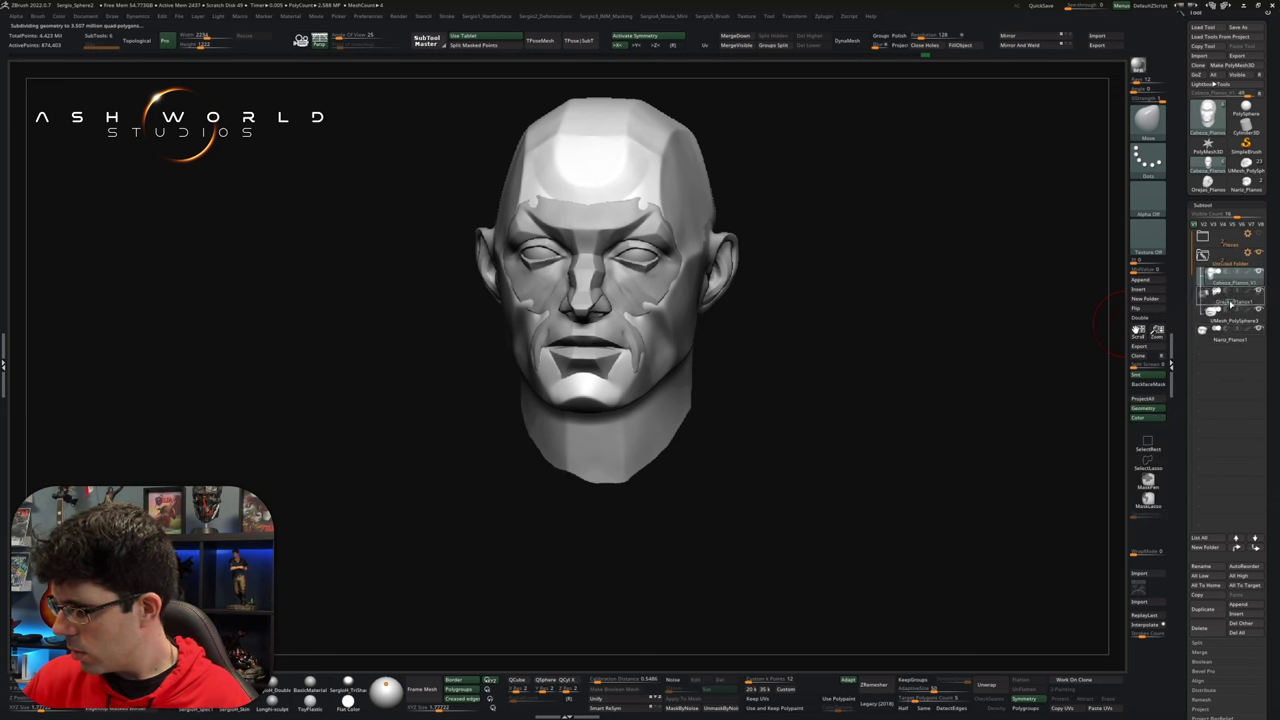
left_click(1247, 252)
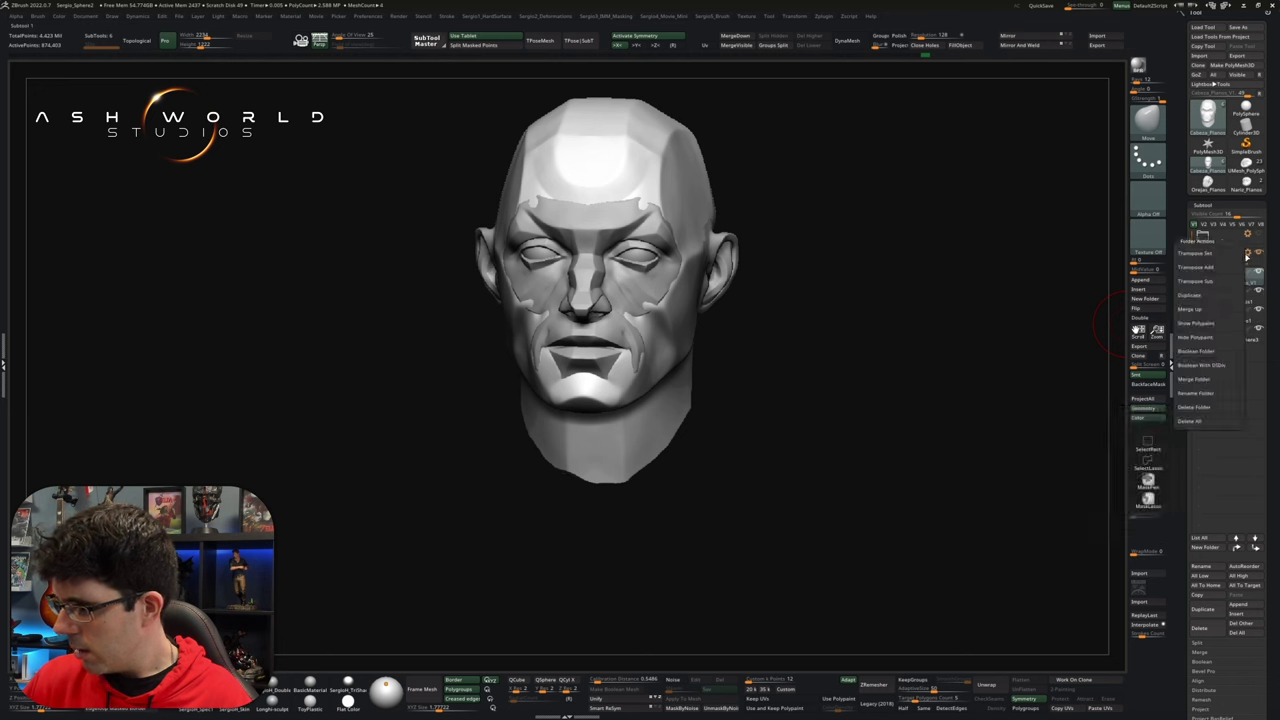
left_click(1206, 357)
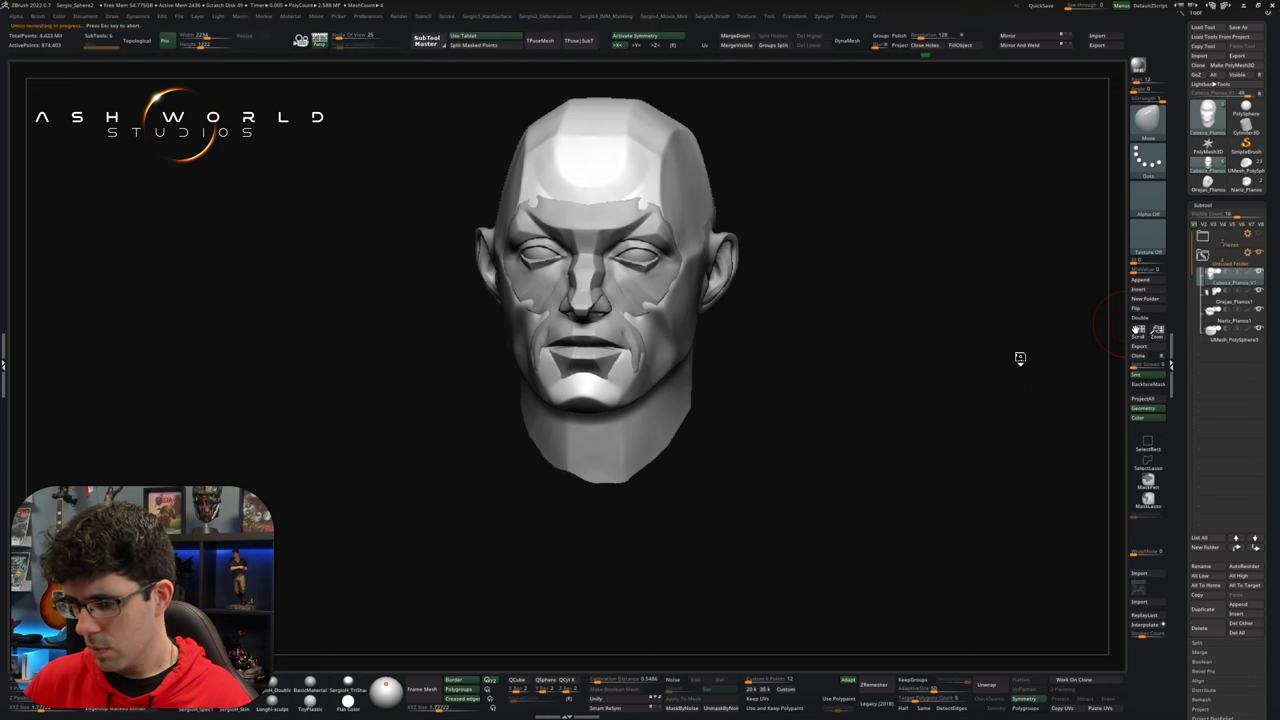
left_click(1224, 358)
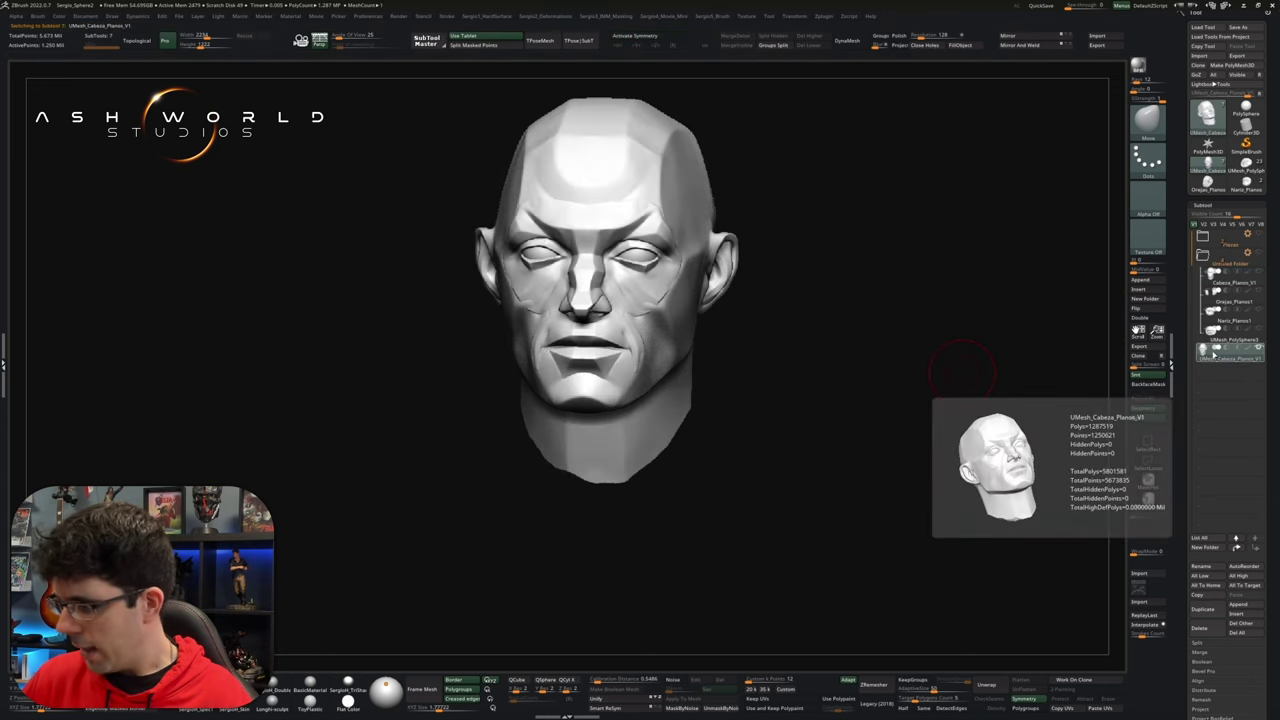
key("ctrl+z")
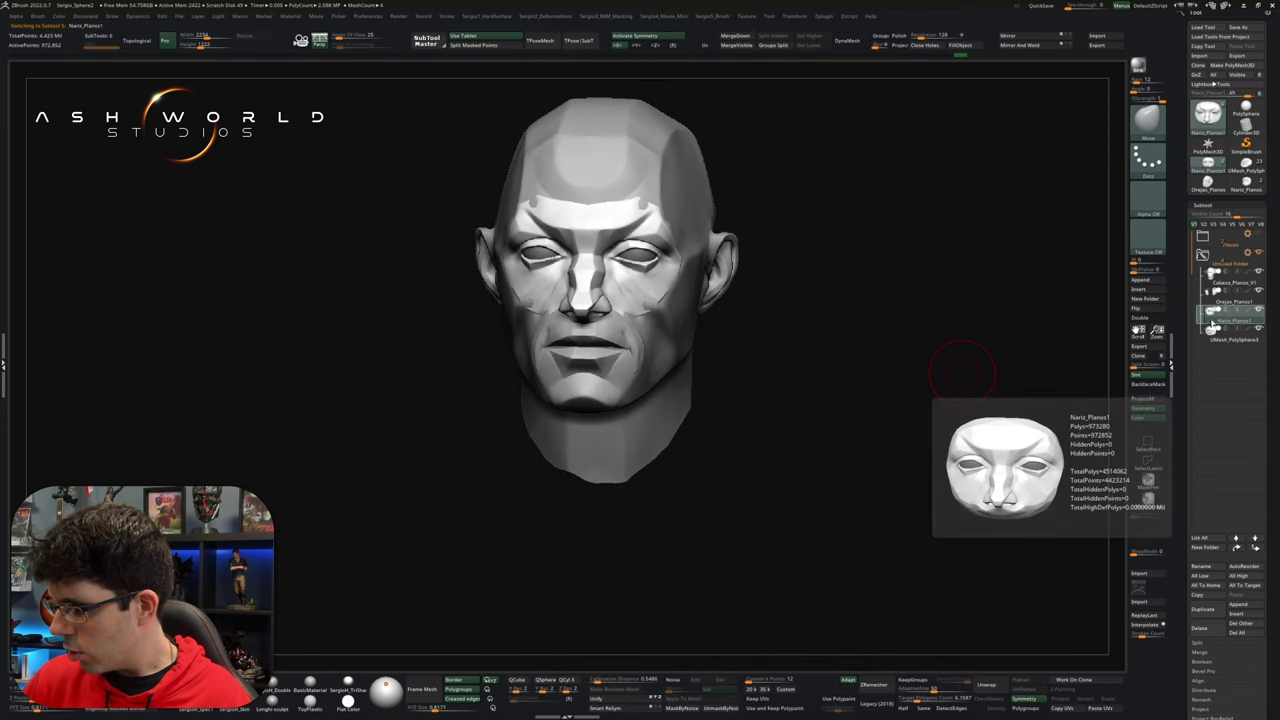
Step: Make Nariz_Planos1 active and isolate its two eye spheres
left_click(1230, 318)
key("f")
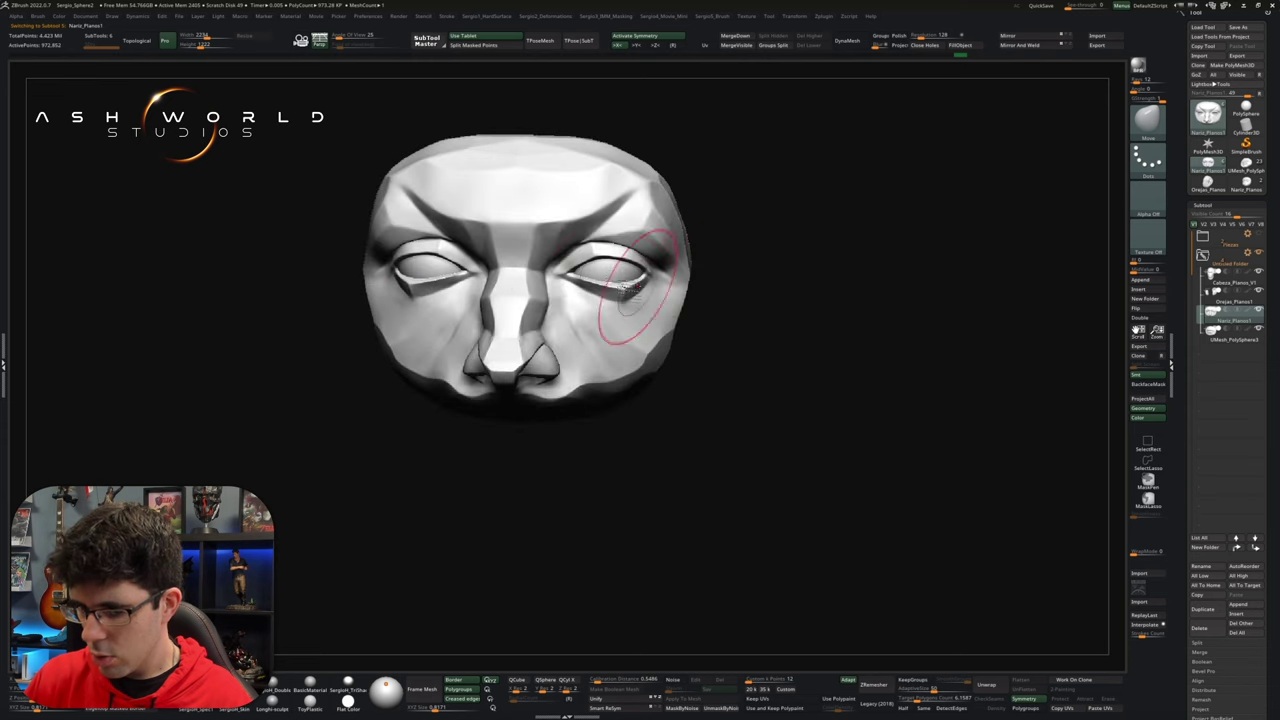
left_click(616, 272, "alt")
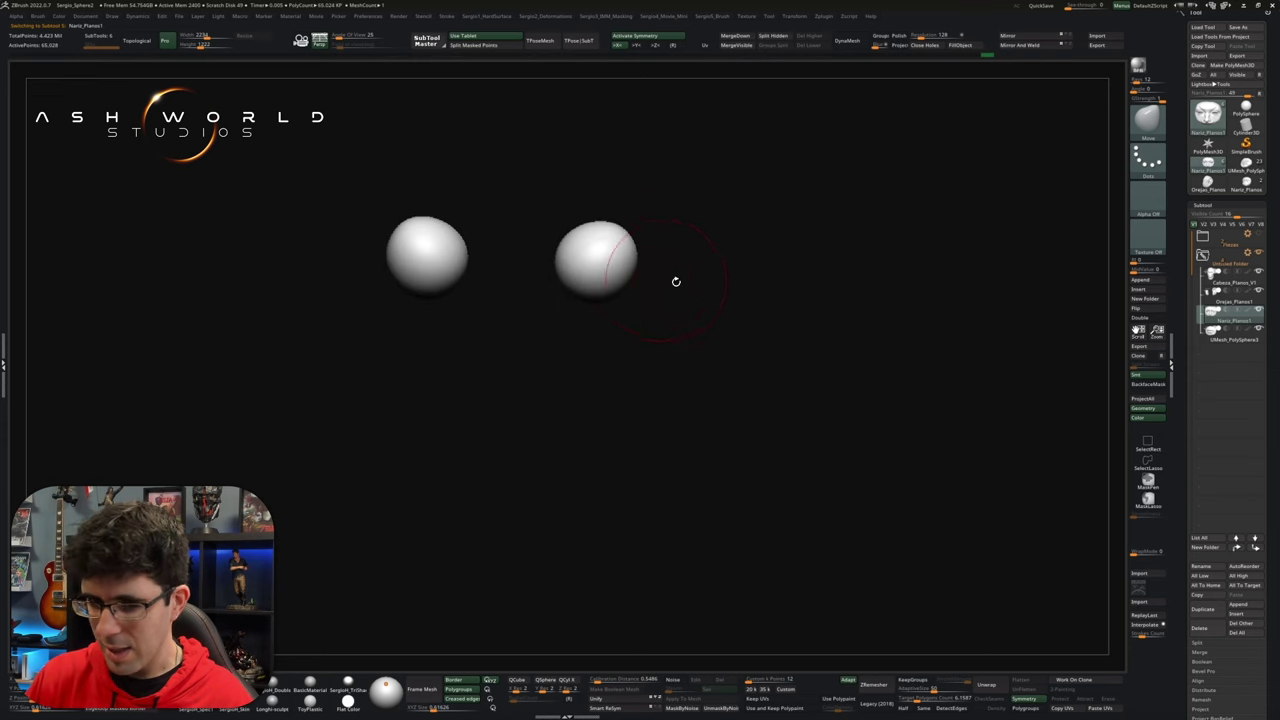
Step: Split off the eye spheres, unhide the face, test a SelectRect hide, and show the whole head again
left_click(779, 36)
key("f")
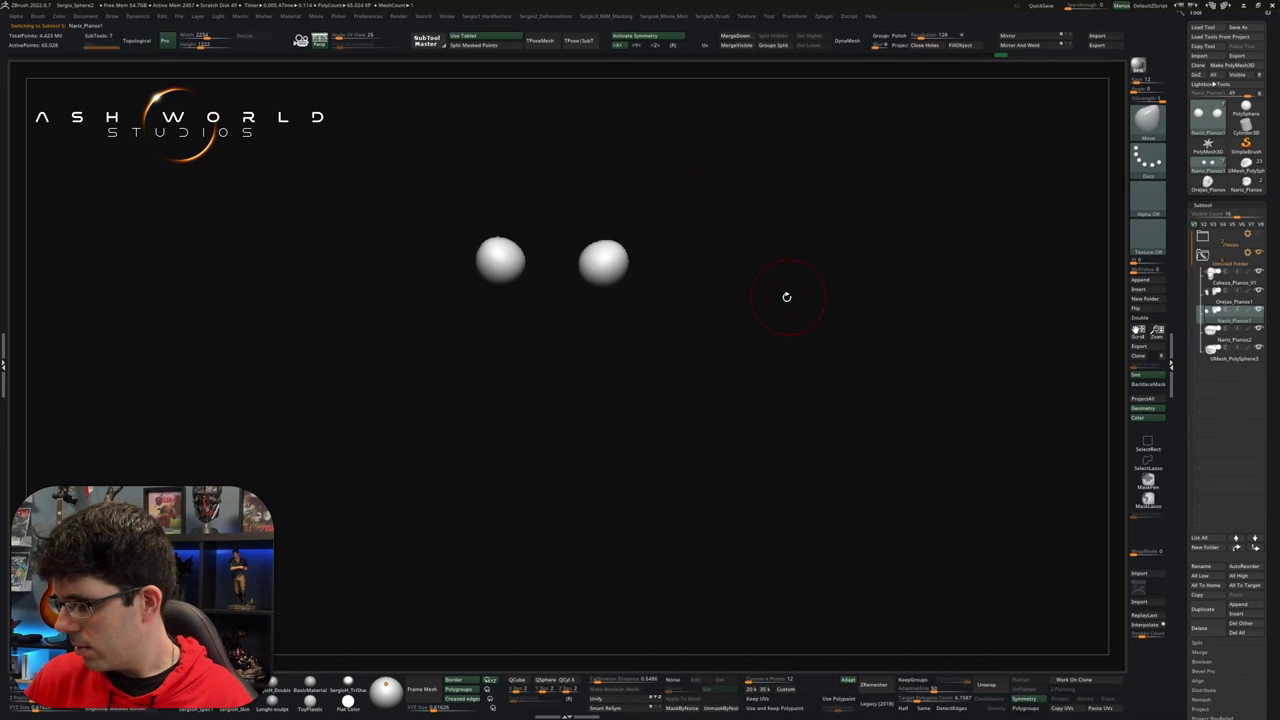
left_click(8, 55)
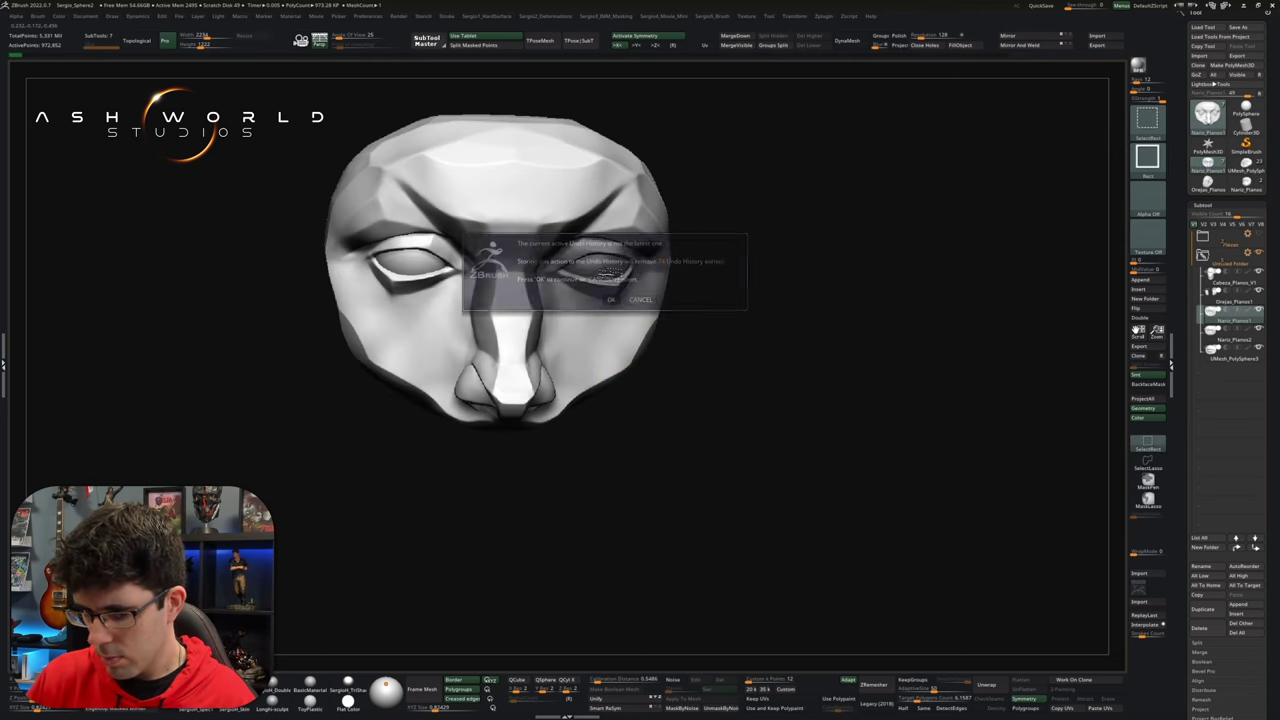
left_click_drag(480, 232, 622, 310, "ctrl+shift")
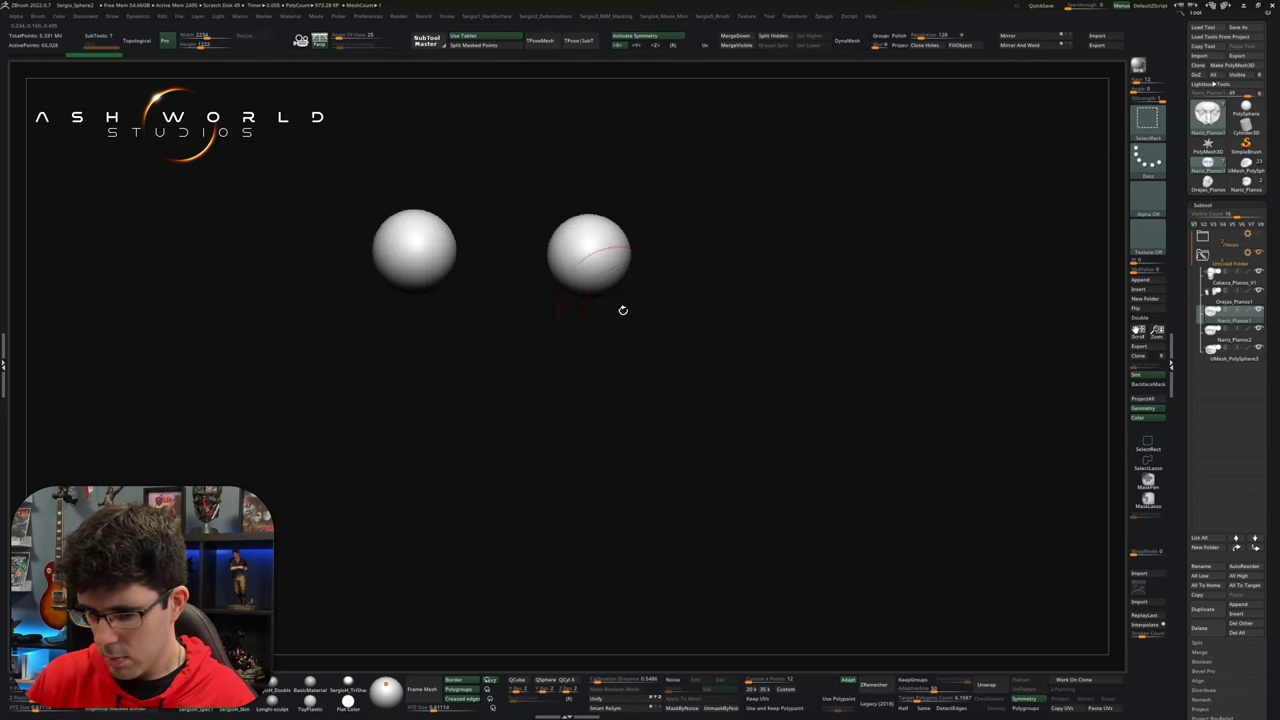
left_click(738, 338, "ctrl+shift")
Step: Switch to the Transpose gizmo and reposition it without moving the mesh
left_click_drag(812, 324, 722, 258)
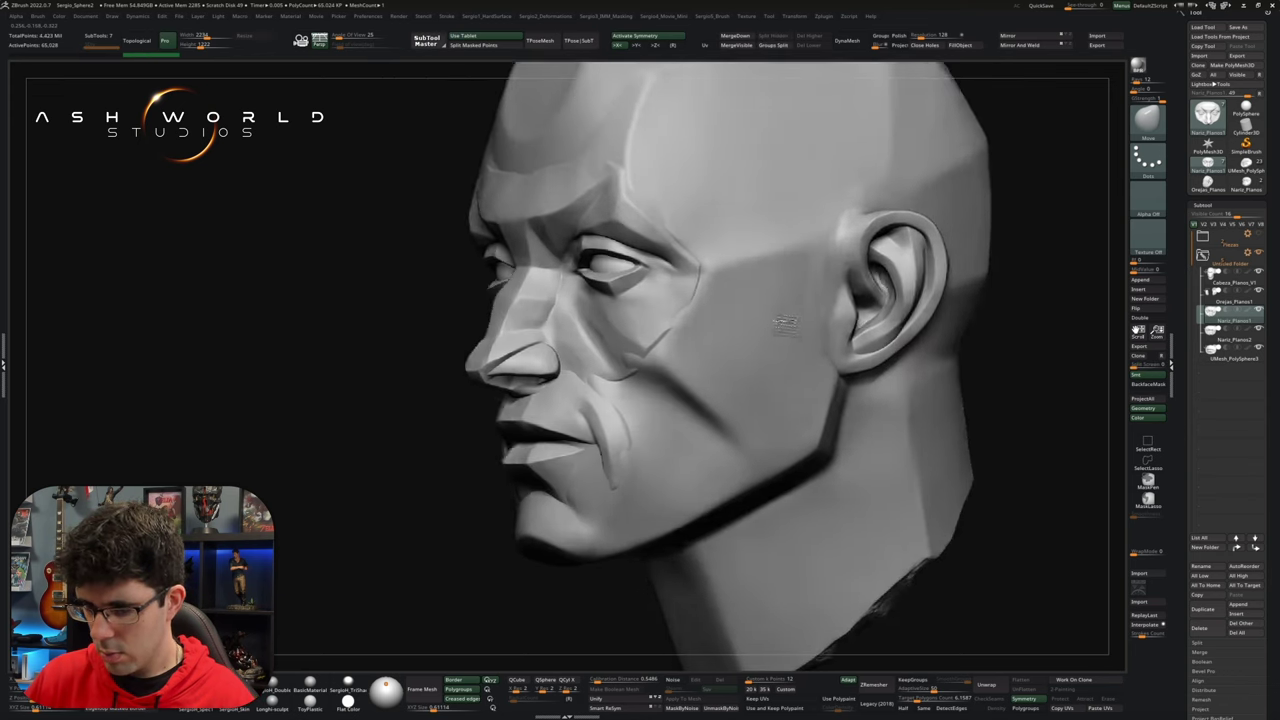
key("w")
left_click_drag(850, 307, 855, 318)
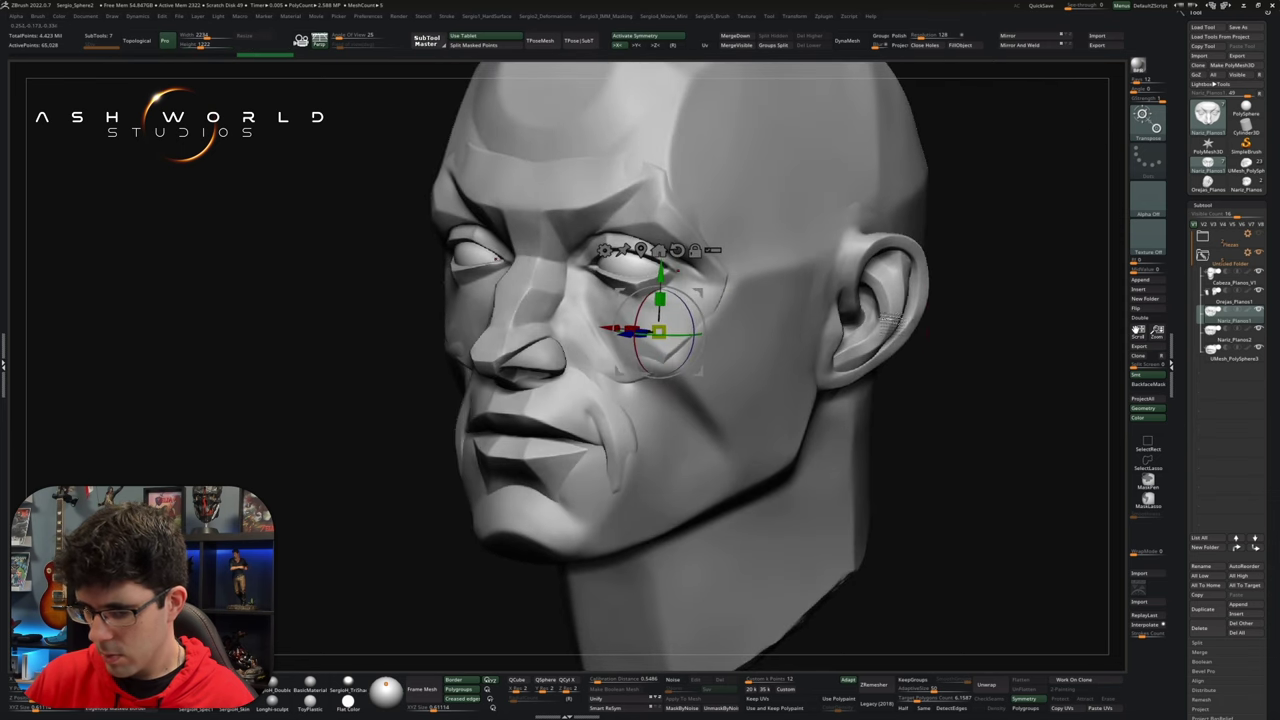
Step: Reorder the cube, cylinder and nose pieces, then Boolean Folder them into UMesh_Cabeza_Planos_V1
key("q")
mouse_move(1228, 320)
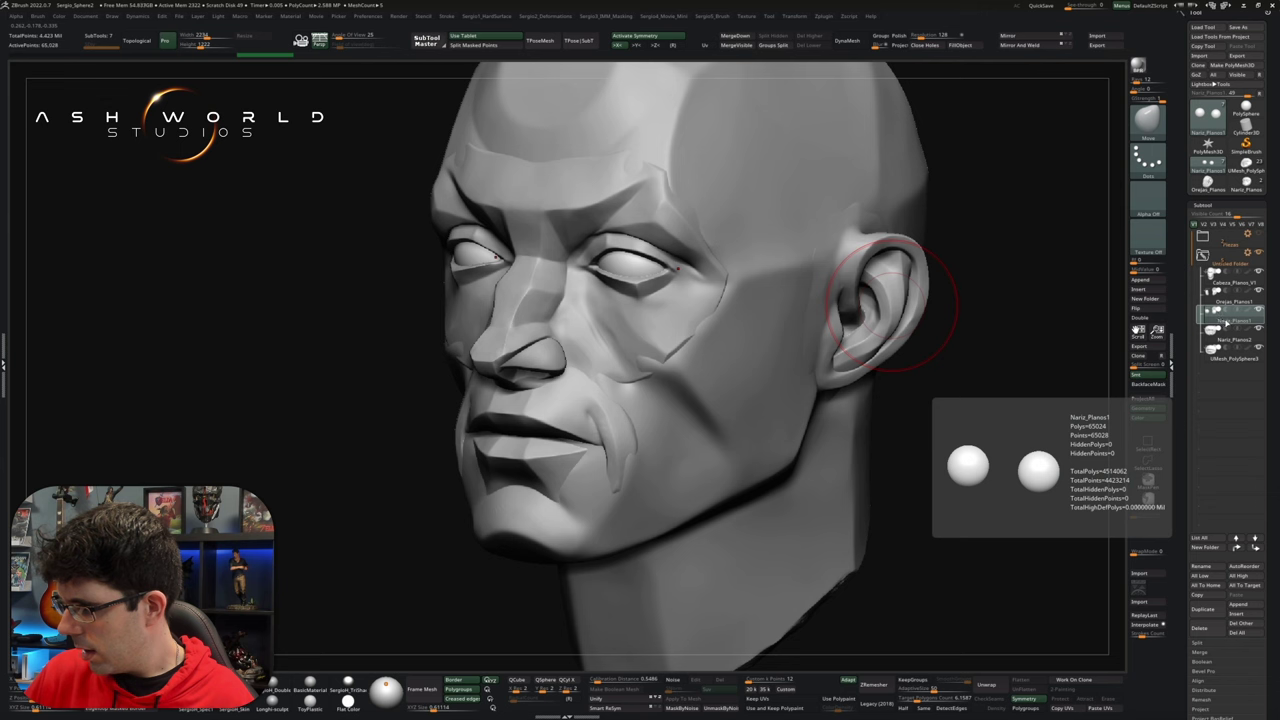
left_click(1236, 258)
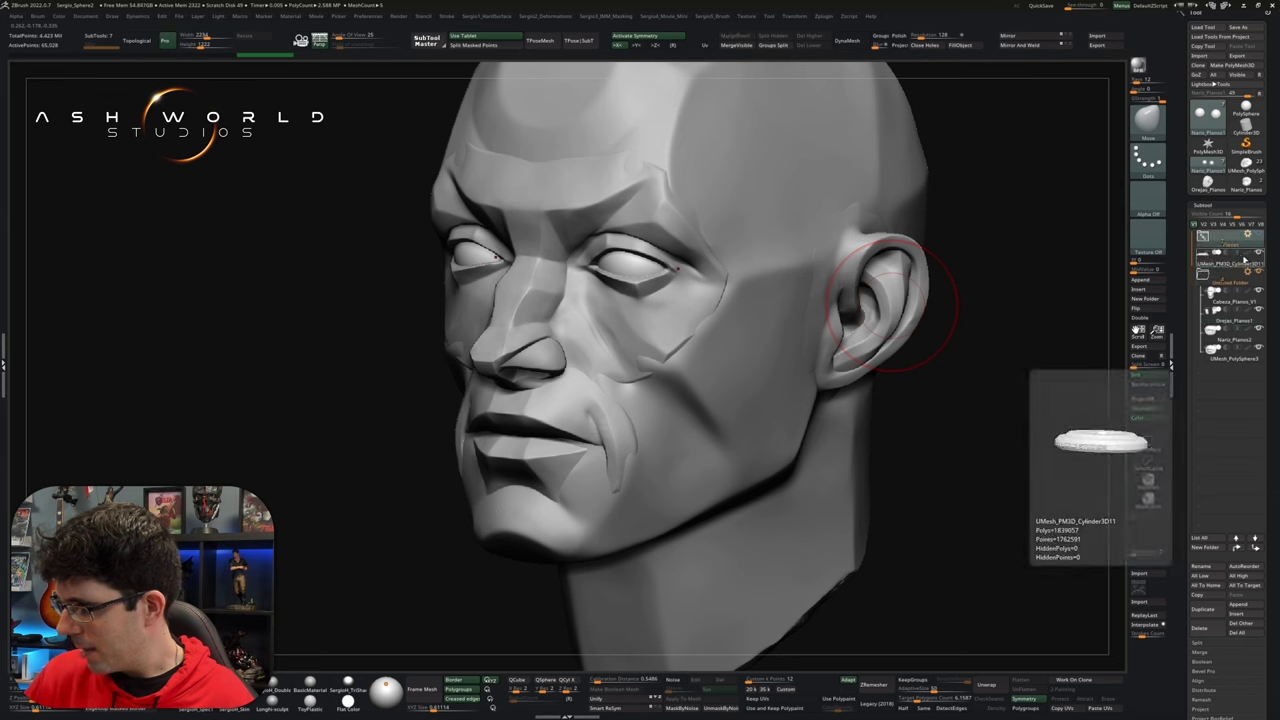
left_click(1232, 262)
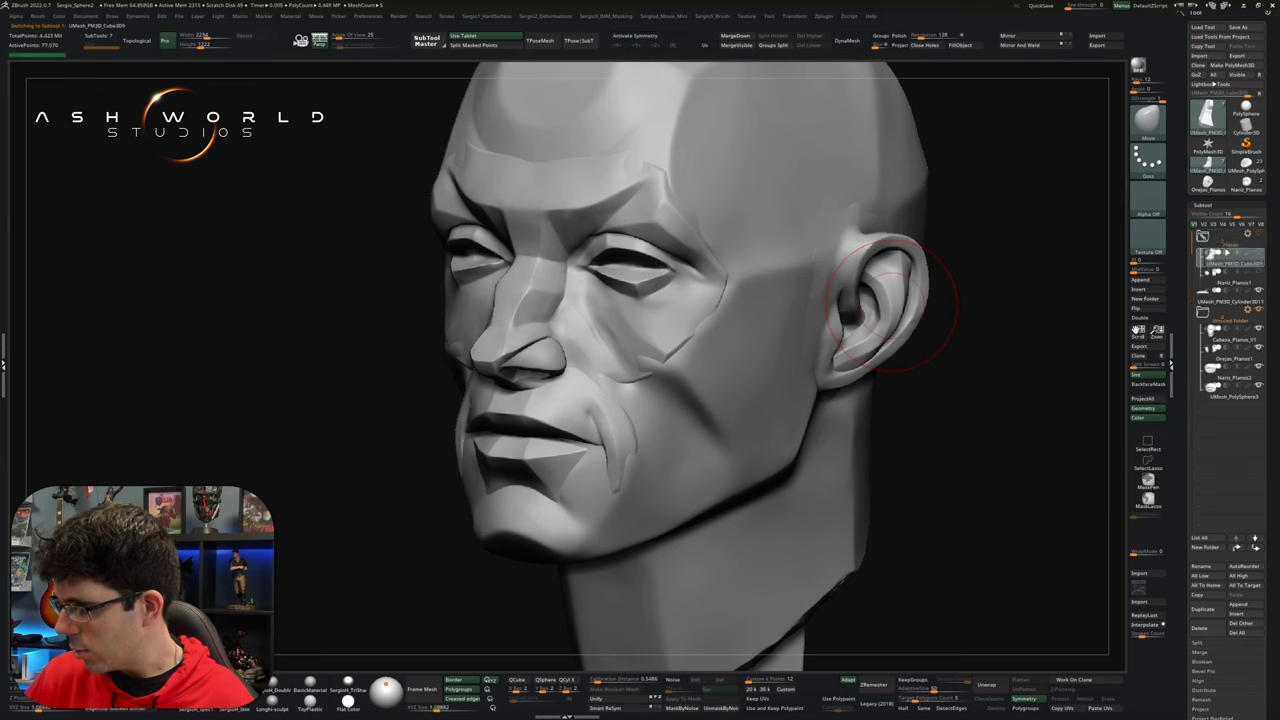
left_click(1235, 280)
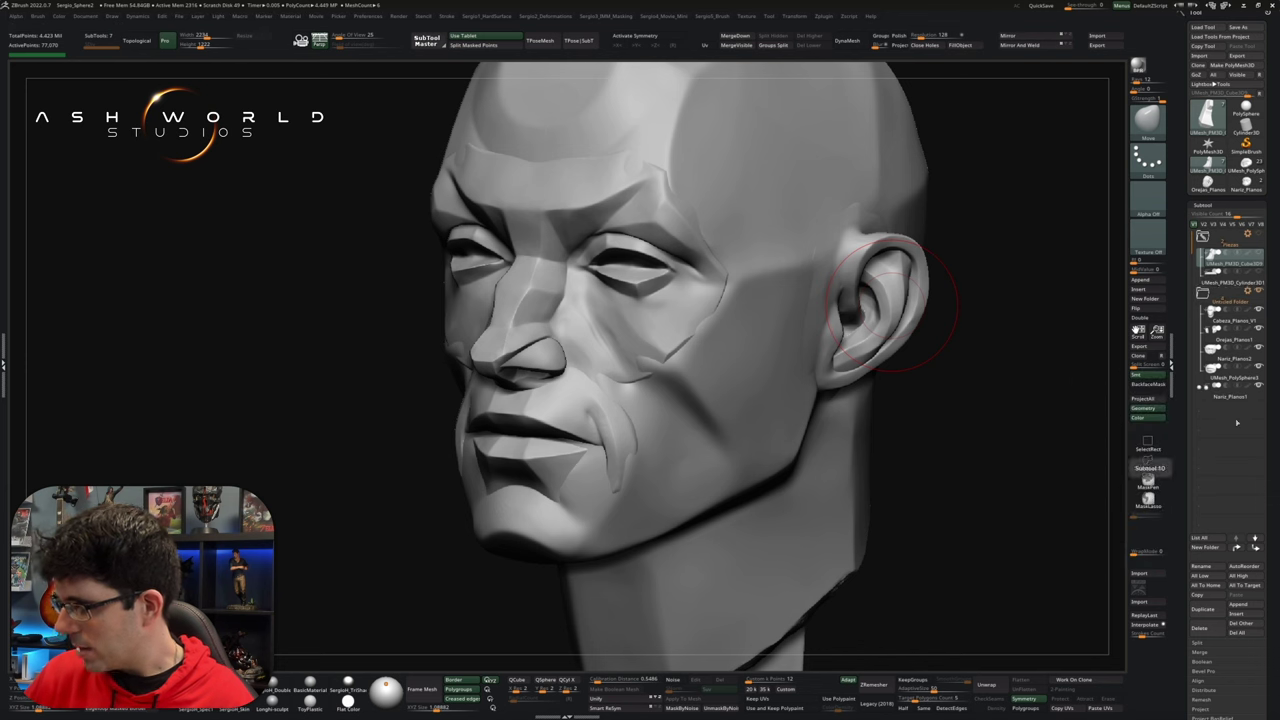
left_click(1248, 292)
left_click(1249, 294)
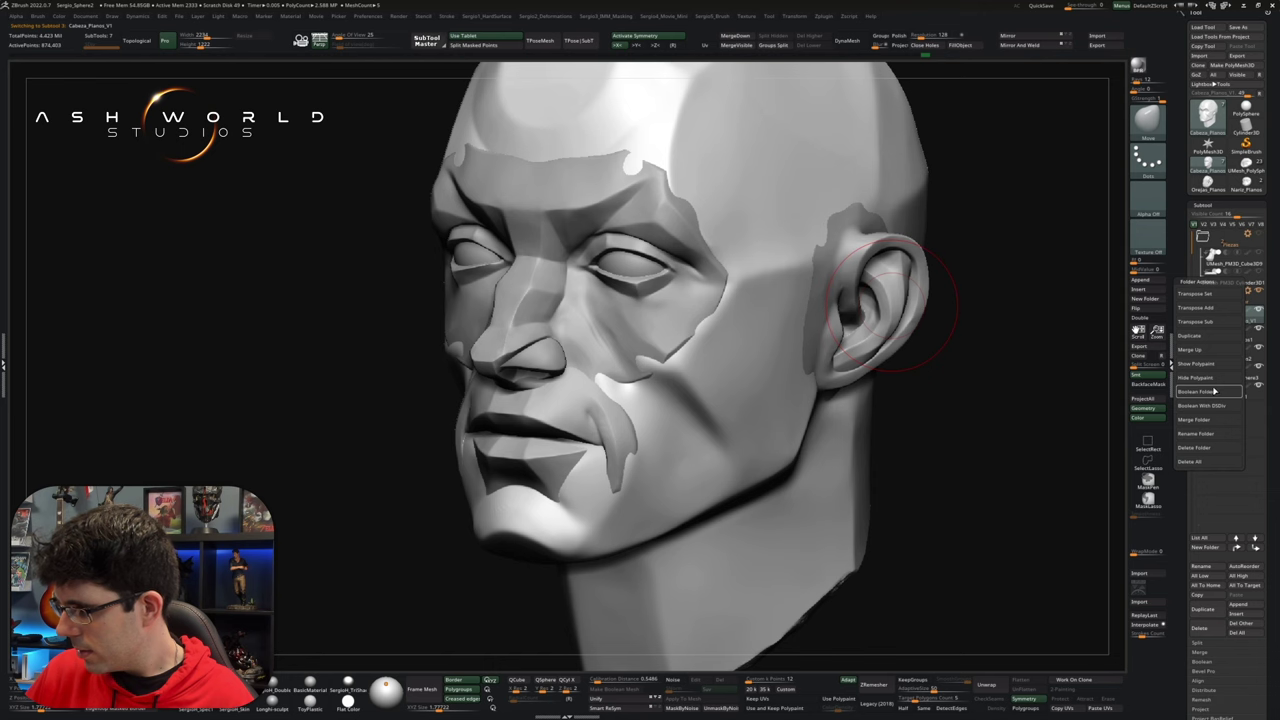
left_click(1214, 392)
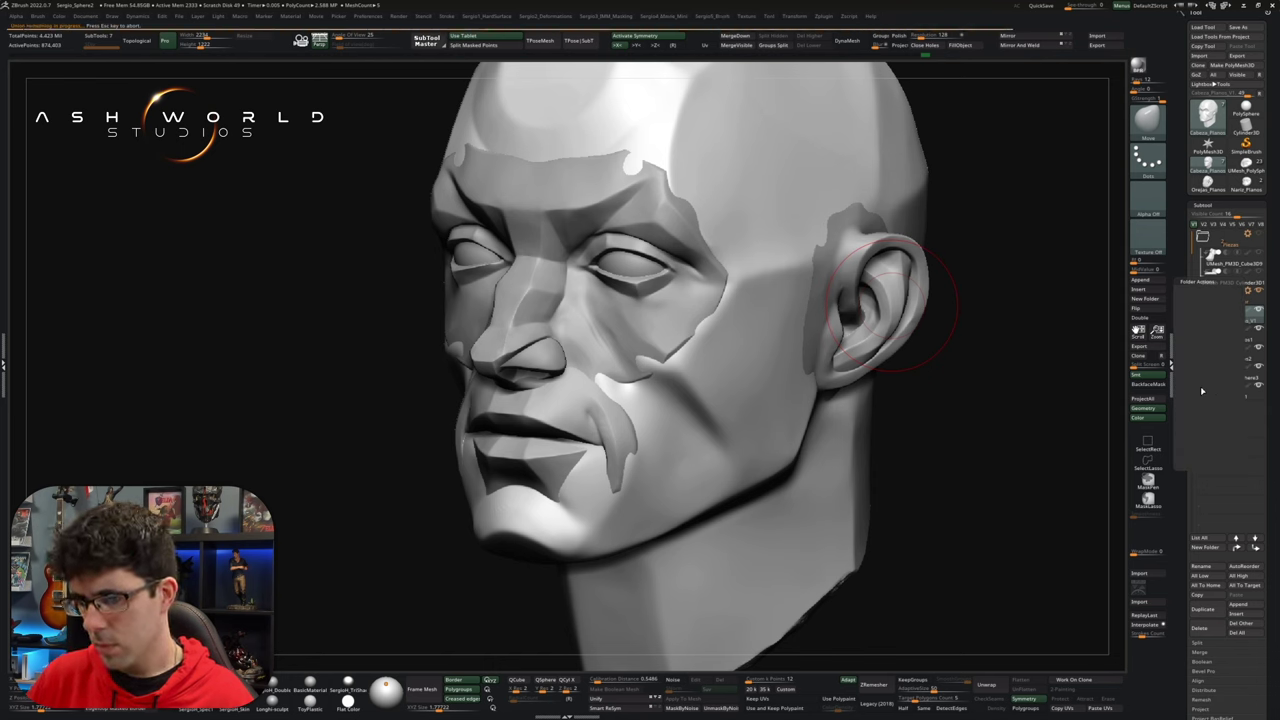
right_click_drag(854, 393, 536, 342)
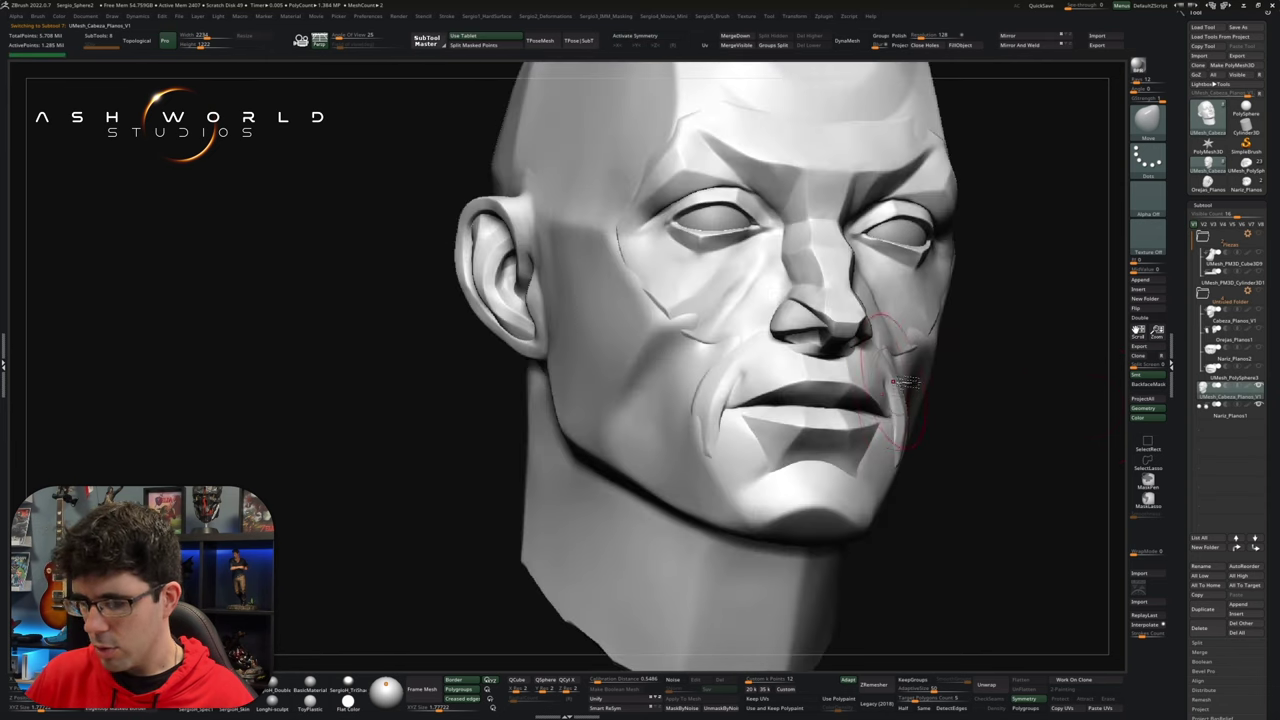
Step: Toggle Polyframe and isolate the eye-and-nose region with a SelectRect
key("shift+f")
scroll(536, 342, "up", 5)
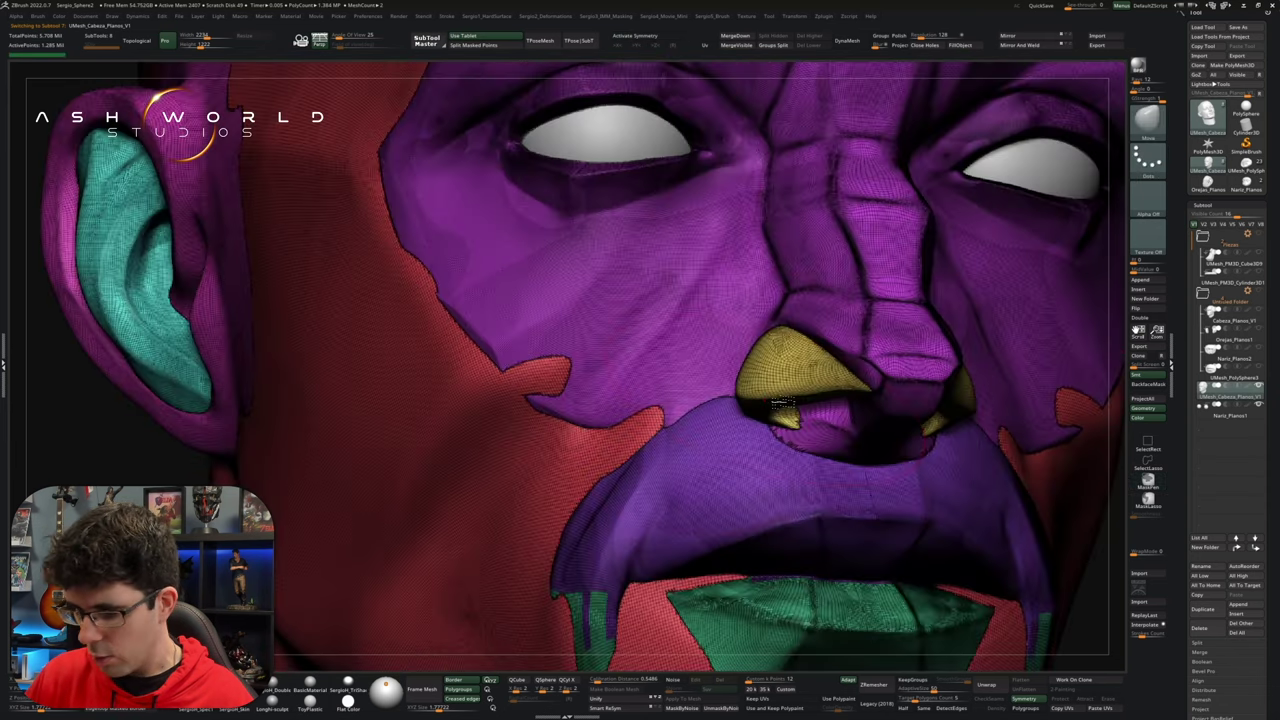
mouse_move(536, 342)
right_mouse_down()
mouse_move(825, 393)
mouse_move(620, 398)
mouse_move(777, 294)
mouse_move(808, 229)
right_mouse_up()
key("shift+f")
scroll(805, 398, "down", 5)
left_click_drag(716, 188, 842, 298, "ctrl+shift")
left_click_drag(677, 338, 537, 486, "ctrl+shift")
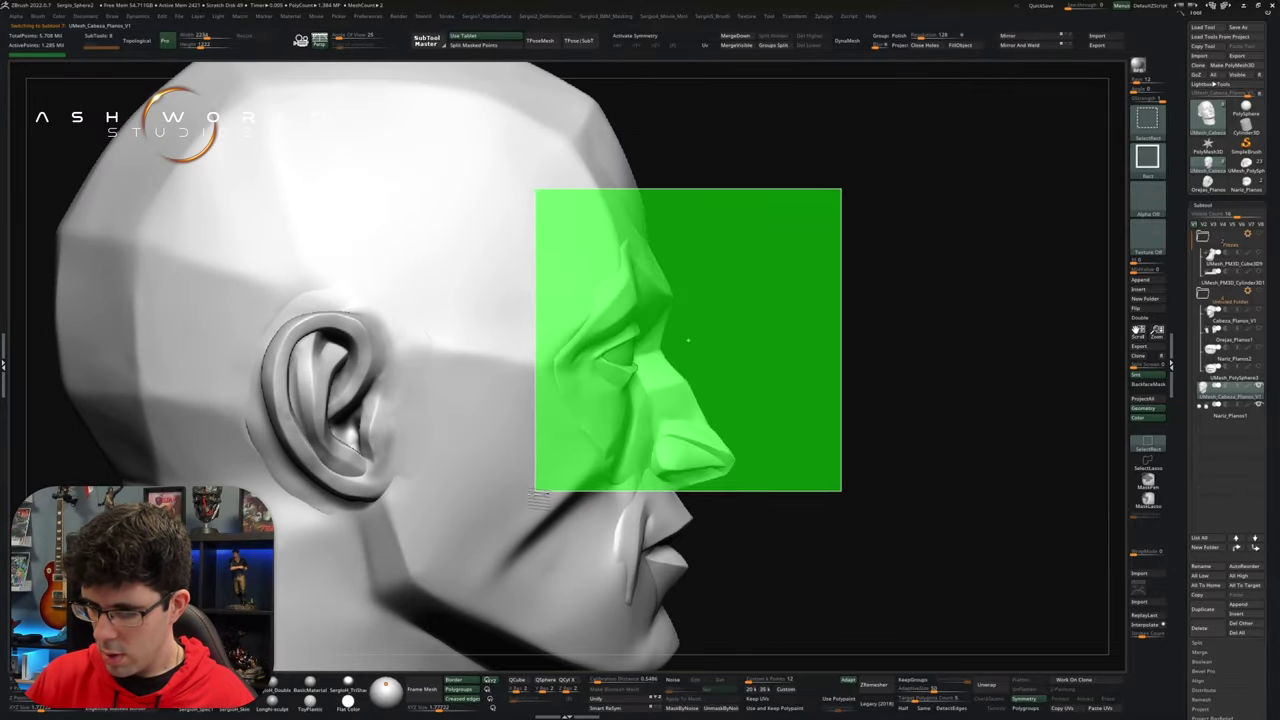
mouse_move(760, 314)
right_mouse_down()
mouse_move(622, 300)
mouse_move(700, 320)
right_mouse_up()
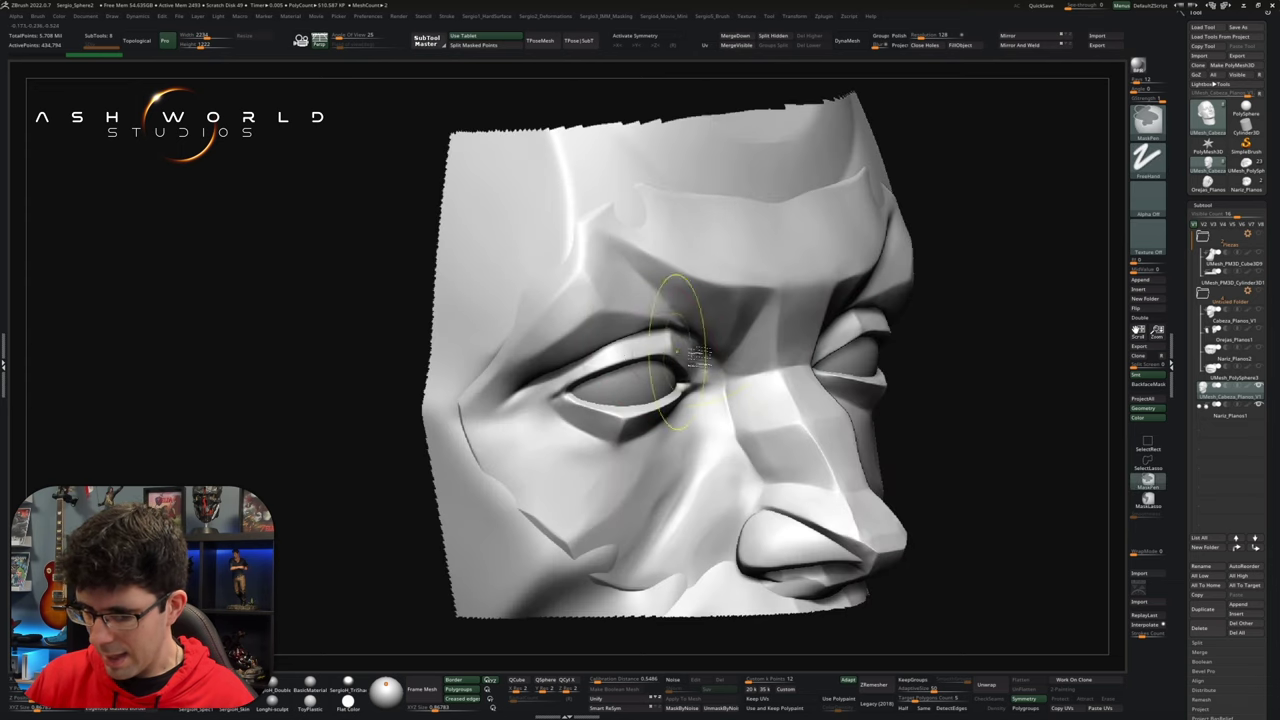
Step: Unhide the head and re-isolate the eye-and-nose patch, framed with Polyframe showing
left_click(980, 400, "ctrl+shift")
right_click_drag(980, 400, 853, 254)
left_click_drag(853, 254, 729, 403, "ctrl+shift")
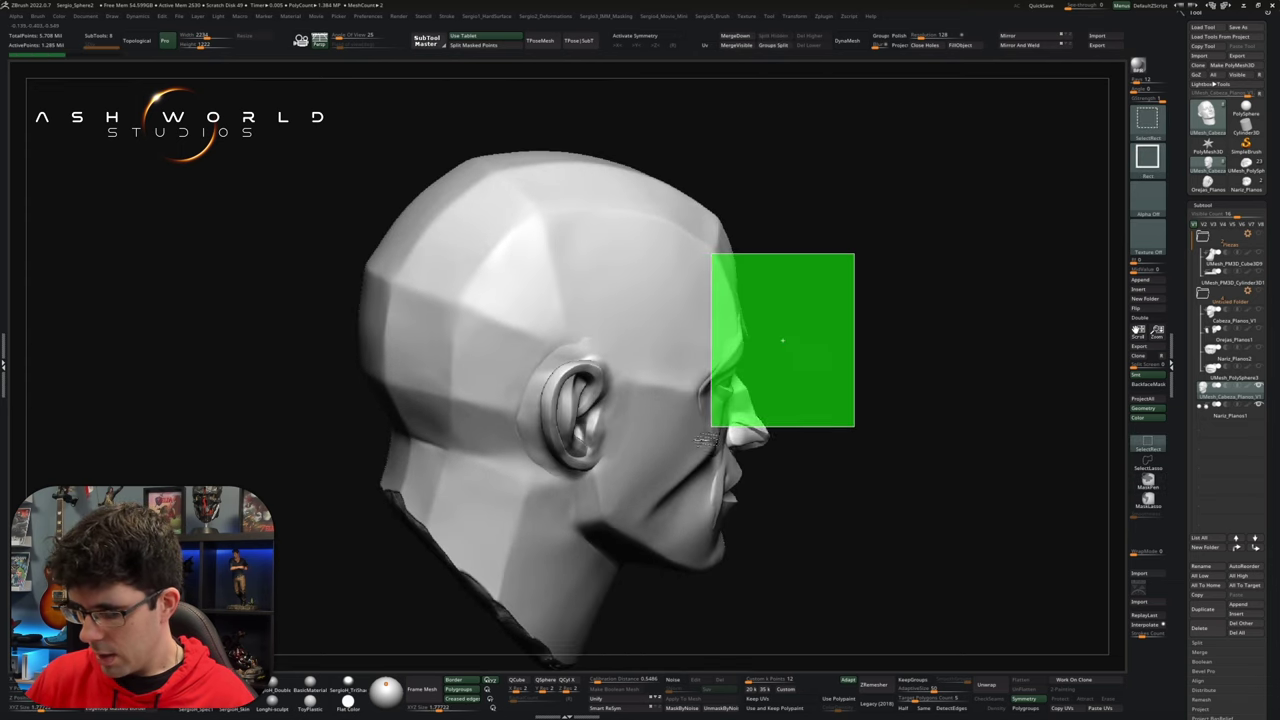
mouse_move(790, 350)
right_mouse_down()
mouse_move(711, 346)
mouse_move(672, 290)
right_mouse_up()
key("f")
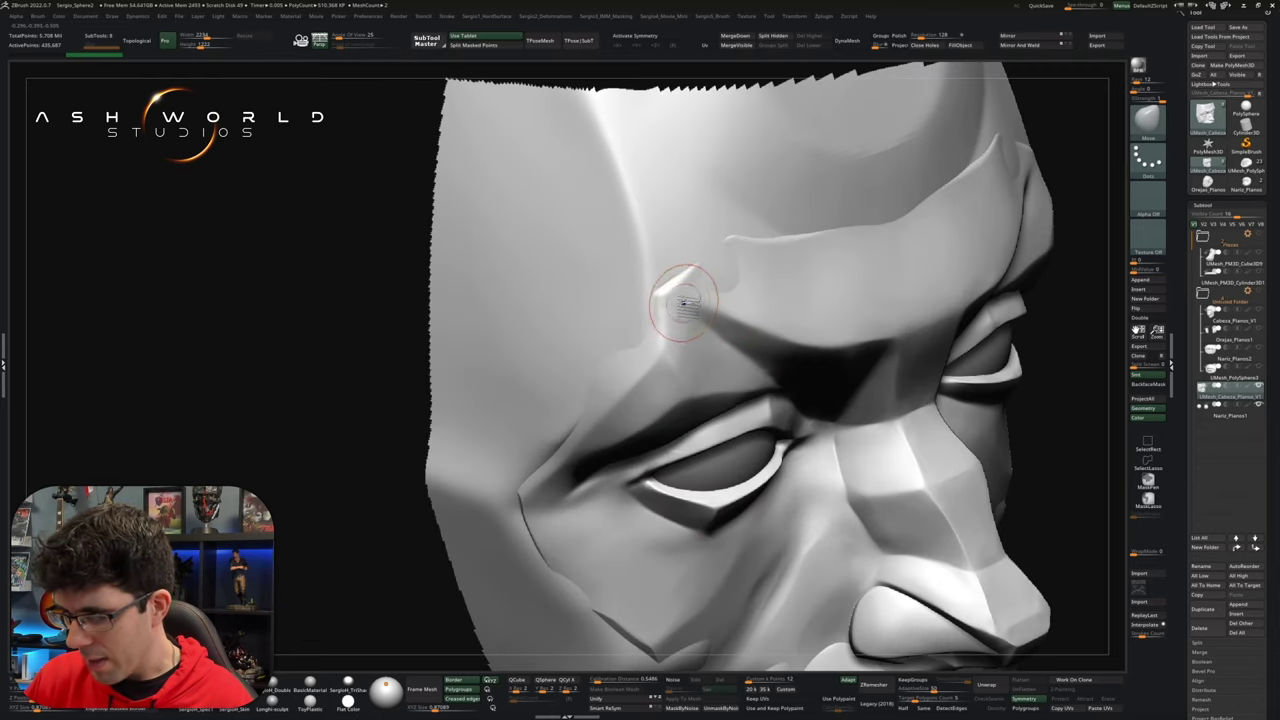
key("shift+f")
key("shift+f")
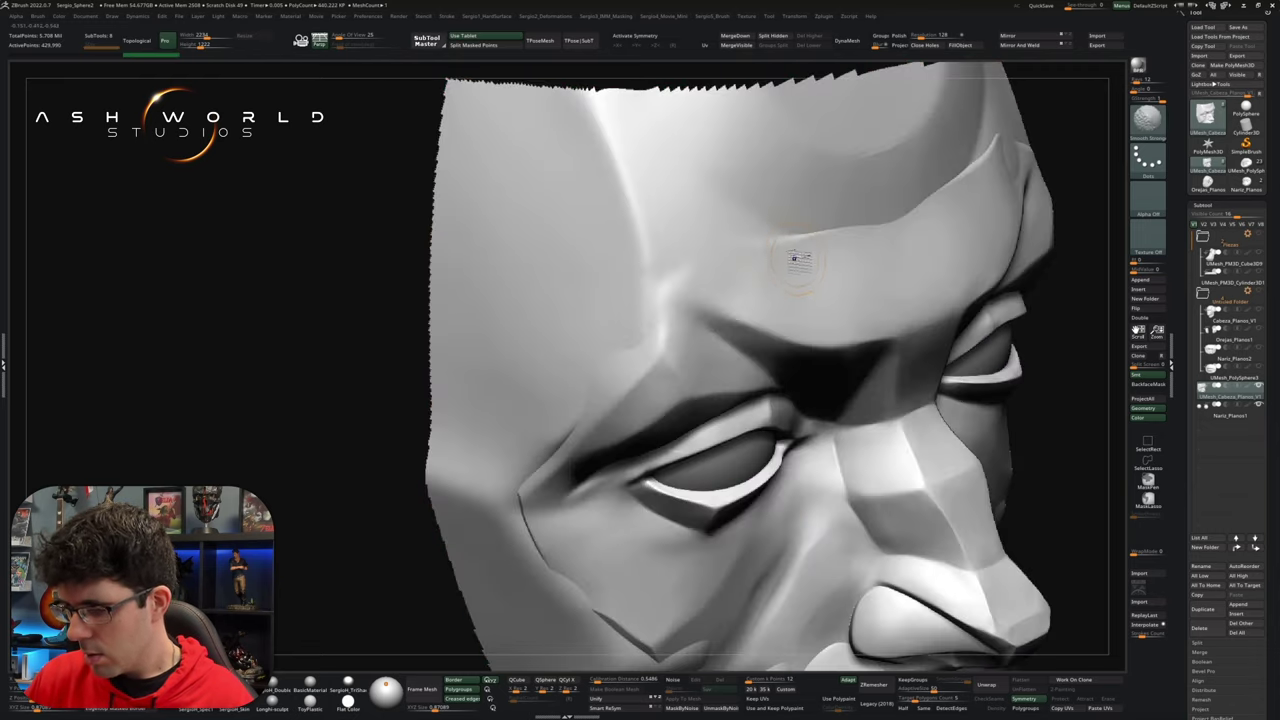
key("ctrl")
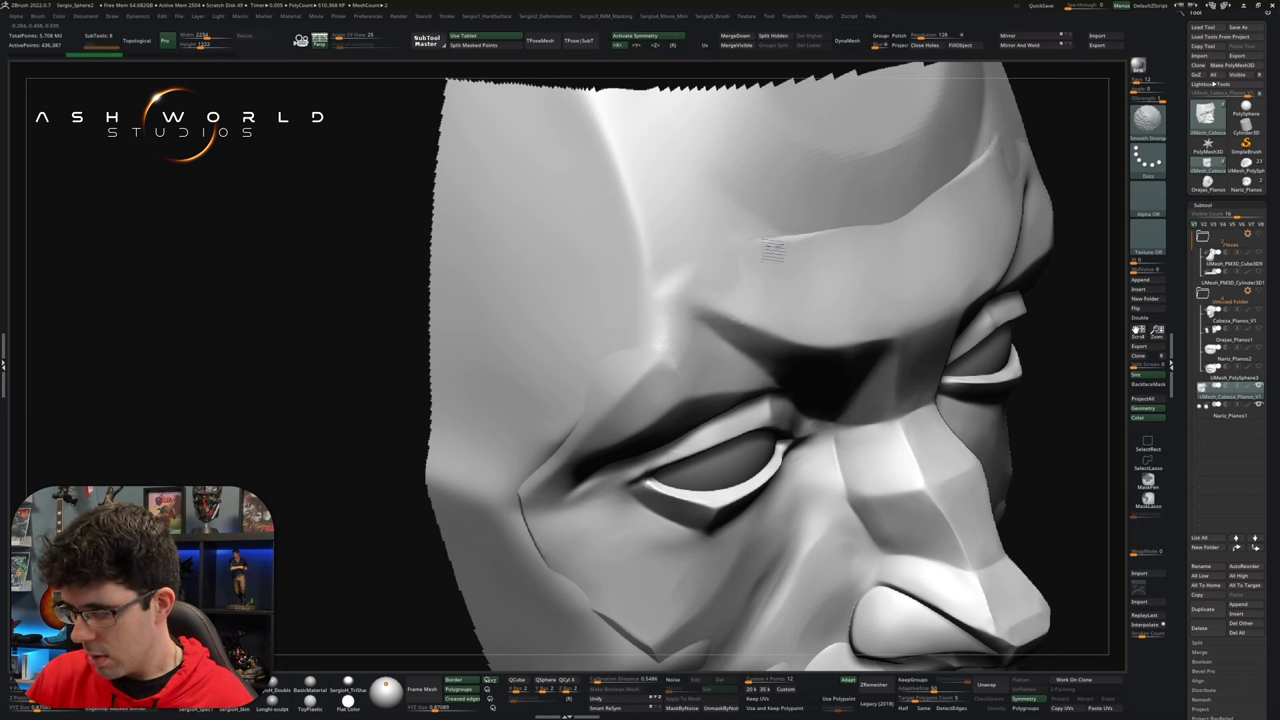
Step: Hide everything outside the chosen face region, then switch back to Cabeza_Planos_V1
mouse_move(591, 403)
right_mouse_down()
mouse_move(651, 296)
mouse_move(612, 322)
right_mouse_up()
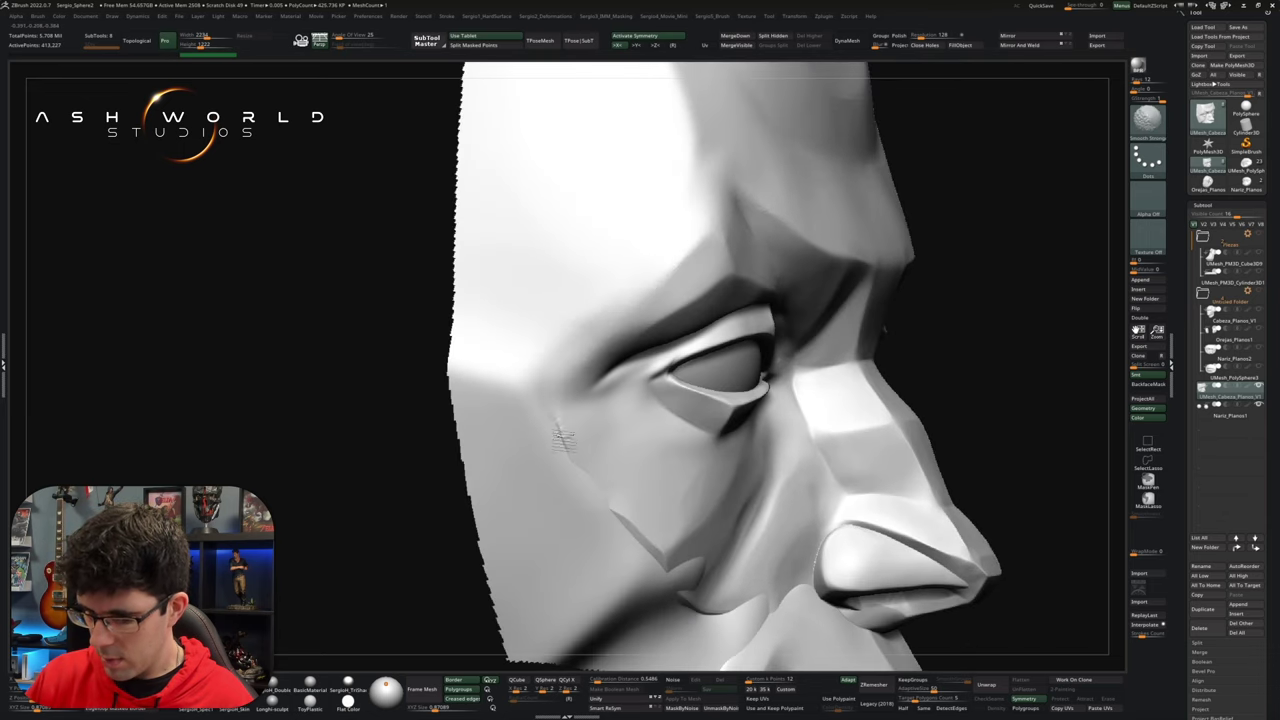
mouse_move(614, 491)
right_mouse_down()
mouse_move(614, 334)
mouse_move(686, 397)
mouse_move(743, 337)
mouse_move(750, 368)
mouse_move(848, 360)
mouse_move(829, 342)
right_mouse_up()
mouse_move(842, 298)
right_mouse_down()
mouse_move(904, 282)
mouse_move(940, 302)
mouse_move(620, 320)
mouse_move(766, 400)
right_mouse_up()
left_click_drag(786, 471, 600, 291, "ctrl+shift")
mouse_move(600, 291)
right_mouse_down()
mouse_move(597, 440)
mouse_move(584, 404)
mouse_move(655, 410)
mouse_move(573, 270)
mouse_move(860, 355)
mouse_move(963, 337)
mouse_move(978, 362)
right_mouse_up()
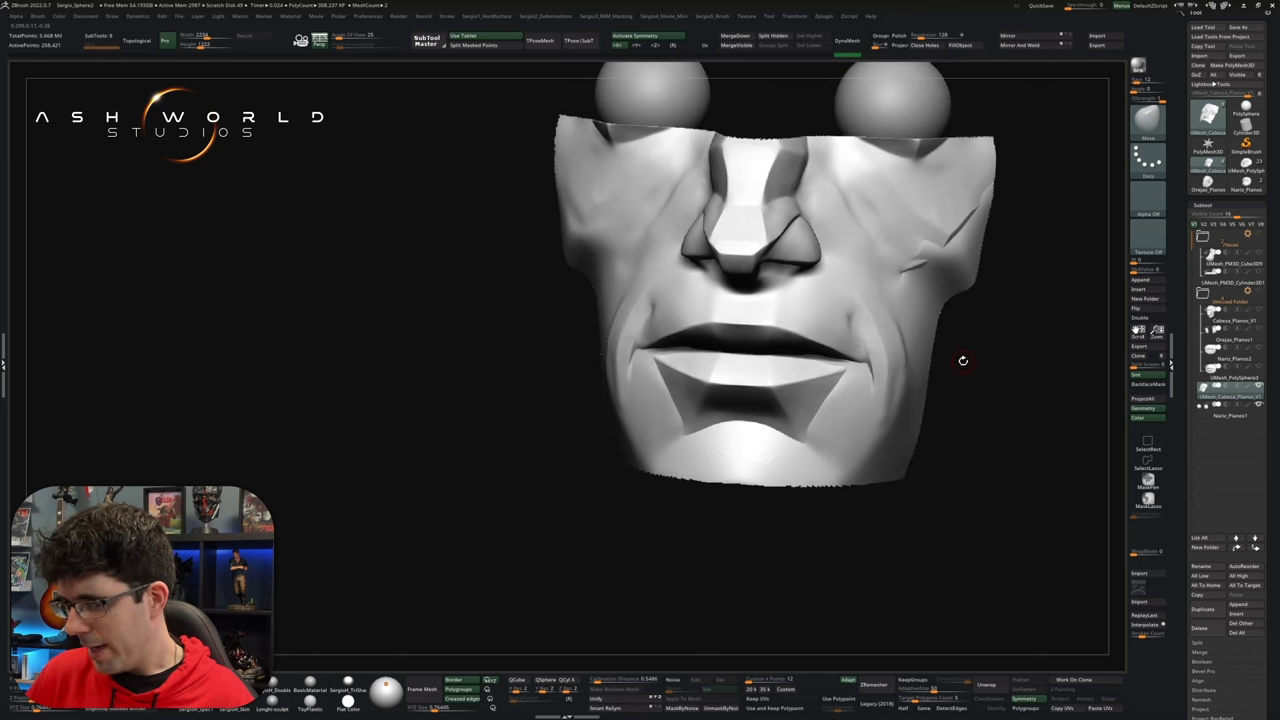
left_click(800, 438, "alt")
mouse_move(800, 434)
right_mouse_down()
mouse_move(851, 366)
mouse_move(930, 305)
mouse_move(898, 366)
mouse_move(857, 357)
mouse_move(908, 337)
mouse_move(860, 338)
right_mouse_up()
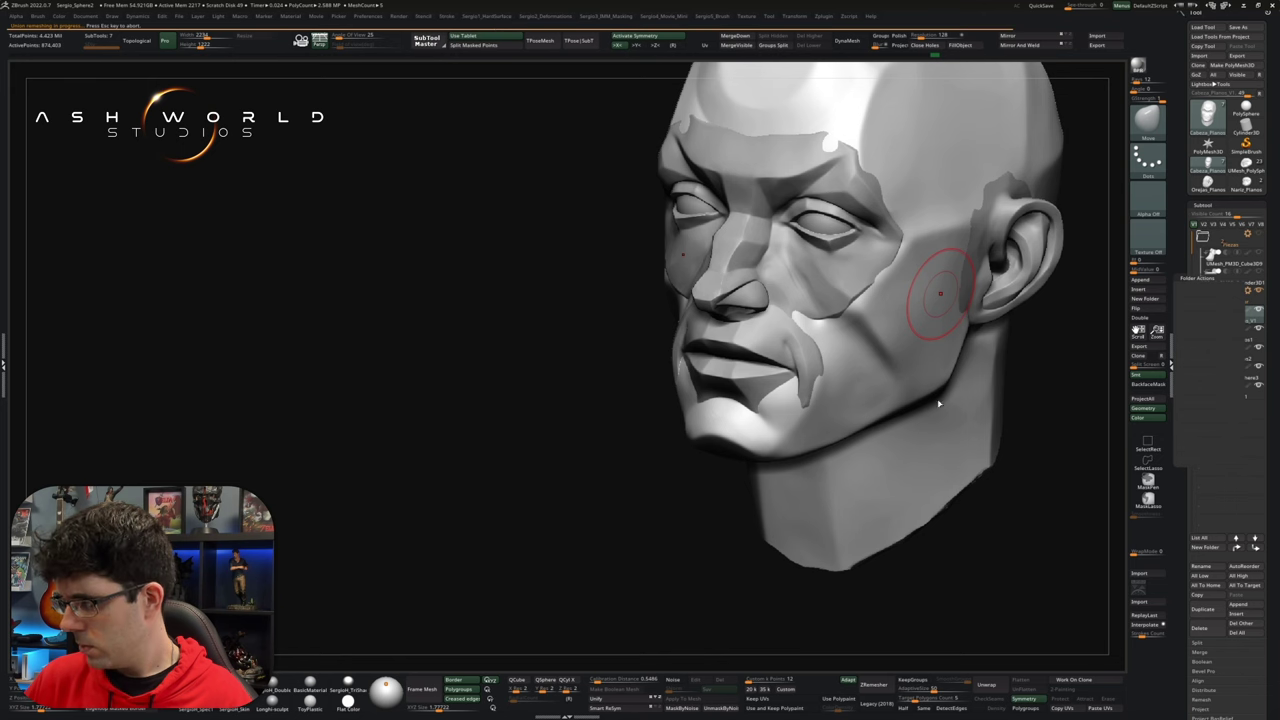
Step: From a side profile, isolate and frame the front face section
mouse_move(936, 415)
right_mouse_down()
mouse_move(705, 388)
mouse_move(617, 360)
right_mouse_up()
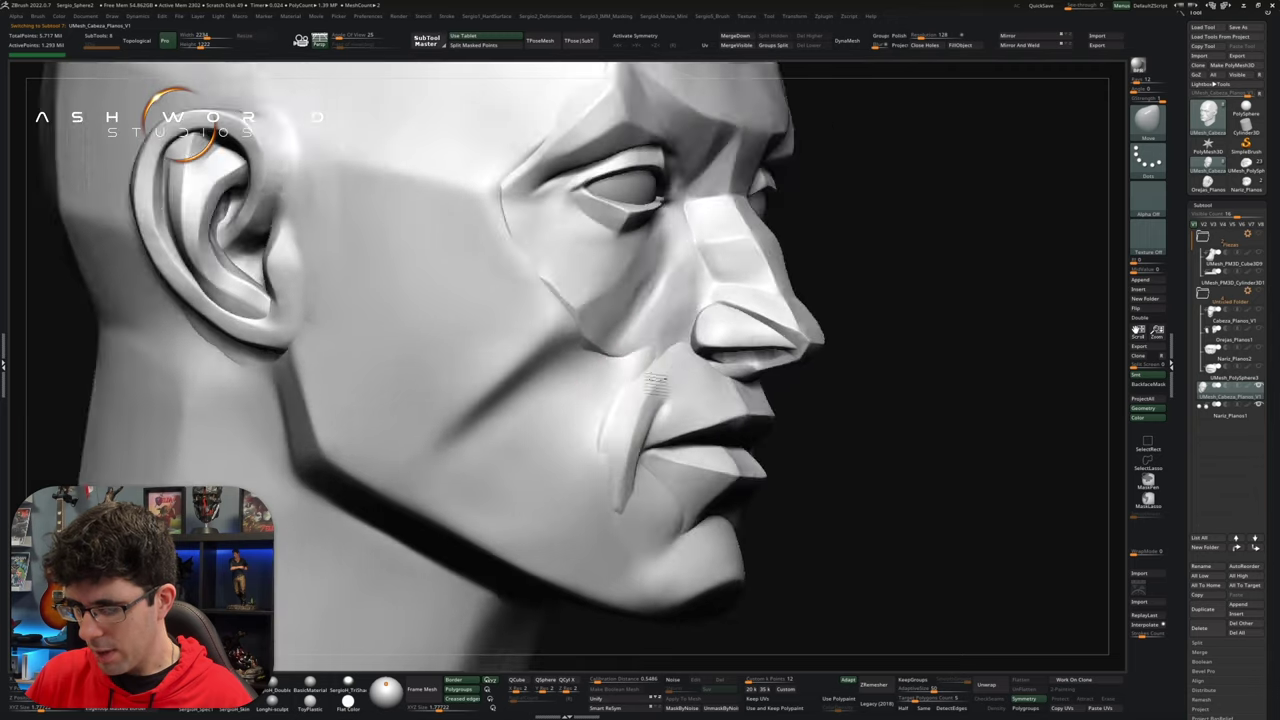
mouse_move(617, 360)
right_mouse_down()
mouse_move(663, 309)
mouse_move(705, 315)
right_mouse_up()
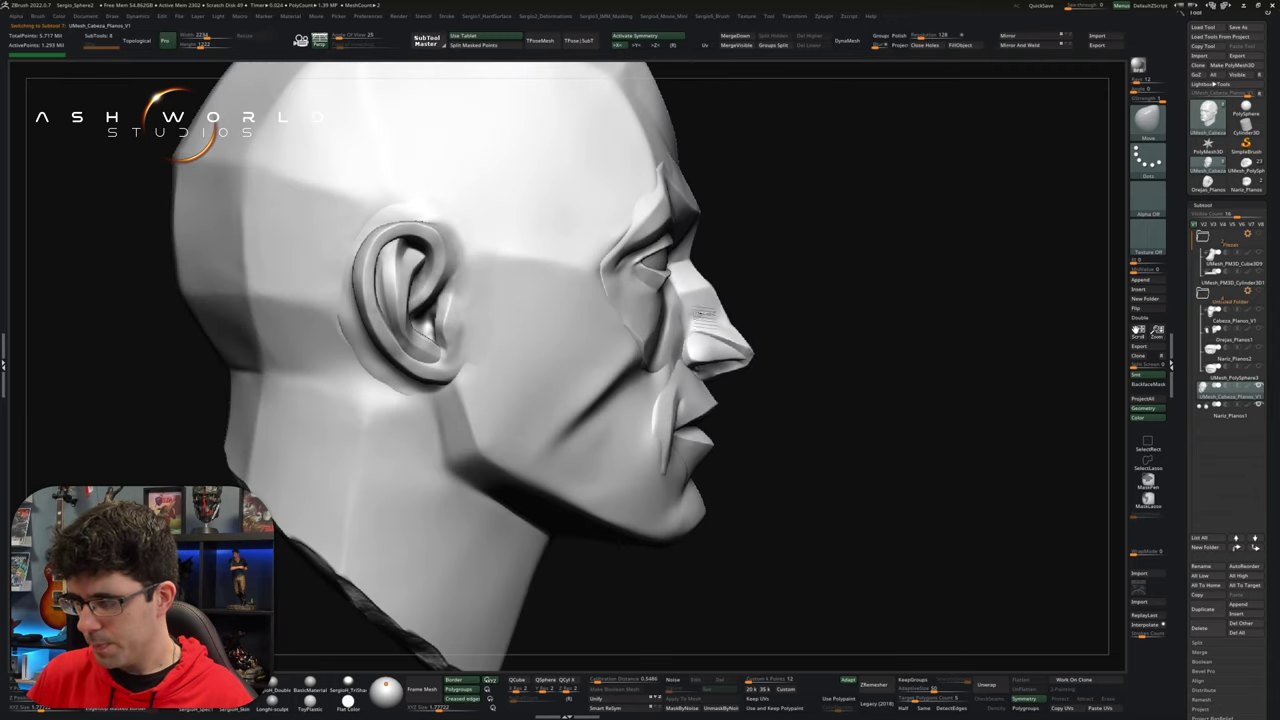
left_click_drag(837, 142, 576, 509, "ctrl+shift")
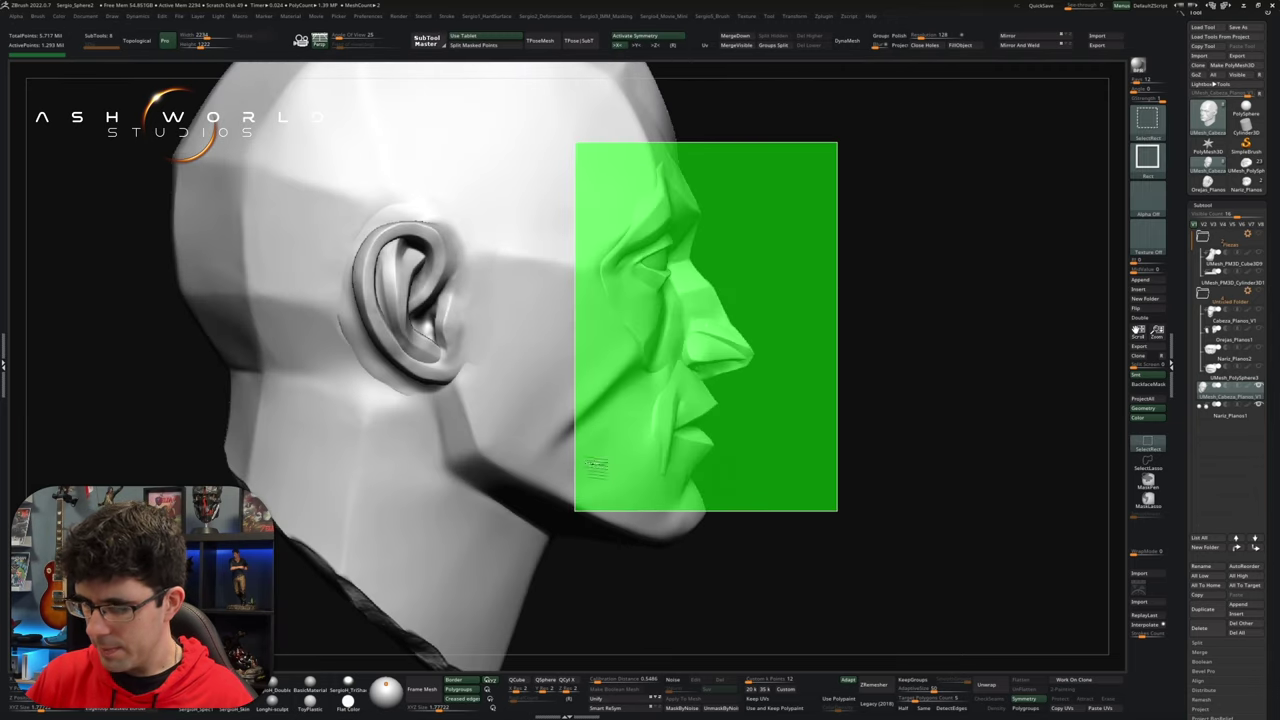
key("f")
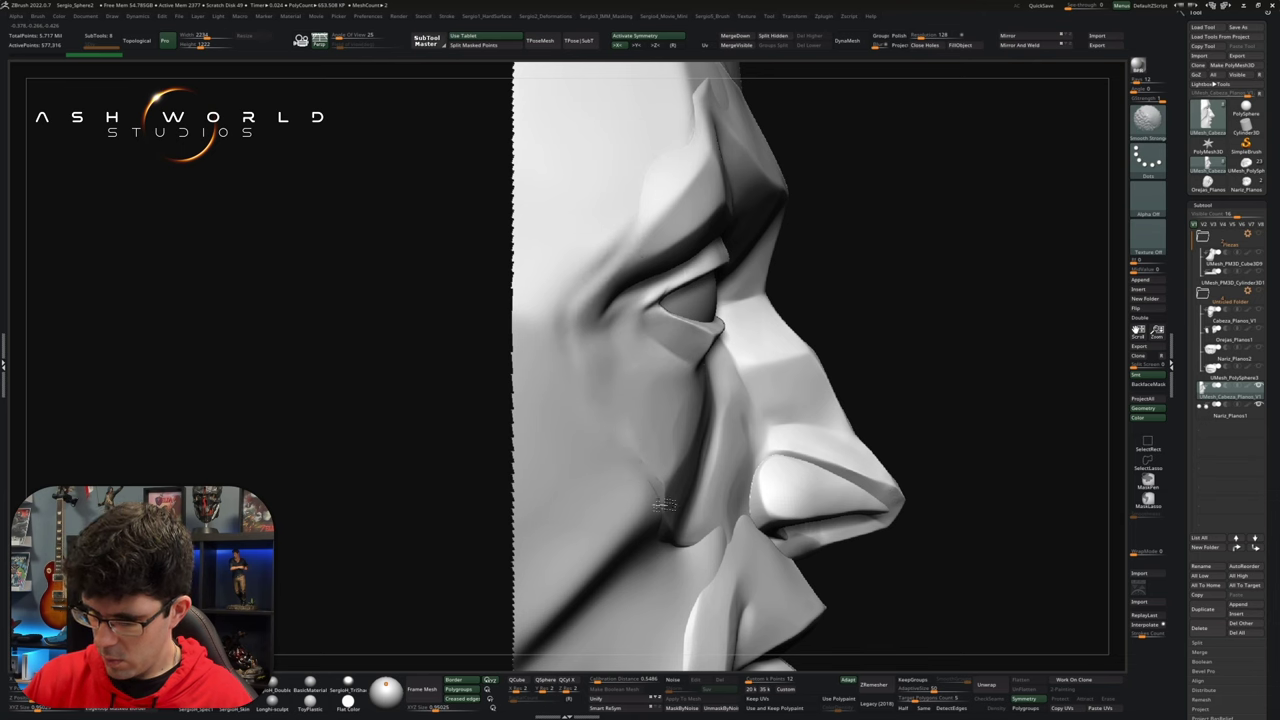
Step: Orbit to inspect the brow, nose, cheek and mouth planes, then the ear patch
right_click_drag(665, 505, 648, 270)
right_click_drag(631, 328, 687, 335)
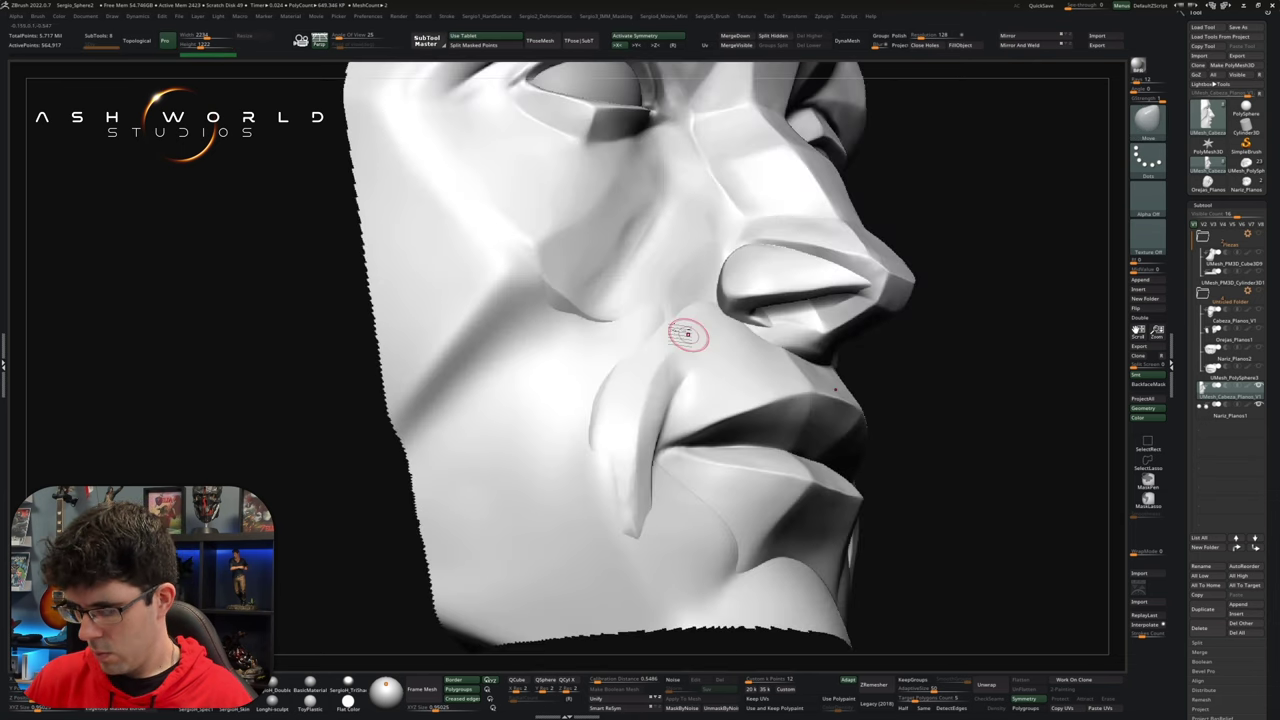
mouse_move(640, 545)
right_mouse_down()
mouse_move(770, 270)
mouse_move(820, 330)
mouse_move(871, 243)
mouse_move(737, 208)
right_mouse_up()
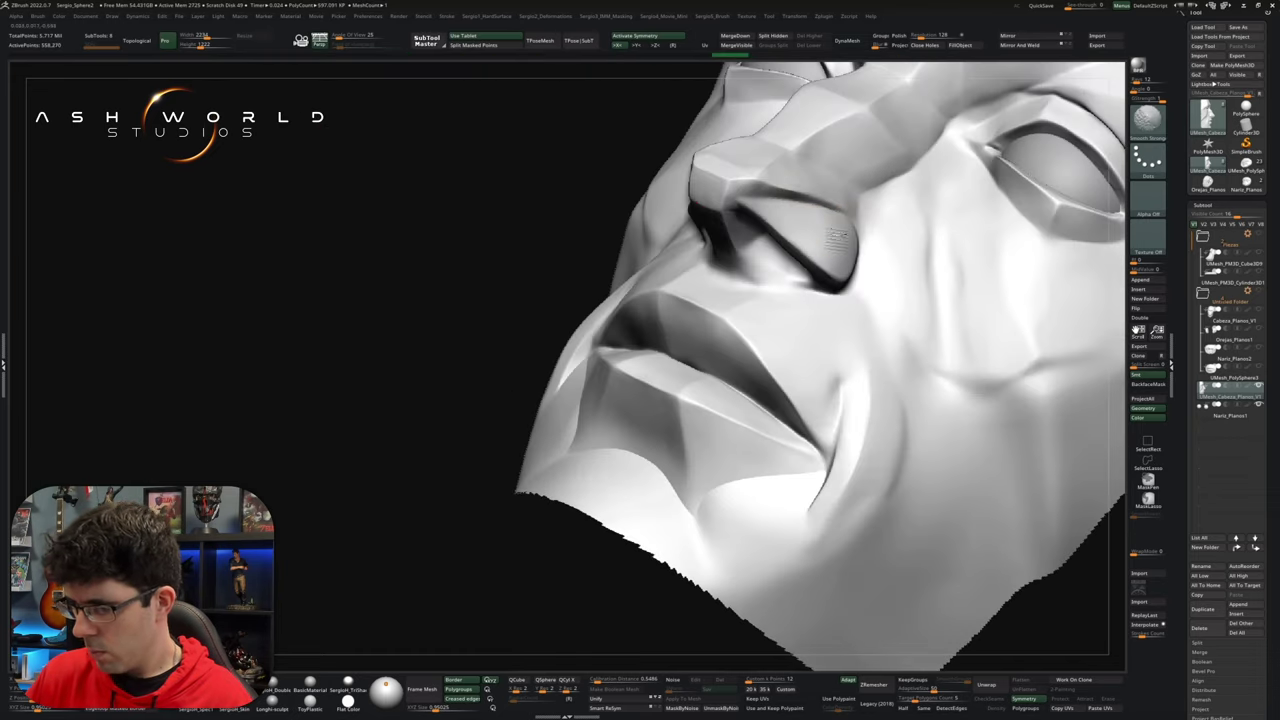
mouse_move(836, 238)
right_mouse_down()
mouse_move(905, 305)
mouse_move(880, 330)
mouse_move(920, 376)
right_mouse_up()
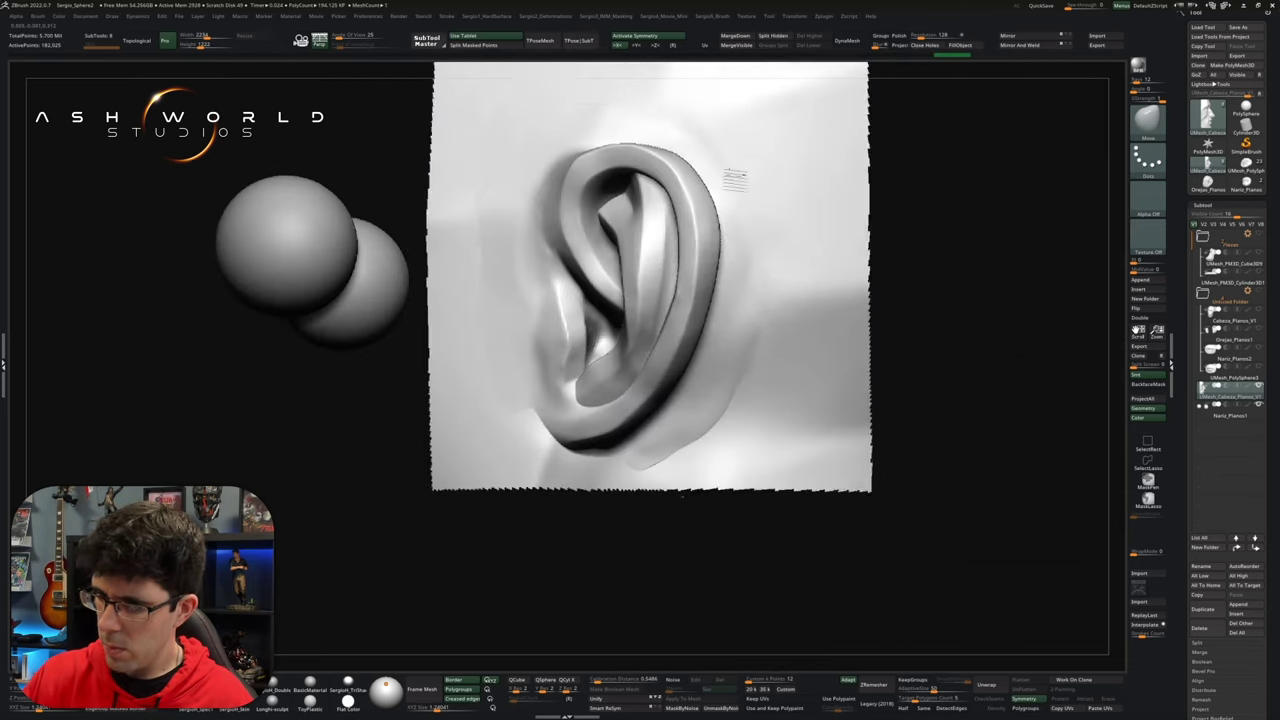
right_click_drag(735, 178, 726, 205)
mouse_move(608, 277)
right_mouse_down()
mouse_move(760, 413)
mouse_move(812, 390)
right_mouse_up()
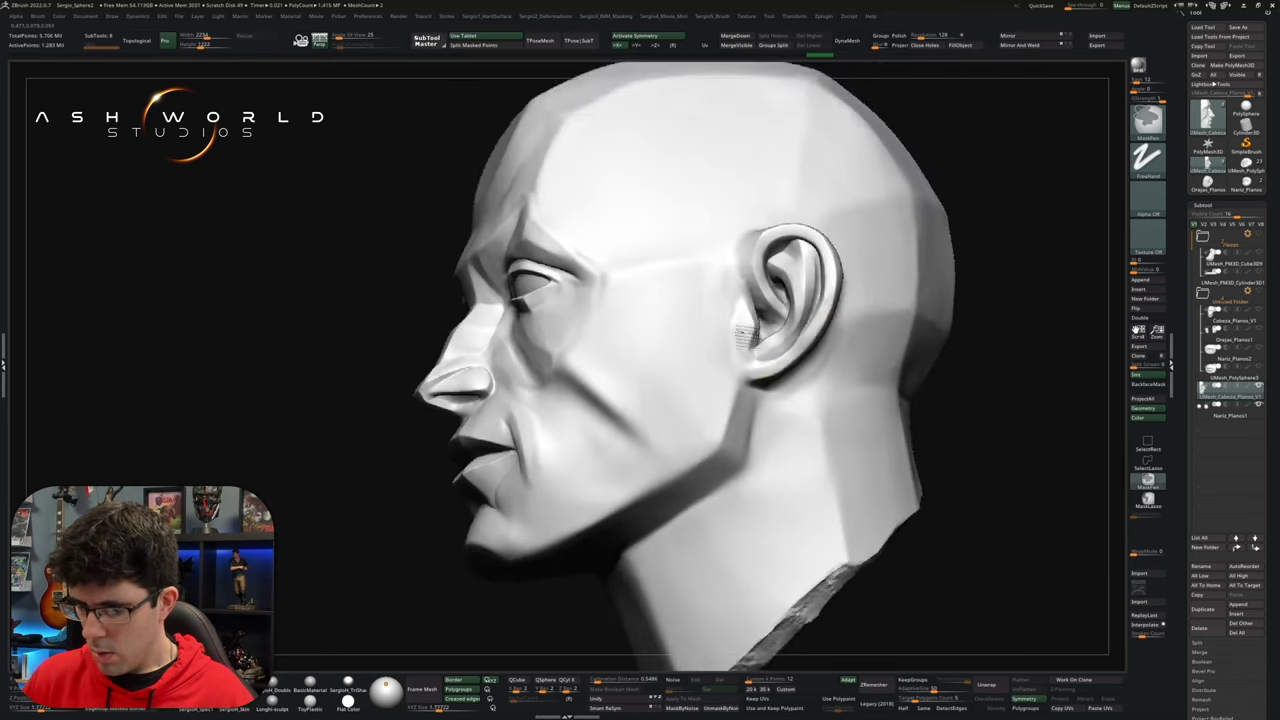
Step: Orbit through front, profile and three-quarter views while crisping the cheek and nasolabial planes
mouse_move(829, 300)
right_mouse_down()
mouse_move(768, 335)
mouse_move(782, 322)
mouse_move(851, 323)
mouse_move(700, 345)
right_mouse_up()
scroll(651, 356, "up", 3)
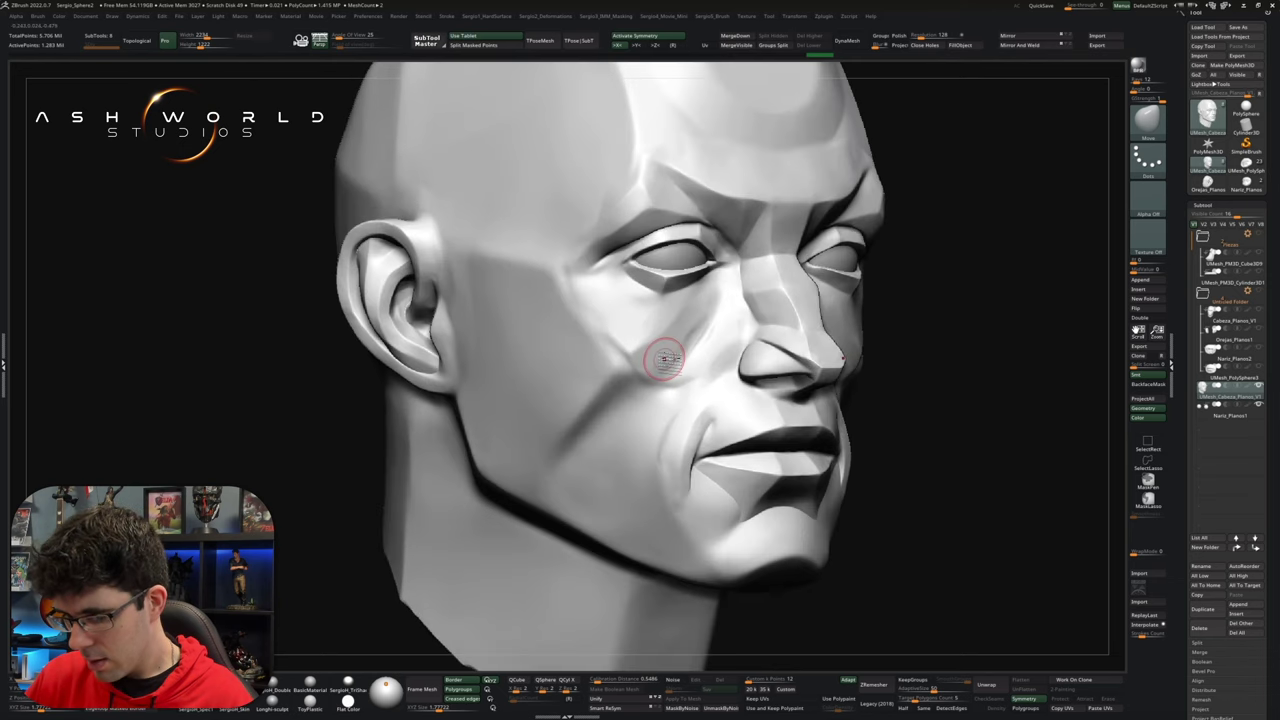
mouse_move(655, 357)
right_mouse_down()
mouse_move(700, 350)
mouse_move(668, 352)
right_mouse_up()
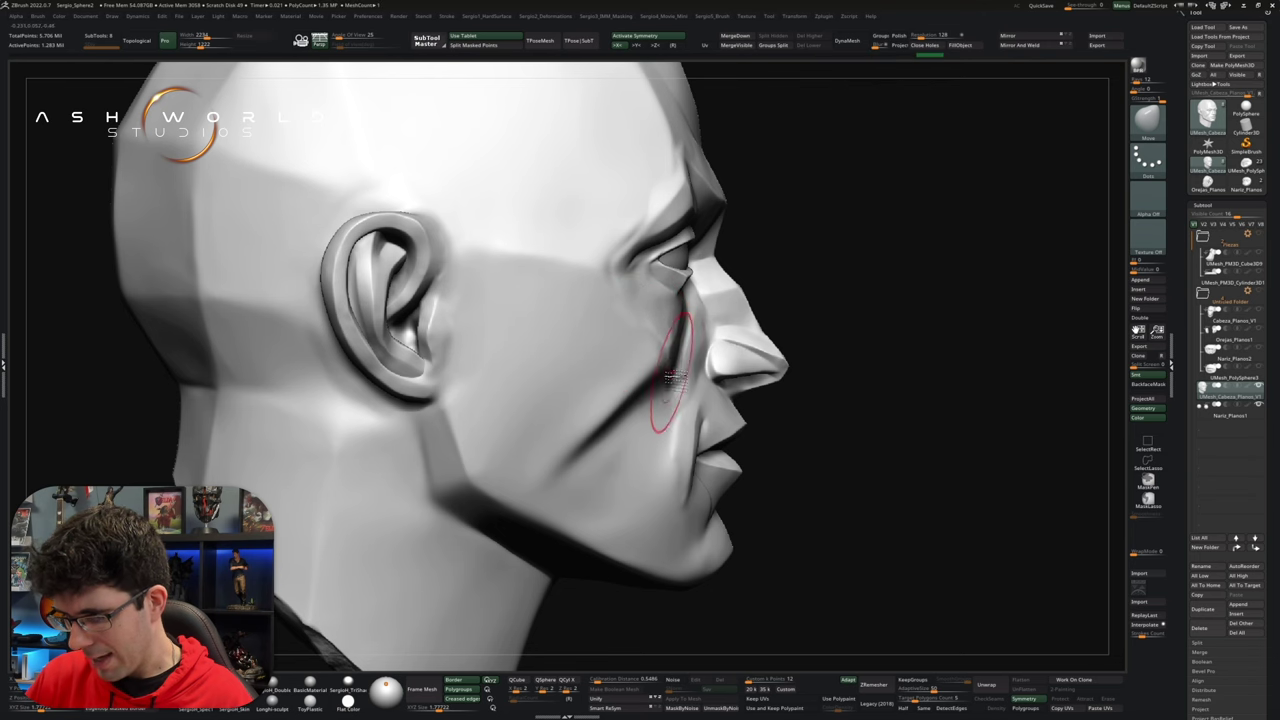
mouse_move(680, 370)
right_mouse_down()
mouse_move(668, 375)
mouse_move(688, 368)
mouse_move(677, 347)
right_mouse_up()
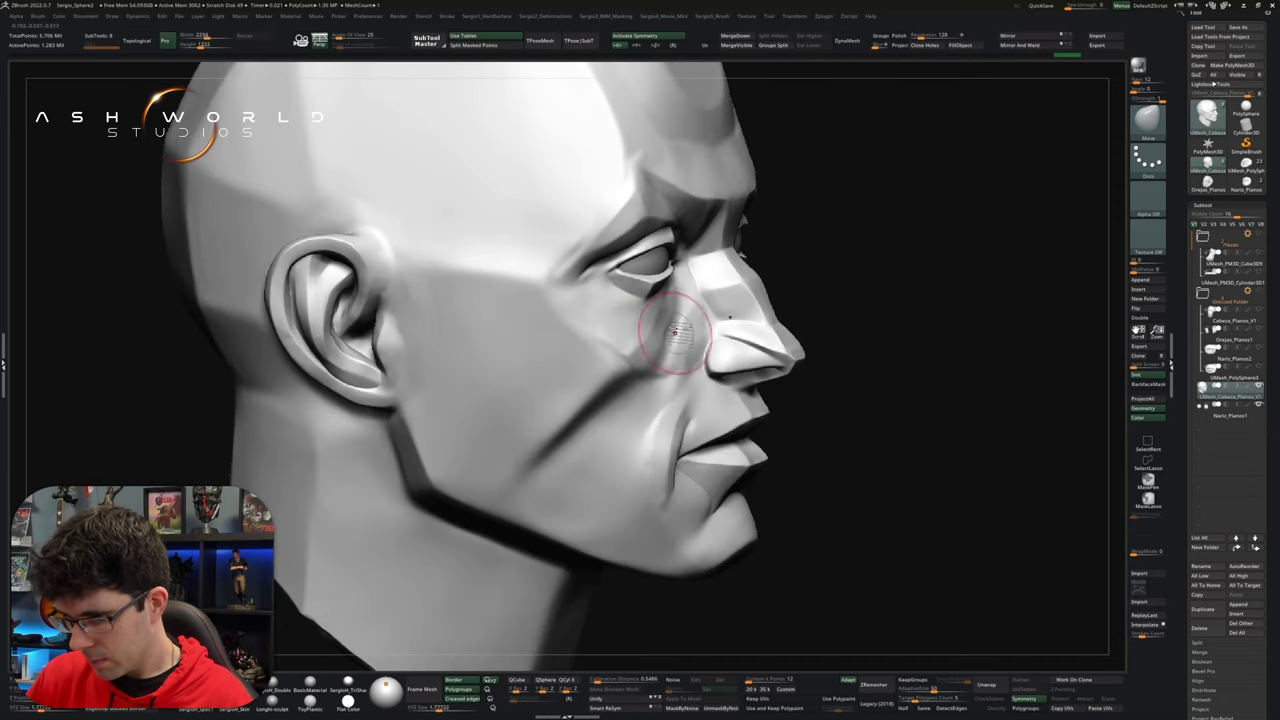
right_click_drag(660, 333, 648, 343)
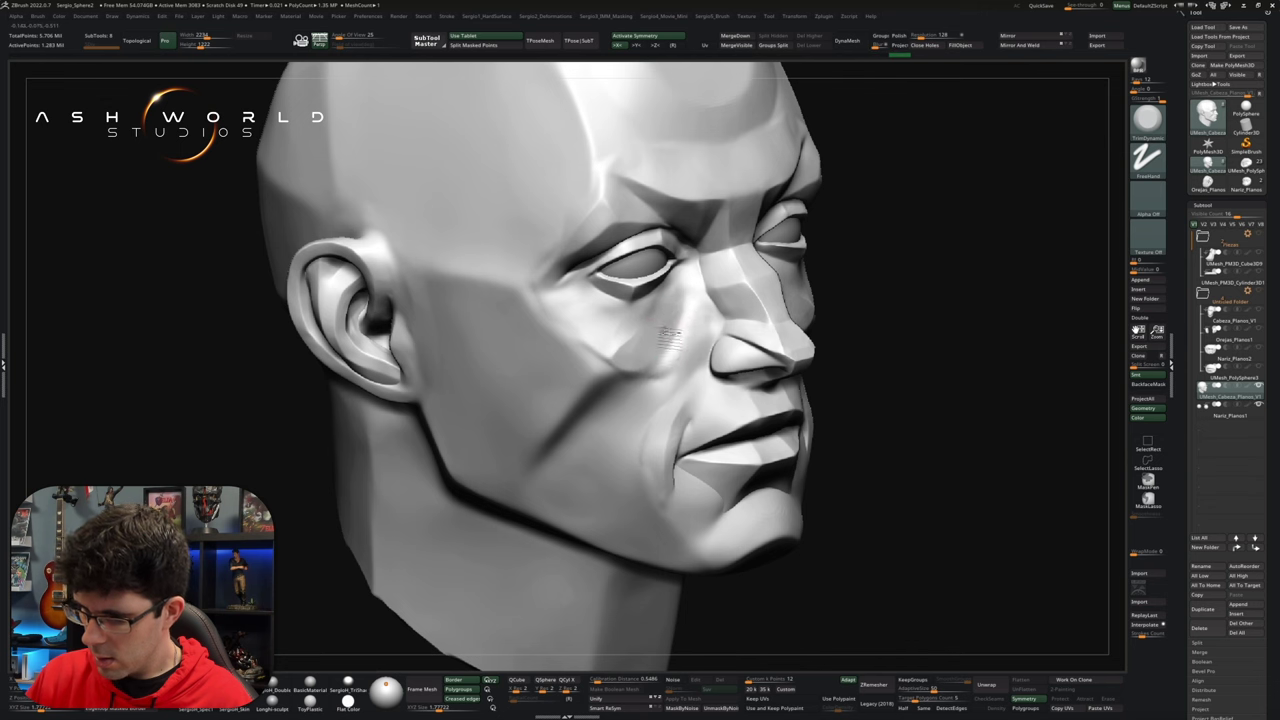
mouse_move(677, 352)
right_mouse_down()
mouse_move(648, 363)
mouse_move(737, 334)
mouse_move(663, 377)
mouse_move(640, 346)
mouse_move(626, 351)
mouse_move(626, 403)
mouse_move(665, 378)
right_mouse_up()
mouse_move(677, 335)
right_mouse_down()
mouse_move(620, 371)
mouse_move(672, 390)
mouse_move(594, 320)
mouse_move(630, 352)
mouse_move(580, 358)
mouse_move(642, 350)
mouse_move(528, 492)
mouse_move(614, 425)
mouse_move(632, 385)
right_mouse_up()
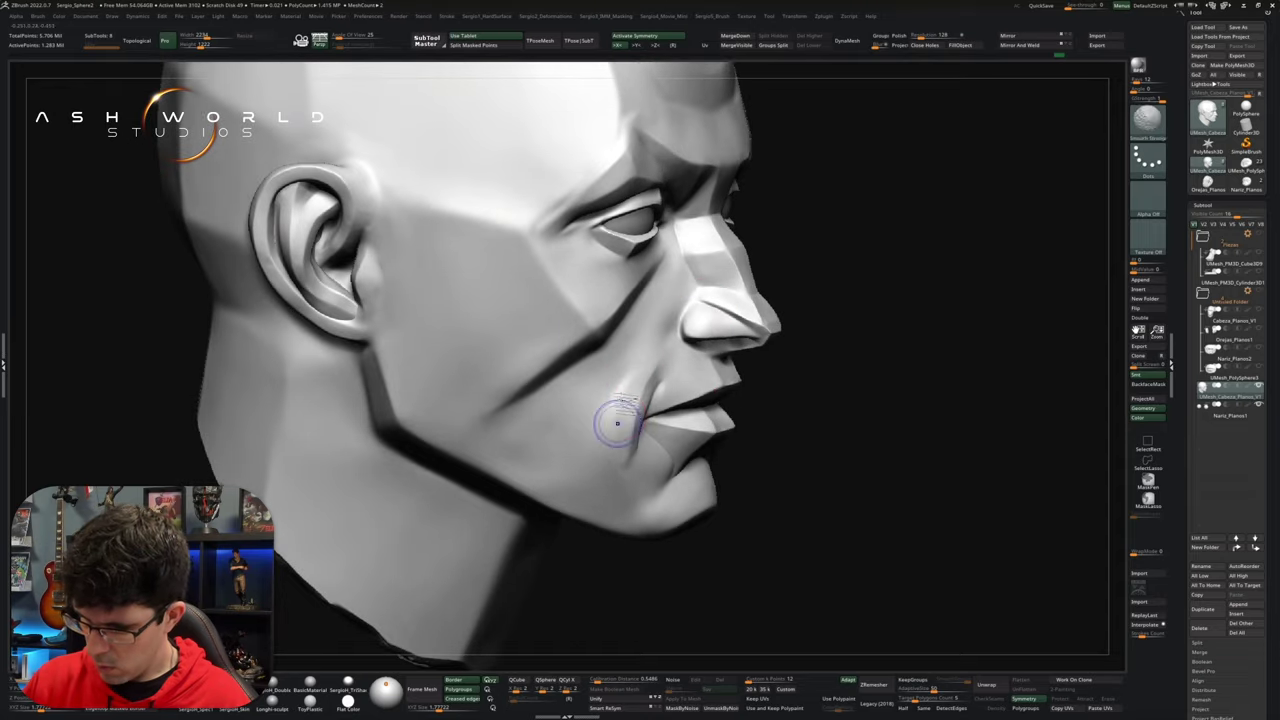
mouse_move(620, 432)
right_mouse_down()
mouse_move(636, 478)
mouse_move(660, 330)
mouse_move(703, 251)
mouse_move(704, 310)
mouse_move(680, 326)
mouse_move(663, 434)
mouse_move(638, 410)
right_mouse_up()
Step: Isolate the mouth region and frame it in view
left_click_drag(570, 329, 749, 511, "ctrl+shift")
key("f")
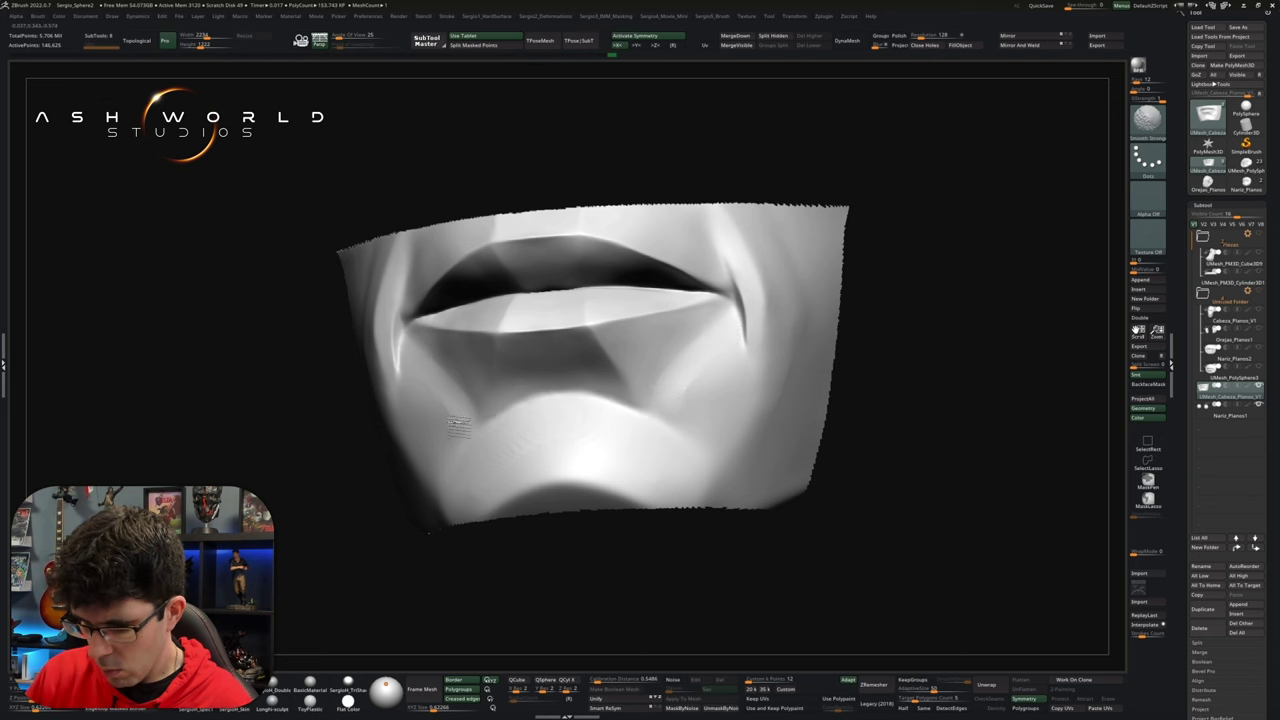
right_click_drag(640, 405, 580, 420)
Step: Plane and smooth the mouth corners and chin with TrimDynamic and Smooth, then enlarge the brush
key("b")
key("t")
key("d")
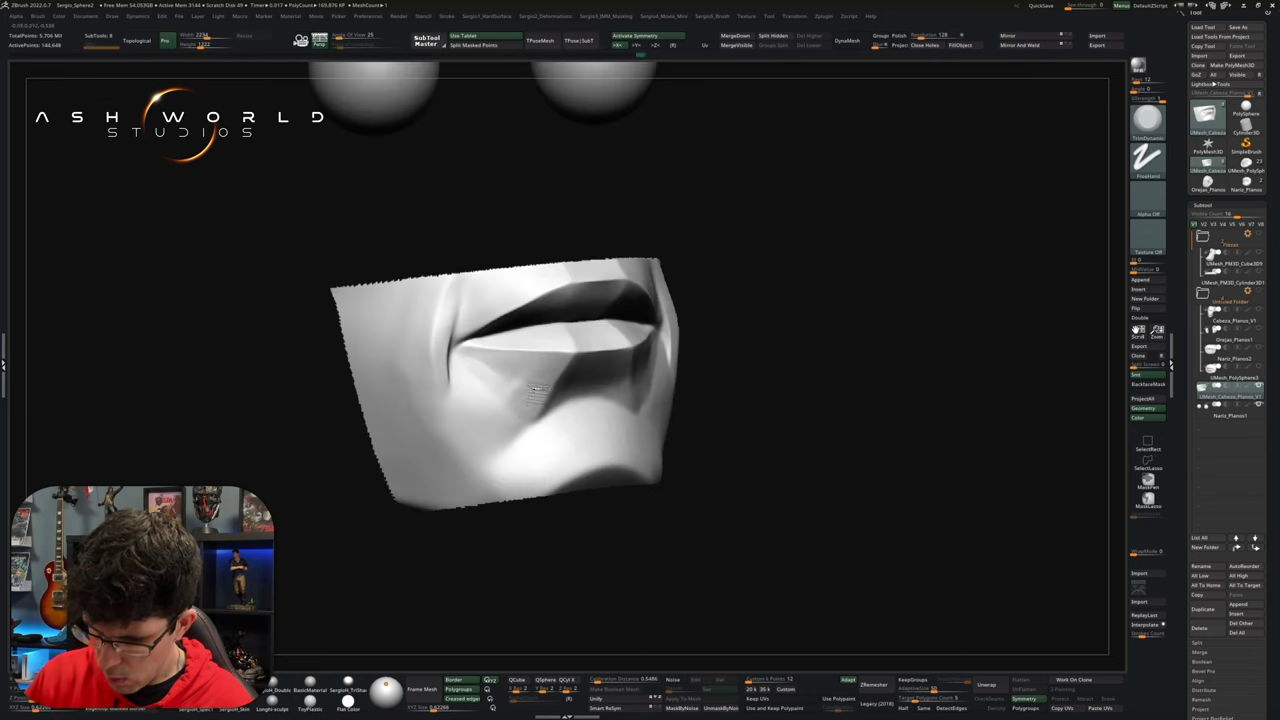
key("shift")
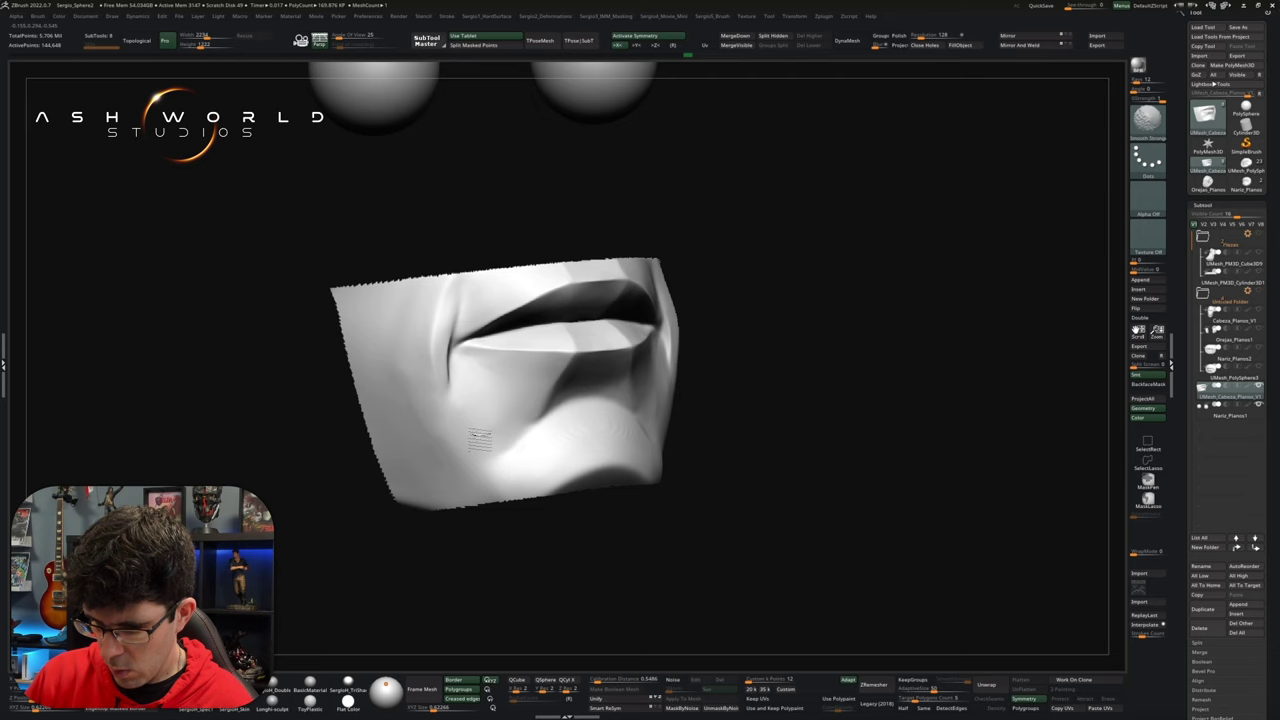
right_click_drag(480, 440, 505, 400)
mouse_move(650, 368)
right_mouse_down()
mouse_move(500, 420)
mouse_move(500, 371)
mouse_move(545, 432)
mouse_move(497, 425)
right_mouse_up()
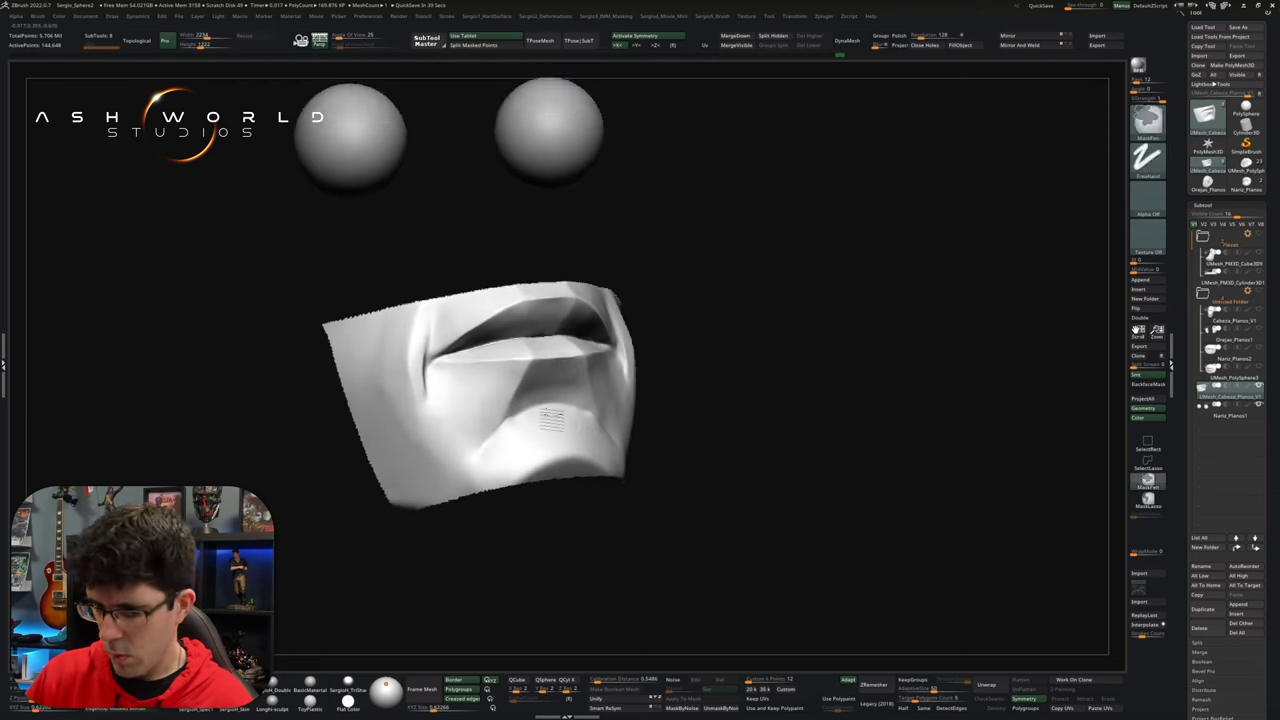
key("s")
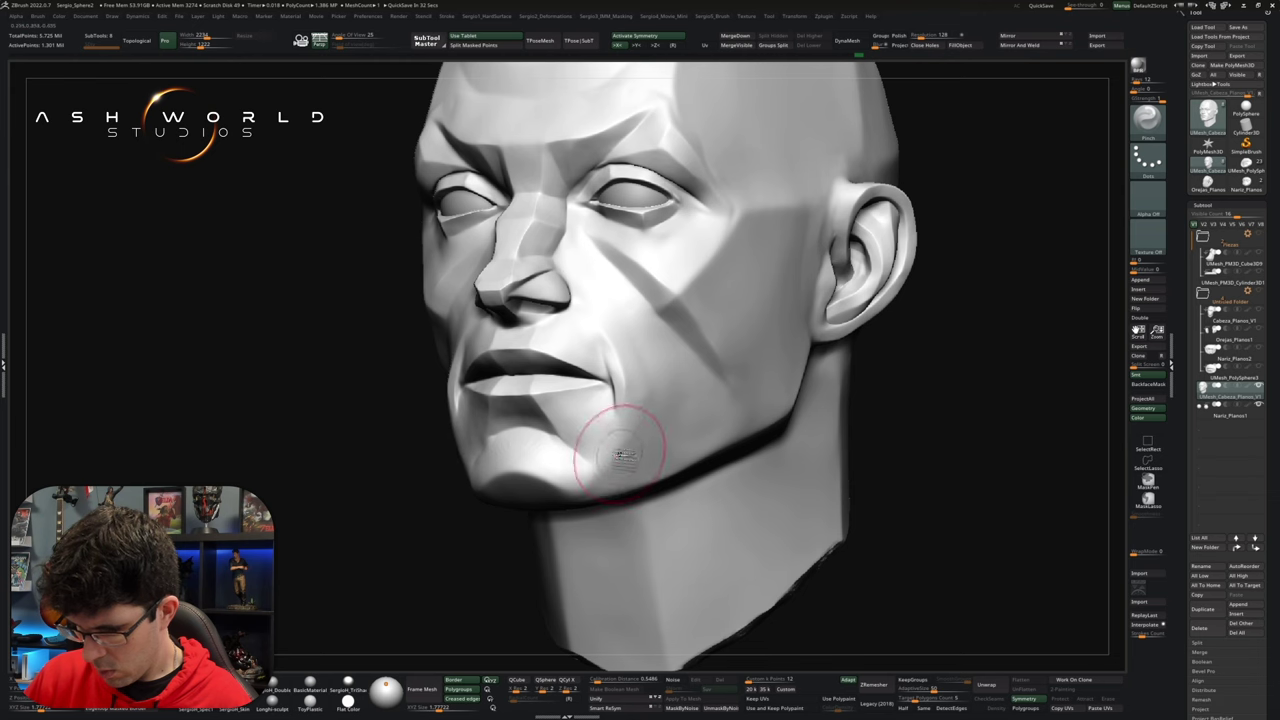
Step: Orbit the head through both profiles and an upward tilt, ending on a close side view of the ear
mouse_move(614, 465)
right_mouse_down()
mouse_move(464, 348)
mouse_move(738, 342)
right_mouse_up()
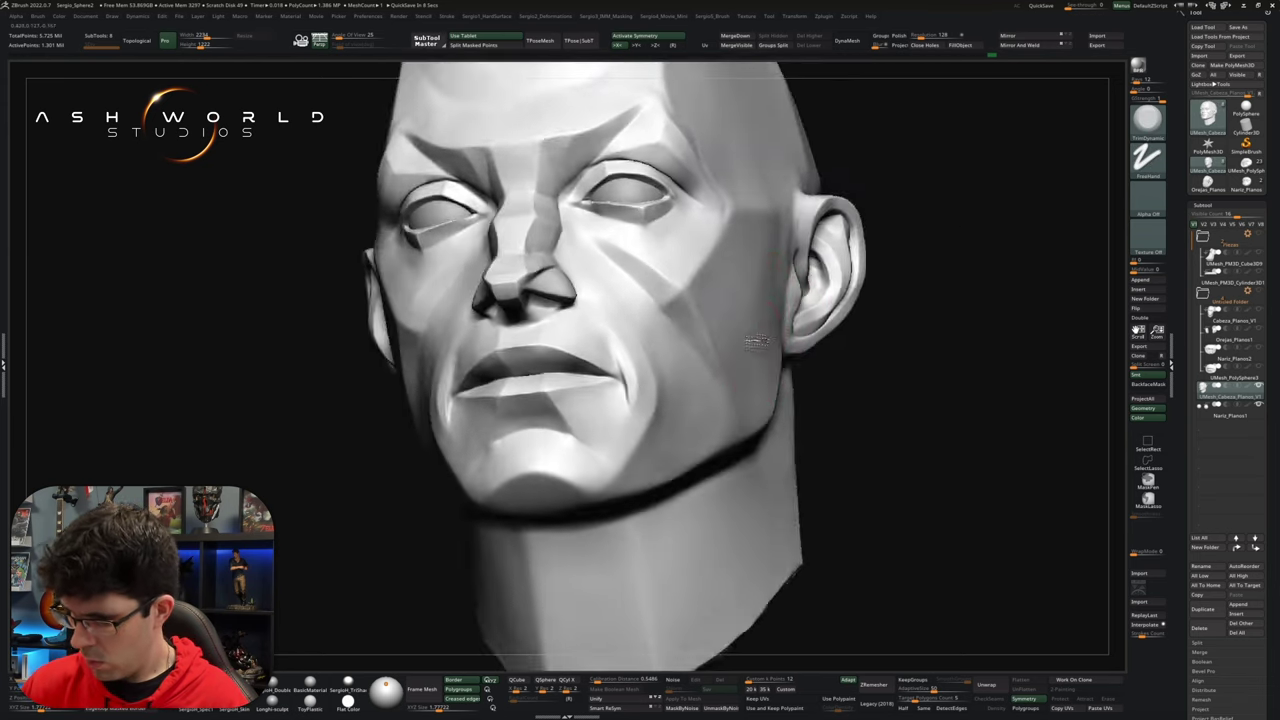
mouse_move(757, 341)
right_mouse_down()
mouse_move(709, 457)
mouse_move(749, 320)
right_mouse_up()
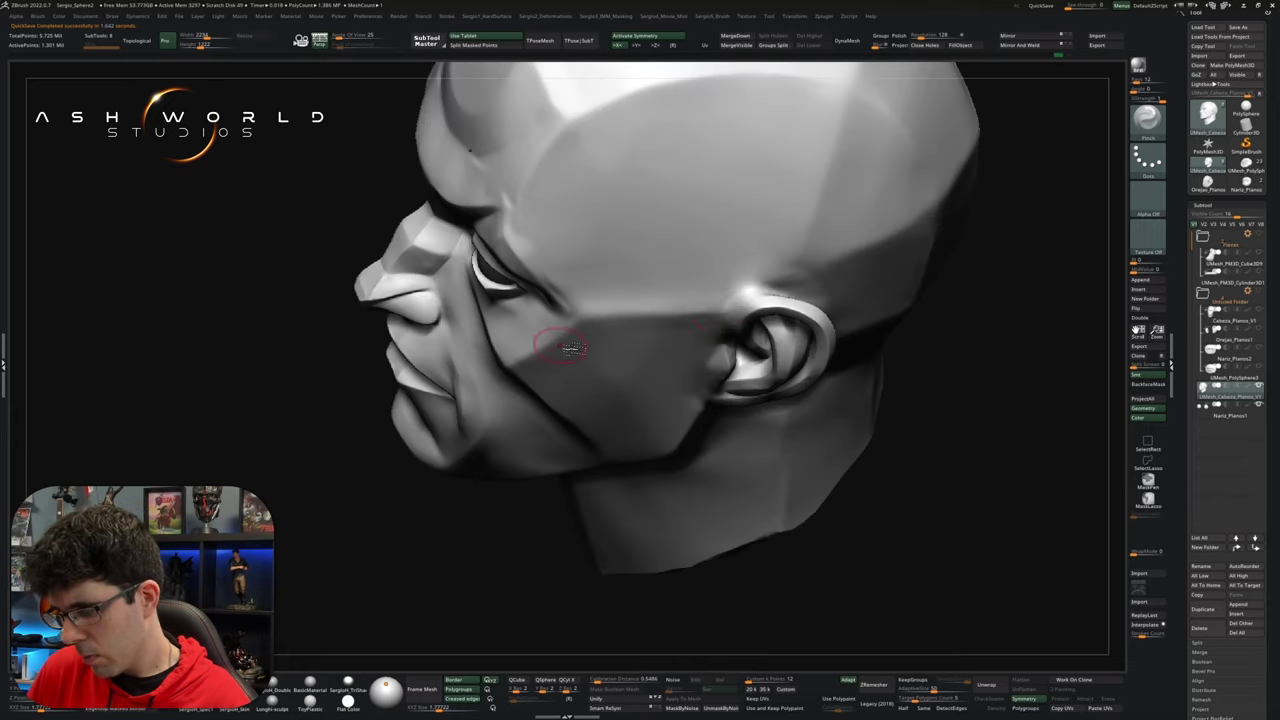
mouse_move(565, 348)
right_mouse_down()
mouse_move(742, 297)
mouse_move(687, 432)
mouse_move(745, 425)
mouse_move(678, 445)
mouse_move(700, 452)
mouse_move(671, 449)
mouse_move(734, 380)
mouse_move(660, 396)
right_mouse_up()
right_click_drag(677, 334, 695, 385, "ctrl")
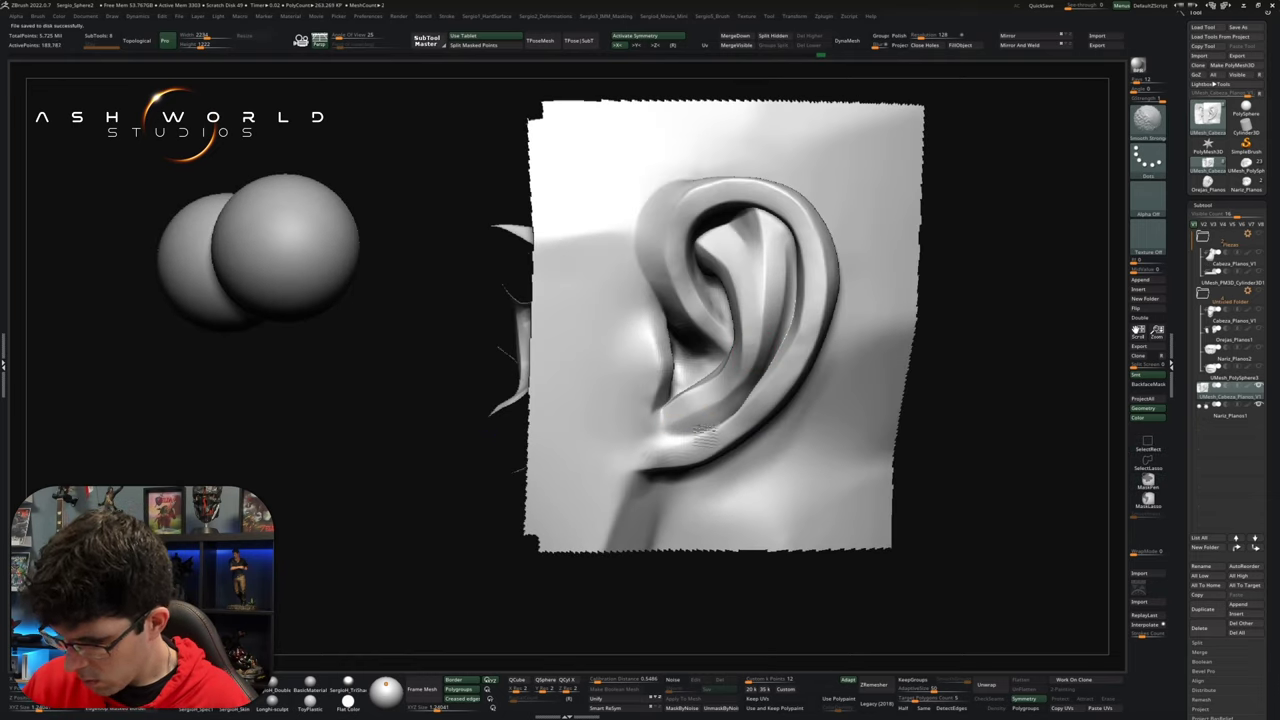
Step: Orbit around the isolated ear piece until it faces the camera
right_click_drag(800, 315, 795, 240)
right_click_drag(730, 241, 682, 383)
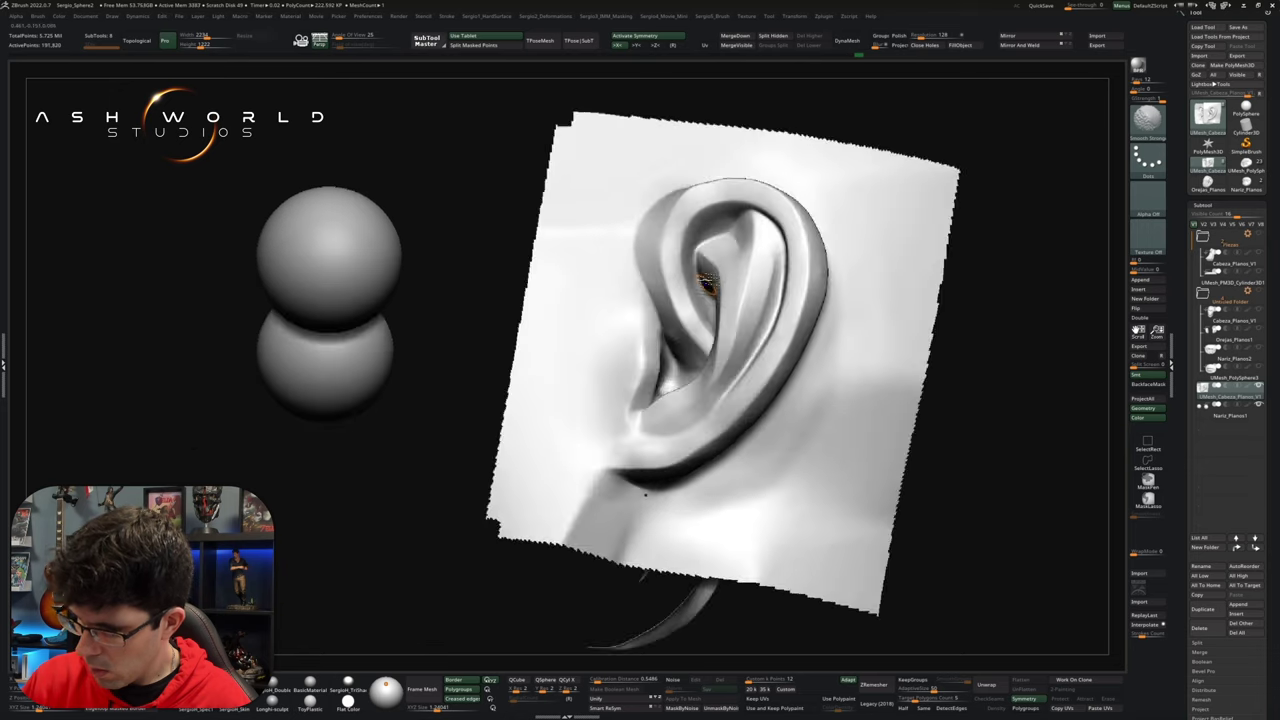
mouse_move(742, 258)
right_mouse_down()
mouse_move(747, 298)
mouse_move(785, 270)
right_mouse_up()
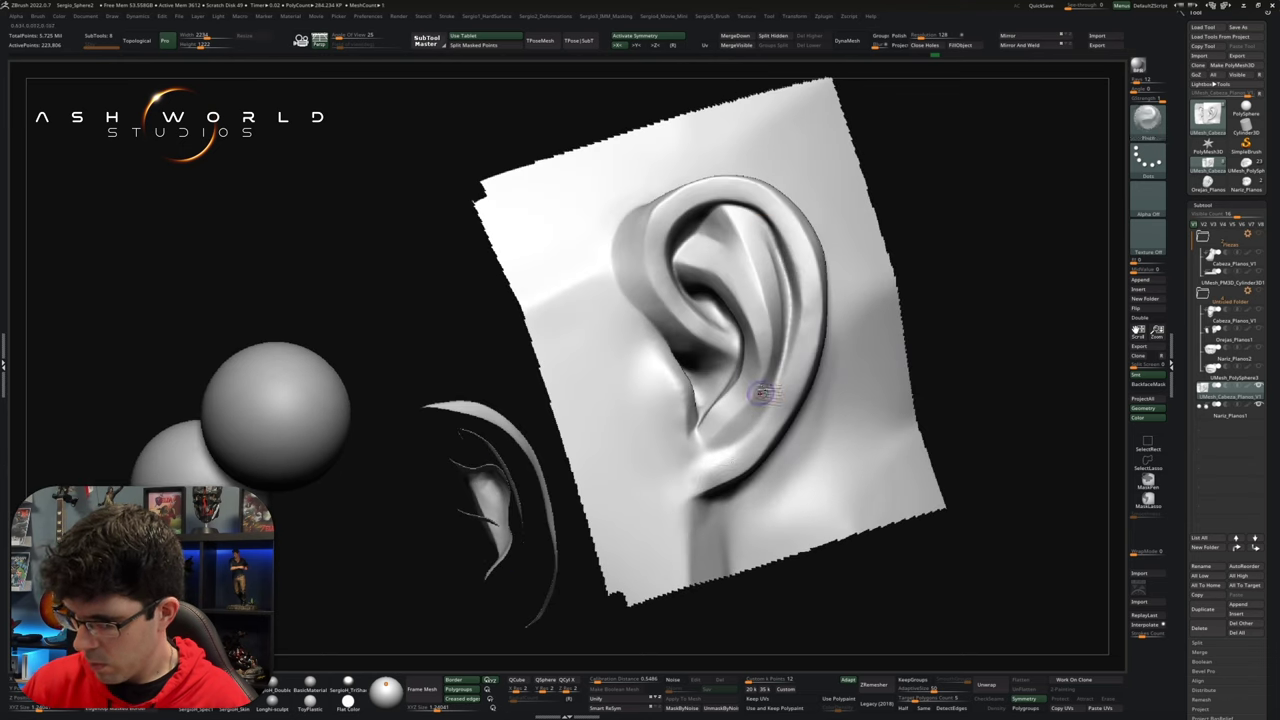
mouse_move(766, 396)
right_mouse_down()
mouse_move(814, 397)
mouse_move(838, 346)
mouse_move(808, 288)
right_mouse_up()
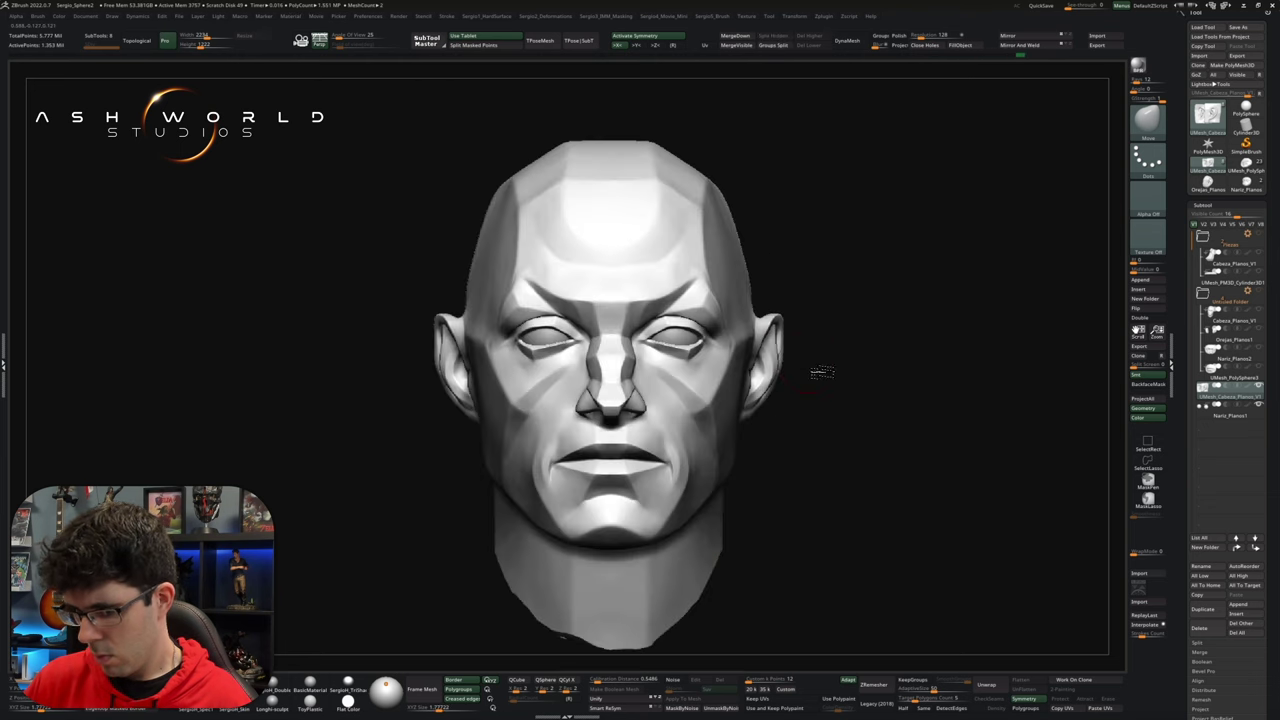
Step: Turn the full head through three-quarter, front and profile views with the TrimDynamic brush (BTD) selected
mouse_move(822, 372)
right_mouse_down()
mouse_move(700, 380)
mouse_move(665, 280)
mouse_move(654, 286)
right_mouse_up()
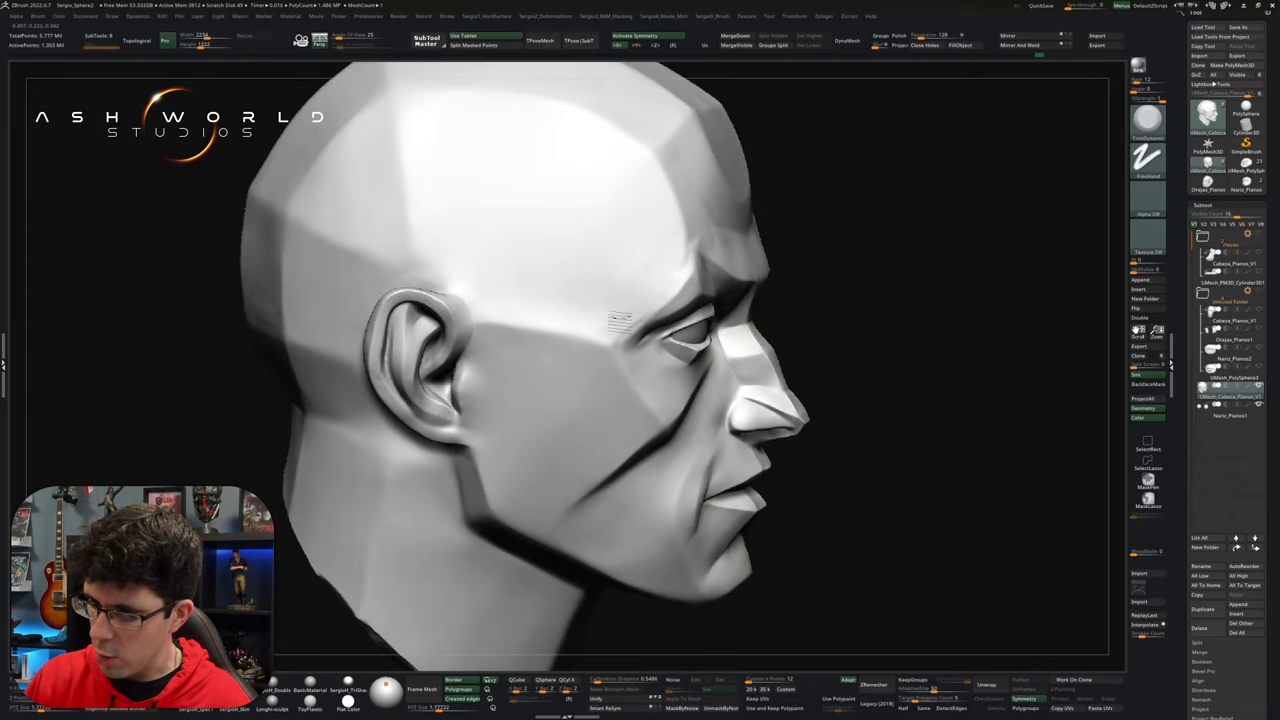
mouse_move(668, 283)
right_mouse_down()
mouse_move(857, 243)
mouse_move(678, 287)
right_mouse_up()
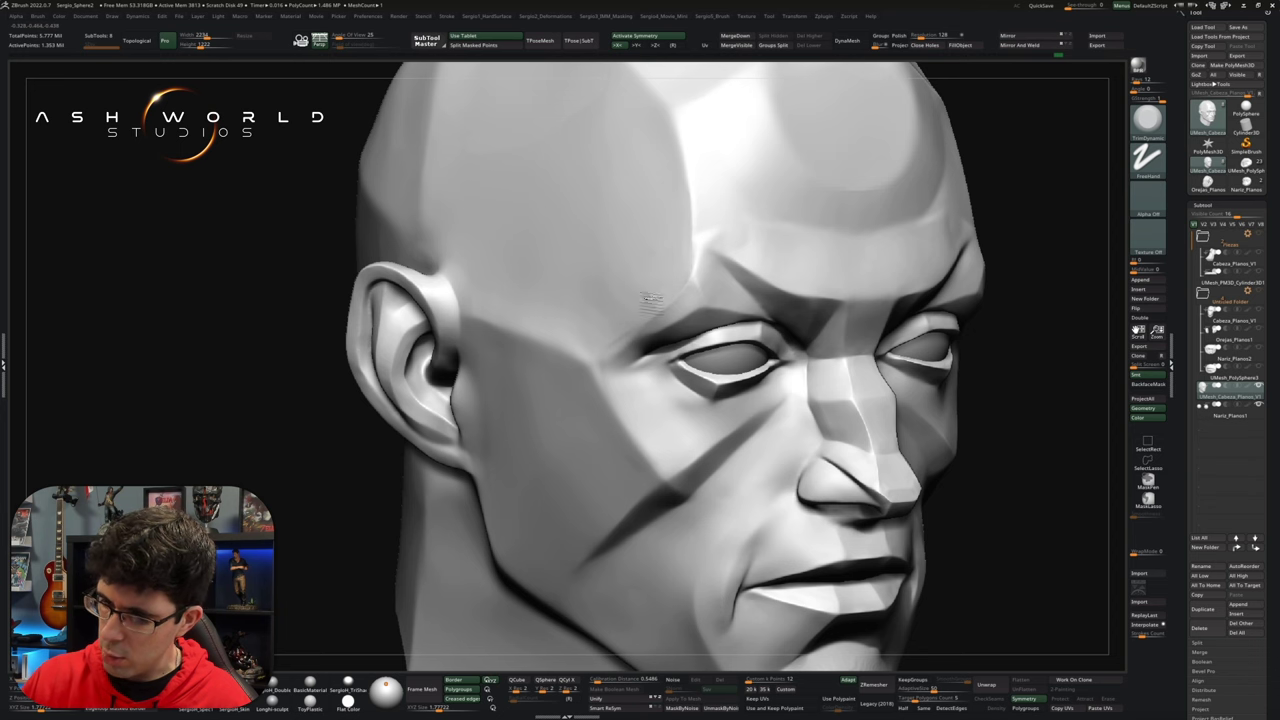
mouse_move(681, 230)
right_mouse_down()
mouse_move(635, 313)
mouse_move(662, 288)
mouse_move(588, 383)
right_mouse_up()
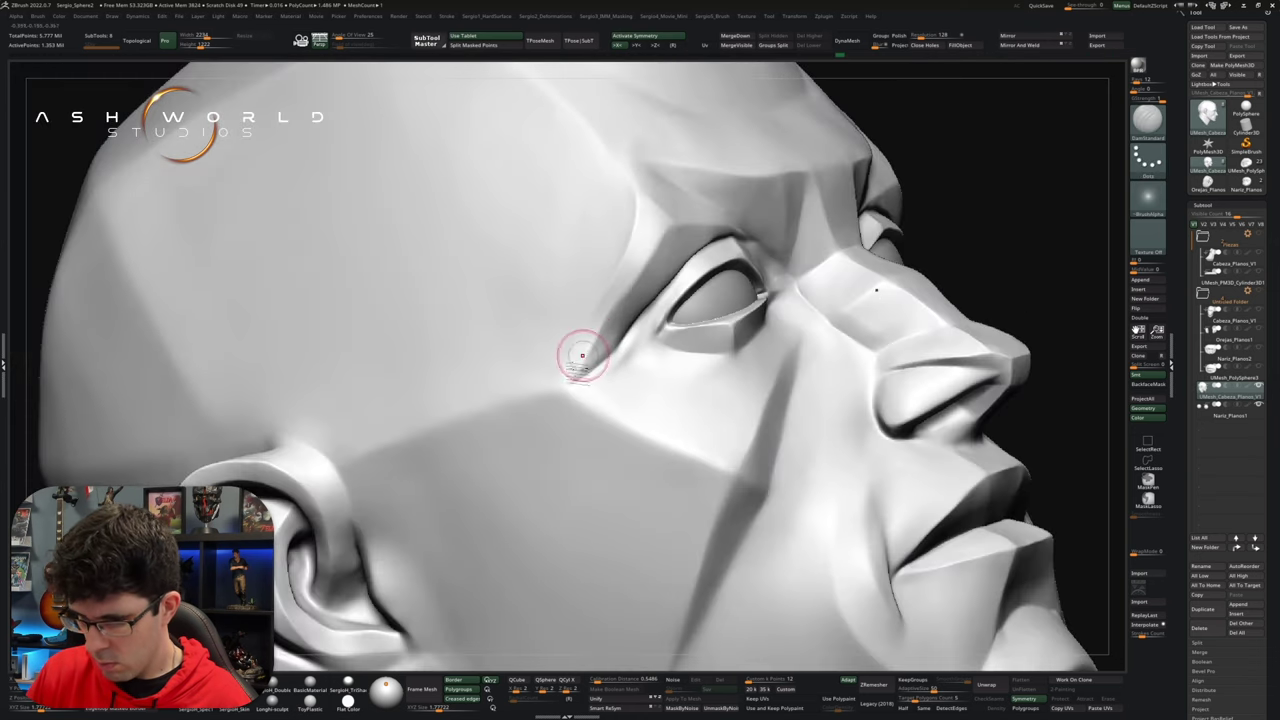
key("b")
key("t")
key("d")
mouse_move(603, 315)
right_mouse_down()
mouse_move(608, 343)
mouse_move(623, 297)
right_mouse_up()
Step: Select the Standard brush (BST), view the eye and nose from below, and frame the head
key("b")
key("s")
key("t")
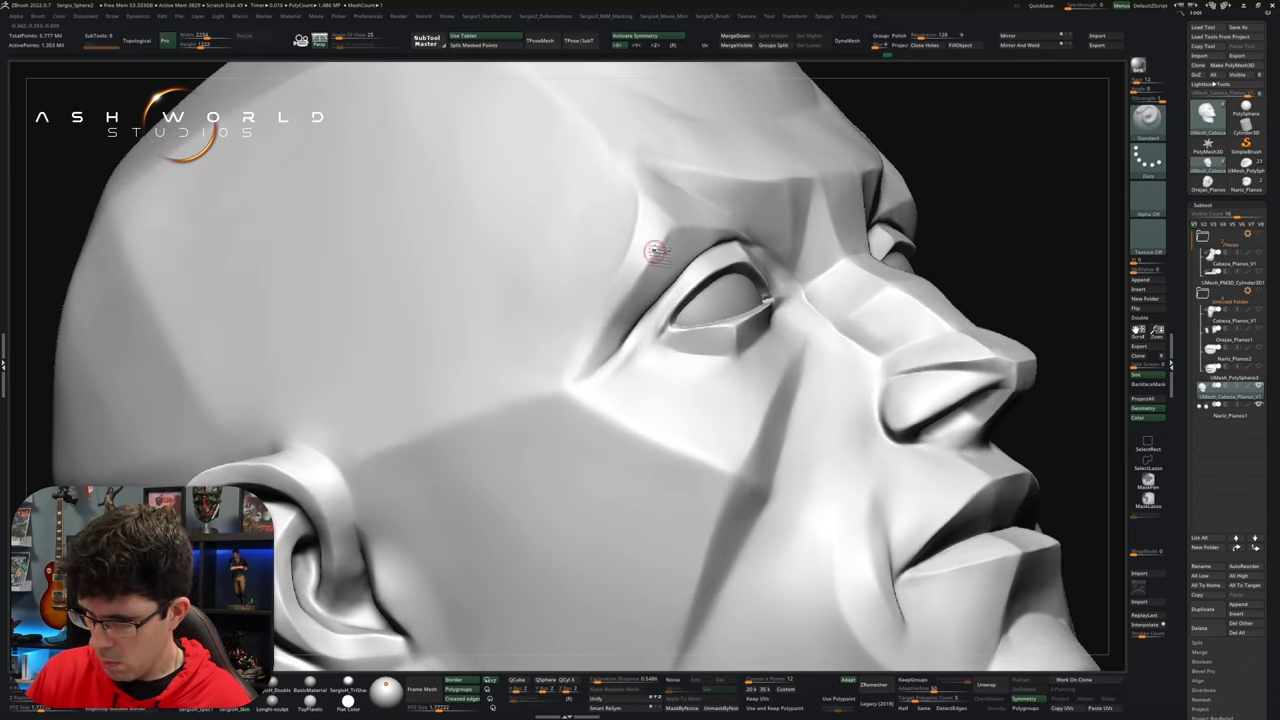
mouse_move(660, 250)
right_mouse_down()
mouse_move(634, 343)
mouse_move(653, 318)
mouse_move(649, 328)
mouse_move(780, 330)
mouse_move(857, 366)
right_mouse_up()
key("f")
Step: With TrimDynamic, turn the head through side and frontal views, then switch to DamStandard (BDS)
key("b")
key("t")
key("d")
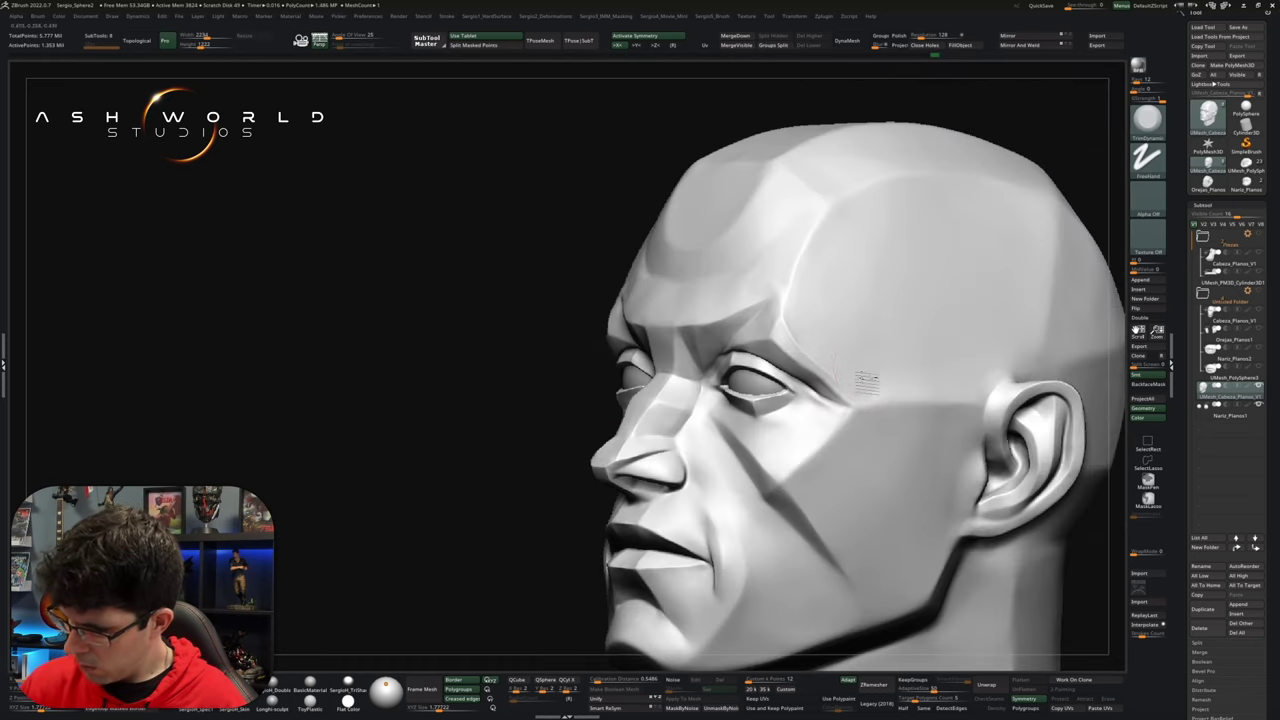
mouse_move(813, 295)
right_mouse_down()
mouse_move(800, 206)
mouse_move(814, 271)
mouse_move(706, 213)
right_mouse_up()
mouse_move(794, 276)
right_mouse_down()
mouse_move(771, 286)
mouse_move(797, 345)
mouse_move(937, 291)
mouse_move(990, 330)
mouse_move(730, 404)
right_mouse_up()
key("f")
key("b")
key("d")
key("s")
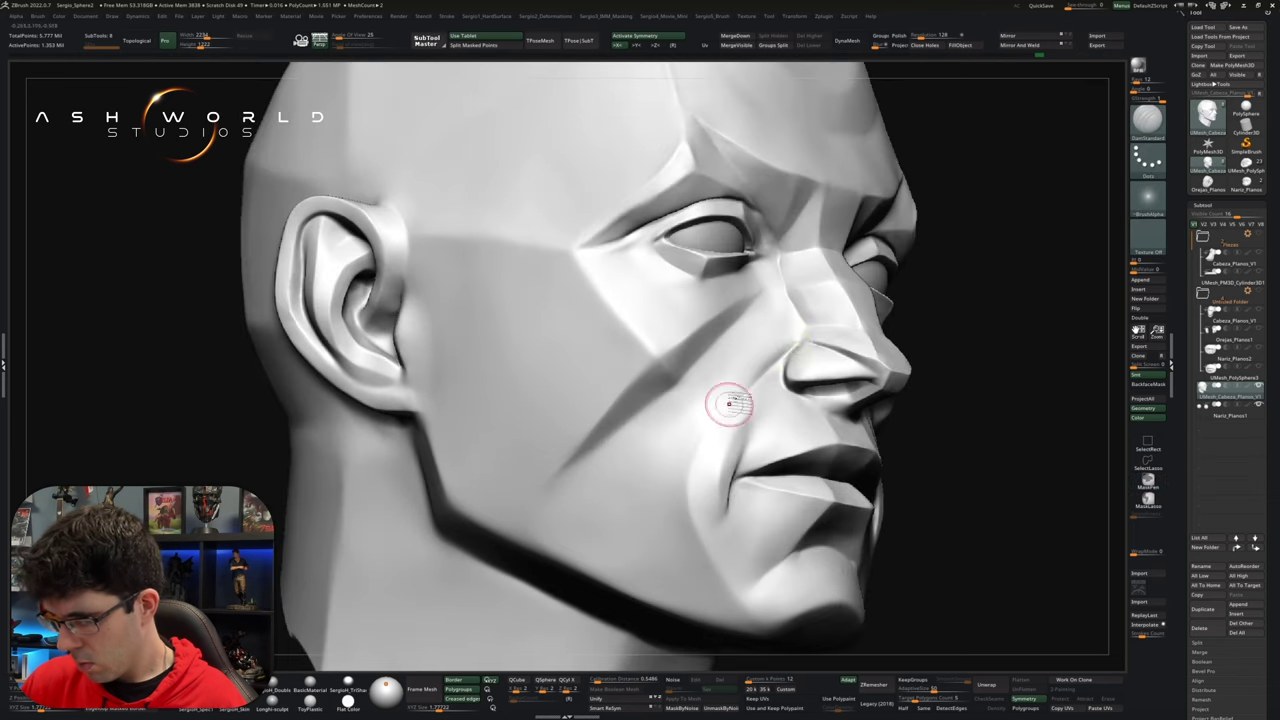
Step: Orbit the head through frontal, three-quarter and side views of the face, cheek and ear, reframing it
right_click_drag(796, 338, 771, 337, "shift")
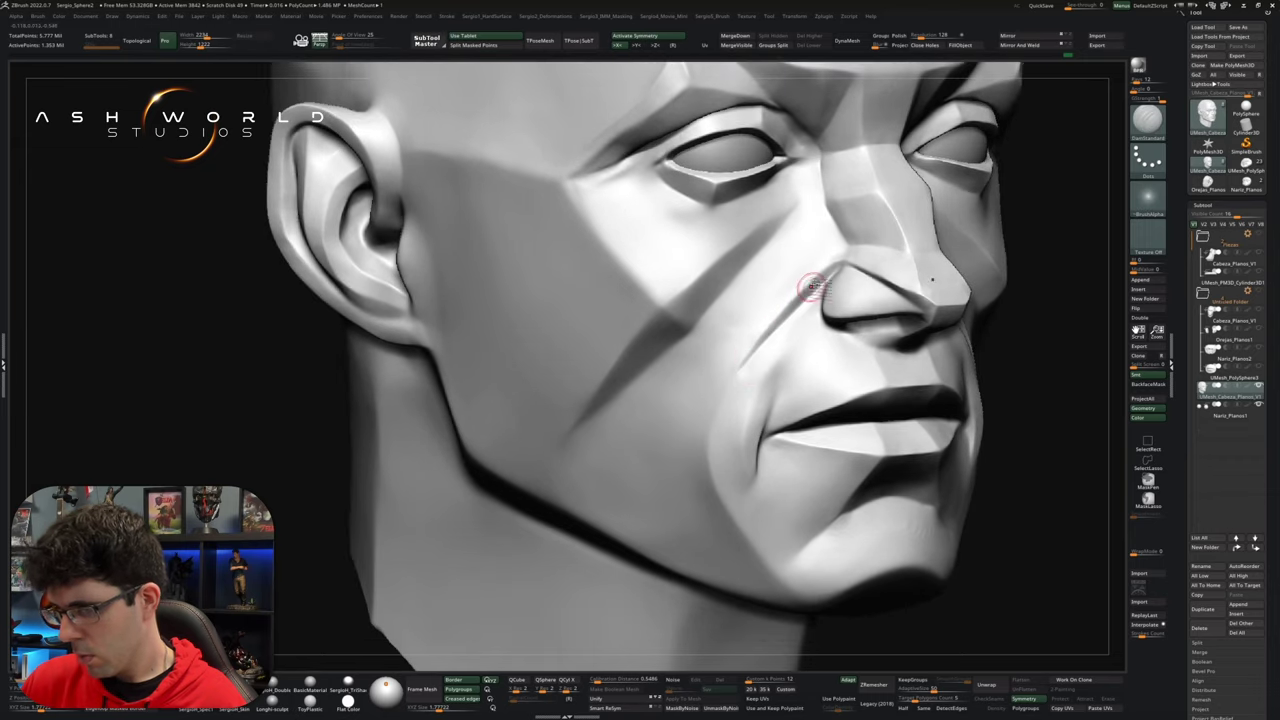
mouse_move(851, 266)
right_mouse_down()
mouse_move(785, 345)
mouse_move(777, 386)
mouse_move(829, 371)
mouse_move(766, 429)
mouse_move(810, 397)
mouse_move(808, 314)
mouse_move(765, 306)
mouse_move(791, 280)
mouse_move(805, 303)
right_mouse_up()
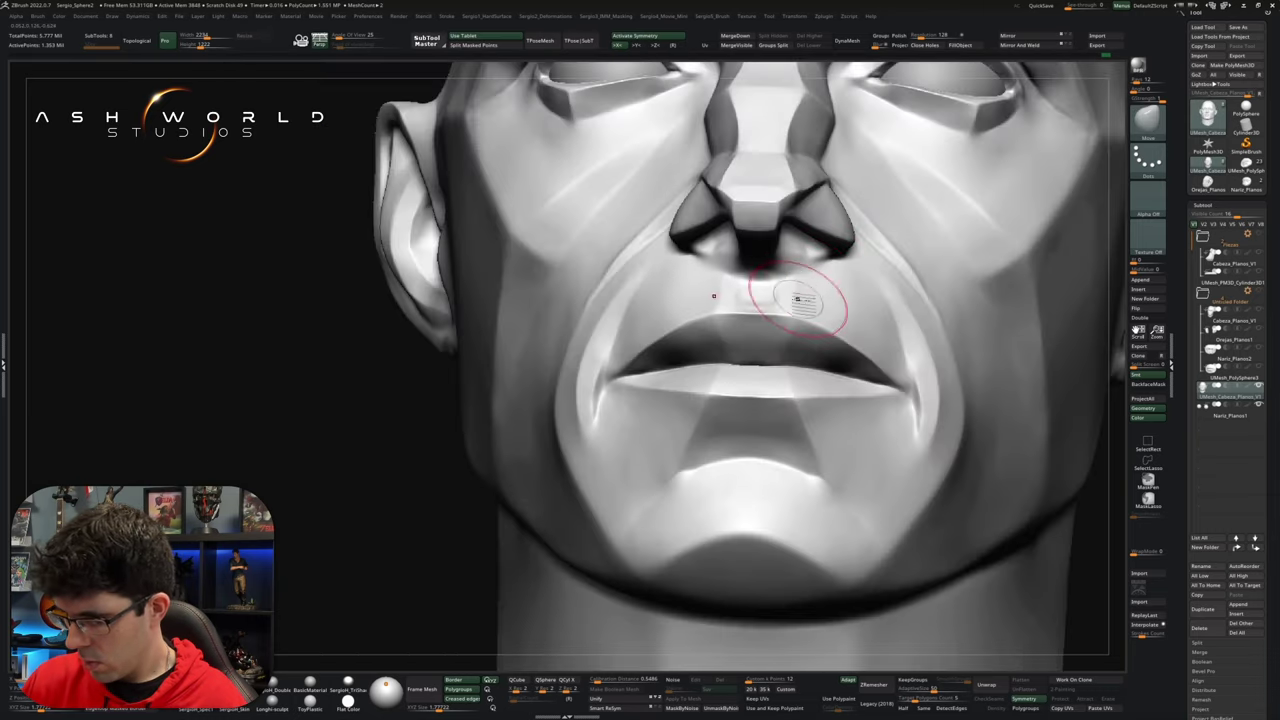
mouse_move(672, 297)
right_mouse_down()
mouse_move(755, 299)
mouse_move(772, 282)
mouse_move(766, 263)
mouse_move(710, 262)
mouse_move(720, 292)
mouse_move(749, 306)
mouse_move(750, 328)
mouse_move(752, 293)
mouse_move(803, 271)
mouse_move(780, 295)
mouse_move(757, 257)
mouse_move(749, 286)
mouse_move(774, 246)
mouse_move(752, 228)
mouse_move(763, 250)
mouse_move(829, 214)
mouse_move(835, 252)
mouse_move(774, 229)
mouse_move(795, 172)
mouse_move(716, 150)
right_mouse_up()
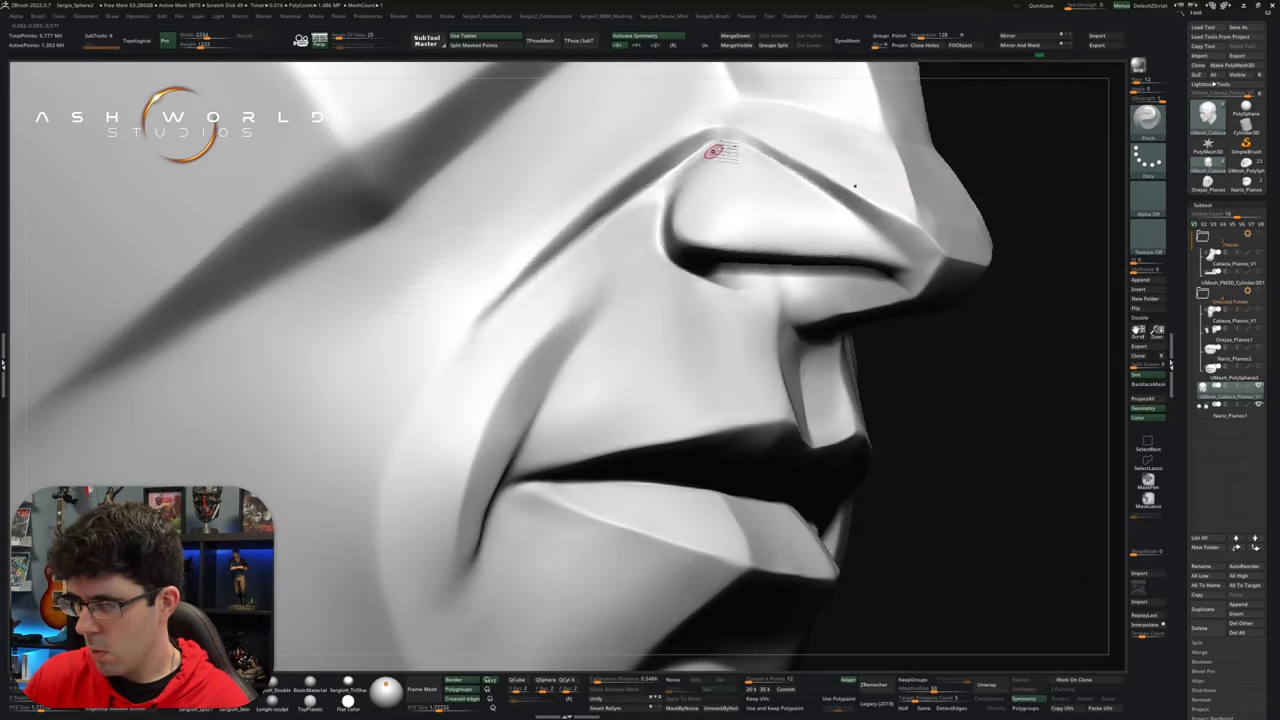
mouse_move(571, 229)
right_mouse_down()
mouse_move(809, 243)
mouse_move(700, 260)
mouse_move(656, 286)
mouse_move(670, 281)
right_mouse_up()
mouse_move(607, 308)
right_mouse_down()
mouse_move(560, 340)
mouse_move(586, 346)
mouse_move(632, 320)
mouse_move(614, 314)
mouse_move(632, 296)
mouse_move(523, 338)
mouse_move(614, 277)
right_mouse_up()
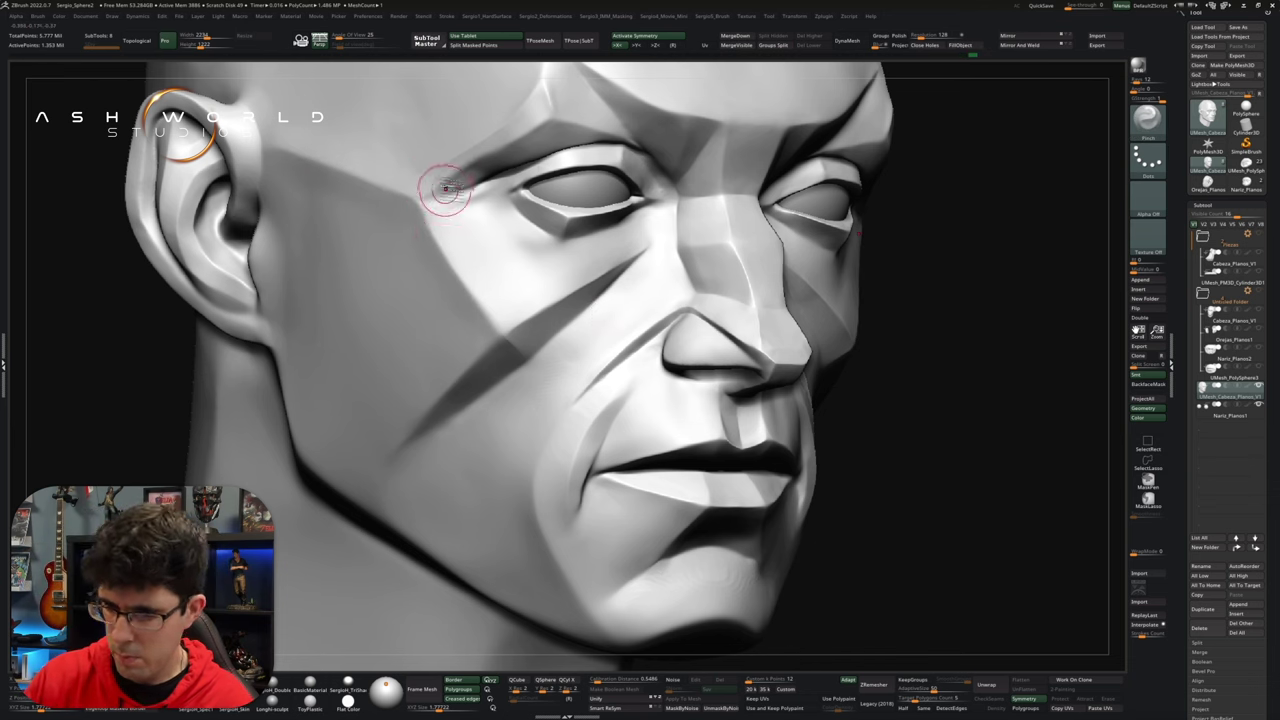
right_click_drag(449, 186, 455, 172)
mouse_move(517, 138)
right_mouse_down()
mouse_move(443, 263)
mouse_move(620, 318)
right_mouse_up()
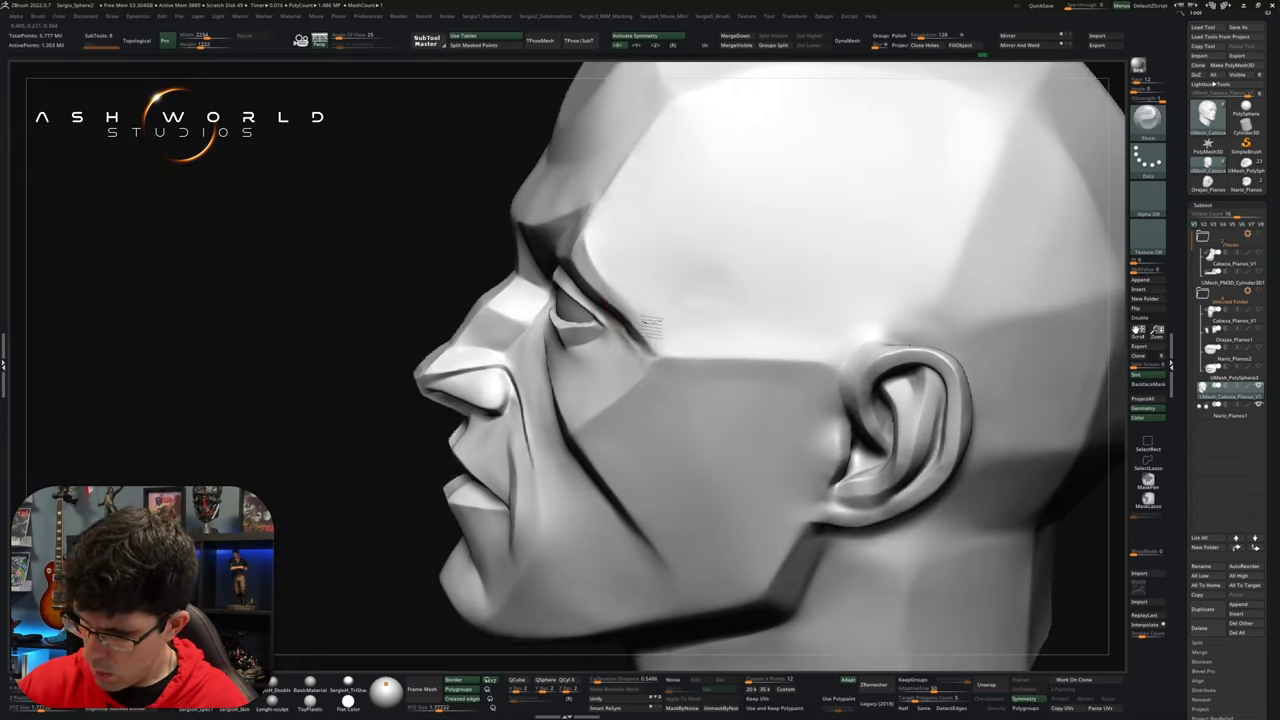
key("f")
mouse_move(652, 338)
right_mouse_down()
mouse_move(751, 329)
mouse_move(806, 346)
mouse_move(811, 329)
mouse_move(880, 310)
mouse_move(886, 371)
mouse_move(745, 347)
mouse_move(768, 357)
mouse_move(790, 400)
mouse_move(770, 410)
mouse_move(793, 434)
mouse_move(794, 400)
mouse_move(863, 394)
mouse_move(812, 405)
mouse_move(914, 409)
mouse_move(851, 406)
mouse_move(757, 336)
right_mouse_up()
Step: Switch to the TrimDynamic brush (BTD)
key("b")
key("t")
key("d")
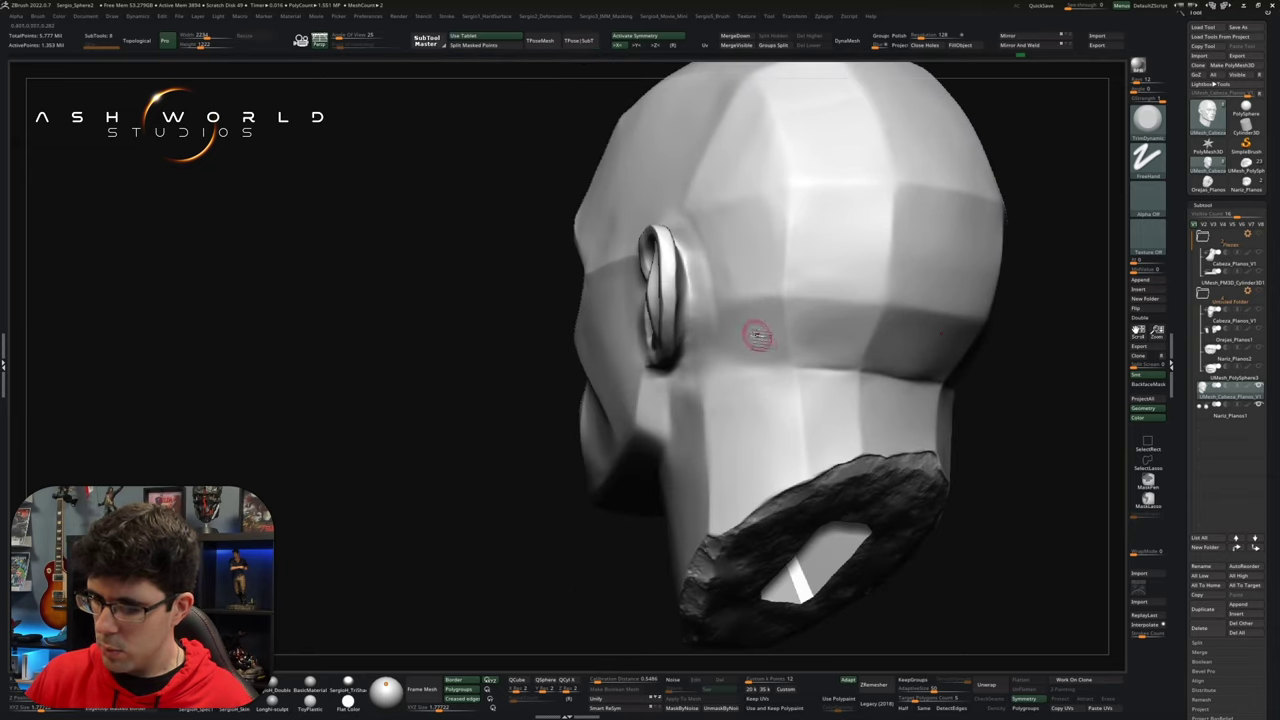
Step: Append a sphere subtool and make it active for transforming
right_click_drag(709, 293, 712, 318)
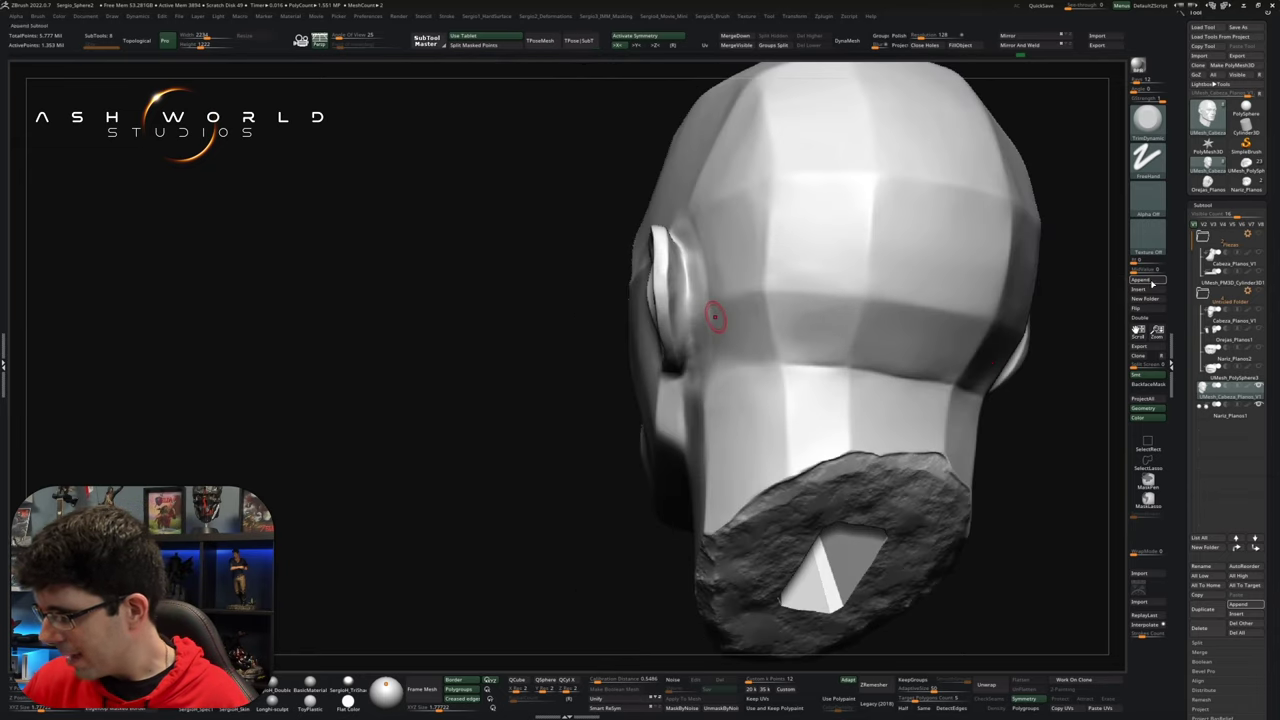
left_click(1150, 281)
left_click(802, 343)
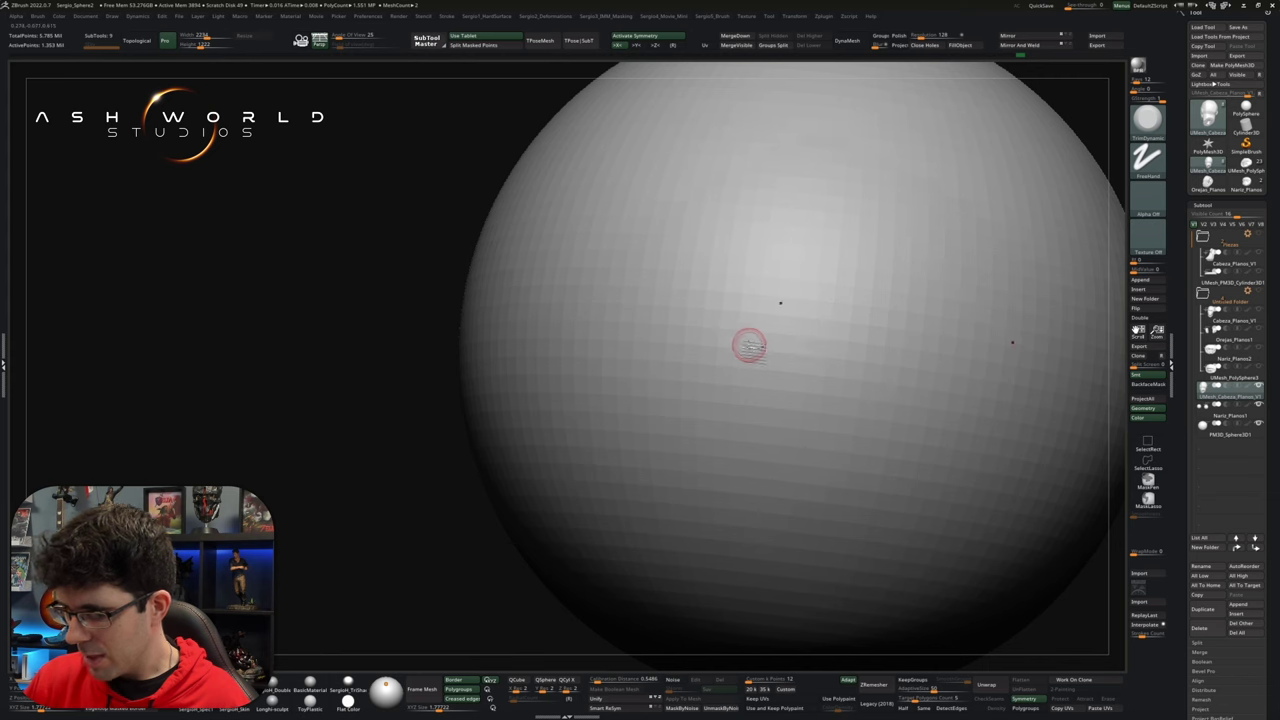
left_click(753, 353, "alt")
key("w")
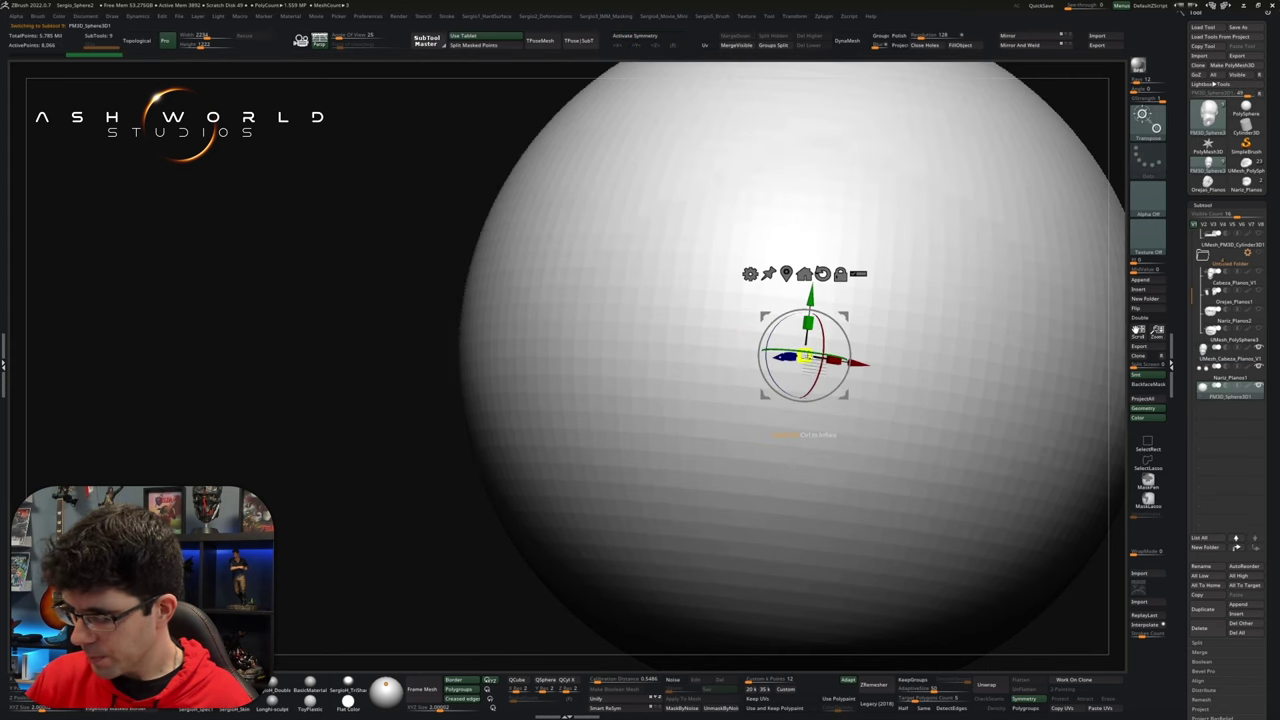
Step: Shrink the sphere, move it to the ear, and flatten it into a disc inside the ear hollow
left_click_drag(805, 355, 640, 207)
mouse_move(805, 355)
left_mouse_down()
mouse_move(749, 286)
mouse_move(654, 263)
left_mouse_up()
left_click_drag(560, 240, 760, 228)
left_click_drag(603, 249, 686, 314)
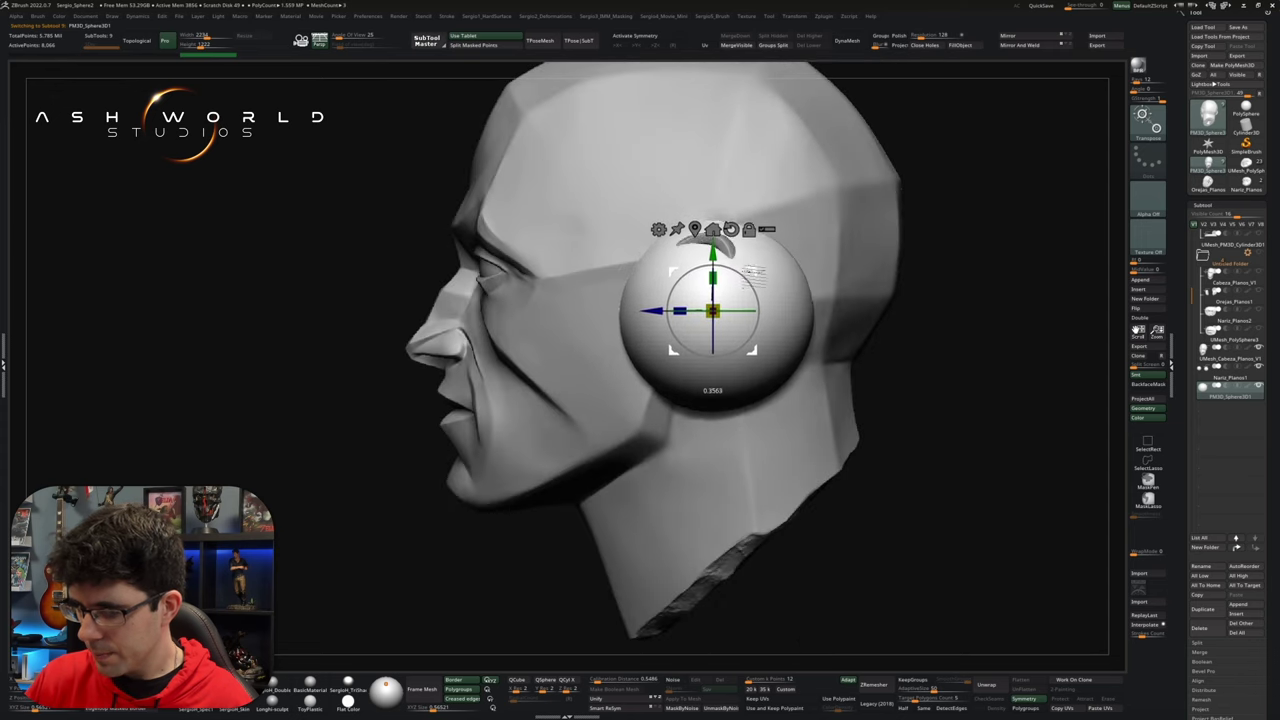
left_click_drag(300, 400, 200, 400)
scroll(877, 357, "up", 5)
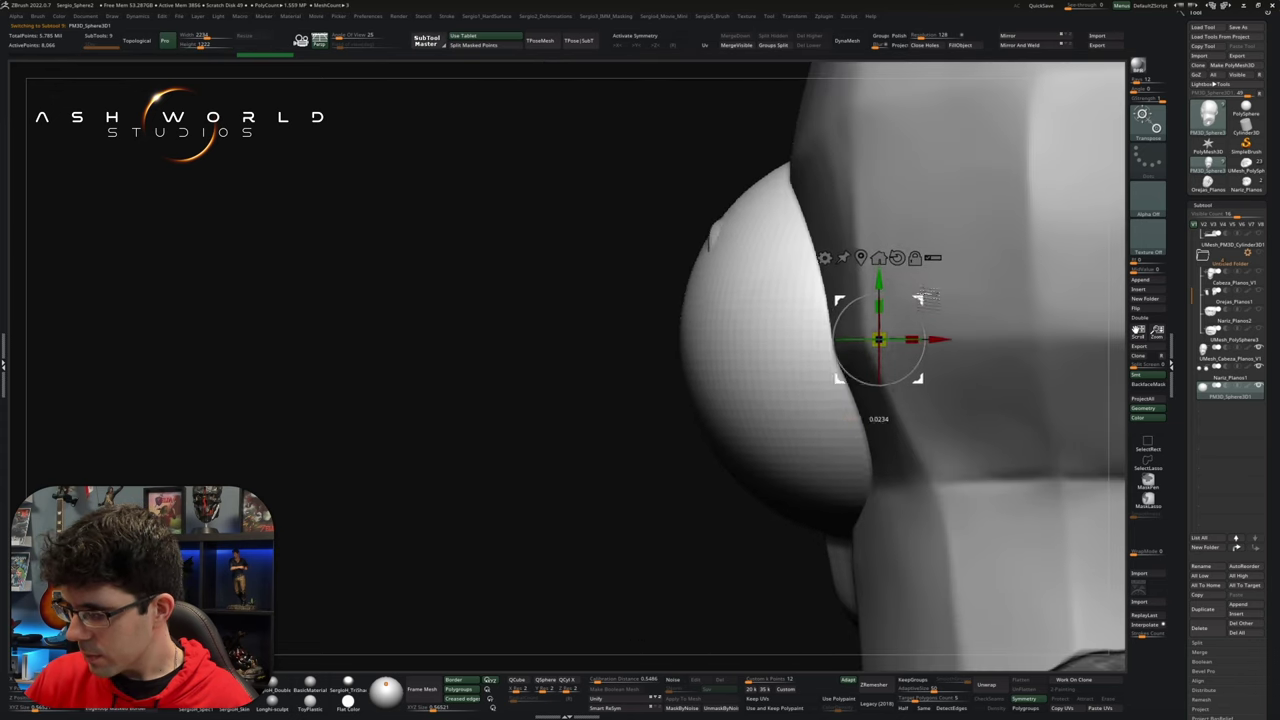
left_click_drag(890, 298, 827, 371)
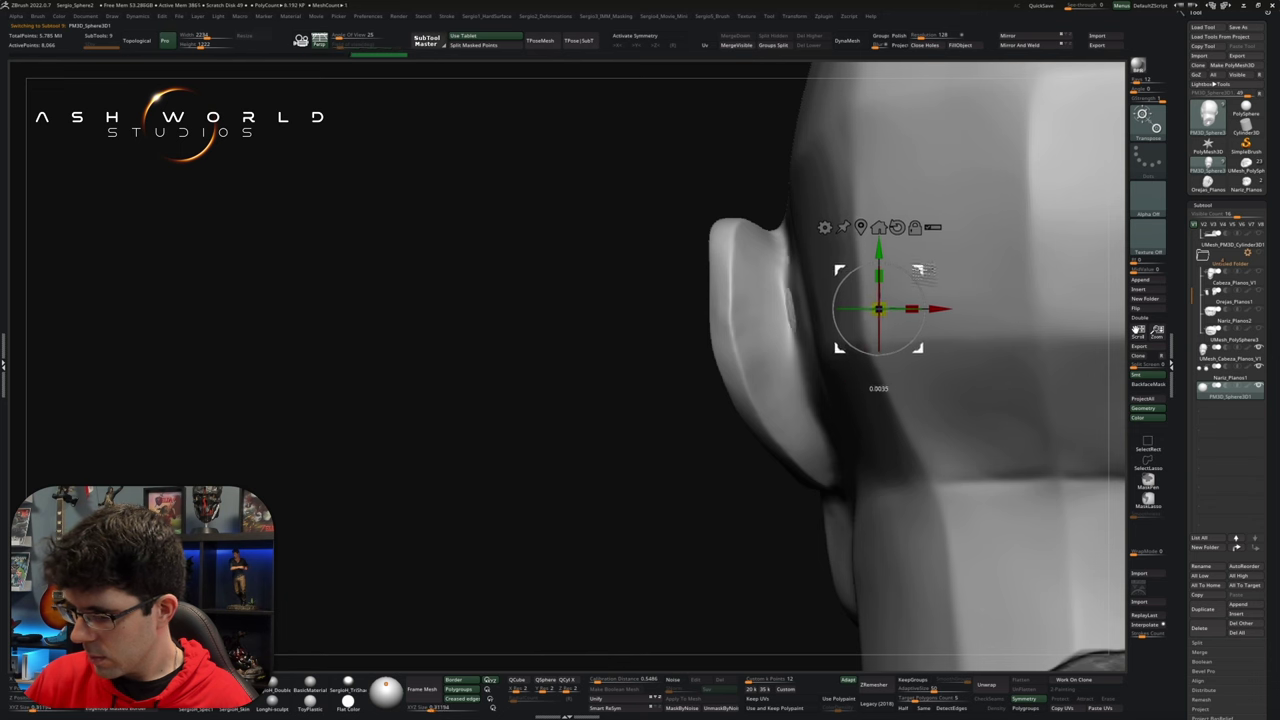
left_click_drag(880, 300, 834, 337)
key("q")
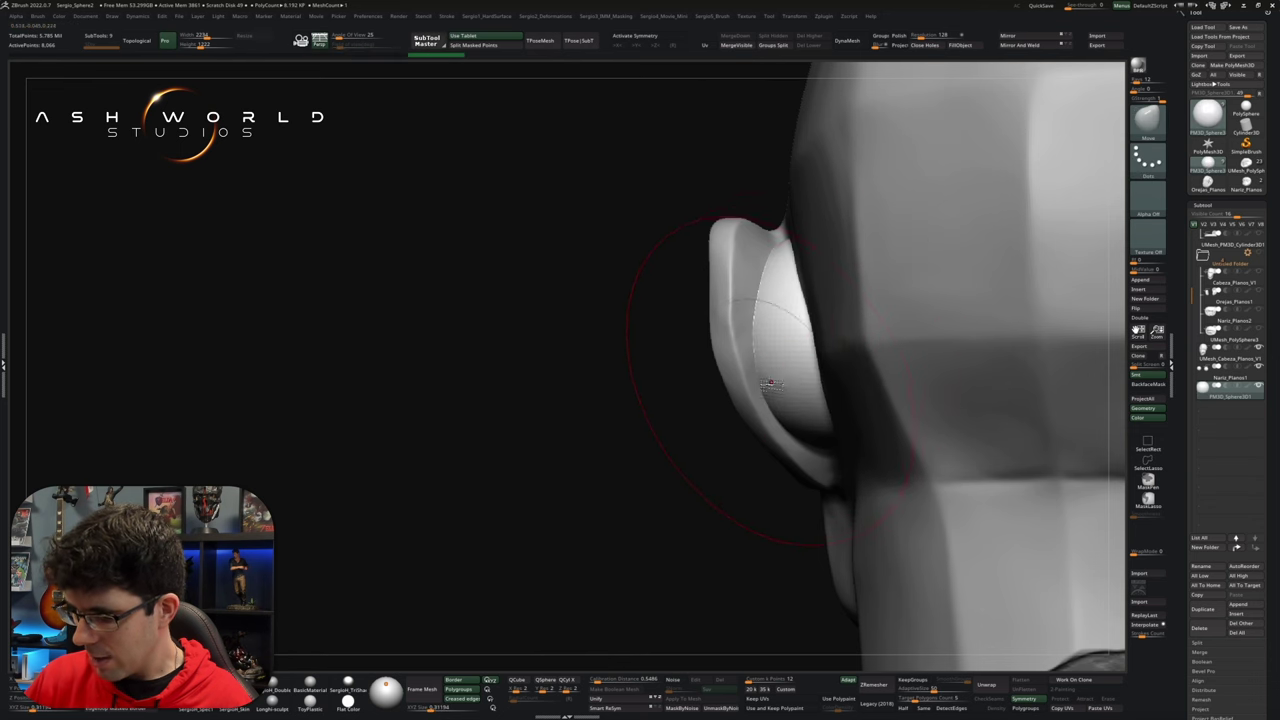
Step: Inspect the fitted ear disc from several angles and make the head subtool active
mouse_move(805, 328)
right_mouse_down()
mouse_move(818, 330)
mouse_move(800, 258)
right_mouse_up()
mouse_move(772, 349)
right_mouse_down()
mouse_move(698, 400)
mouse_move(780, 300)
mouse_move(686, 457)
mouse_move(695, 420)
mouse_move(770, 318)
mouse_move(620, 300)
mouse_move(712, 343)
mouse_move(725, 327)
right_mouse_up()
right_click_drag(703, 180, 728, 310)
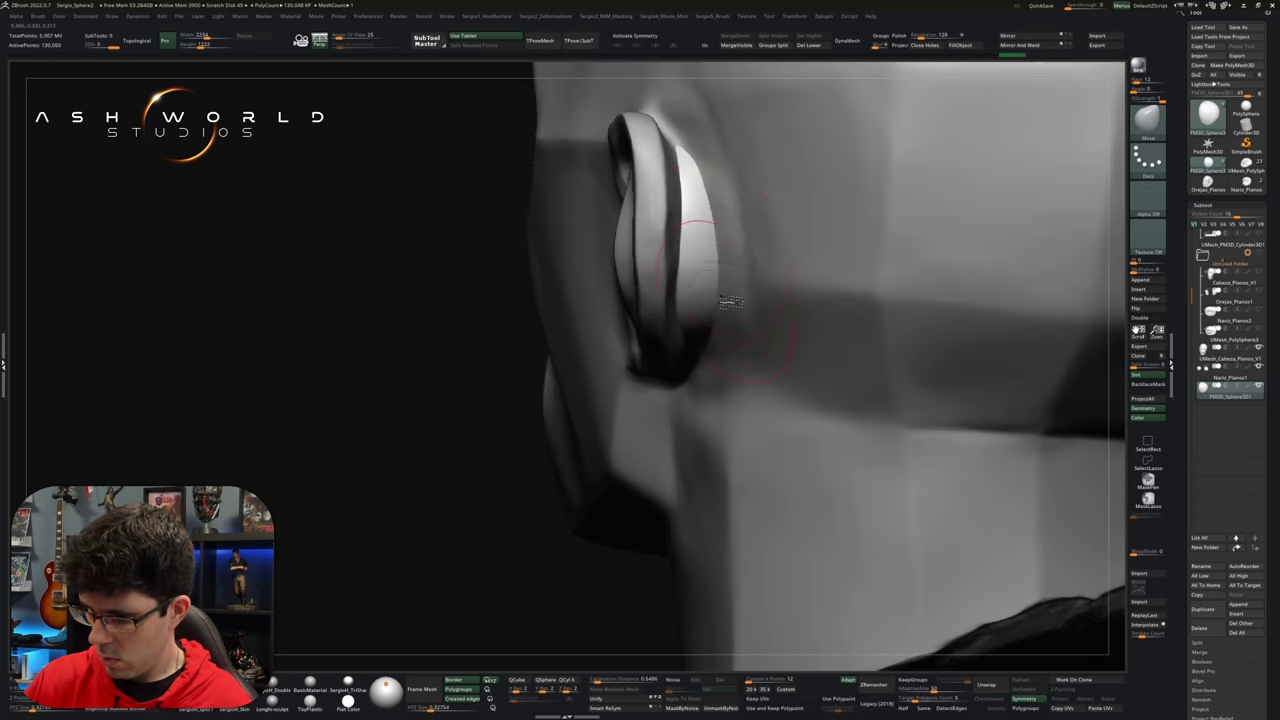
mouse_move(727, 263)
right_mouse_down()
mouse_move(680, 357)
mouse_move(582, 360)
right_mouse_up()
mouse_move(700, 300)
right_mouse_down()
mouse_move(557, 286)
mouse_move(712, 305)
right_mouse_up()
left_click(1225, 358)
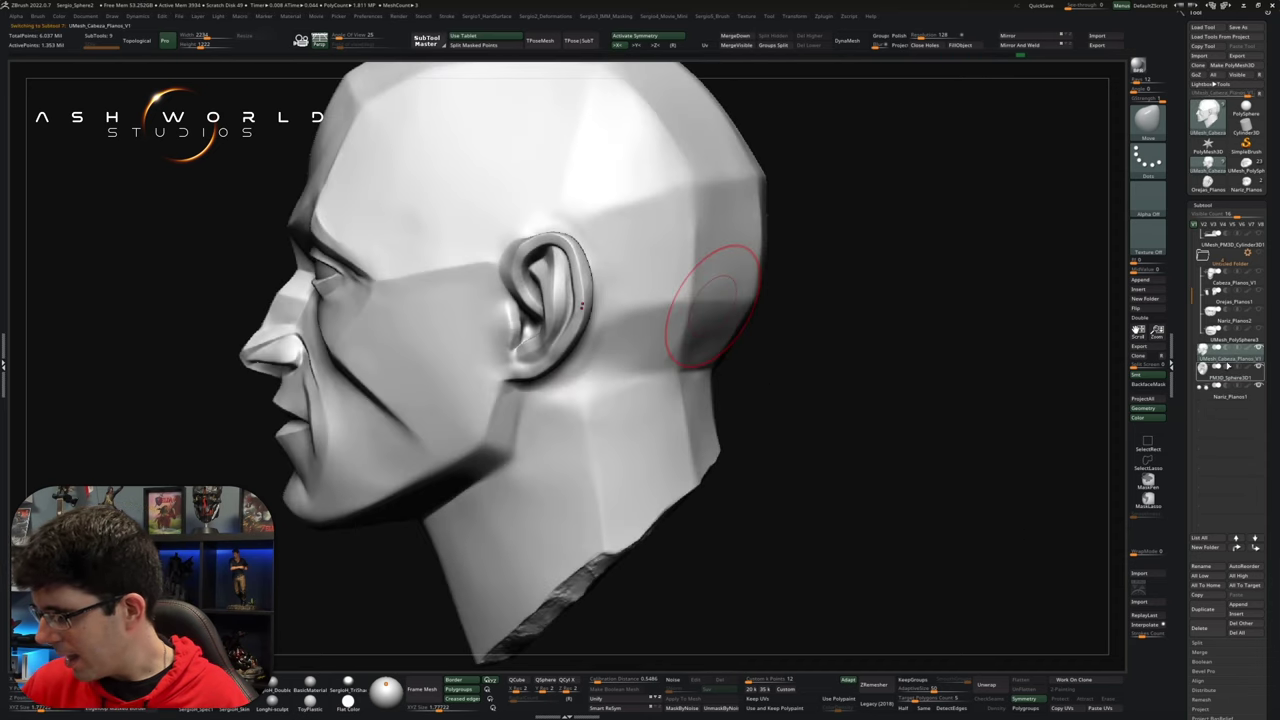
Step: Create a new subtool folder and Union-remesh its ear parts into one mesh
left_click(1235, 370)
key("Return")
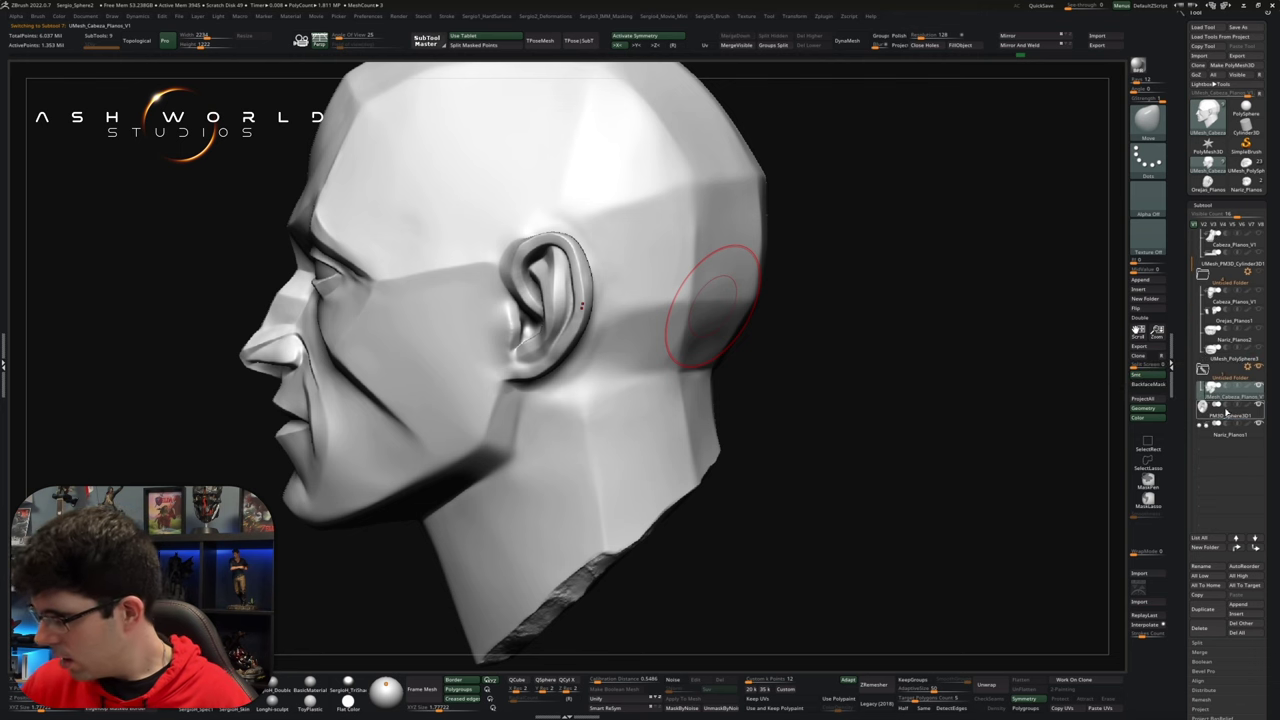
right_click_drag(1014, 423, 986, 431)
left_click(1248, 367)
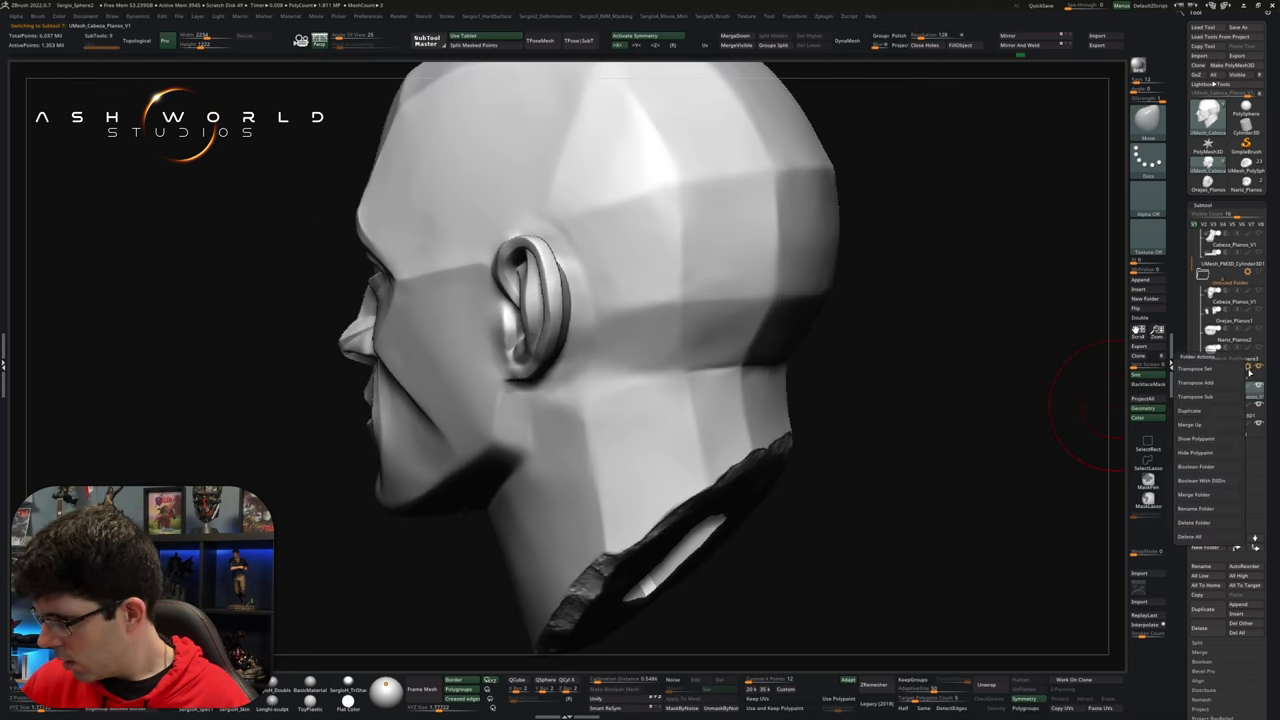
left_click(1210, 466)
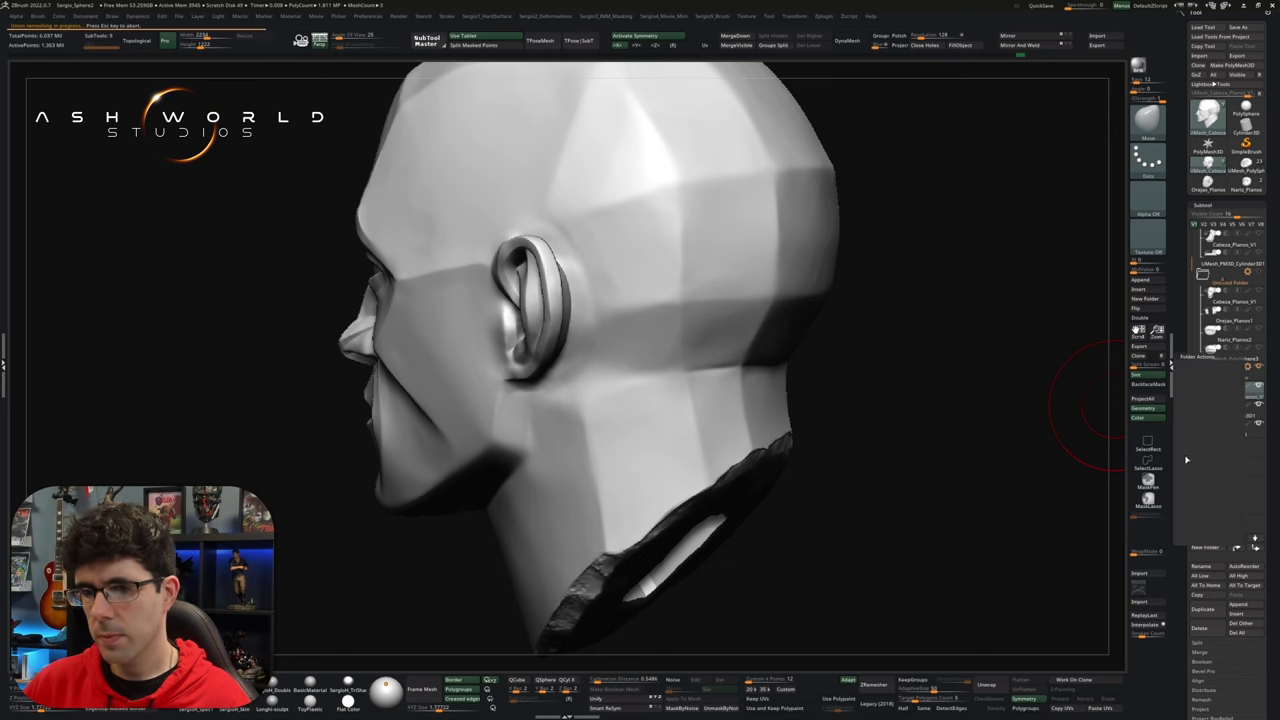
Step: Zoom in on the remeshed ear and inspect its polyframe from several angles
mouse_move(960, 386)
right_mouse_down()
mouse_move(894, 423)
mouse_move(638, 261)
right_mouse_up()
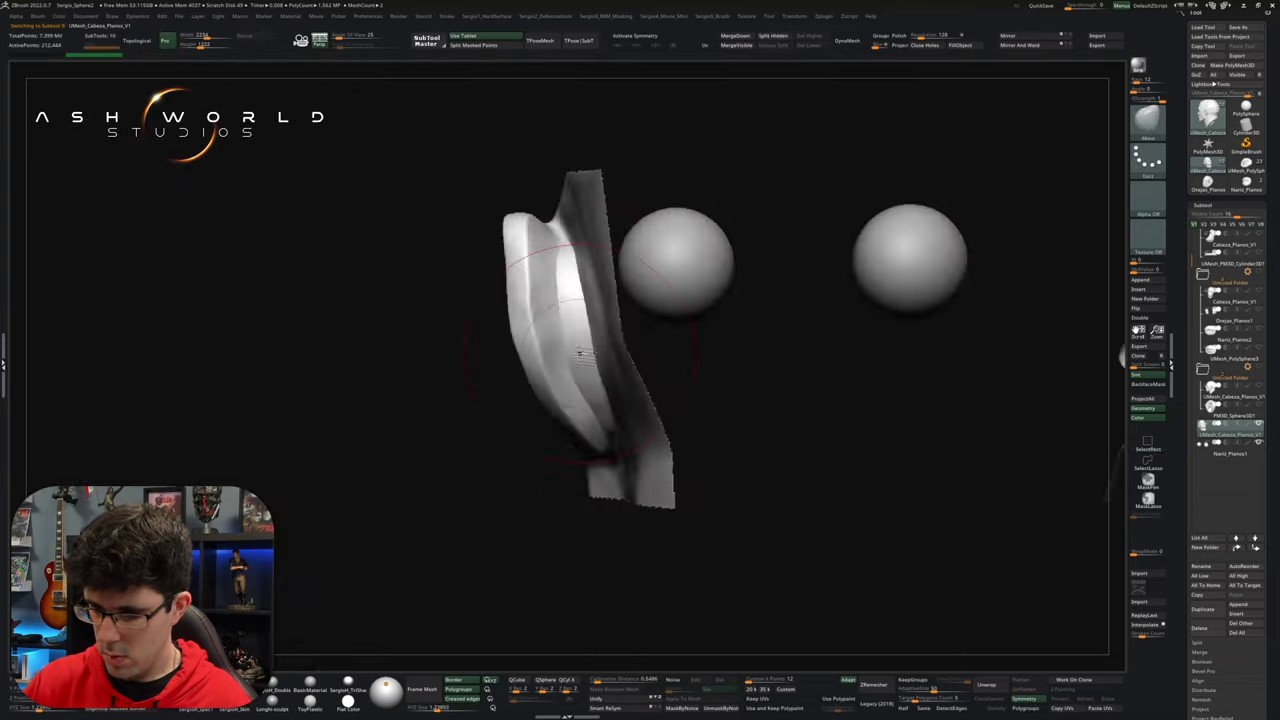
right_click_drag(566, 330, 563, 297, "ctrl")
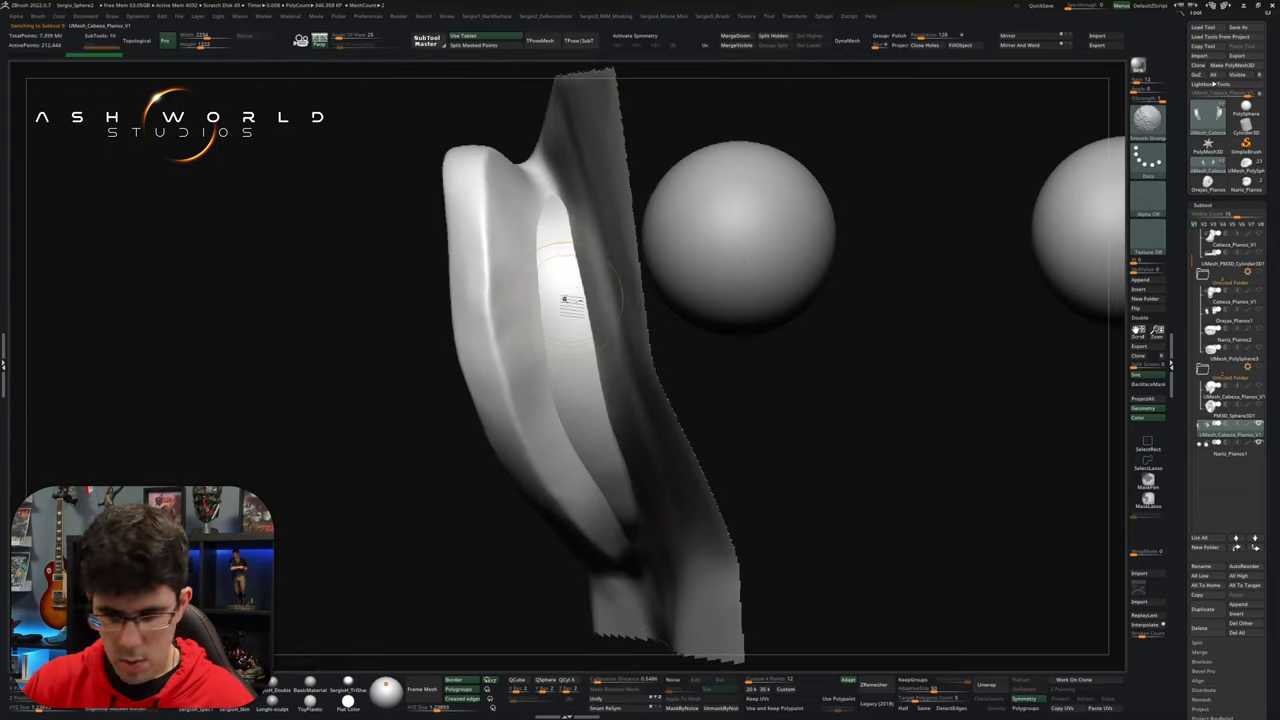
right_click_drag(555, 231, 551, 206)
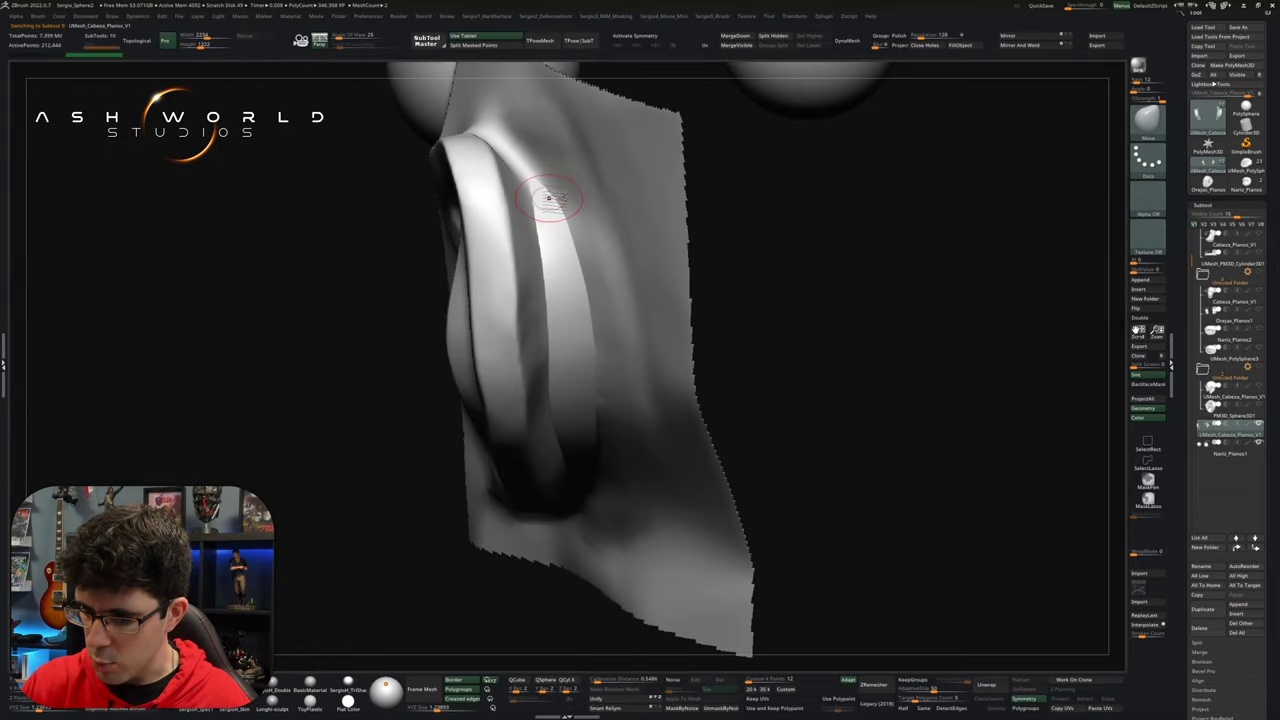
key("shift+f")
key("shift+f")
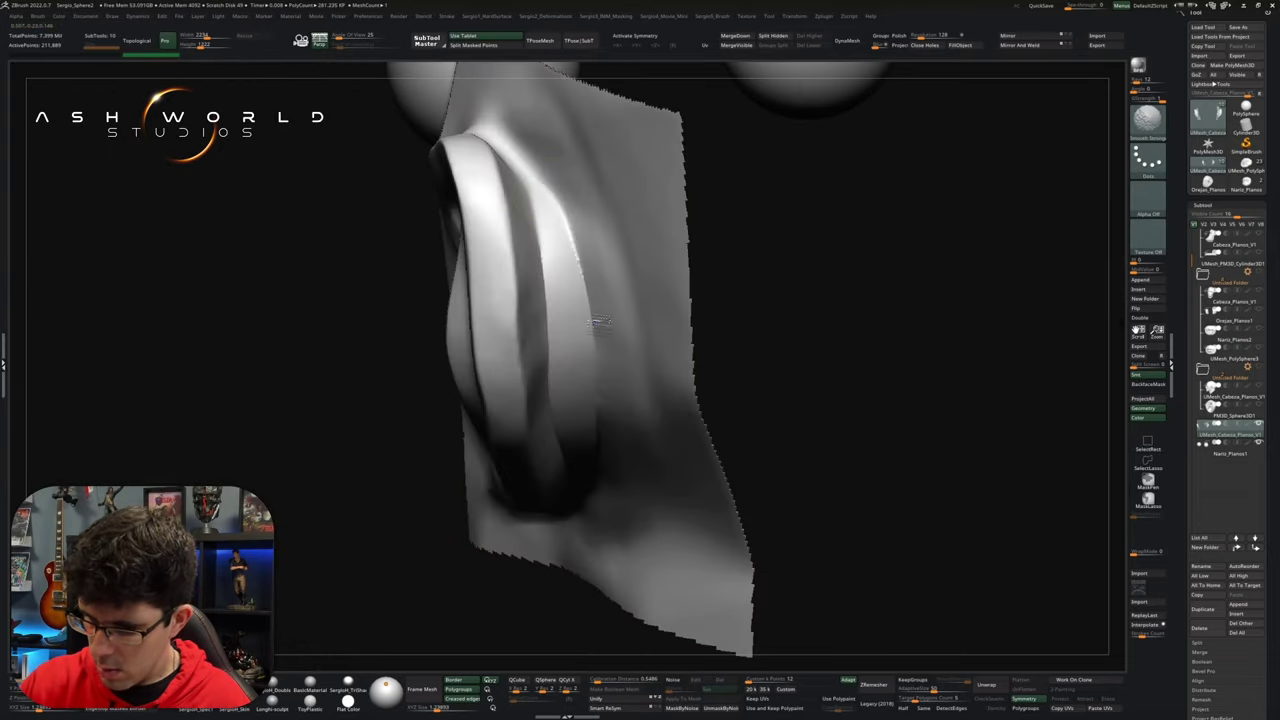
right_click_drag(563, 397, 600, 420)
right_click_drag(601, 524, 576, 264)
mouse_move(612, 408)
right_mouse_down("ctrl")
mouse_move(574, 209)
mouse_move(666, 349)
mouse_move(725, 349)
right_mouse_up("ctrl")
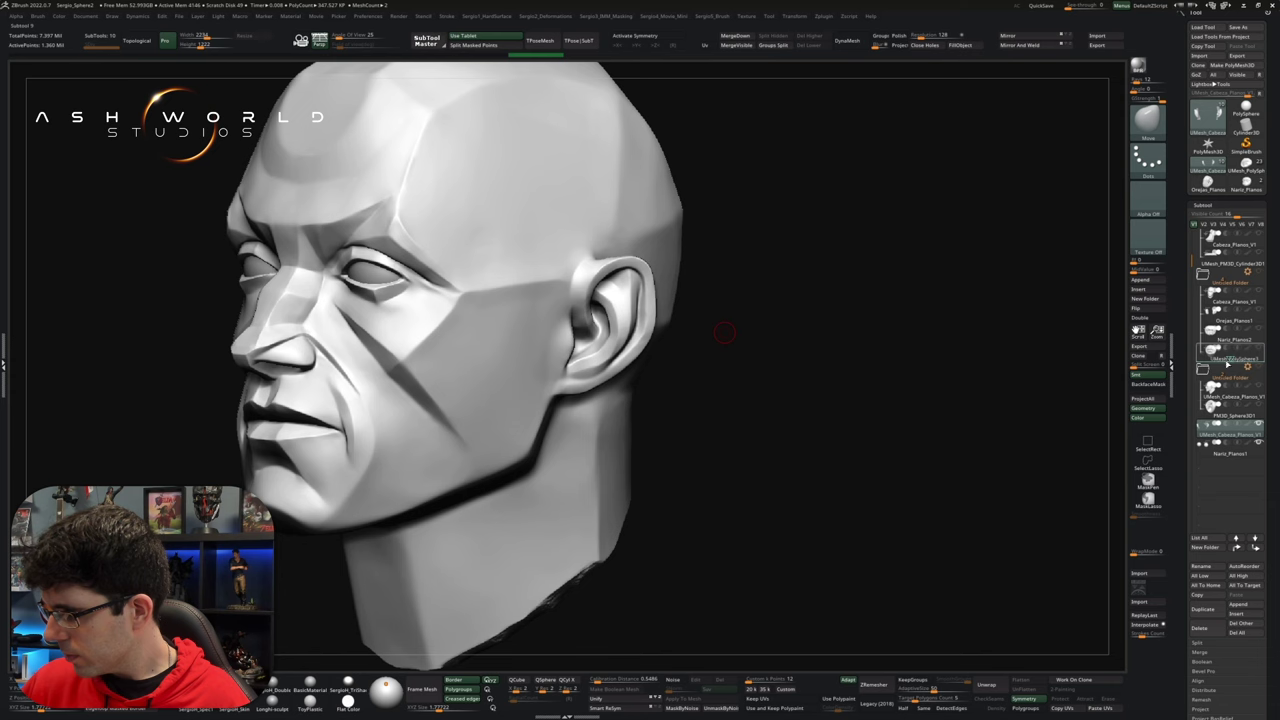
Step: Move PM3D_Sphere3D1 out of the folder and make UMesh_Cabeza_Planos_V1 the active subtool
left_click_drag(1227, 364, 1228, 368)
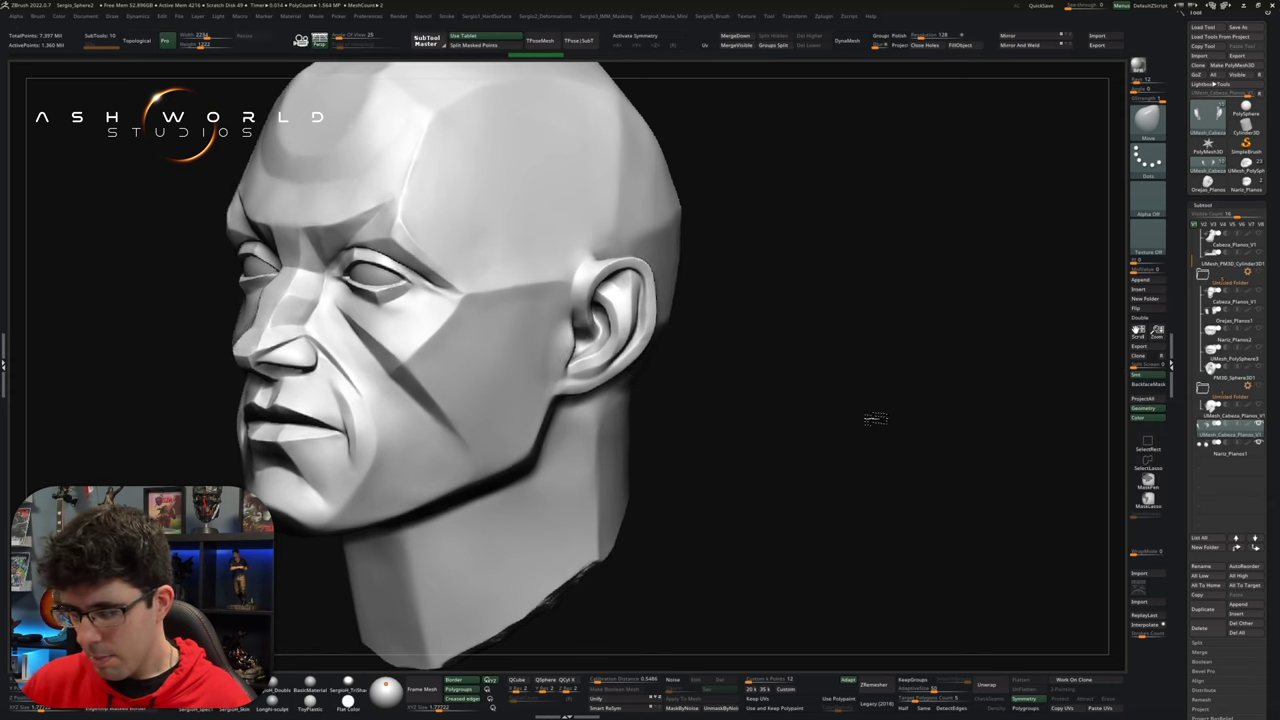
left_click_drag(873, 418, 861, 432)
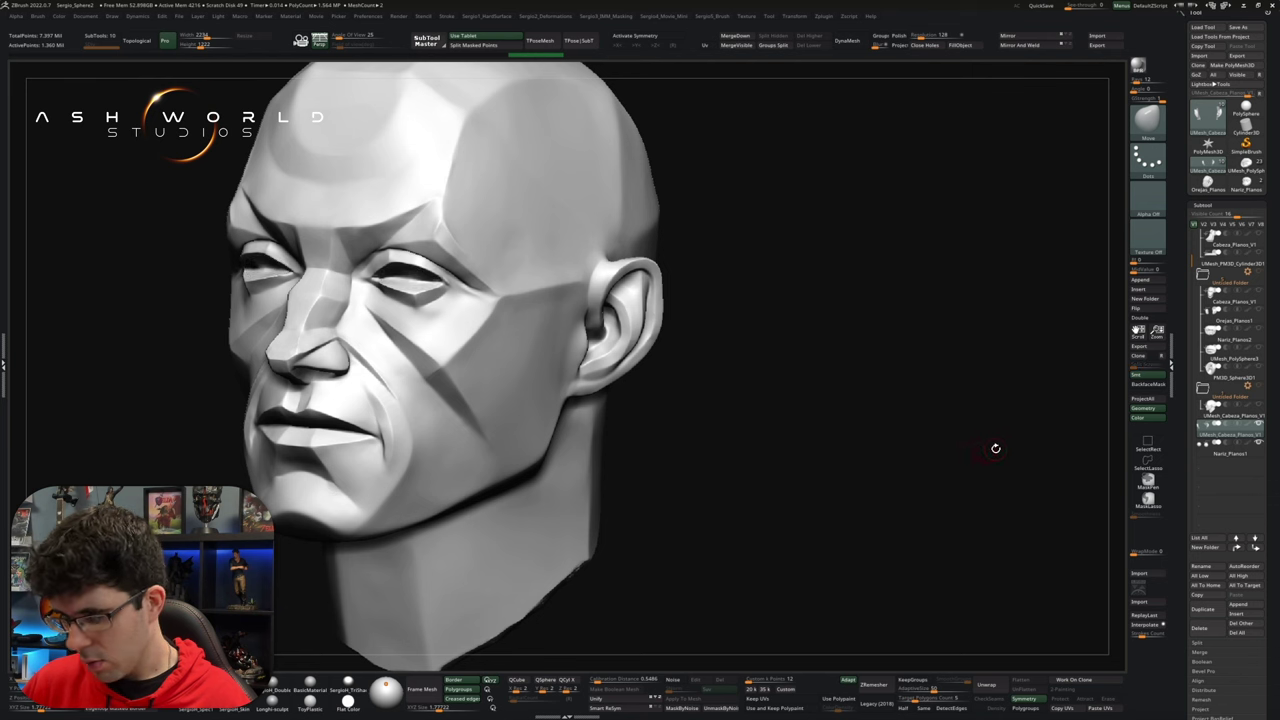
left_click(1236, 422)
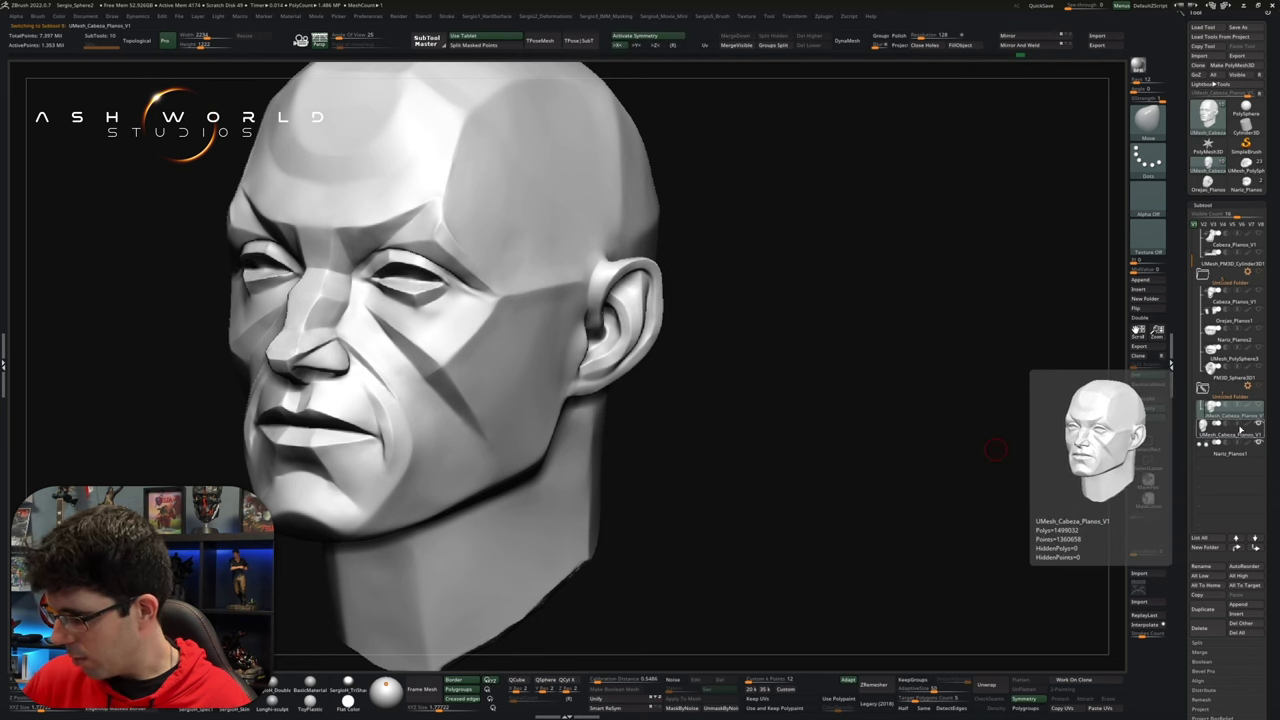
left_click_drag(995, 450, 905, 373)
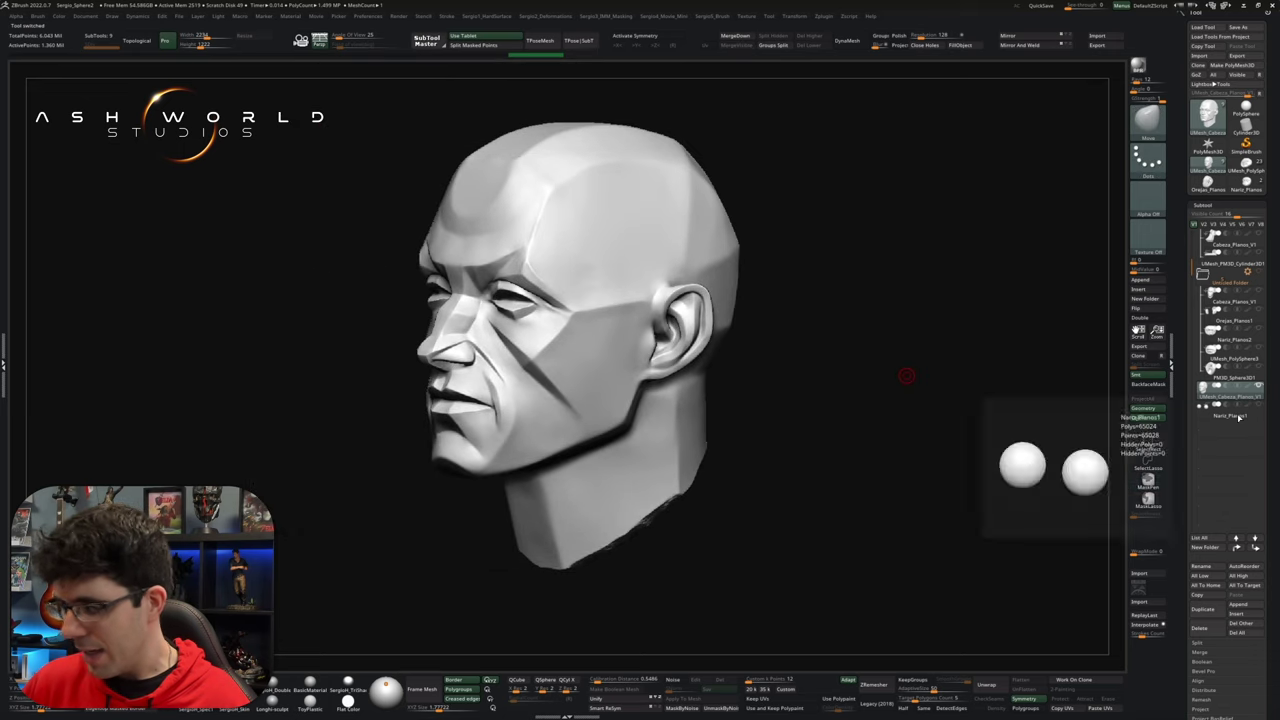
left_click_drag(906, 375, 952, 437)
Step: Check the head's polygroup colours in front view, then hide them again
key("shift+f")
scroll(714, 417, "up", 3)
scroll(889, 423, "up", 3)
scroll(826, 415, "up", 3)
key("shift+f")
scroll(770, 410, "down", 5)
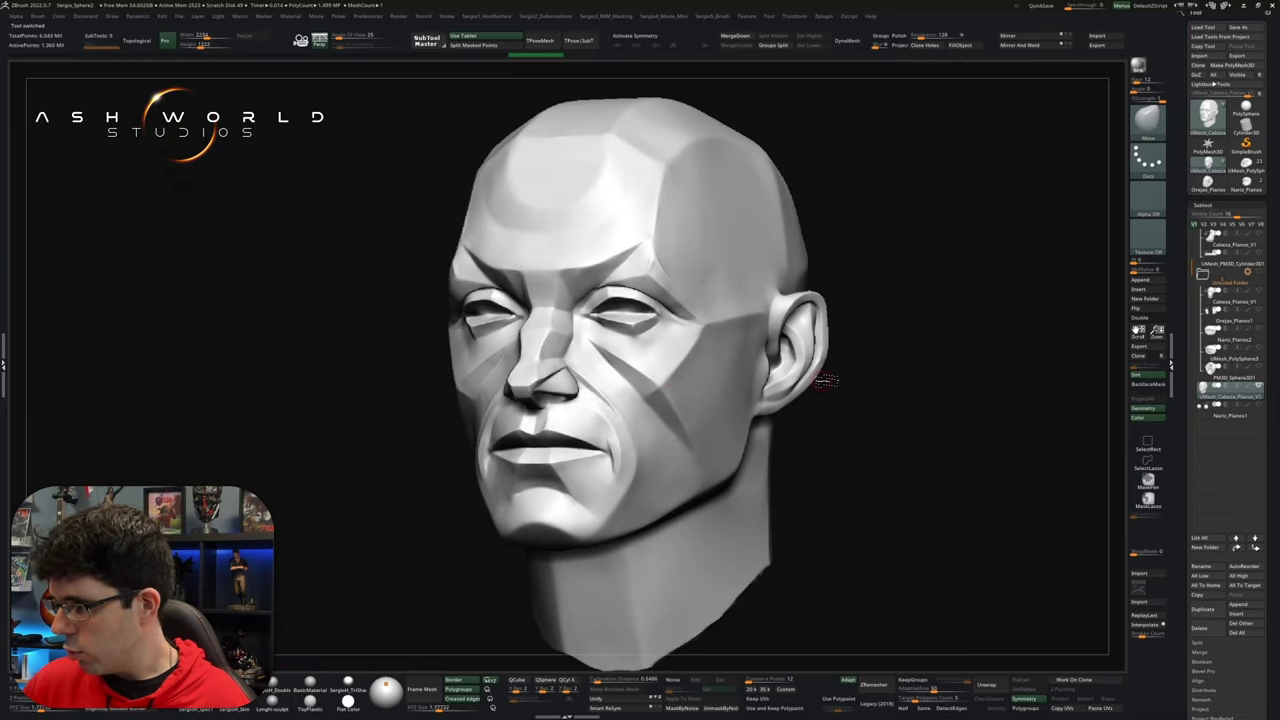
key("ctrl")
Step: Inspect the remeshed head's new topology and underside, briefly selecting Nariz_Planos1 before returning to UMesh_Cabeza_Planos_V1
left_click_drag(820, 380, 920, 186)
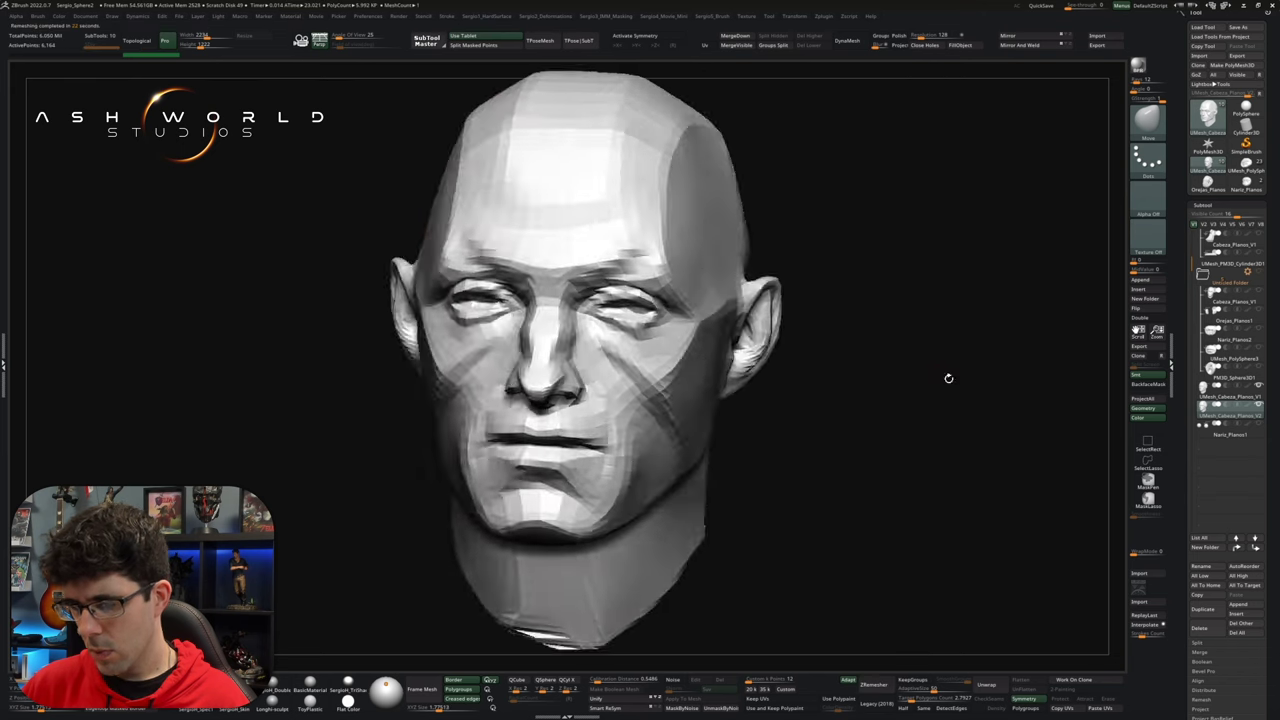
key("shift+f")
mouse_move(943, 378)
left_mouse_down()
mouse_move(946, 344)
mouse_move(839, 291)
left_mouse_up()
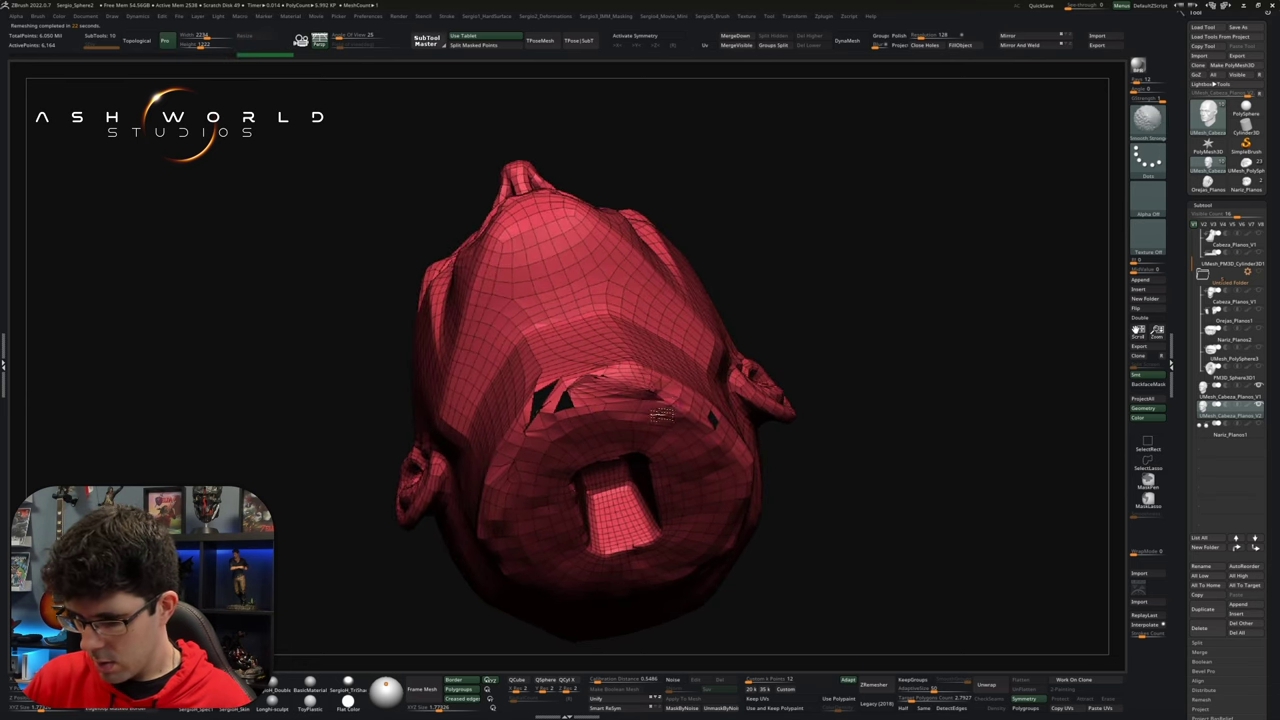
scroll(671, 423, "up", 5)
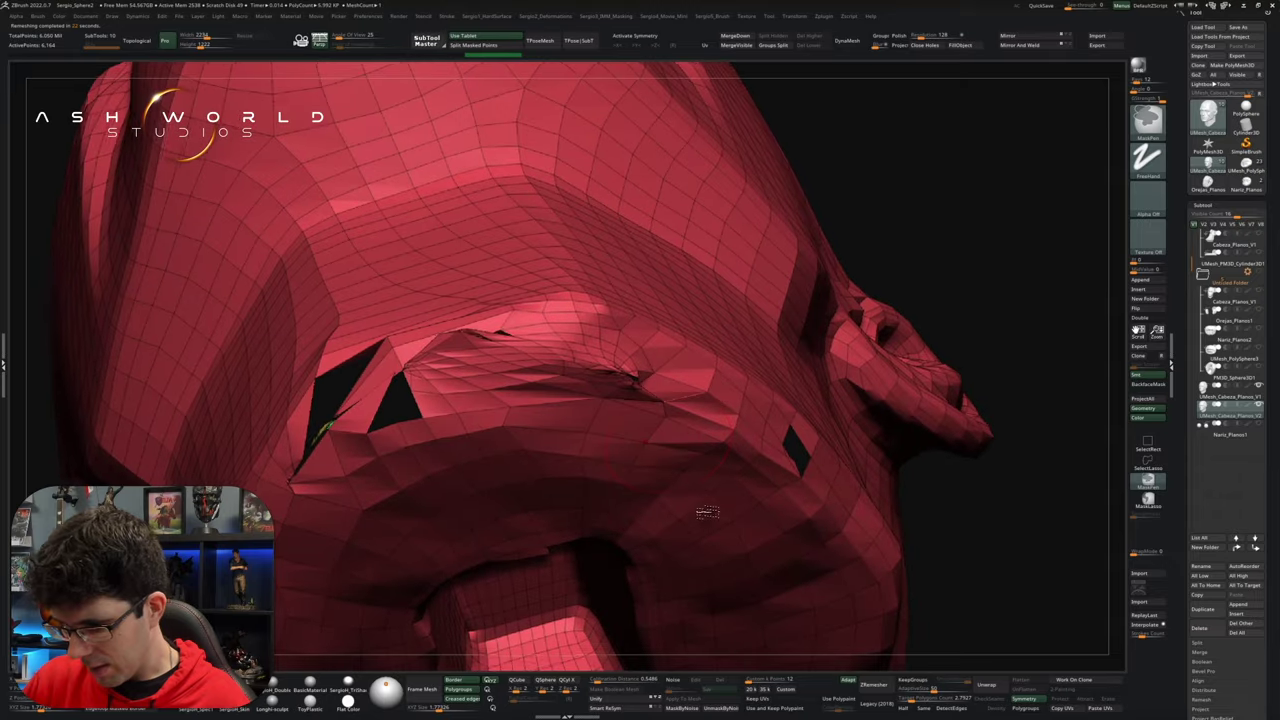
scroll(676, 448, "down", 2)
scroll(714, 471, "down", 5)
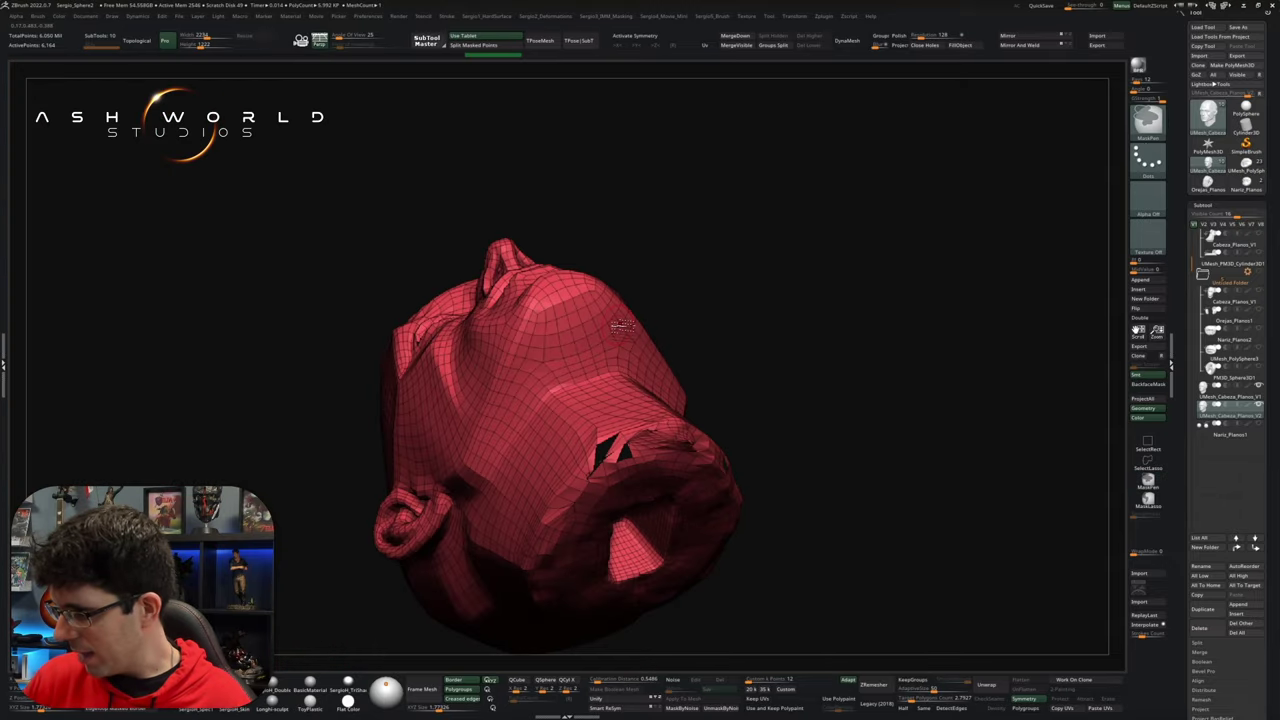
left_click_drag(929, 450, 903, 400)
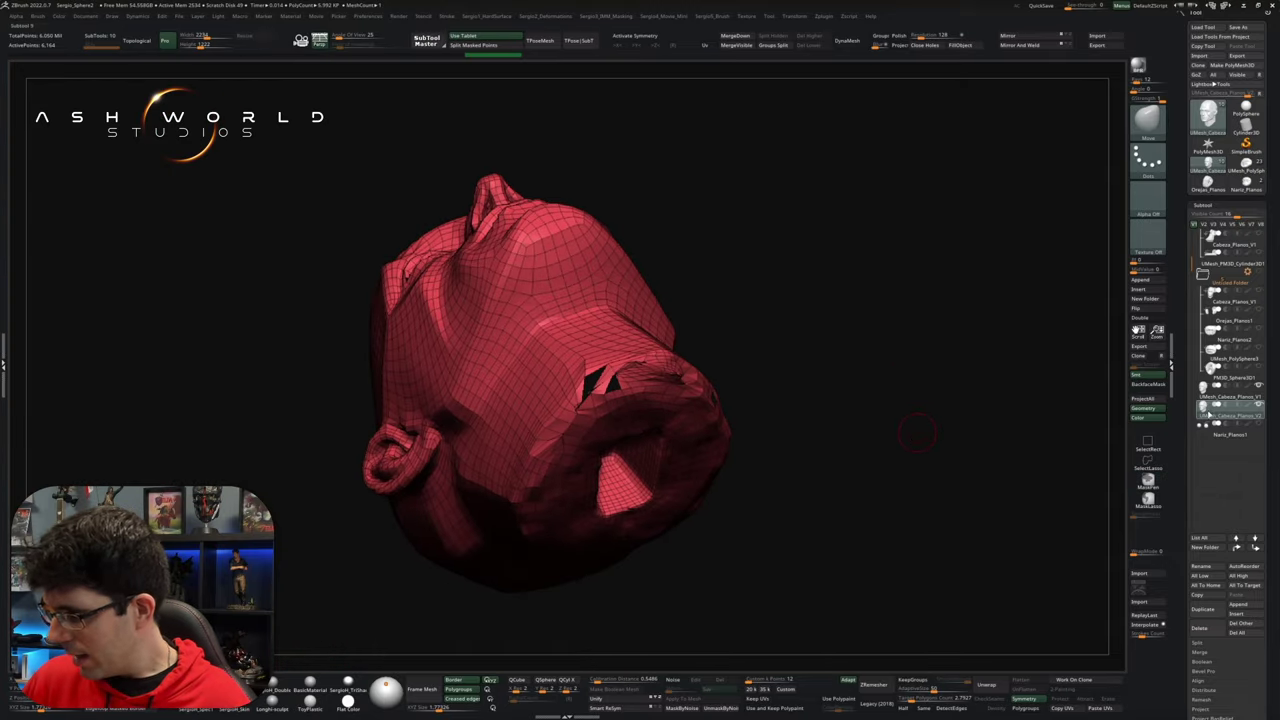
left_click(1210, 413)
left_click(1218, 397)
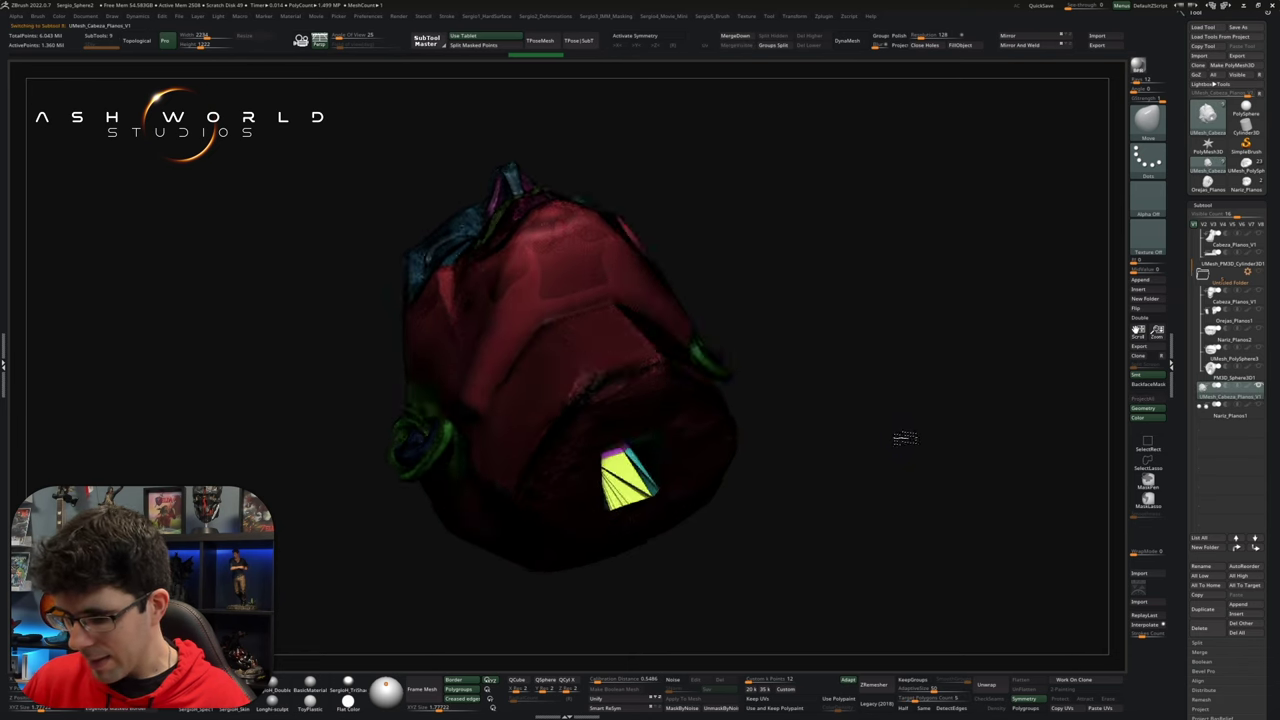
Step: Orbit around the red mesh to expose its interior with the polyframe display on
scroll(617, 458, "up", 3)
scroll(617, 450, "up", 3)
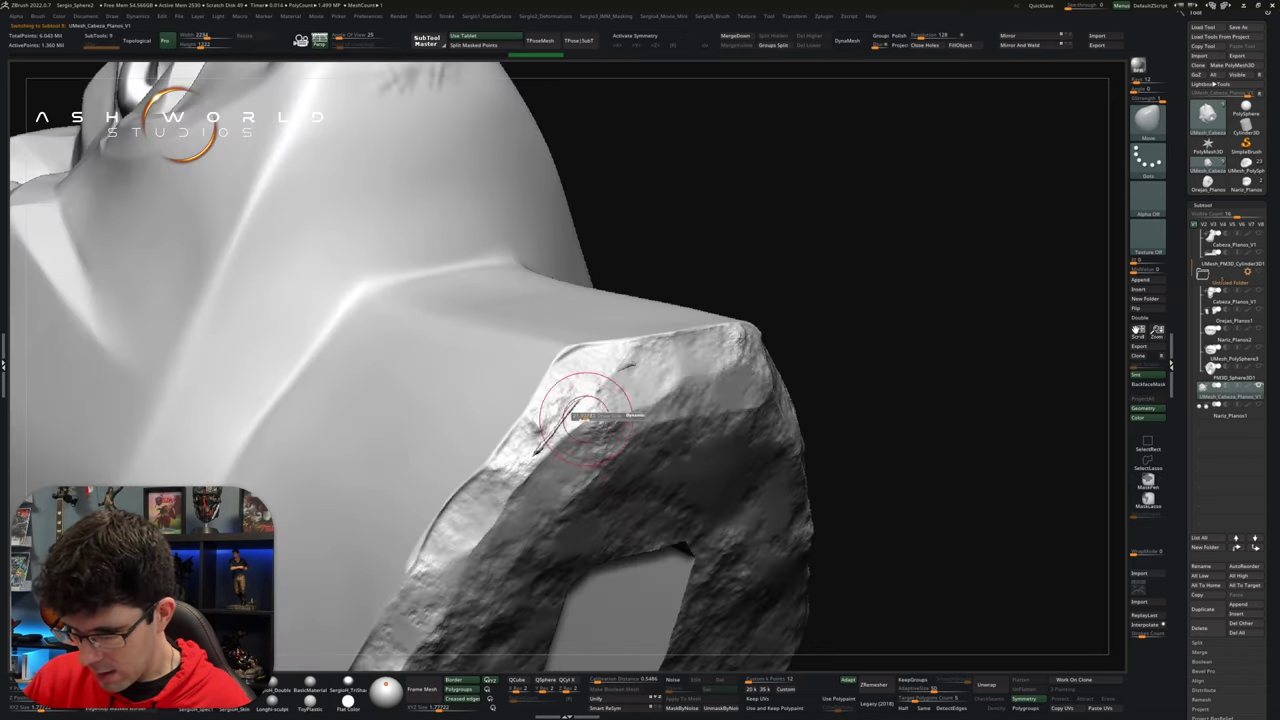
key("ctrl+shift")
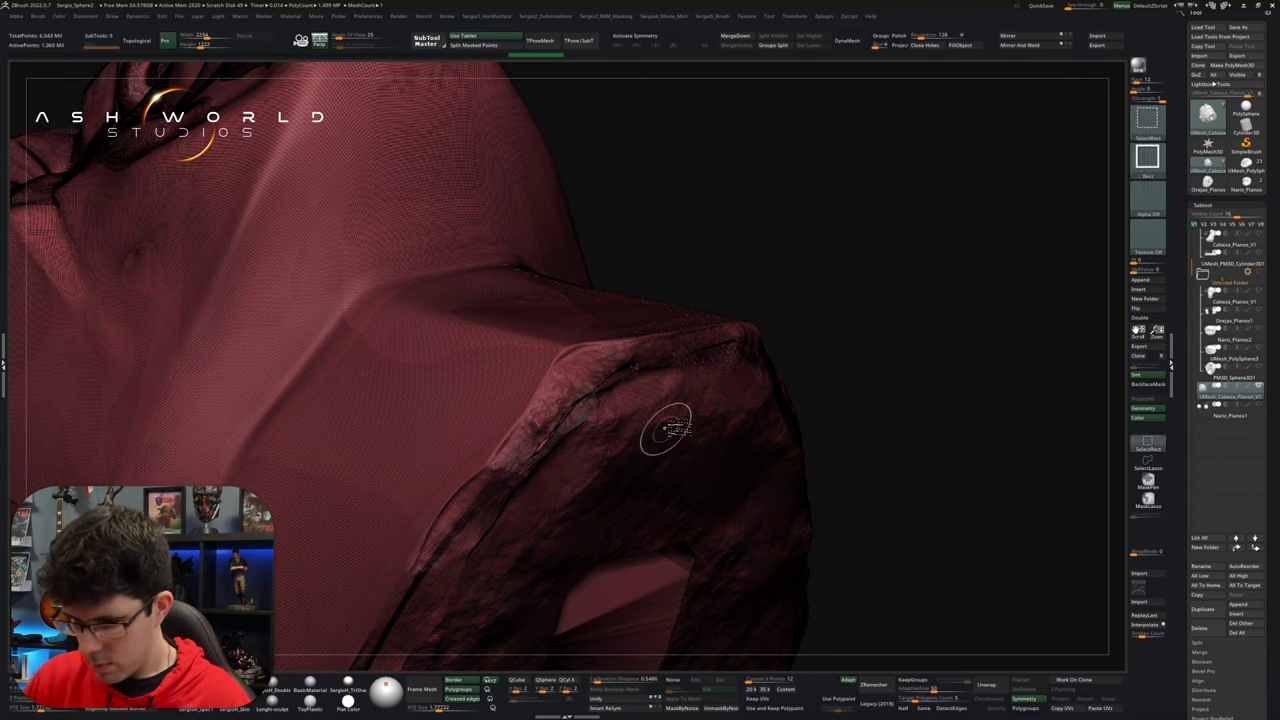
mouse_move(572, 423)
right_mouse_down()
mouse_move(640, 352)
mouse_move(709, 429)
mouse_move(677, 371)
mouse_move(723, 440)
mouse_move(739, 406)
mouse_move(814, 371)
mouse_move(843, 443)
mouse_move(760, 430)
mouse_move(690, 452)
mouse_move(658, 338)
right_mouse_up()
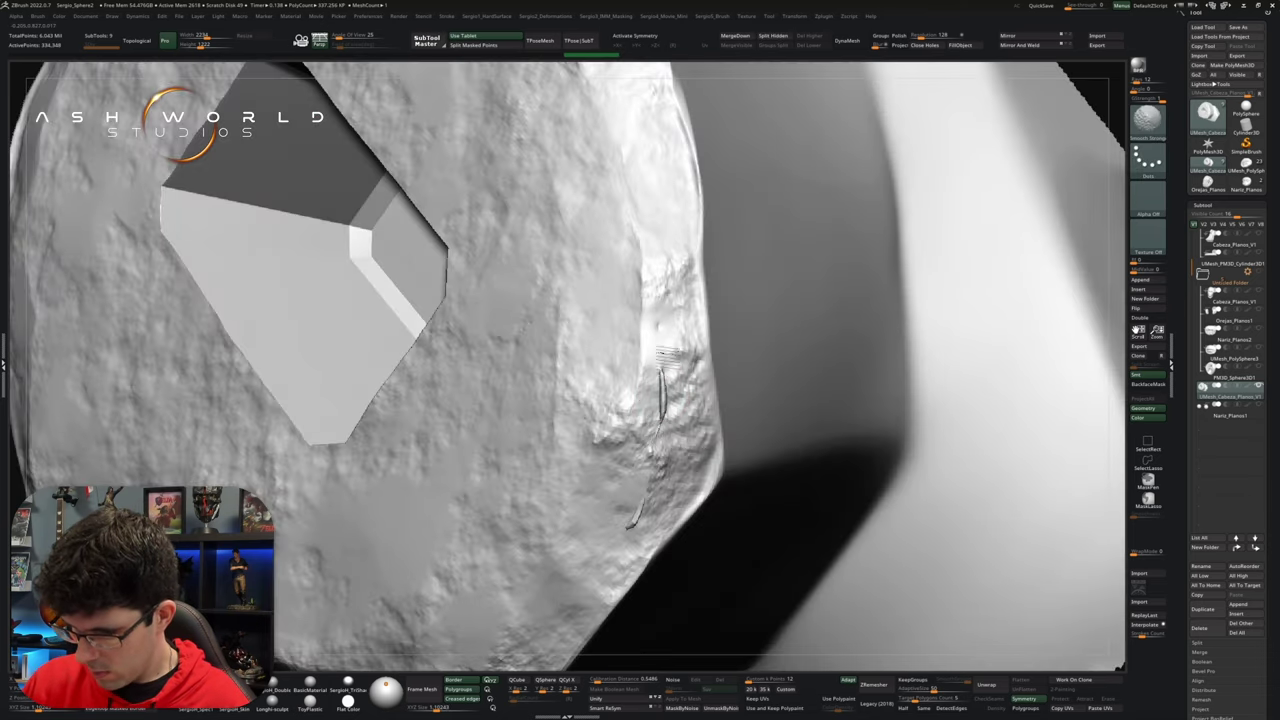
mouse_move(663, 432)
right_mouse_down()
mouse_move(690, 400)
mouse_move(674, 366)
mouse_move(760, 374)
mouse_move(733, 375)
mouse_move(690, 230)
mouse_move(671, 343)
mouse_move(640, 277)
mouse_move(672, 283)
mouse_move(634, 366)
mouse_move(720, 350)
mouse_move(907, 348)
mouse_move(623, 423)
mouse_move(760, 320)
right_mouse_up()
key("shift+f")
key("space")
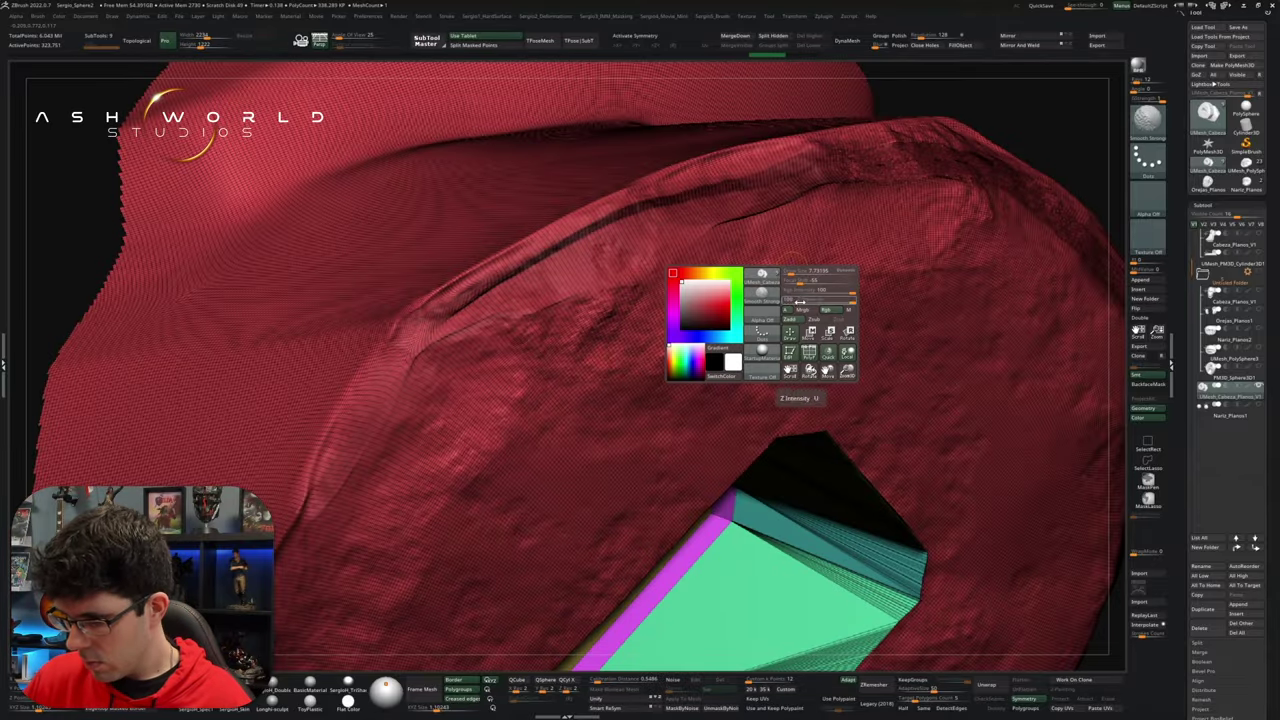
Step: View the ring and its hole head-on, toggling polyframe, then orbit to a wider angle
mouse_move(848, 183)
right_mouse_down()
mouse_move(652, 351)
mouse_move(643, 280)
mouse_move(690, 450)
mouse_move(674, 503)
mouse_move(737, 400)
mouse_move(695, 346)
mouse_move(794, 357)
mouse_move(770, 300)
right_mouse_up()
key("shift+f")
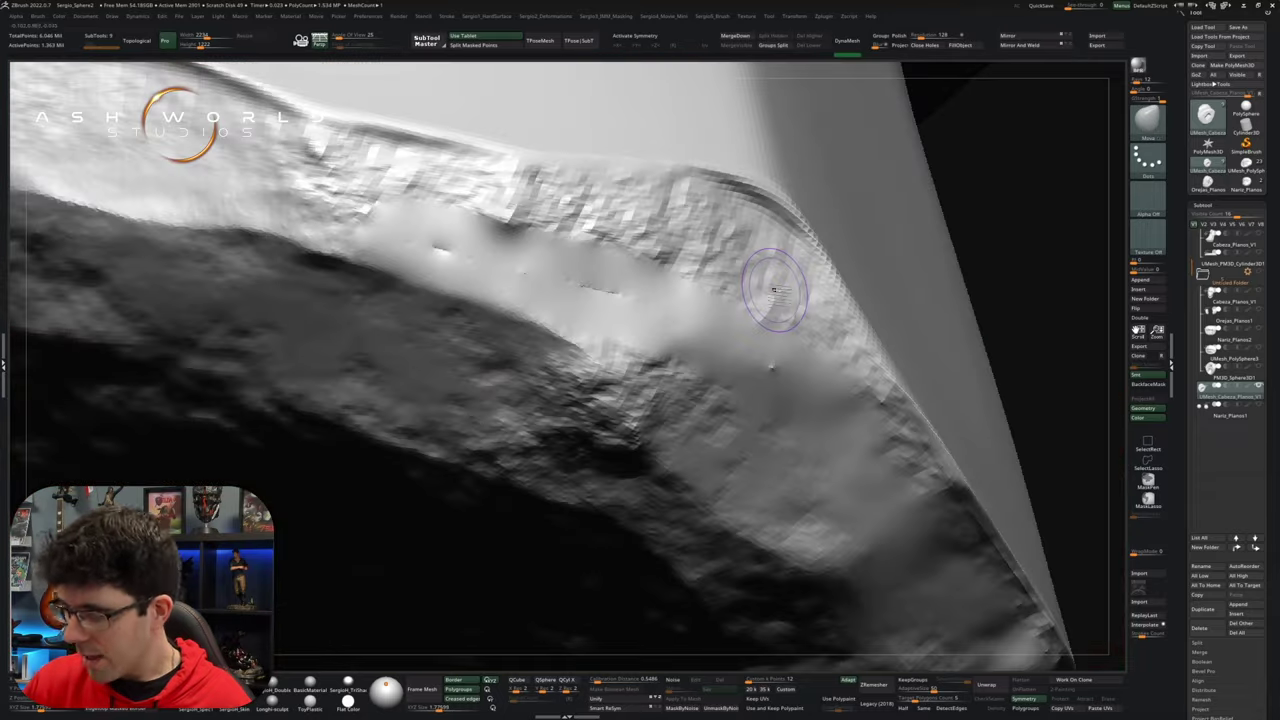
key("shift+f")
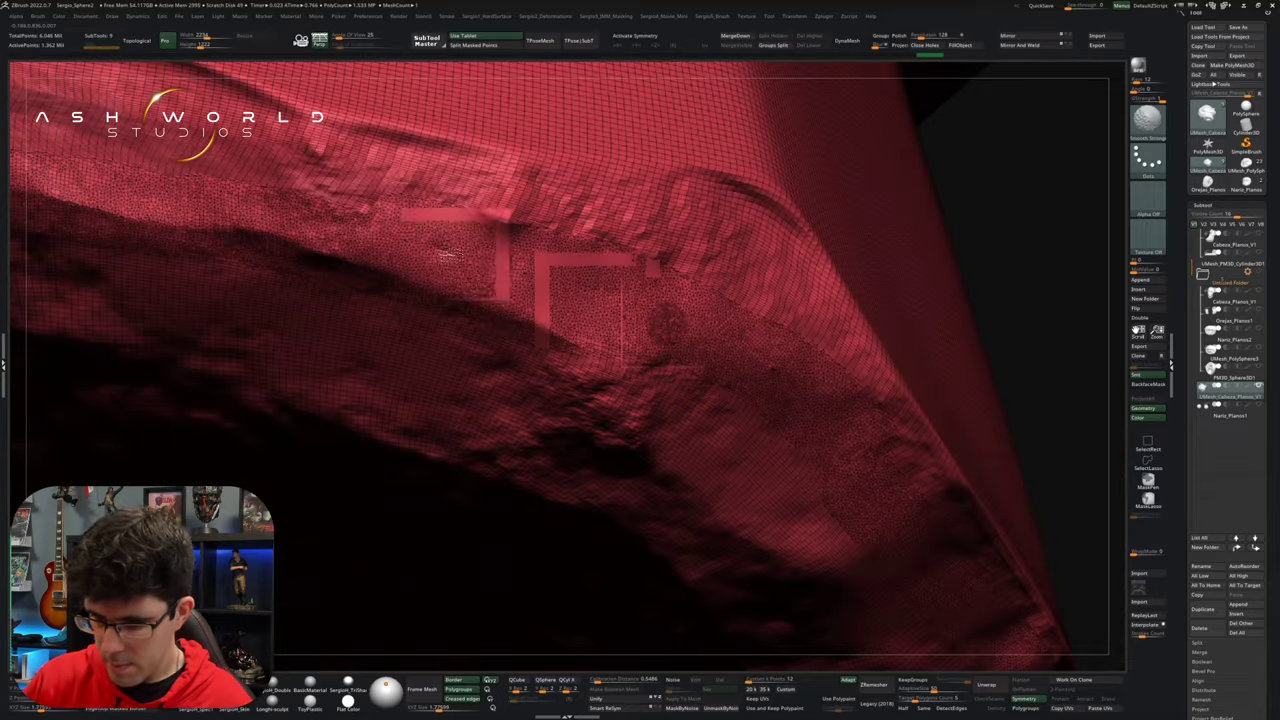
left_click_drag(683, 332, 525, 278)
mouse_move(668, 345)
right_mouse_down()
mouse_move(612, 289)
mouse_move(795, 313)
mouse_move(620, 362)
right_mouse_up()
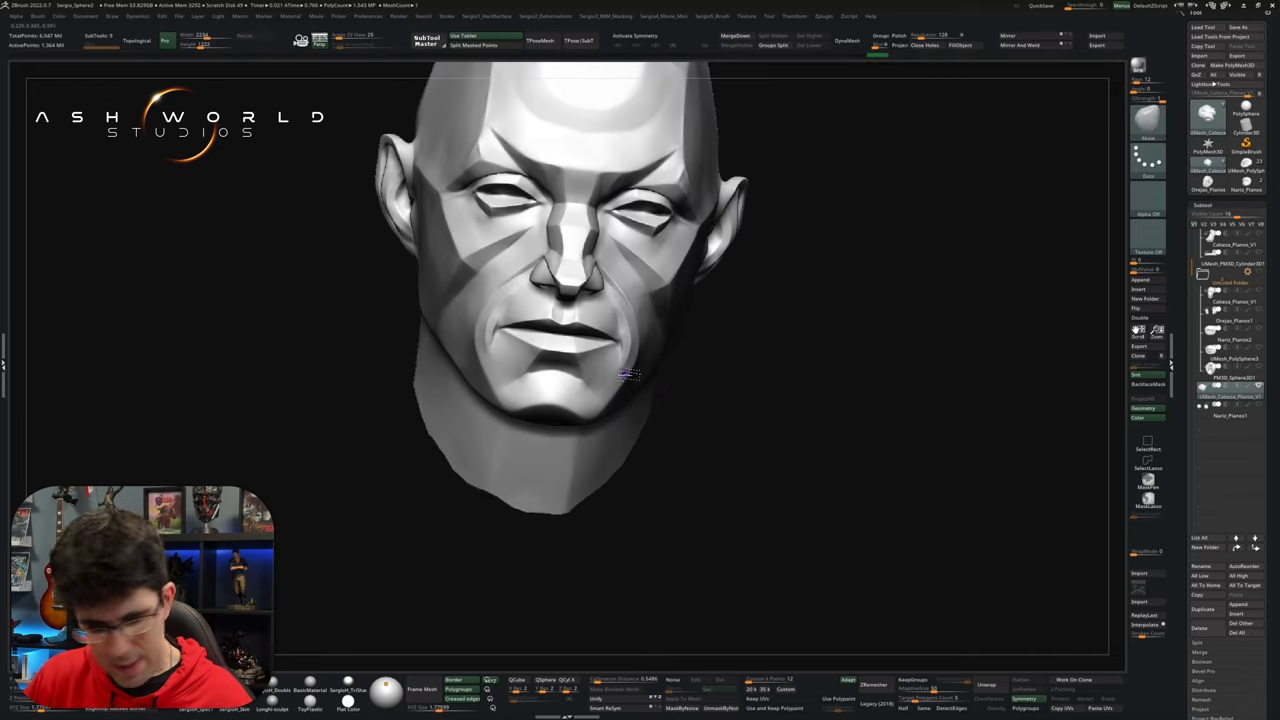
key("ctrl+shift+d")
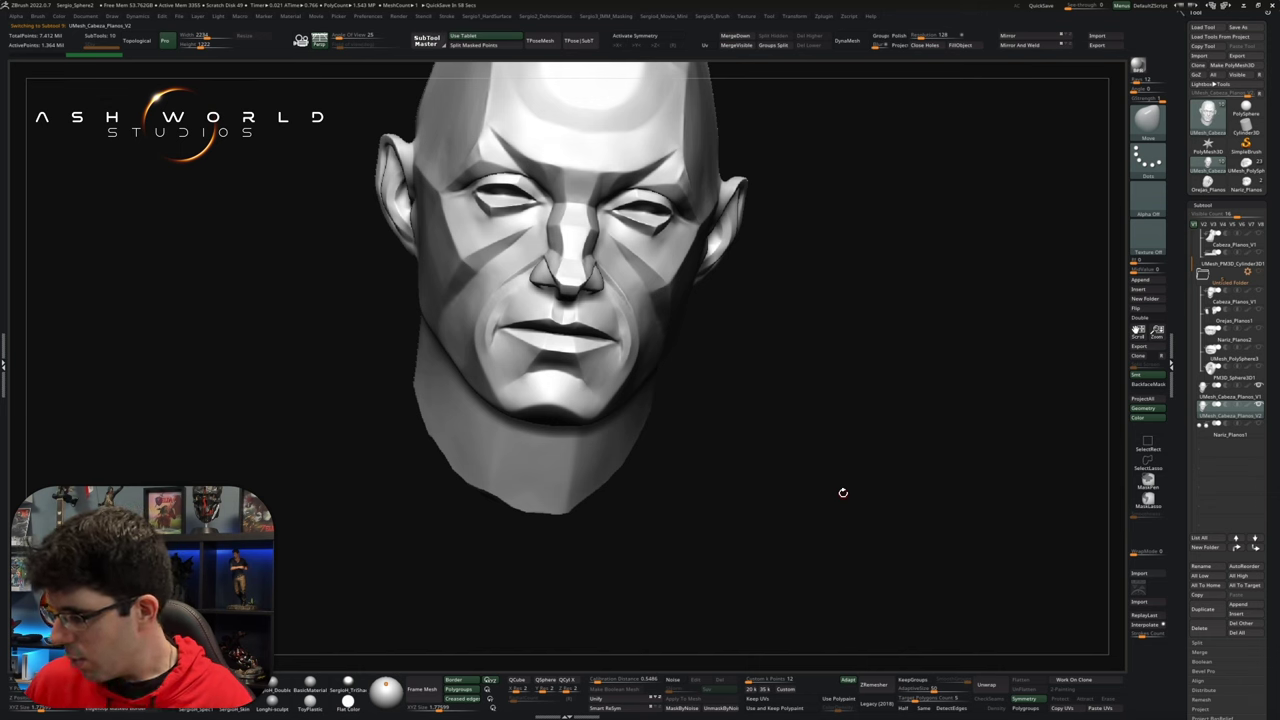
key("ctrl+z")
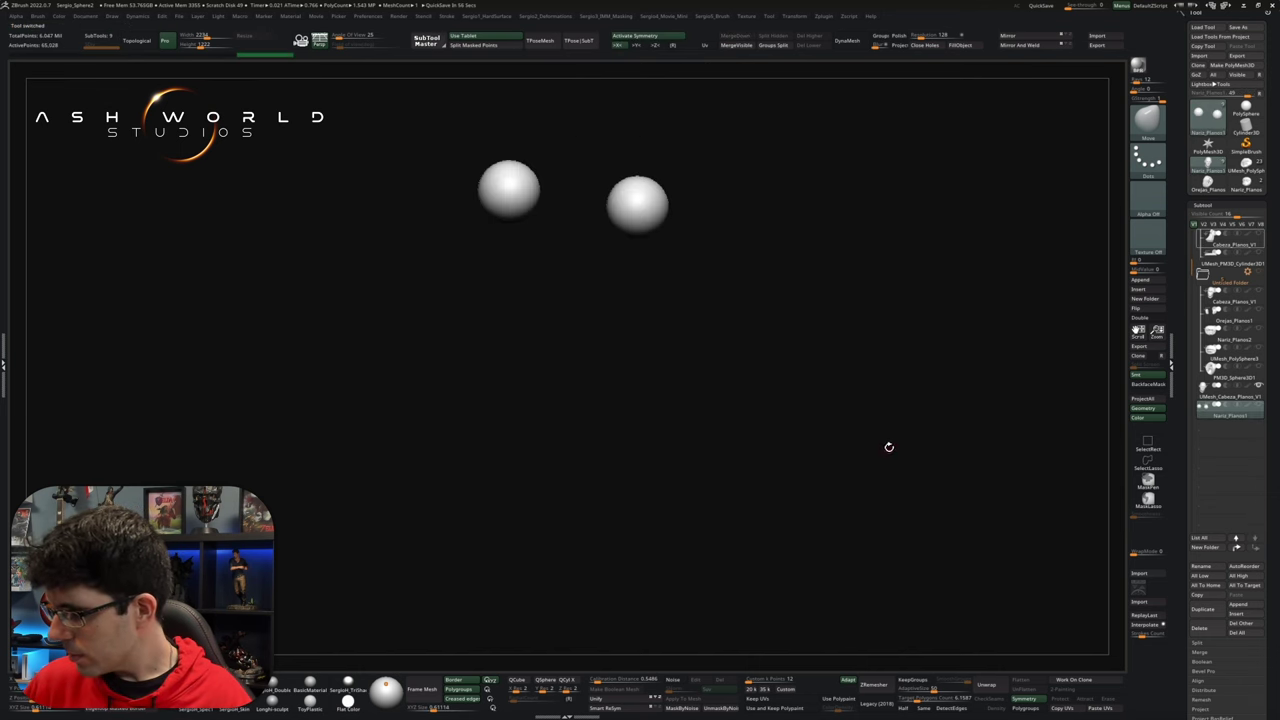
left_click(1207, 395)
mouse_move(533, 255)
right_mouse_down()
mouse_move(560, 270)
mouse_move(537, 349)
mouse_move(684, 210)
right_mouse_up()
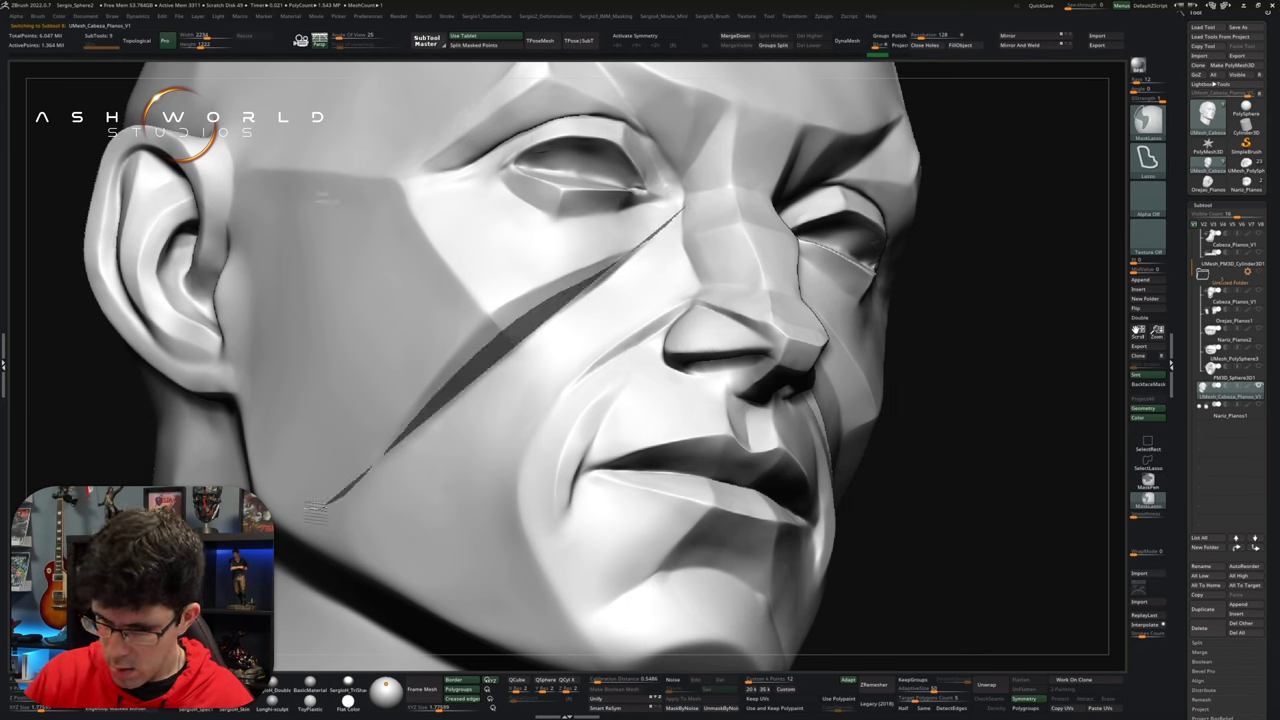
mouse_move(563, 347)
right_mouse_down()
mouse_move(609, 306)
mouse_move(555, 338)
right_mouse_up()
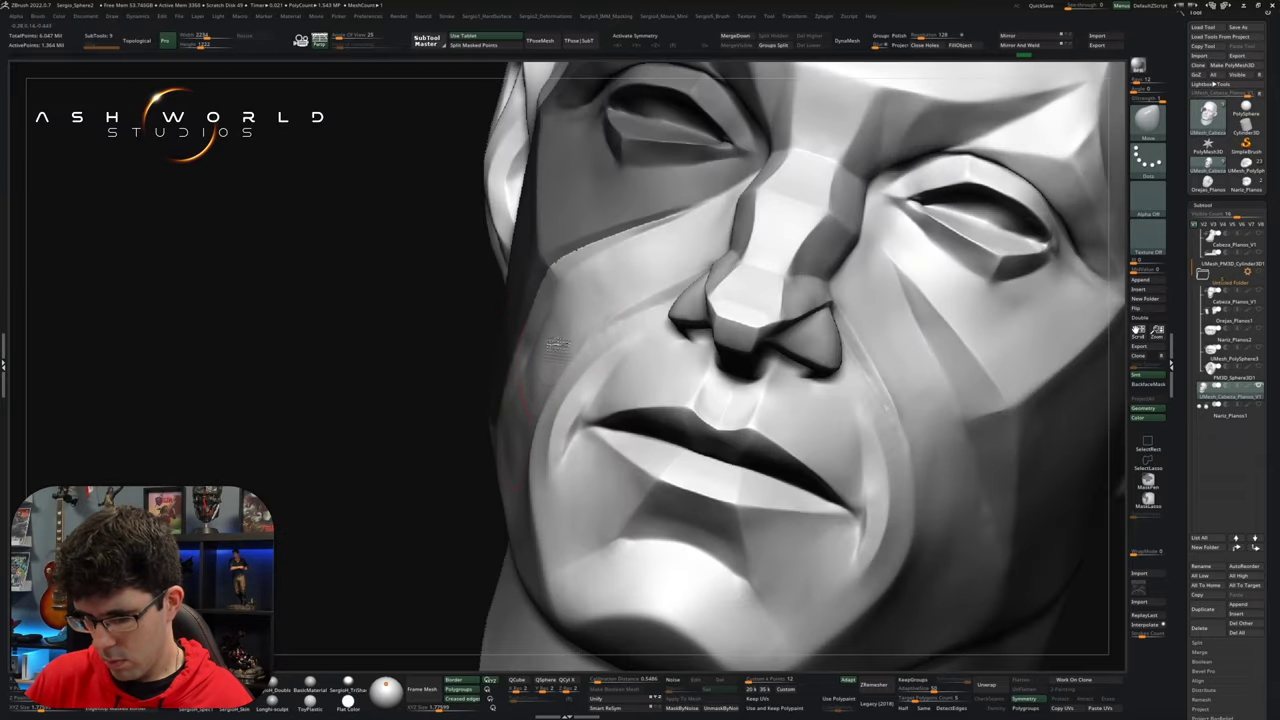
mouse_move(557, 345)
right_mouse_down()
mouse_move(530, 365)
mouse_move(552, 278)
mouse_move(514, 400)
mouse_move(570, 305)
right_mouse_up()
right_click_drag(517, 362, 500, 432)
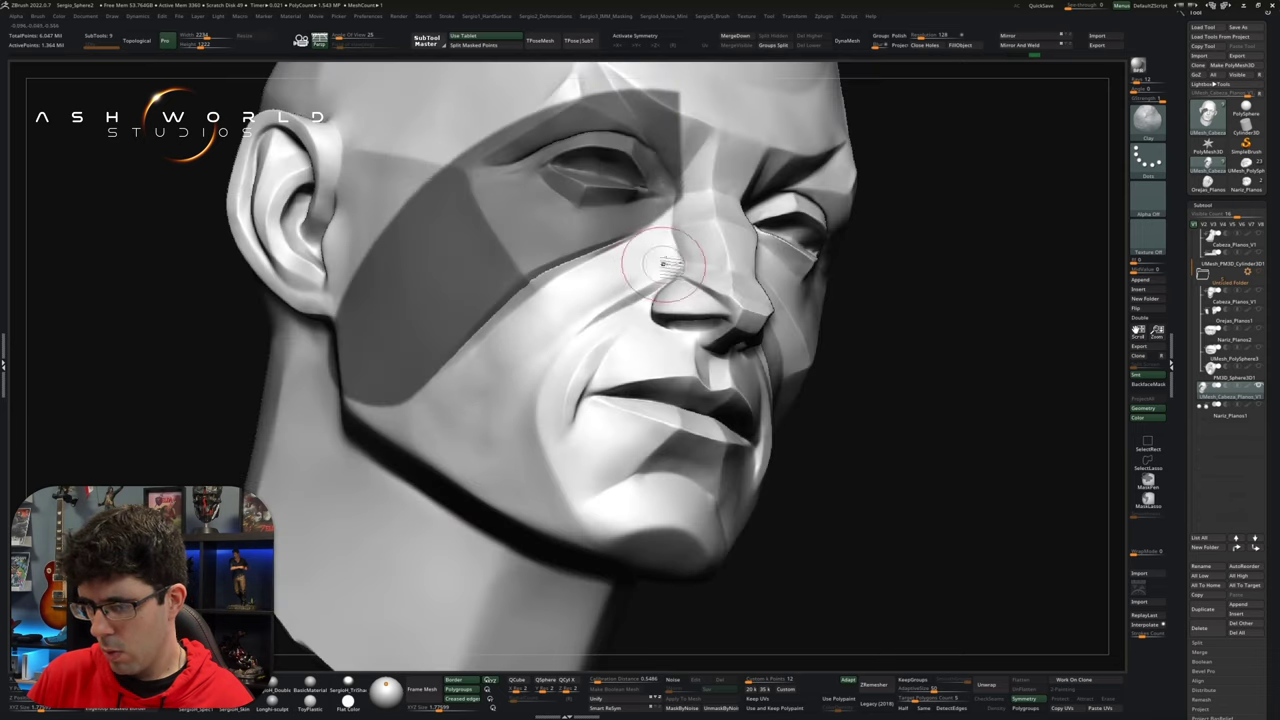
mouse_move(558, 318)
right_mouse_down()
mouse_move(809, 323)
mouse_move(761, 368)
mouse_move(800, 286)
mouse_move(832, 340)
mouse_move(937, 280)
mouse_move(513, 390)
mouse_move(657, 357)
mouse_move(757, 371)
mouse_move(760, 330)
mouse_move(725, 325)
mouse_move(834, 323)
mouse_move(857, 251)
mouse_move(827, 350)
mouse_move(903, 303)
mouse_move(955, 185)
mouse_move(1043, 237)
mouse_move(777, 274)
mouse_move(762, 258)
right_mouse_up()
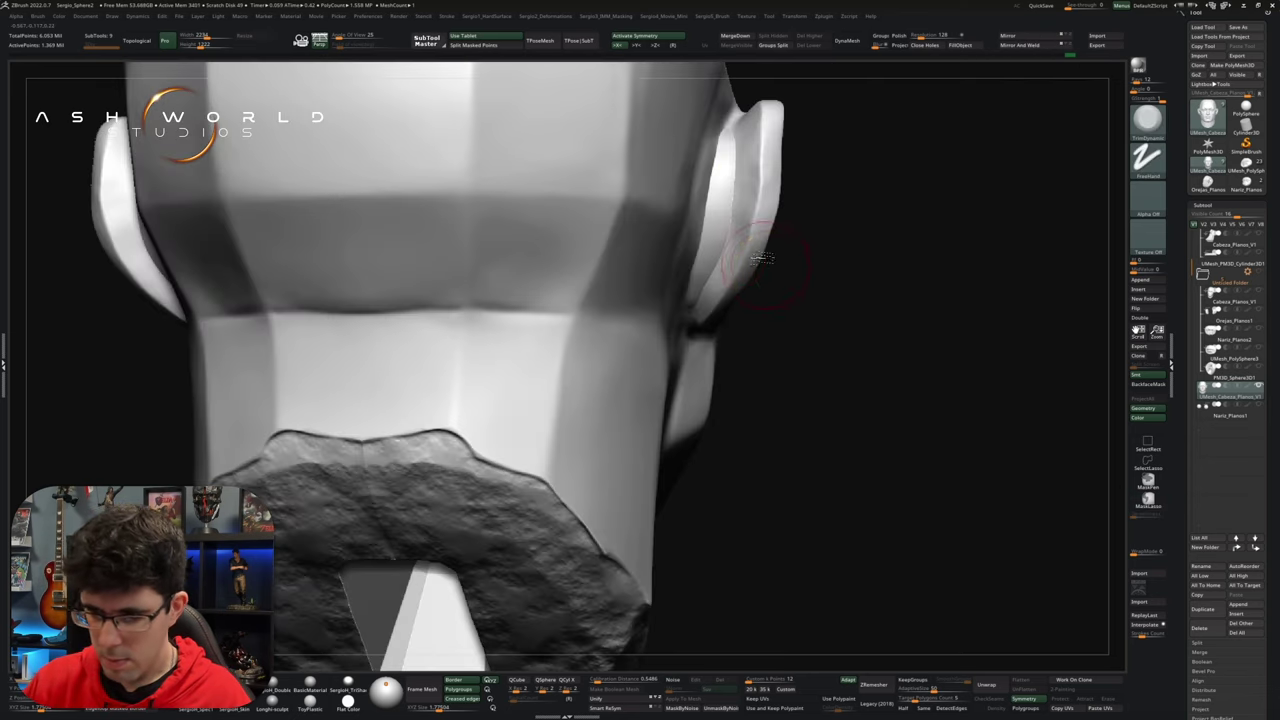
mouse_move(846, 269)
right_mouse_down()
mouse_move(720, 304)
mouse_move(771, 286)
mouse_move(786, 298)
mouse_move(514, 344)
right_mouse_up()
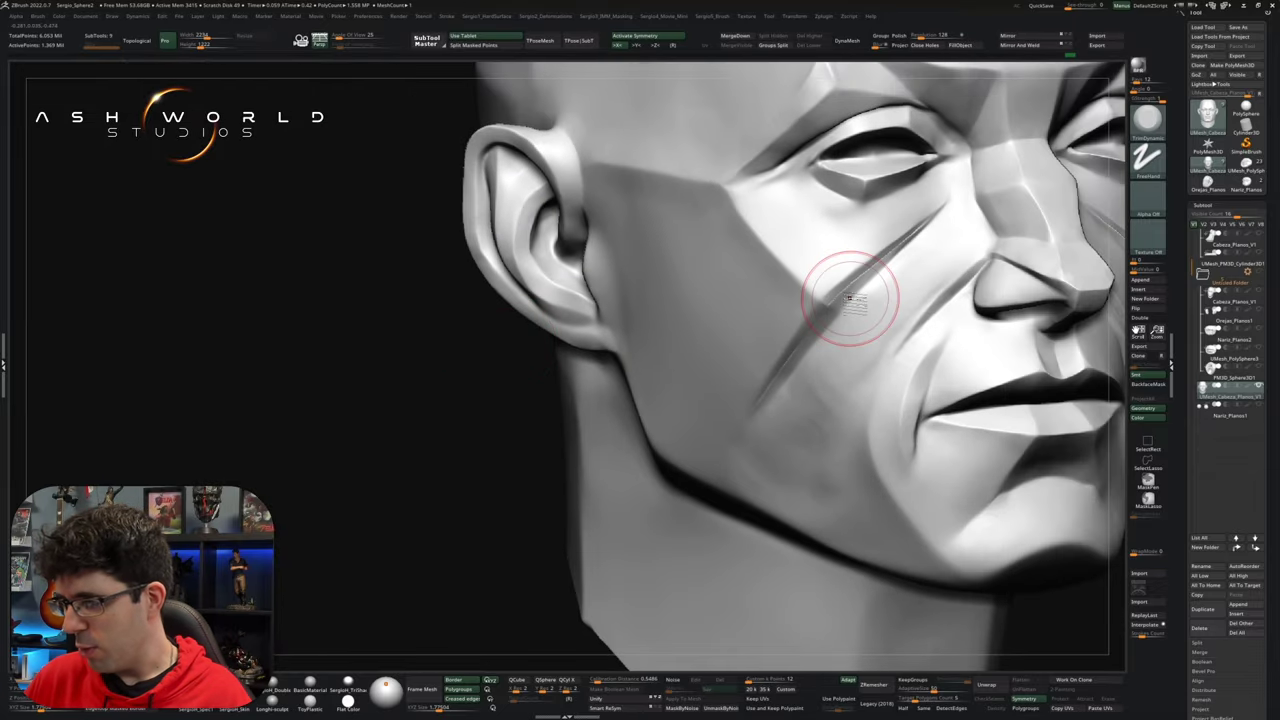
mouse_move(850, 298)
right_mouse_down()
mouse_move(776, 272)
mouse_move(794, 271)
mouse_move(760, 300)
mouse_move(641, 272)
right_mouse_up()
left_click_drag(643, 209, 809, 371, "ctrl+shift")
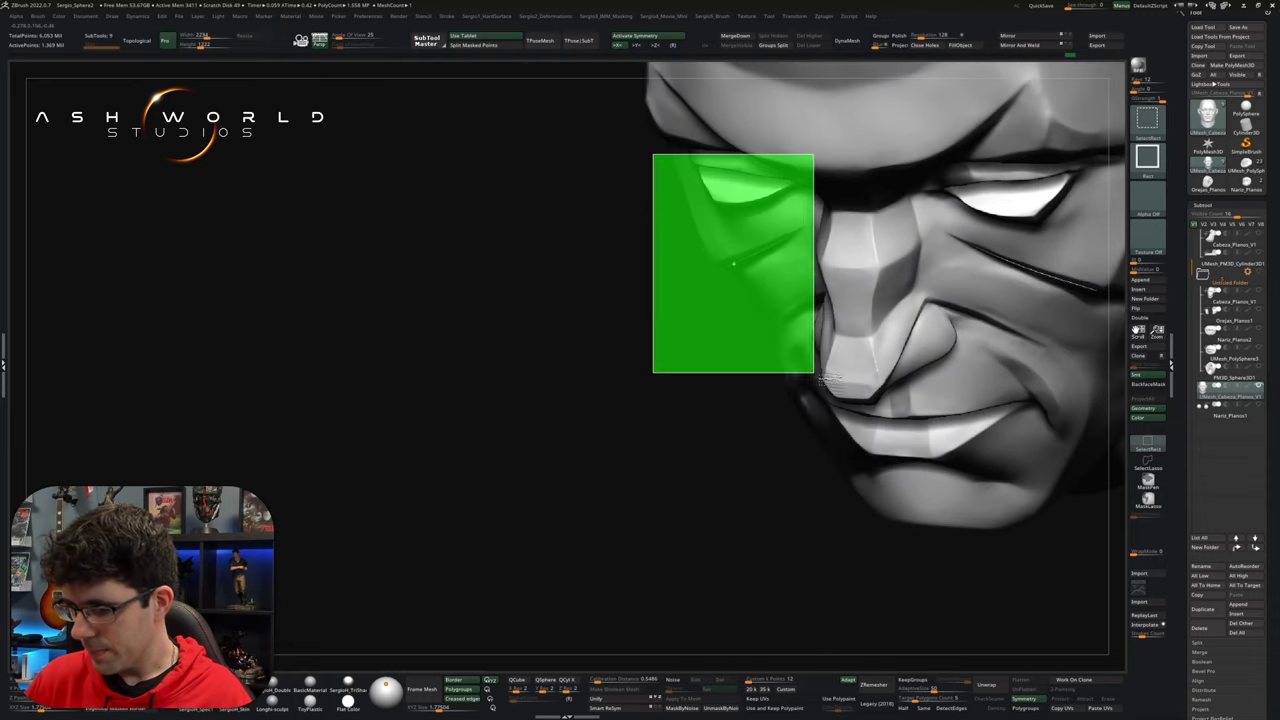
right_click_drag(809, 371, 795, 234)
scroll(793, 234, "up", 2)
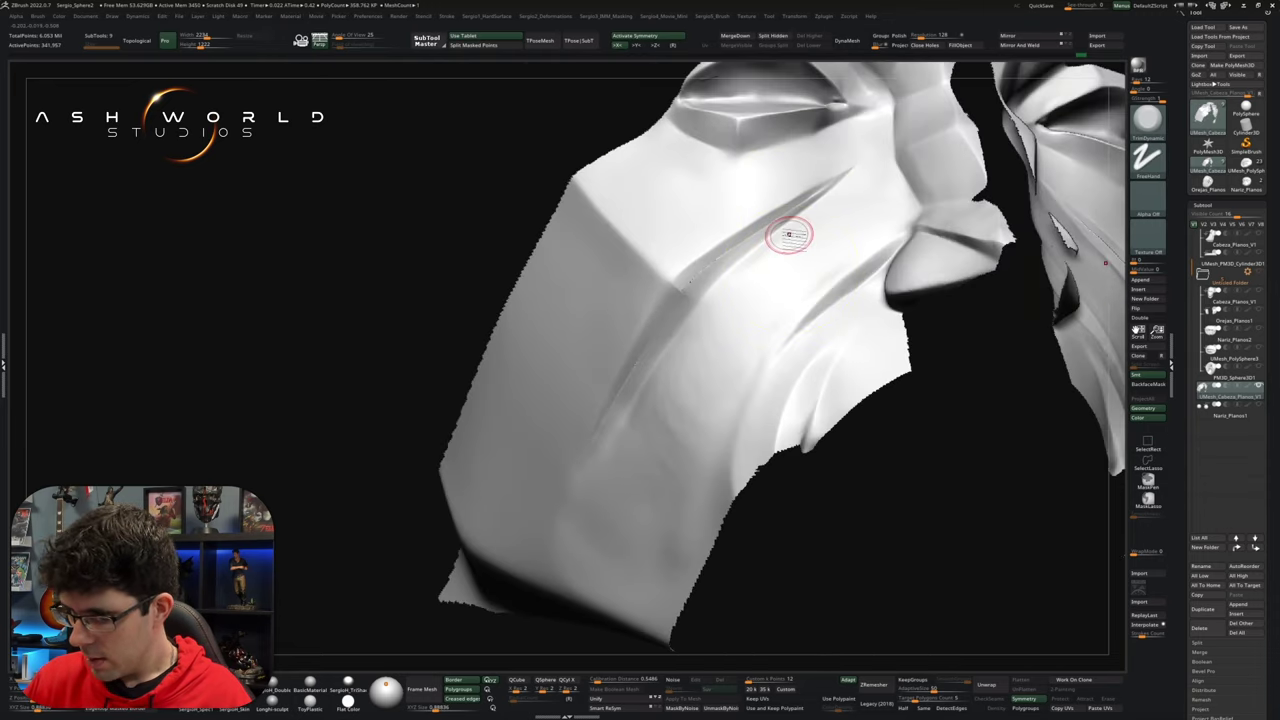
key("shift+f")
scroll(793, 203, "up", 2)
scroll(793, 210, "down", 1)
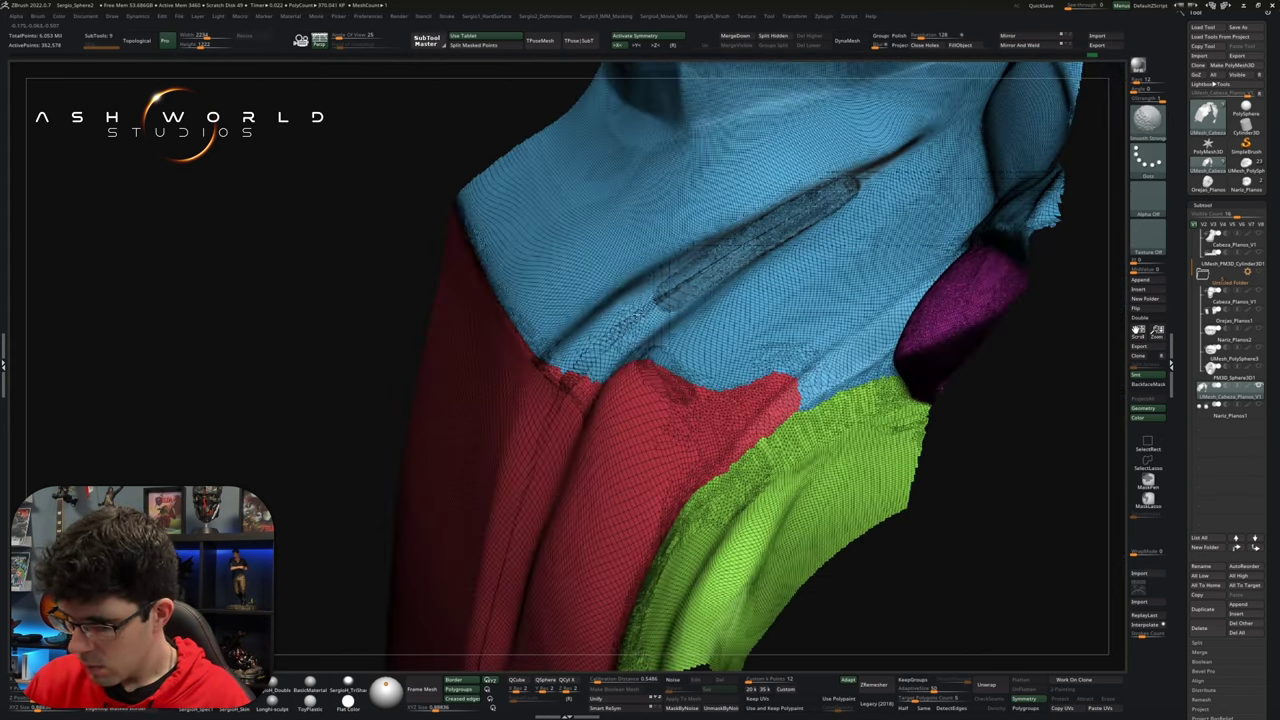
mouse_move(713, 263)
right_mouse_down()
mouse_move(665, 300)
mouse_move(641, 399)
right_mouse_up()
right_click_drag(668, 339, 705, 258)
key("shift+f")
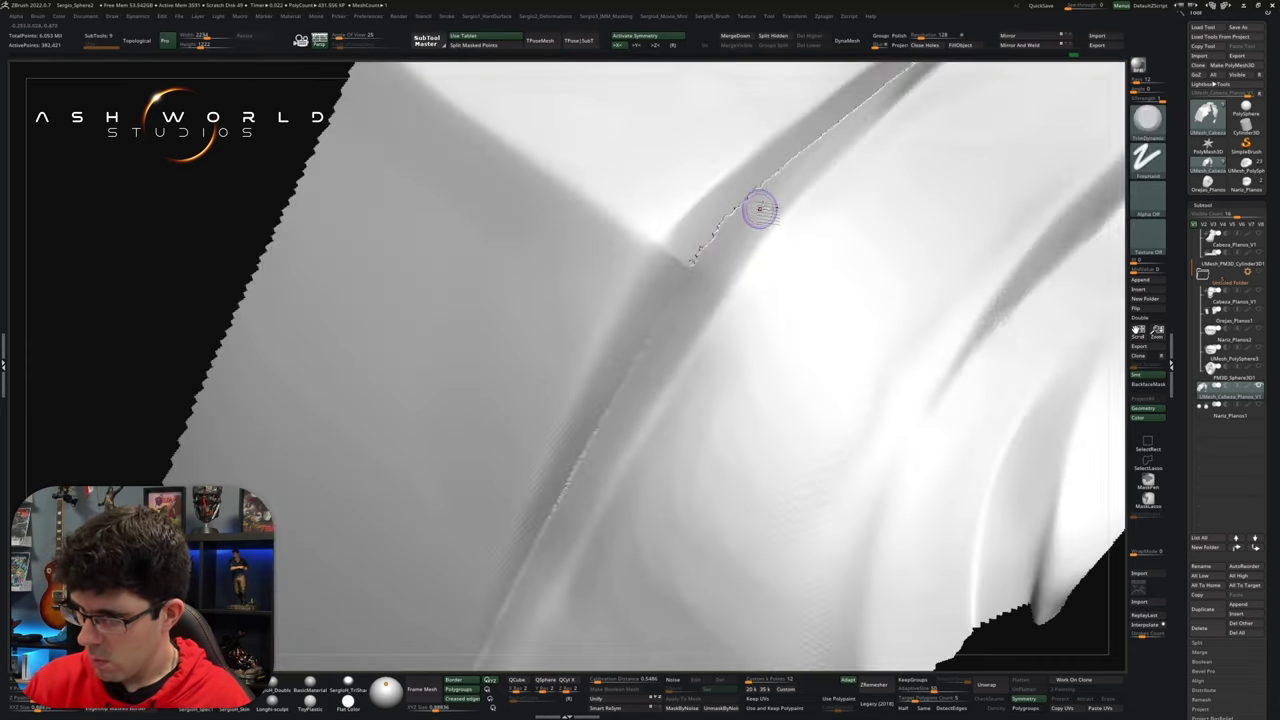
right_click_drag(745, 221, 647, 342)
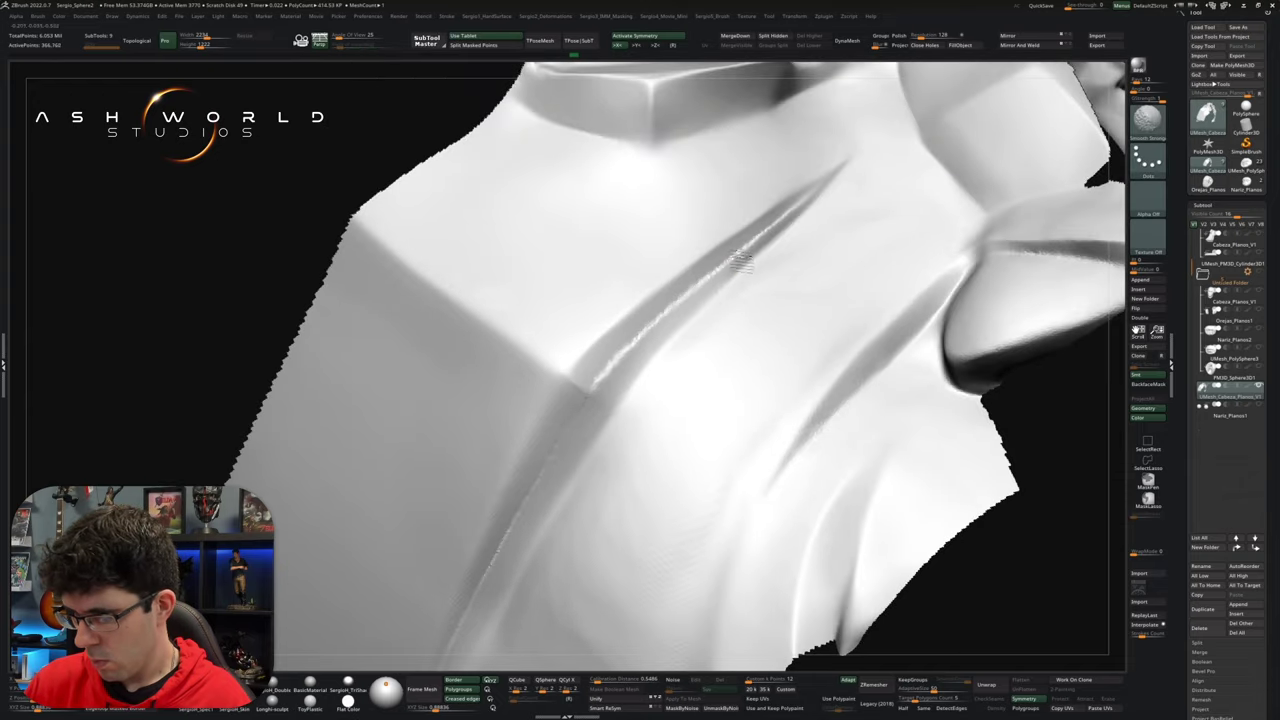
right_click_drag(650, 335, 602, 352)
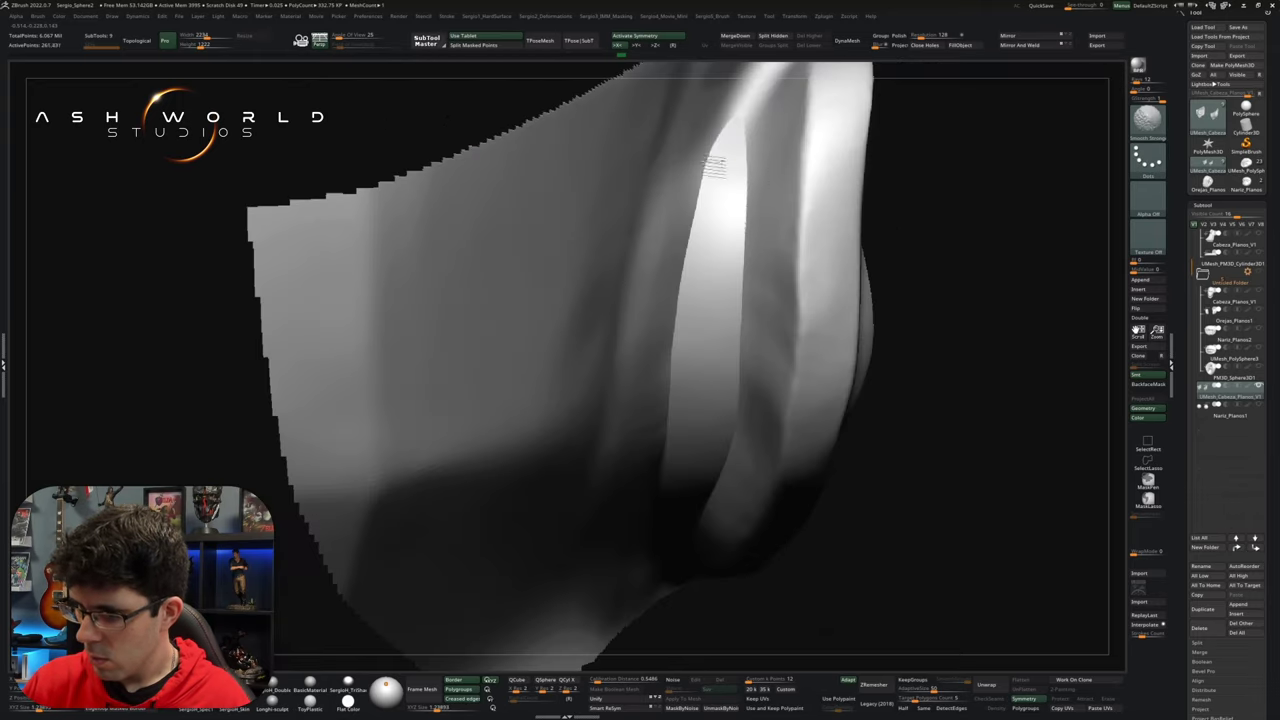
key("shift+f")
key("space")
key("shift+f")
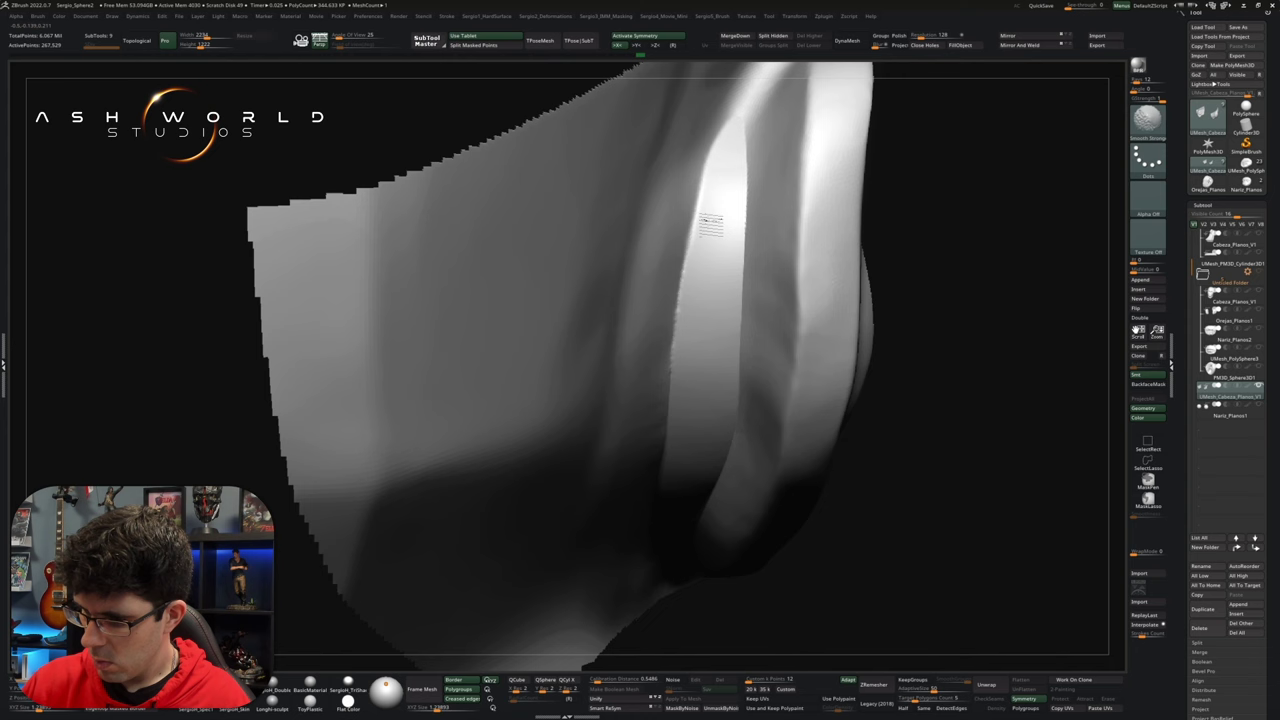
mouse_move(711, 235)
right_mouse_down()
mouse_move(674, 309)
mouse_move(708, 390)
right_mouse_up()
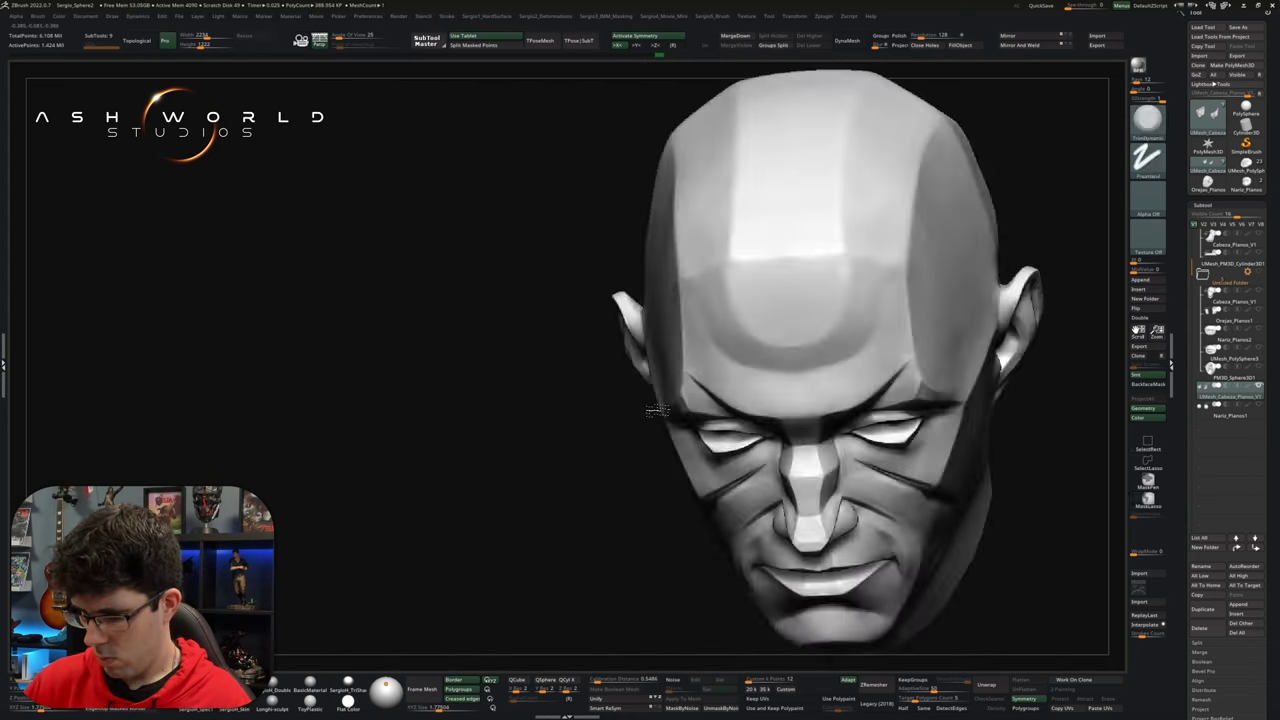
left_click_drag(626, 427, 757, 576, "ctrl+shift")
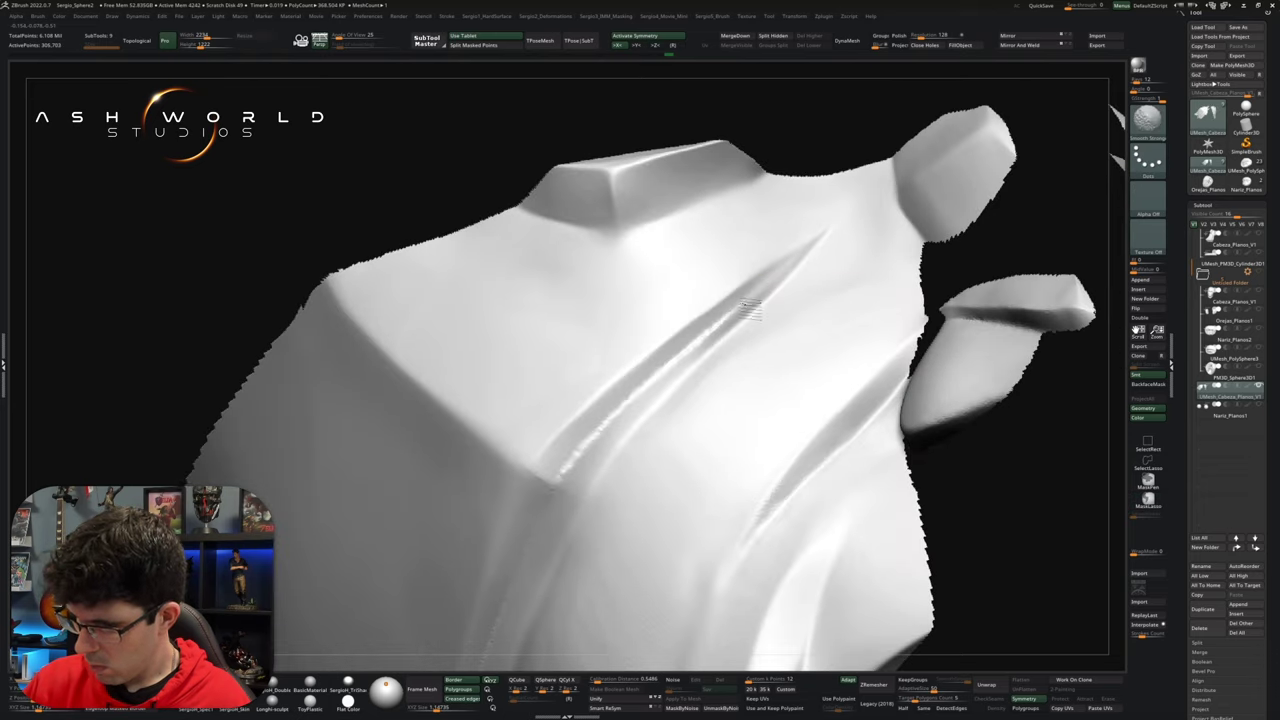
right_click_drag(592, 450, 671, 377)
right_click_drag(612, 550, 657, 389)
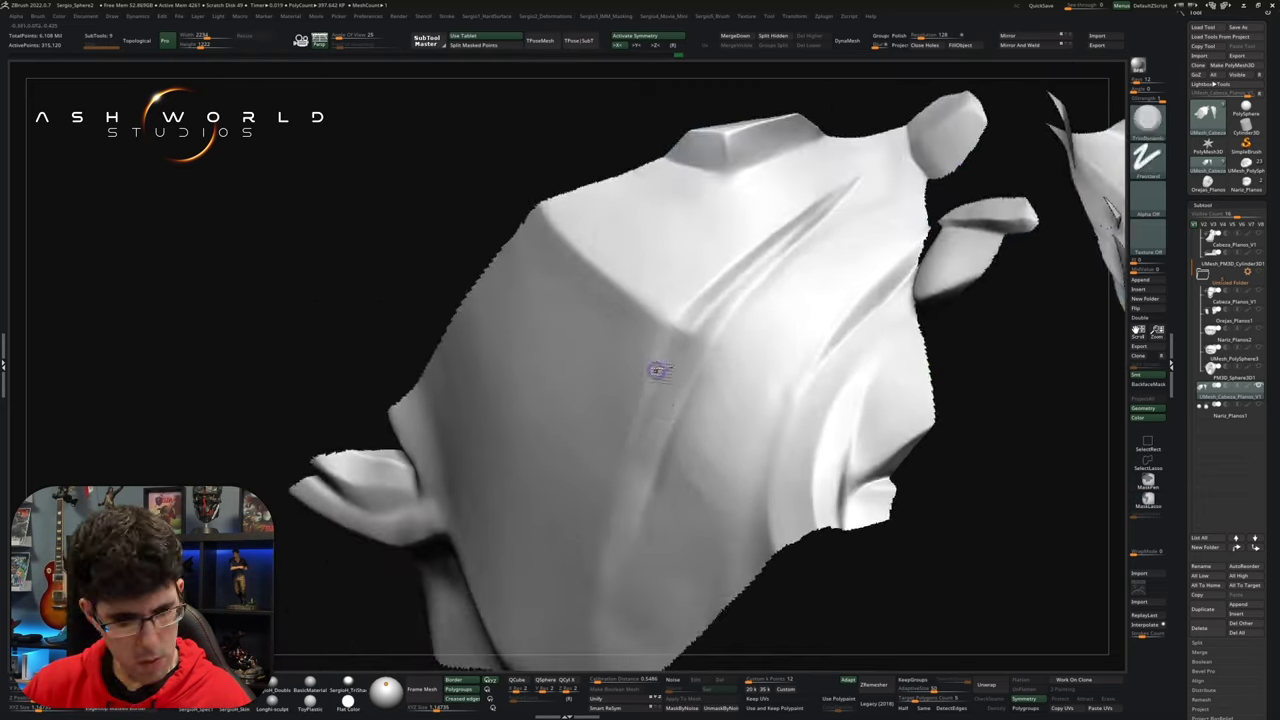
right_click_drag(729, 300, 757, 300)
mouse_move(781, 246)
right_mouse_down()
mouse_move(763, 265)
mouse_move(741, 237)
right_mouse_up()
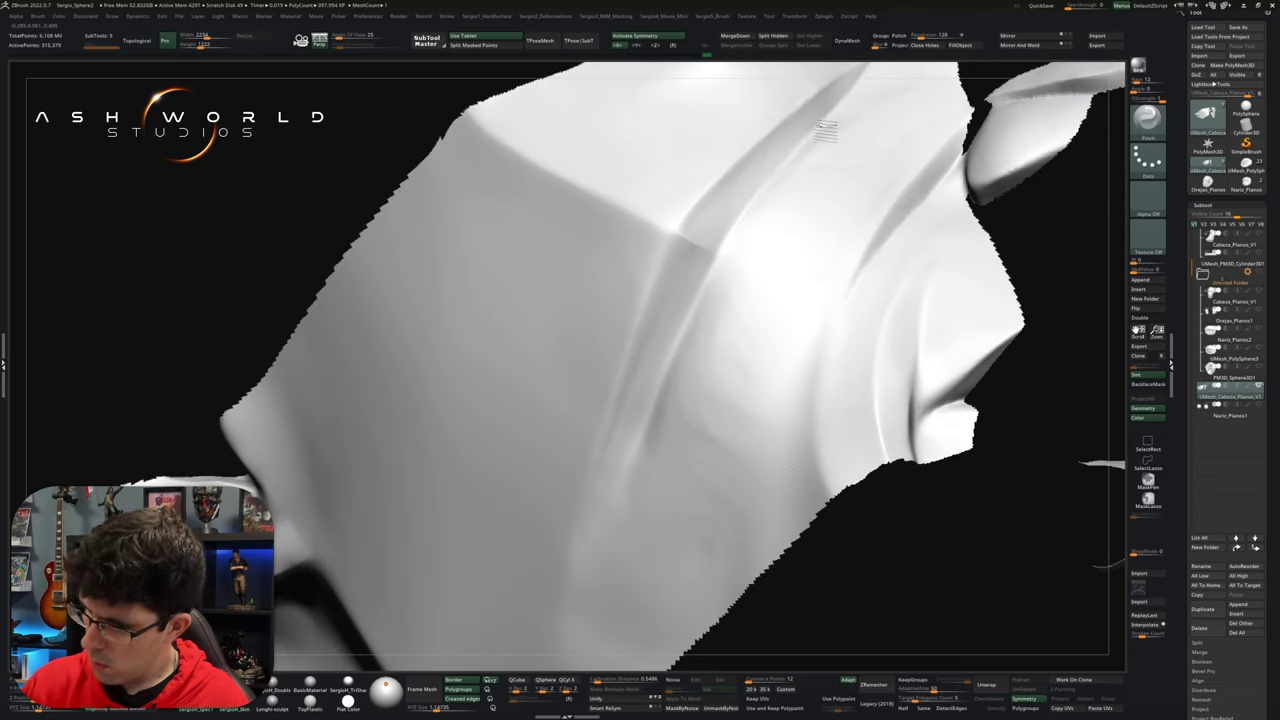
mouse_move(665, 385)
right_mouse_down()
mouse_move(746, 366)
mouse_move(710, 398)
right_mouse_up()
mouse_move(781, 290)
right_mouse_down()
mouse_move(808, 271)
mouse_move(811, 249)
mouse_move(875, 216)
mouse_move(855, 245)
right_mouse_up()
left_click(725, 467, "ctrl+shift")
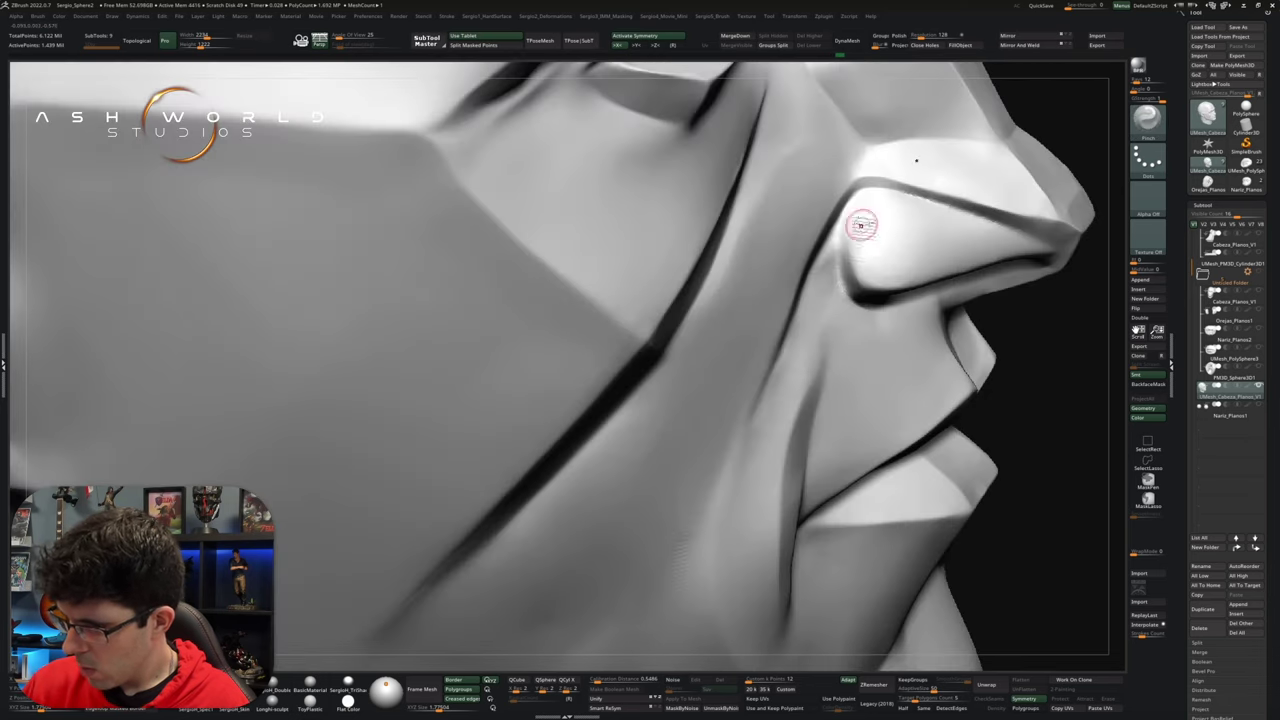
mouse_move(845, 300)
right_mouse_down("ctrl")
mouse_move(866, 266)
mouse_move(994, 326)
mouse_move(886, 337)
mouse_move(903, 380)
mouse_move(591, 366)
mouse_move(557, 400)
mouse_move(586, 357)
mouse_move(596, 385)
right_mouse_up("ctrl")
mouse_move(575, 433)
right_mouse_down()
mouse_move(591, 343)
mouse_move(560, 442)
mouse_move(655, 267)
mouse_move(909, 417)
mouse_move(951, 380)
mouse_move(598, 246)
right_mouse_up()
right_click_drag(556, 313, 611, 234)
right_click_drag(567, 285, 603, 235)
mouse_move(570, 283)
right_mouse_down()
mouse_move(580, 357)
mouse_move(866, 357)
mouse_move(788, 341)
right_mouse_up()
key("ctrl")
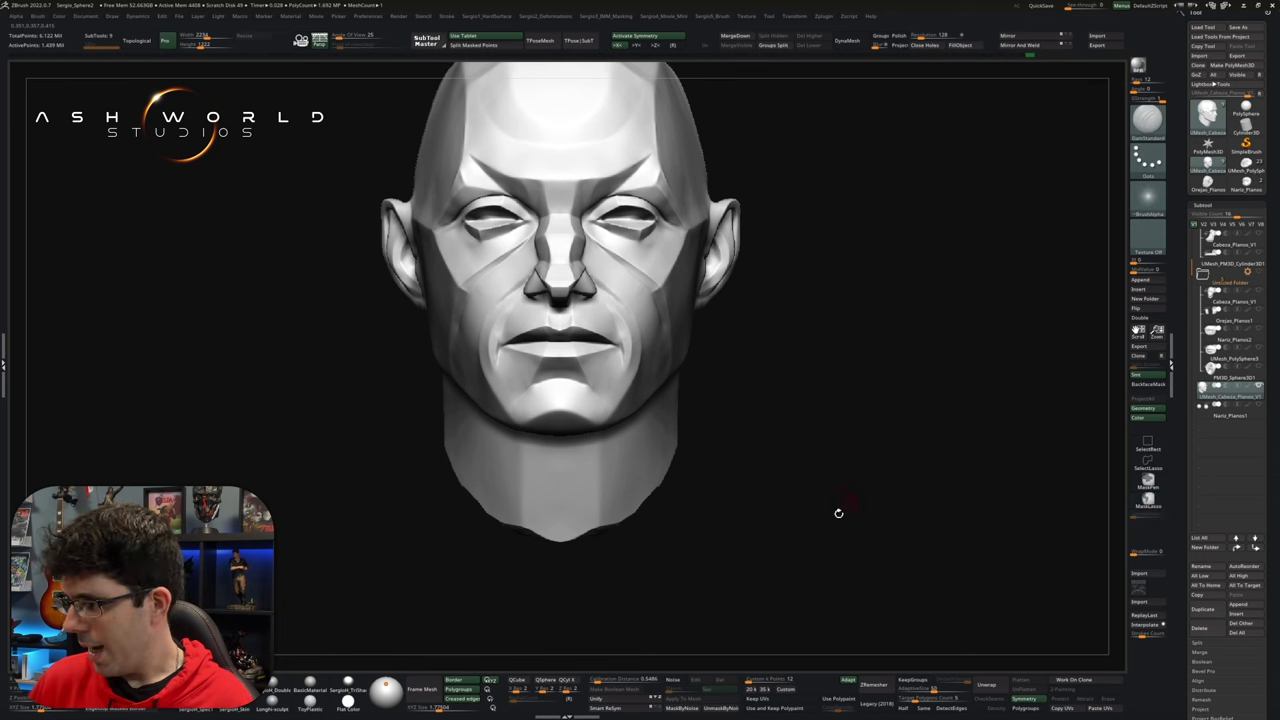
Step: Duplicate the planar head subtool and project the original onto the copy, checking the mouth corner
key("ctrl+shift+d")
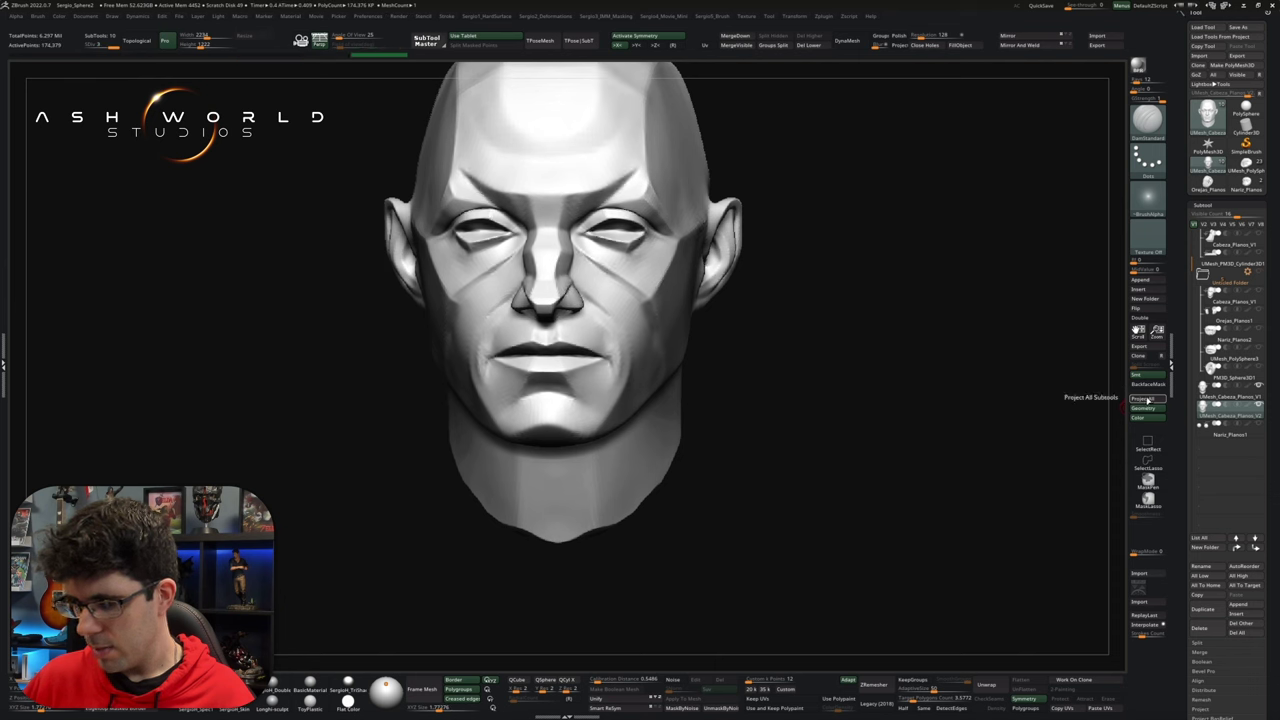
left_click(1147, 399)
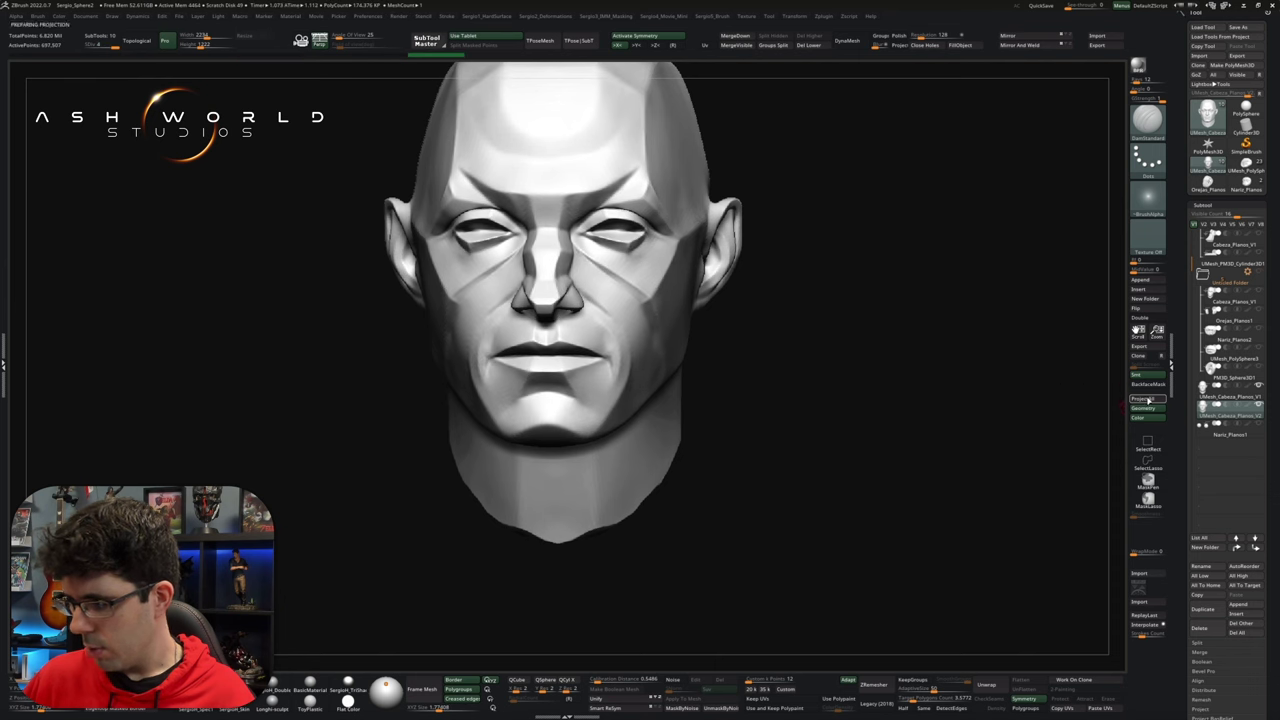
left_click_drag(1042, 417, 689, 380)
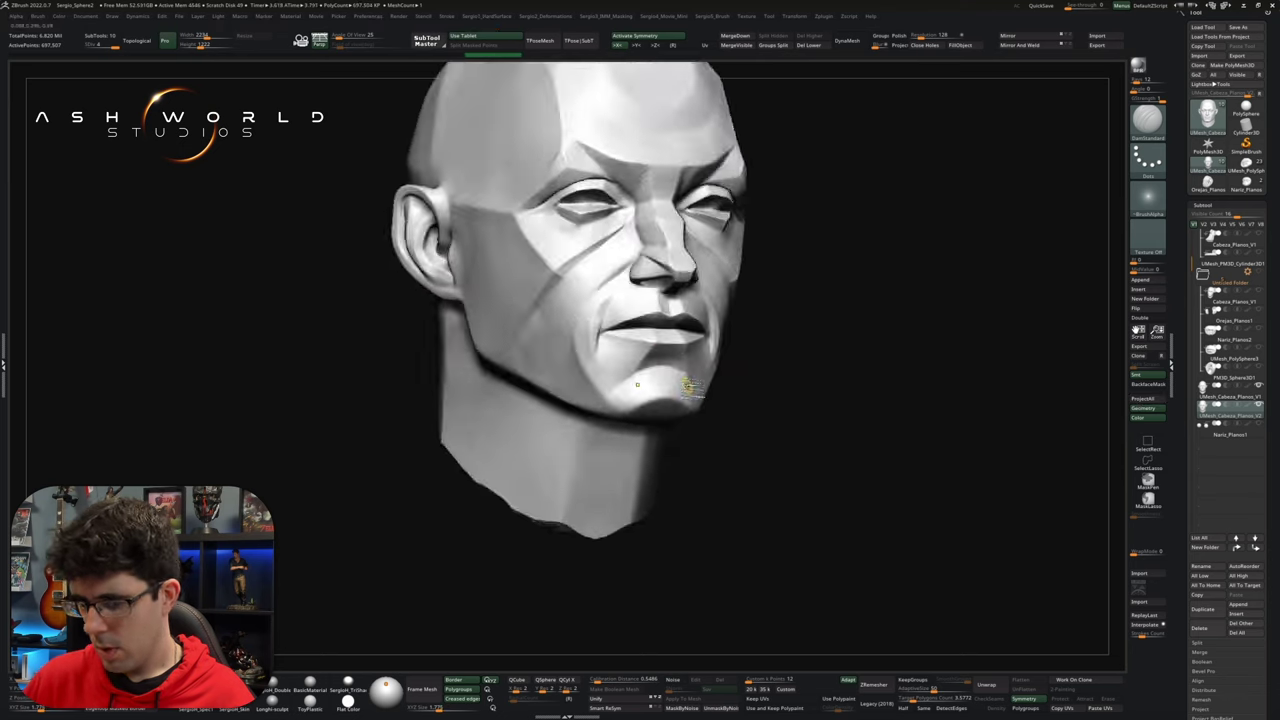
scroll(614, 363, "up", 3)
scroll(610, 395, "up", 3)
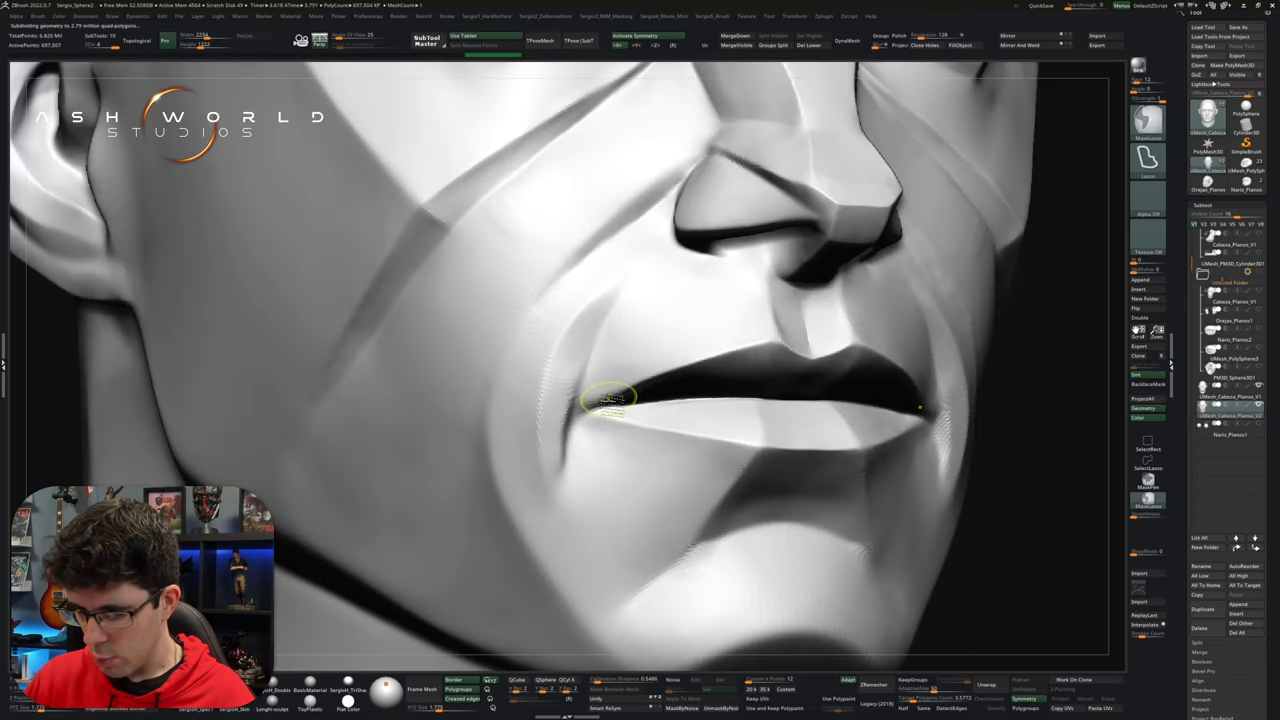
mouse_move(600, 420)
right_mouse_down()
mouse_move(574, 337)
mouse_move(596, 304)
mouse_move(651, 343)
mouse_move(700, 330)
right_mouse_up()
scroll(651, 343, "down", 3)
Step: Select the Move brush (BMV)
key("b")
key("m")
key("v")
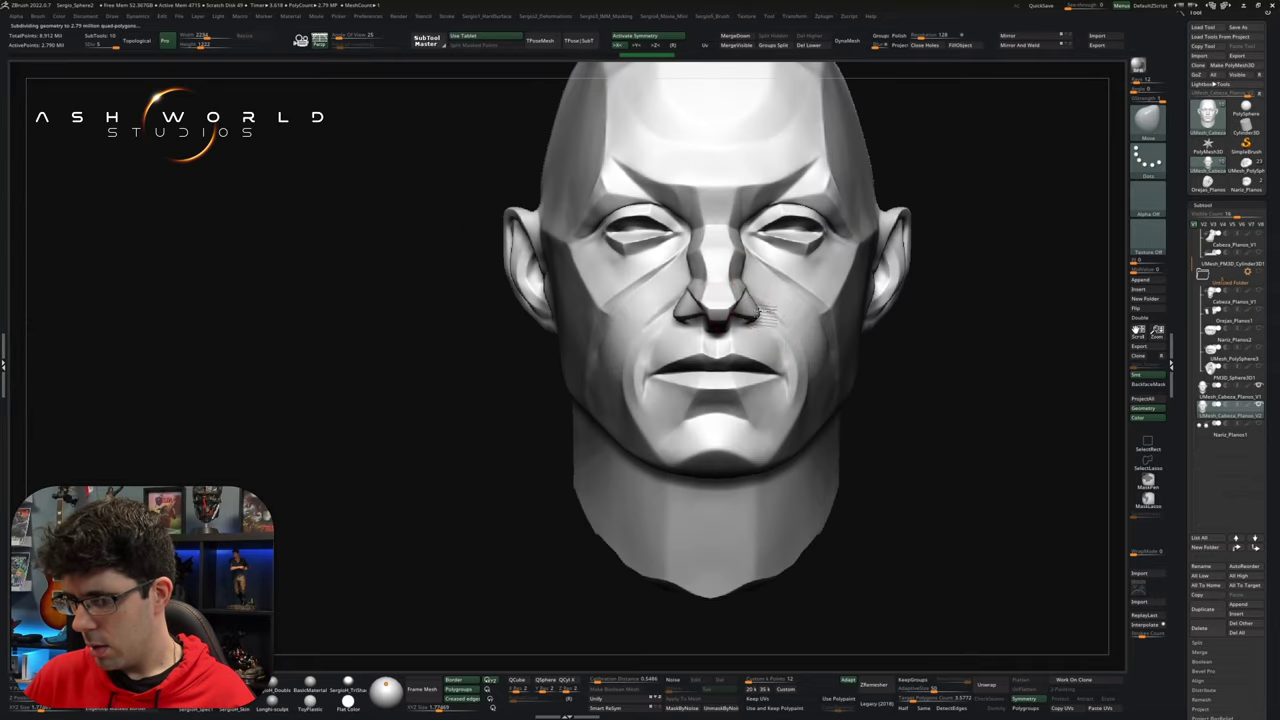
Step: Make the V2 head subtool active and zoom to a straight-on view of the nose
right_click_drag(750, 315, 789, 343)
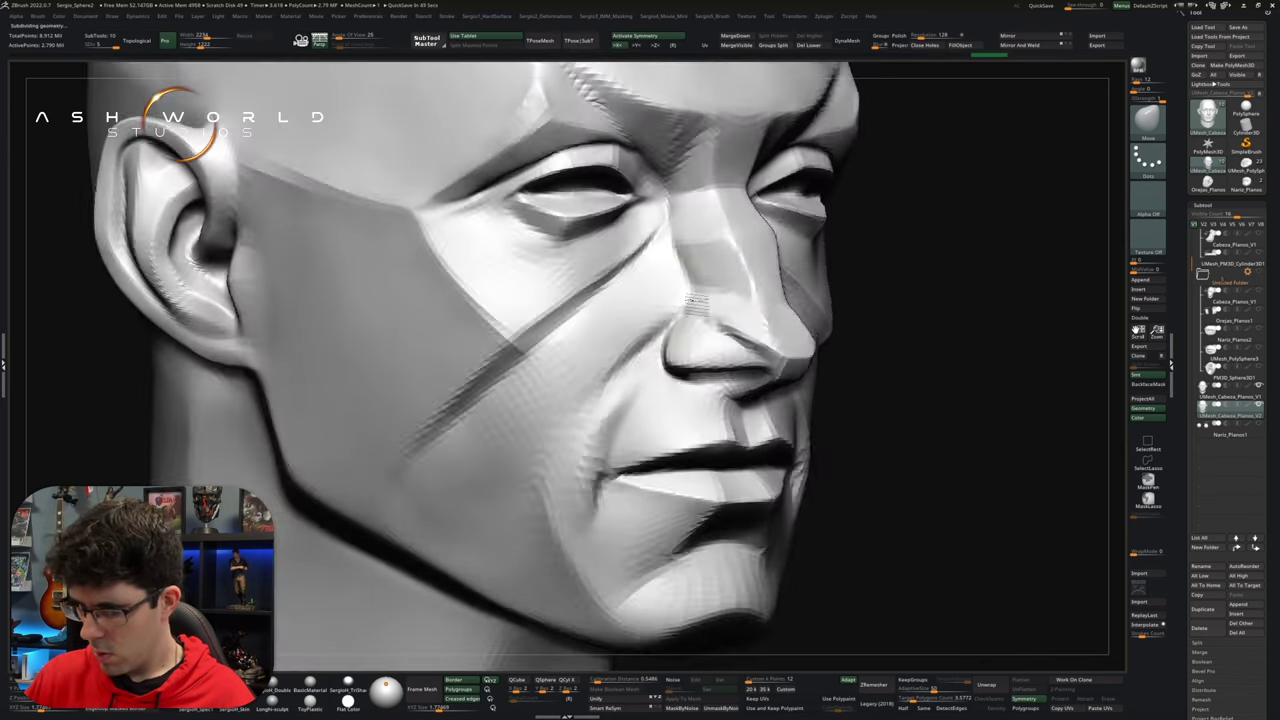
right_click_drag(696, 303, 718, 327)
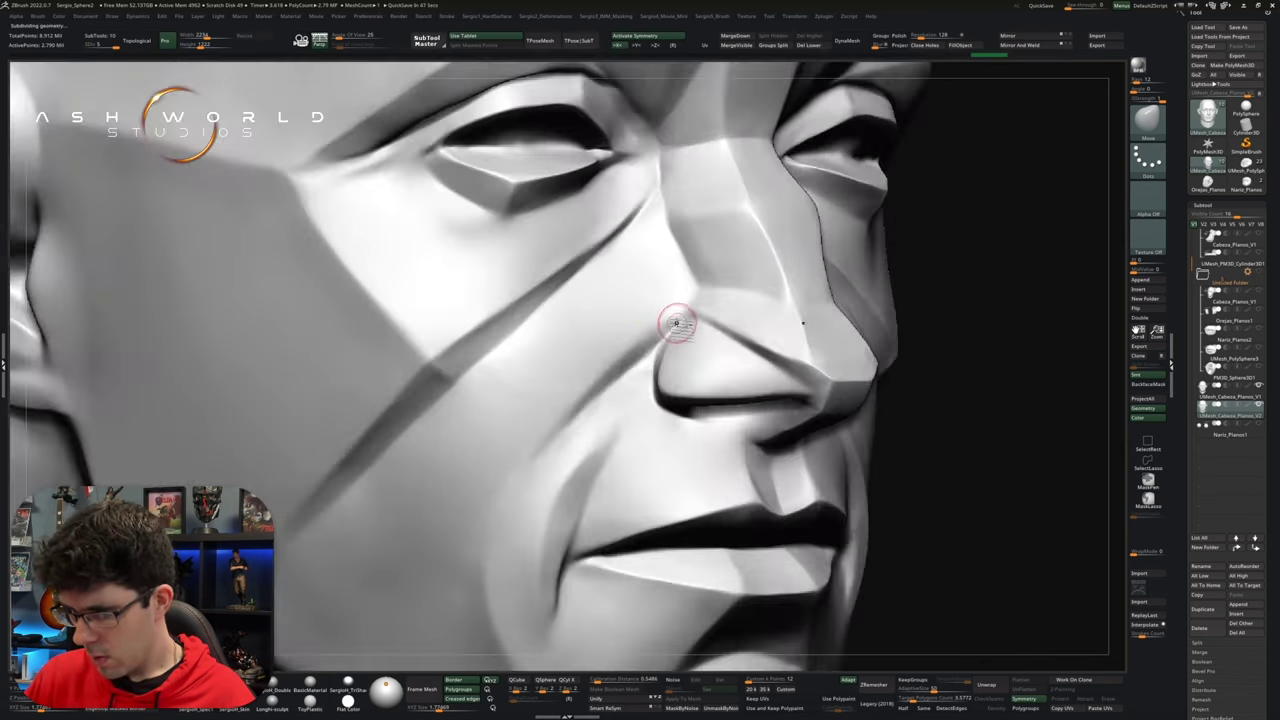
left_click(1220, 410)
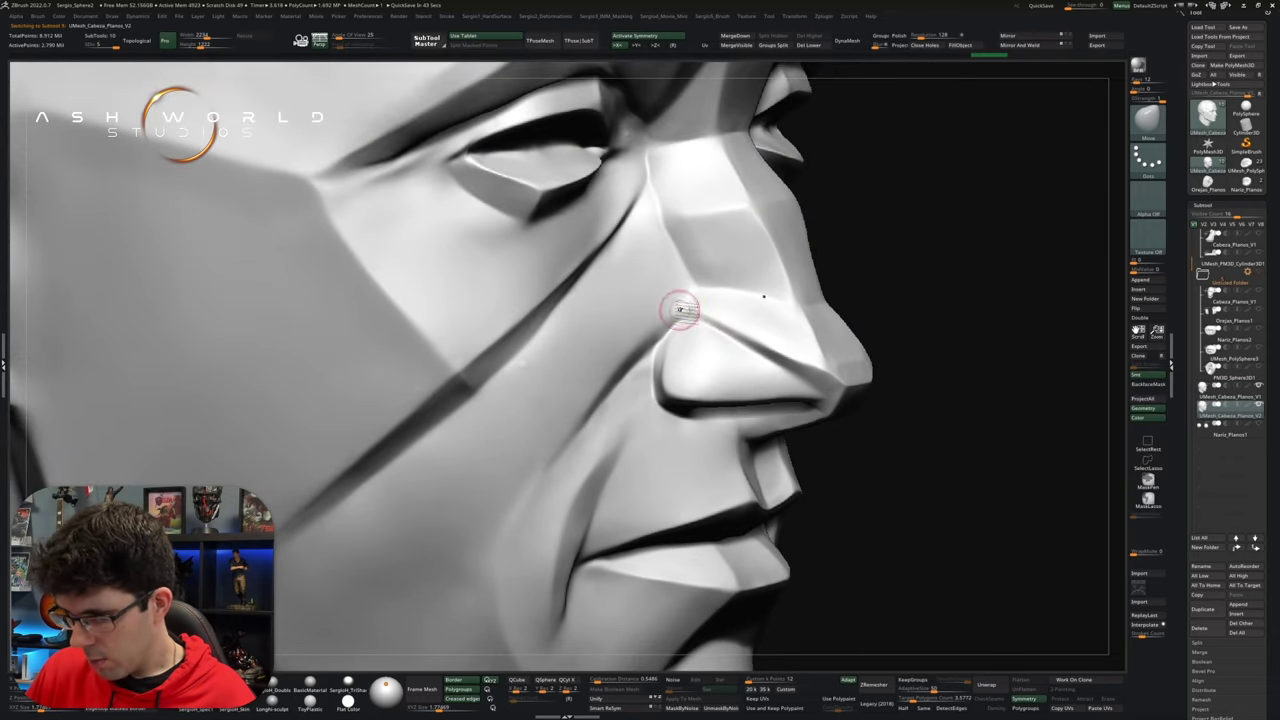
right_click_drag(718, 327, 680, 318, "ctrl")
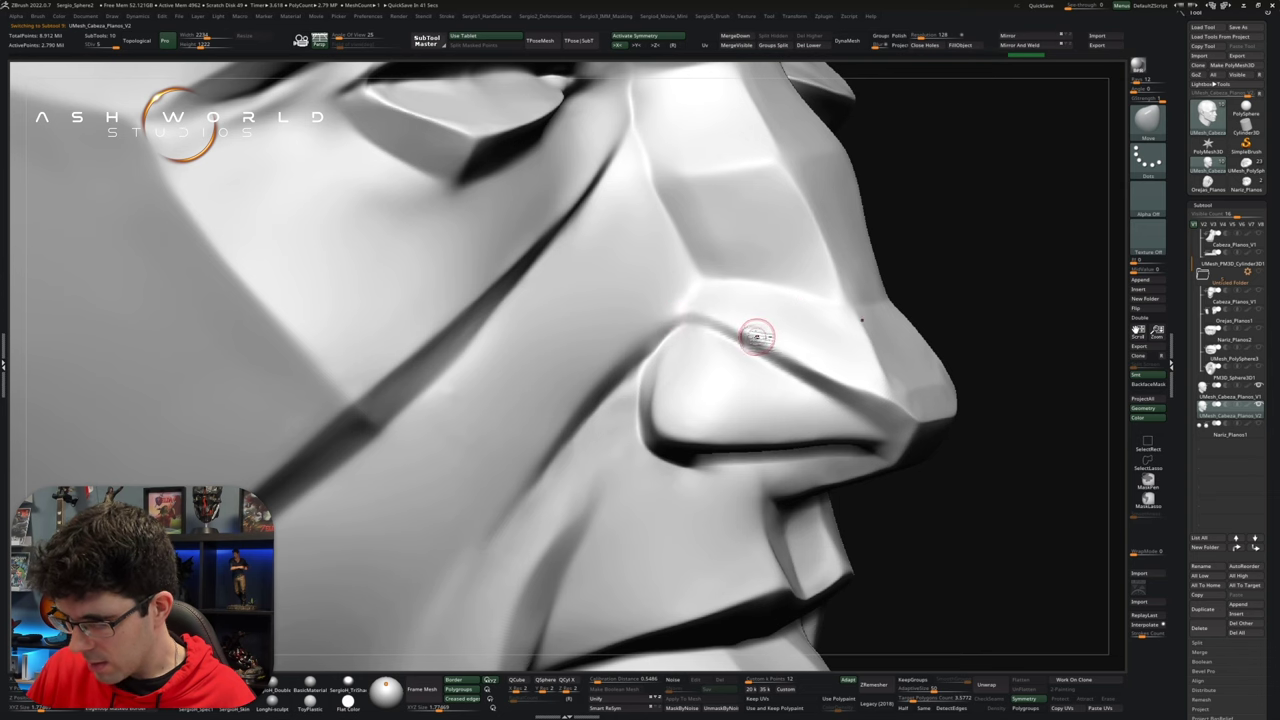
mouse_move(829, 343)
right_mouse_down()
mouse_move(551, 394)
mouse_move(654, 377)
mouse_move(608, 349)
mouse_move(591, 371)
right_mouse_up()
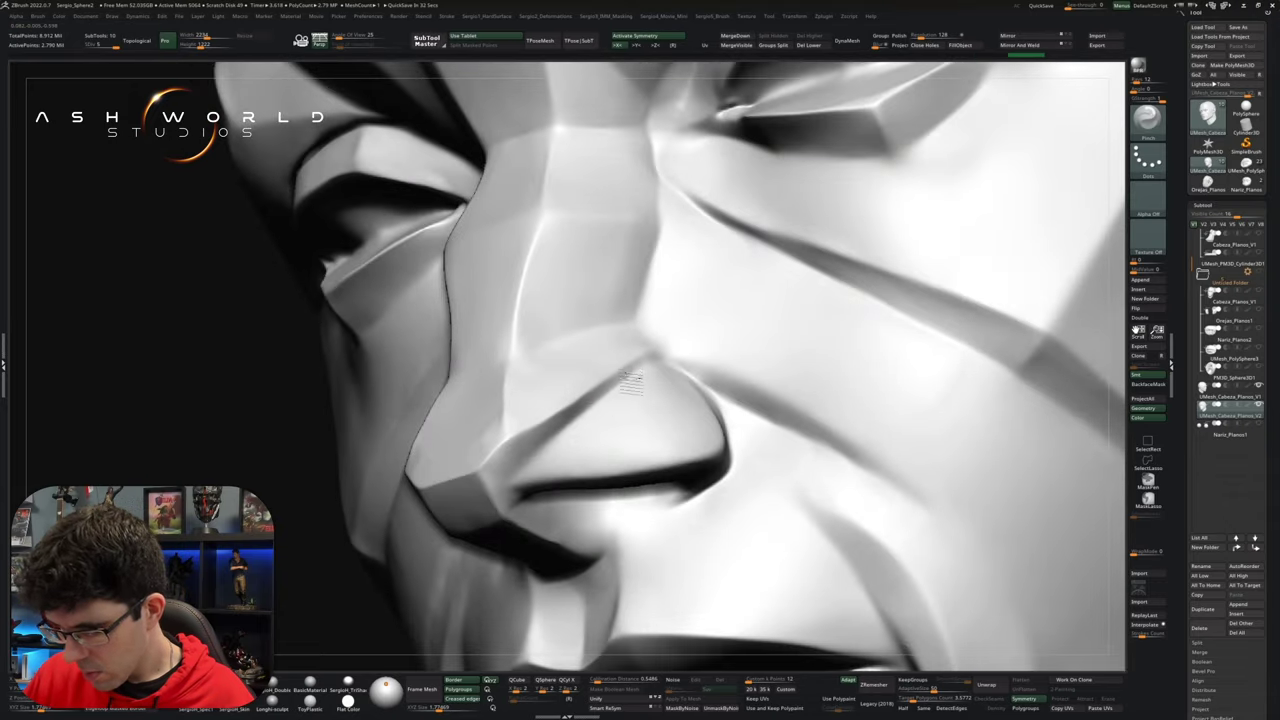
mouse_move(503, 374)
right_mouse_down("shift")
mouse_move(509, 353)
mouse_move(578, 460)
mouse_move(551, 488)
mouse_move(596, 437)
mouse_move(651, 443)
mouse_move(664, 403)
mouse_move(712, 376)
mouse_move(724, 344)
mouse_move(697, 410)
mouse_move(728, 391)
mouse_move(722, 330)
right_mouse_up("shift")
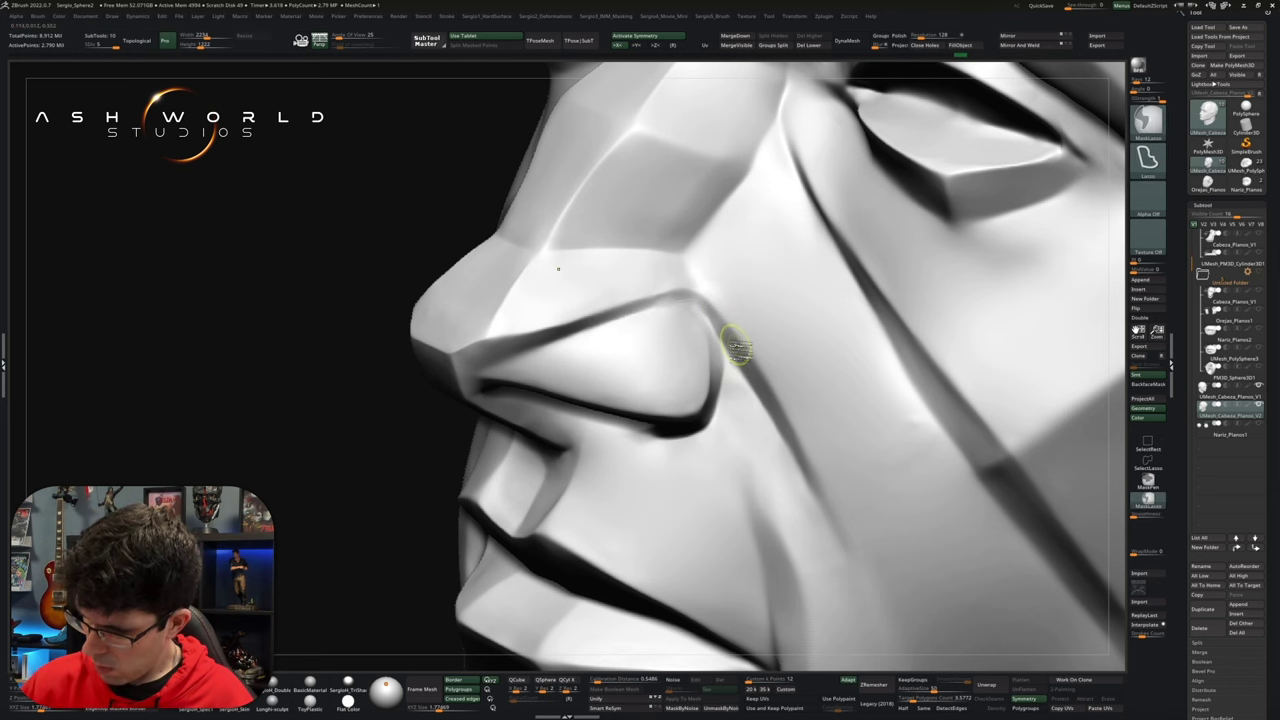
Step: Flatten a crisp plane below the nostril wing, then check it from front and exact side profile
left_click_drag(716, 322, 722, 317)
mouse_move(722, 317)
right_mouse_down()
mouse_move(670, 412)
mouse_move(664, 345)
mouse_move(529, 337)
mouse_move(534, 316)
right_mouse_up()
mouse_move(412, 485)
right_mouse_down()
mouse_move(551, 391)
mouse_move(723, 200)
mouse_move(694, 200)
mouse_move(707, 228)
mouse_move(745, 207)
mouse_move(765, 265)
mouse_move(720, 329)
right_mouse_up()
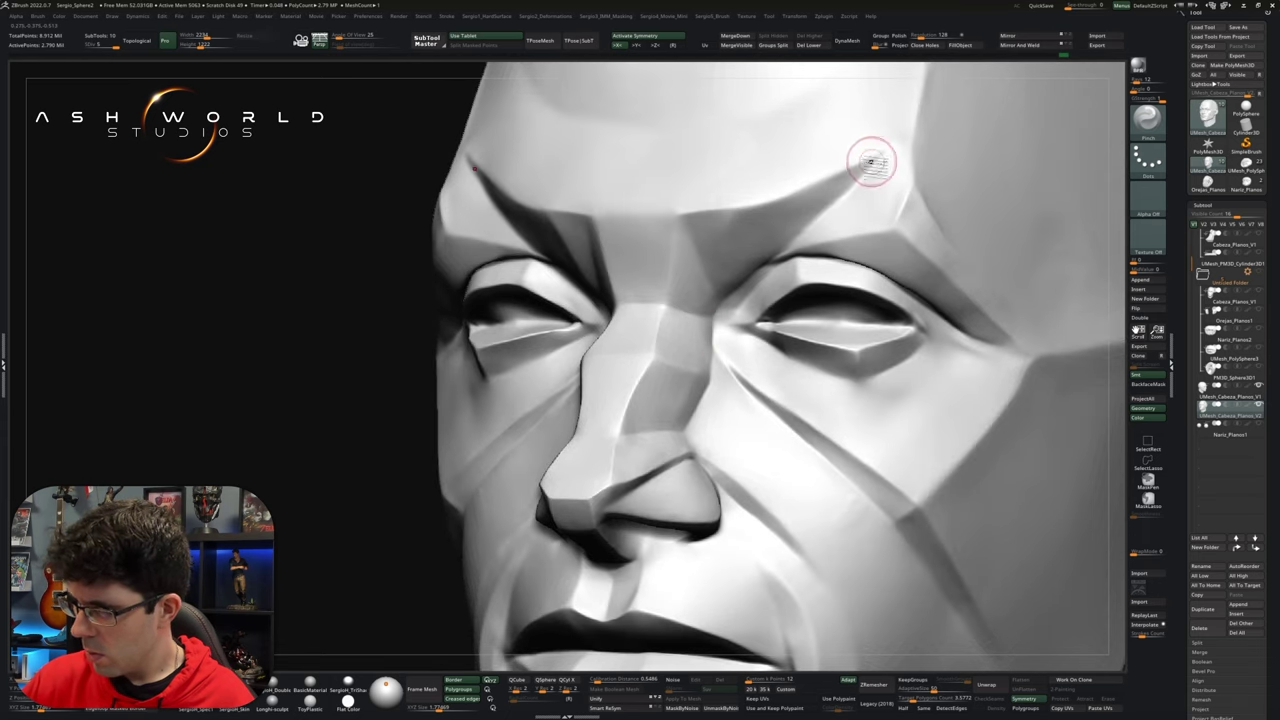
mouse_move(820, 200)
right_mouse_down()
mouse_move(705, 313)
mouse_move(640, 354)
mouse_move(586, 360)
right_mouse_up()
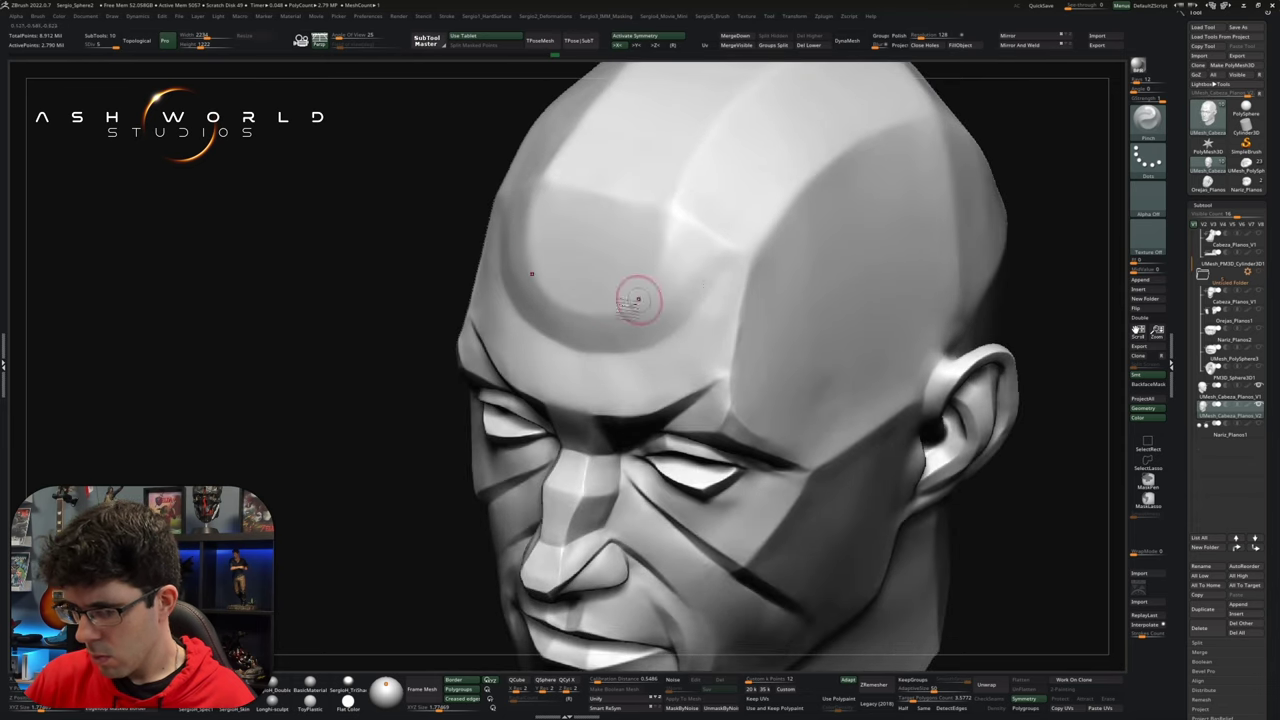
mouse_move(650, 280)
right_mouse_down()
mouse_move(709, 209)
mouse_move(694, 214)
right_mouse_up()
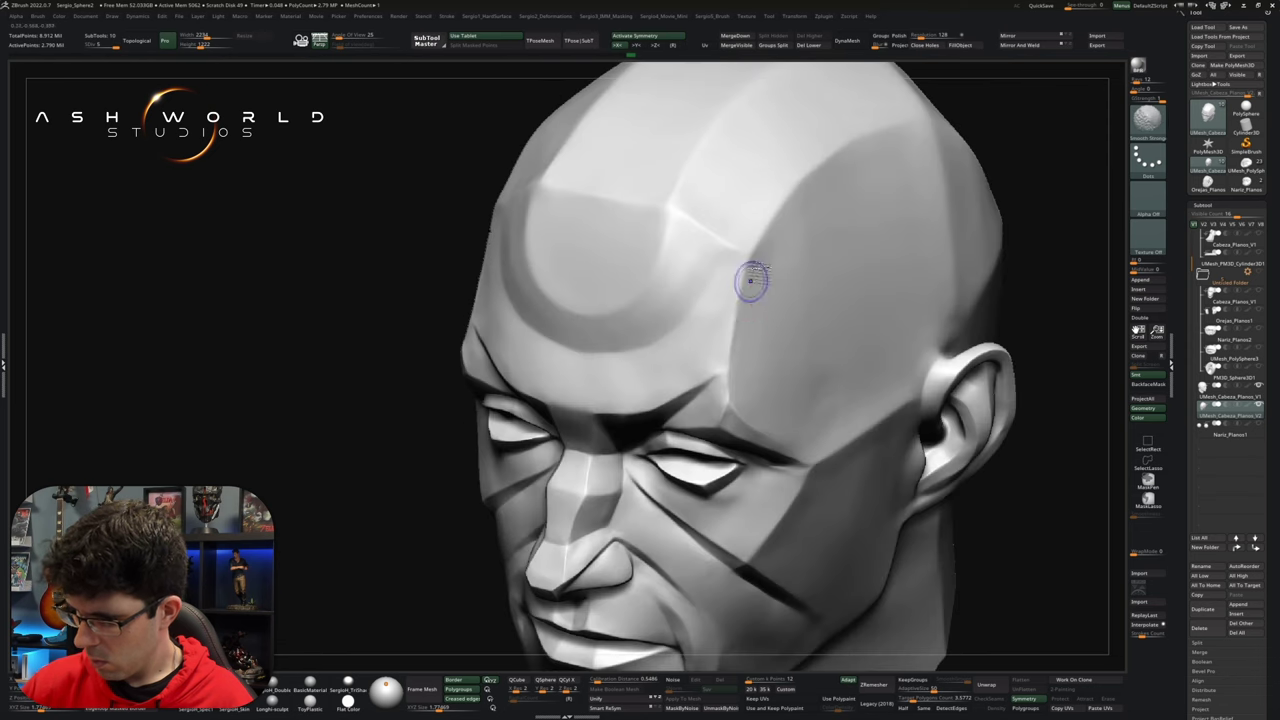
right_click_drag(741, 277, 647, 196)
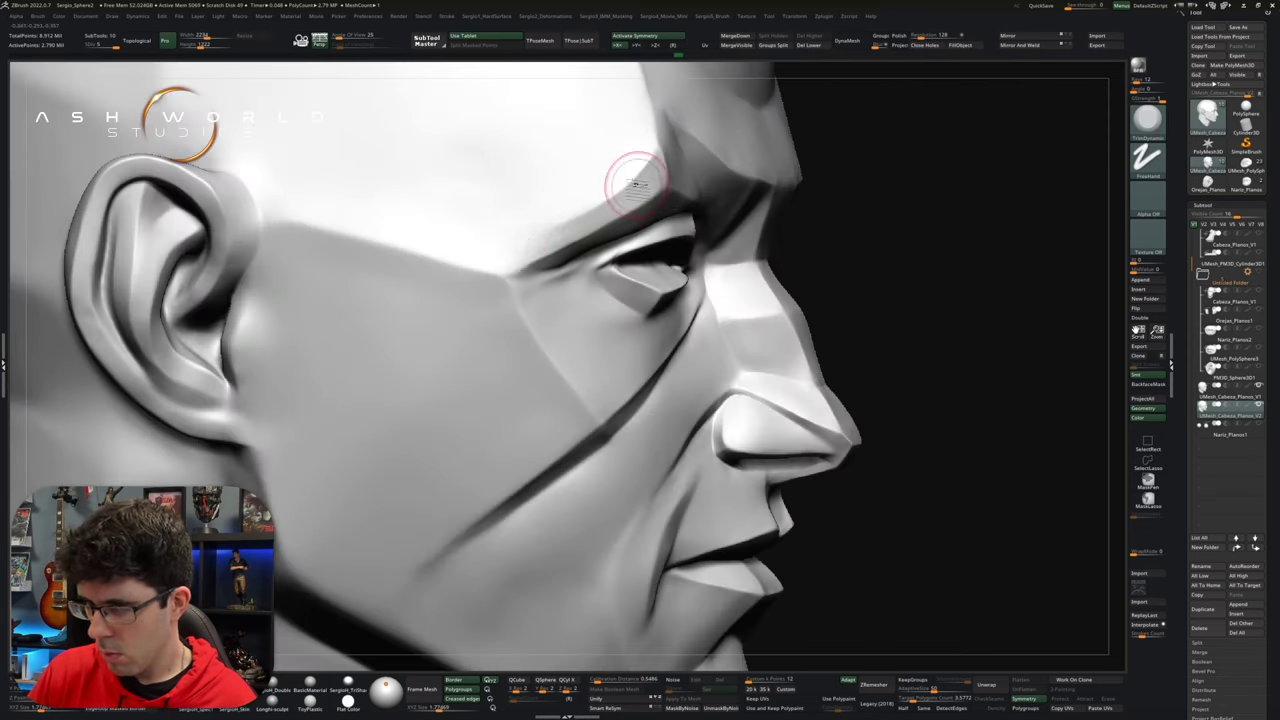
right_click_drag(634, 180, 607, 310, "shift")
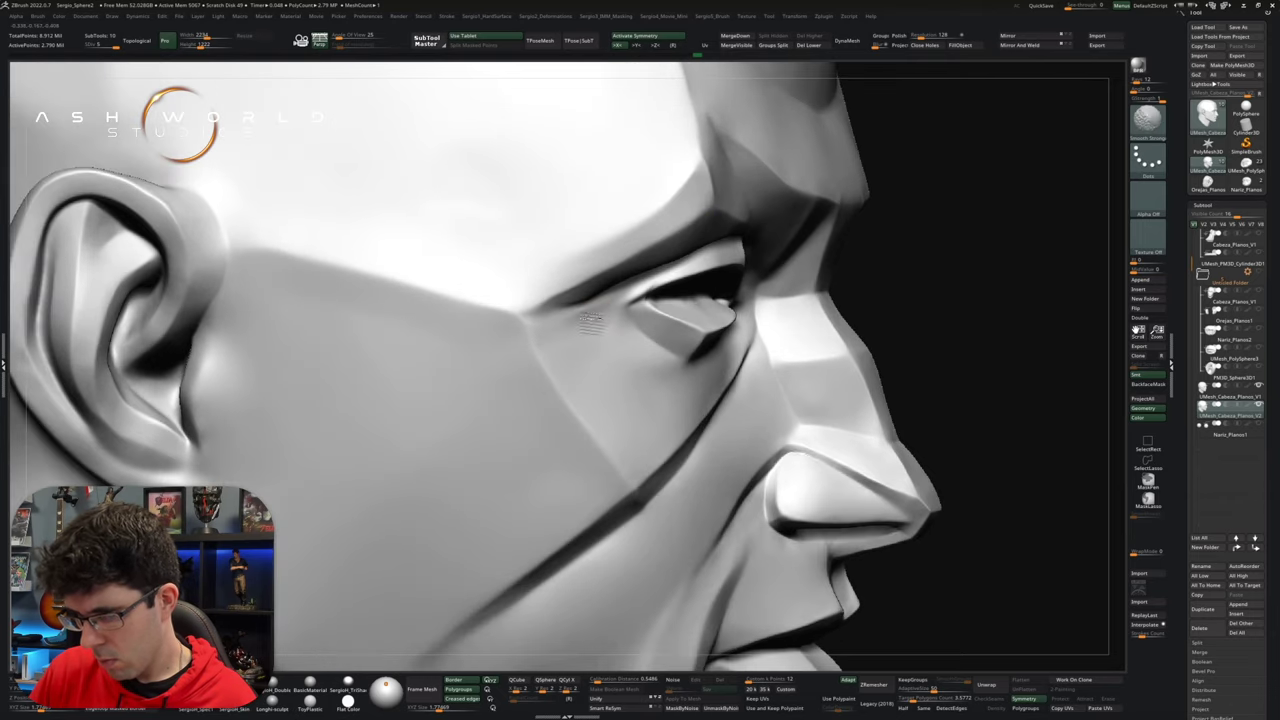
Step: Frame the head and inspect the ear, jaw and side profile from several angles
key("f")
mouse_move(607, 343)
right_mouse_down()
mouse_move(794, 343)
mouse_move(750, 325)
mouse_move(748, 243)
mouse_move(808, 374)
right_mouse_up()
right_click_drag(837, 229, 845, 305)
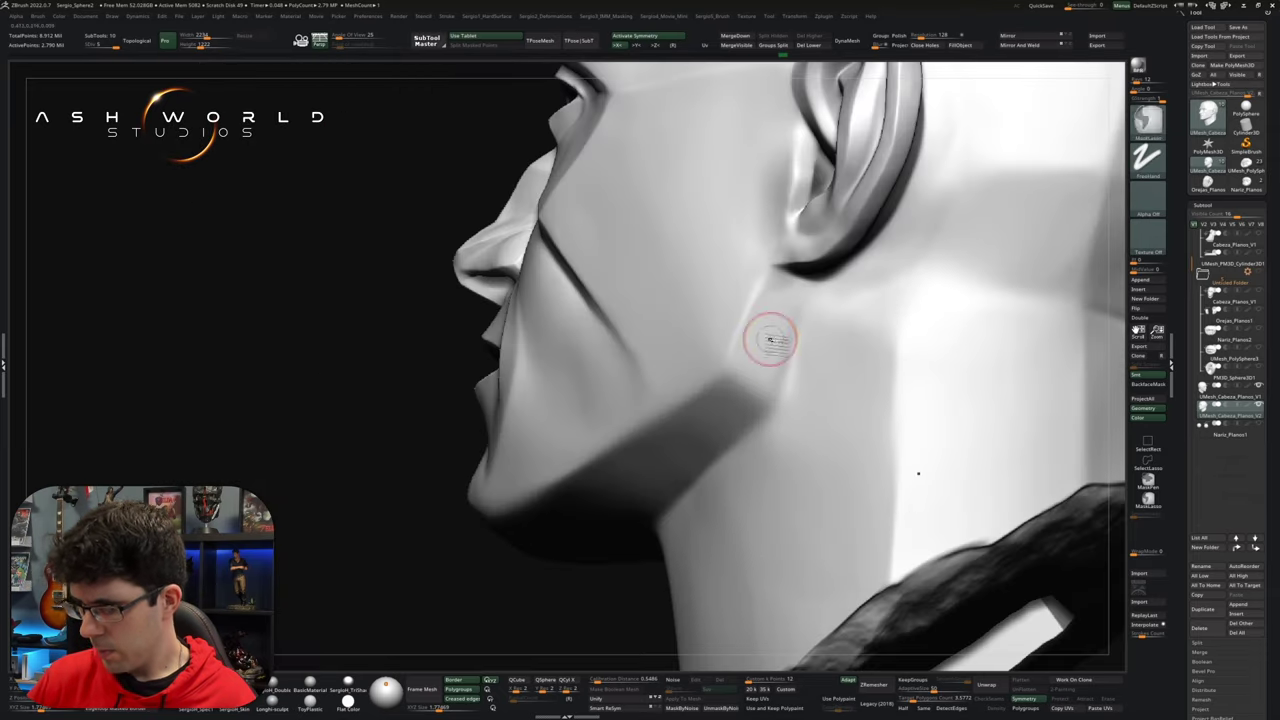
right_click_drag(766, 337, 766, 277)
mouse_move(780, 413)
right_mouse_down("alt")
mouse_move(717, 431)
mouse_move(733, 407)
right_mouse_up("alt")
mouse_move(545, 484)
right_mouse_down()
mouse_move(588, 462)
mouse_move(694, 351)
mouse_move(603, 429)
mouse_move(546, 432)
right_mouse_up()
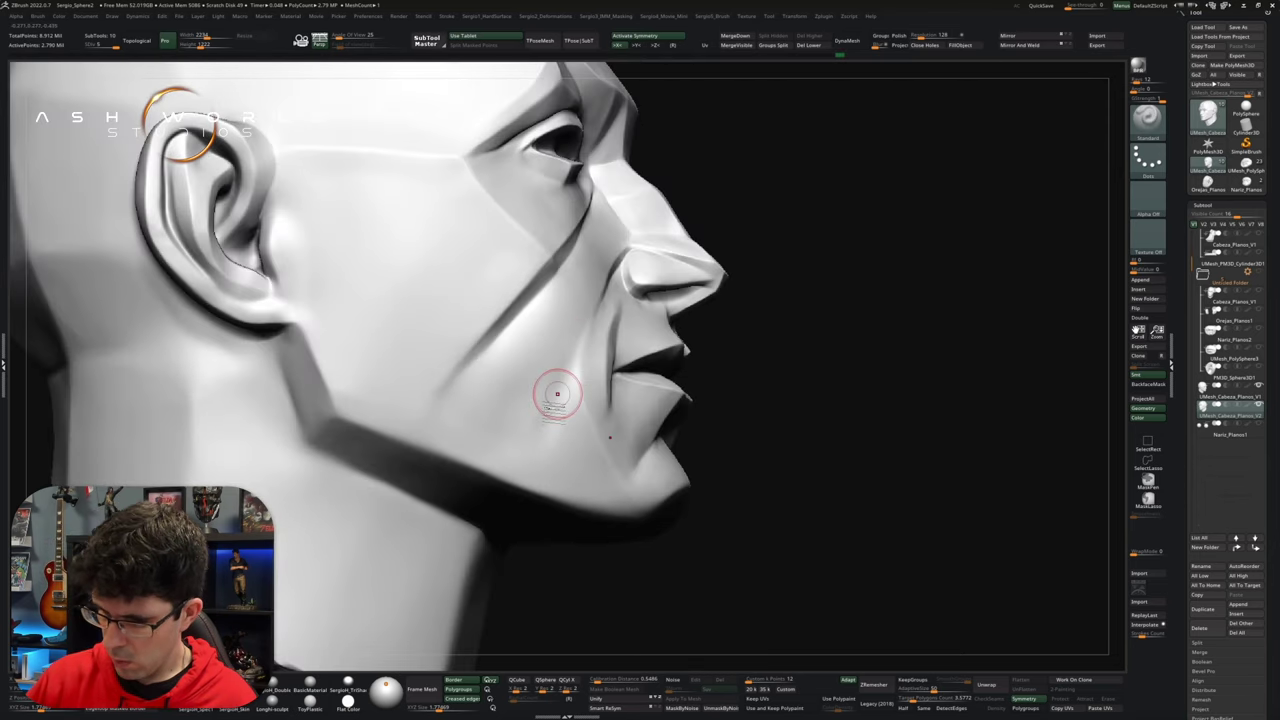
right_click_drag(574, 363, 566, 363)
Step: Sharpen the cheek, nose and mouth creases with the Pinch brush from front and left views
key("b")
key("p")
key("i")
mouse_move(551, 424)
right_mouse_down()
mouse_move(580, 437)
mouse_move(607, 350)
mouse_move(654, 300)
right_mouse_up()
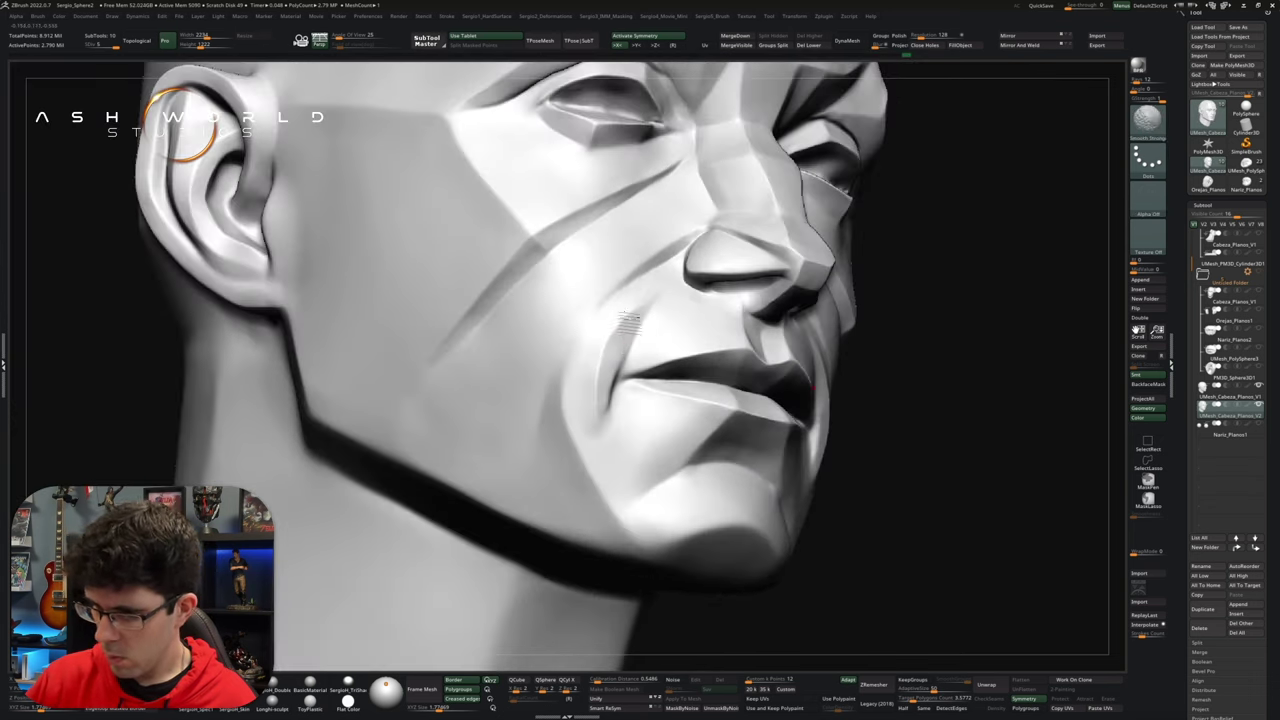
right_click_drag(595, 361, 658, 280, "ctrl")
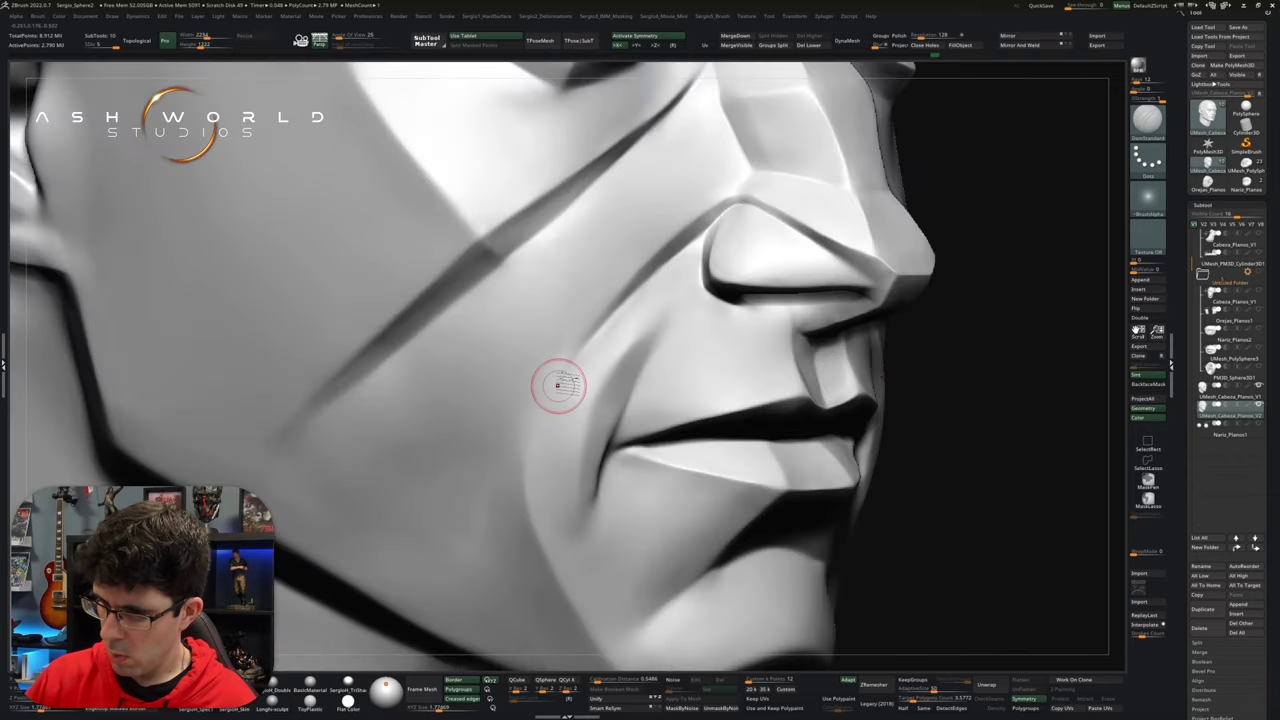
mouse_move(692, 206)
right_mouse_down()
mouse_move(434, 300)
mouse_move(390, 362)
mouse_move(731, 320)
mouse_move(728, 400)
mouse_move(693, 410)
right_mouse_up()
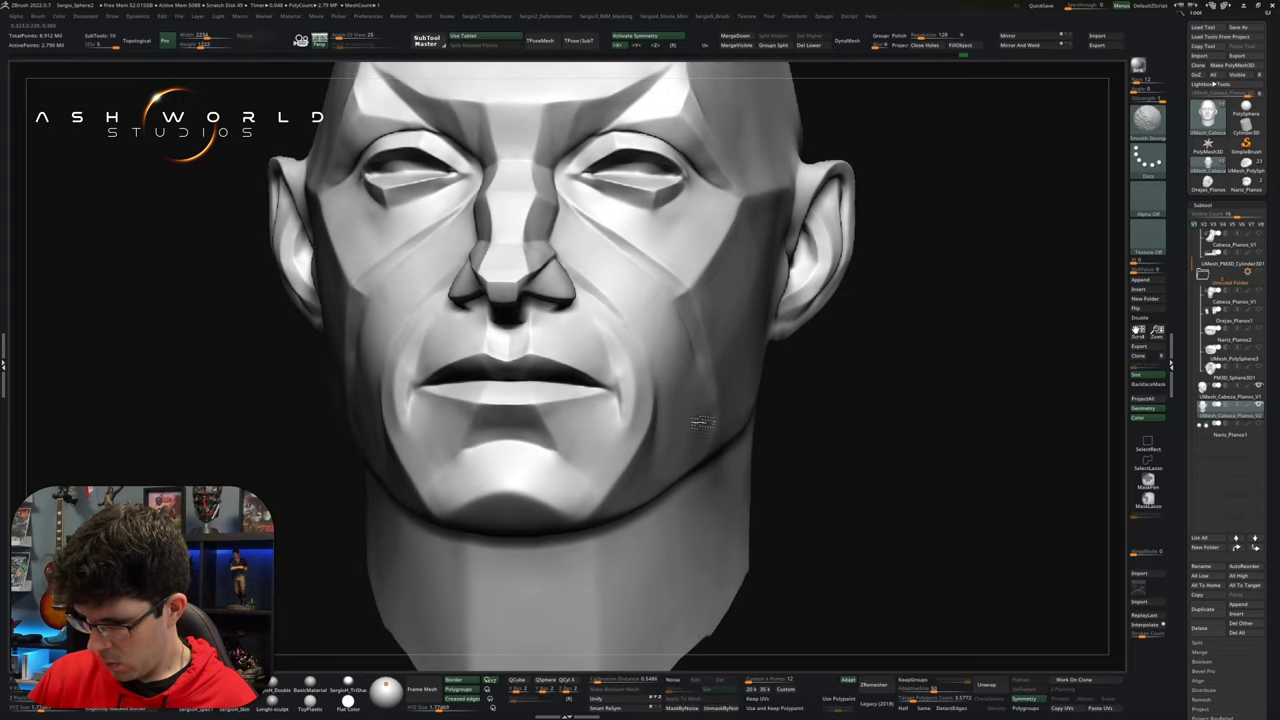
right_click_drag(680, 436, 659, 380)
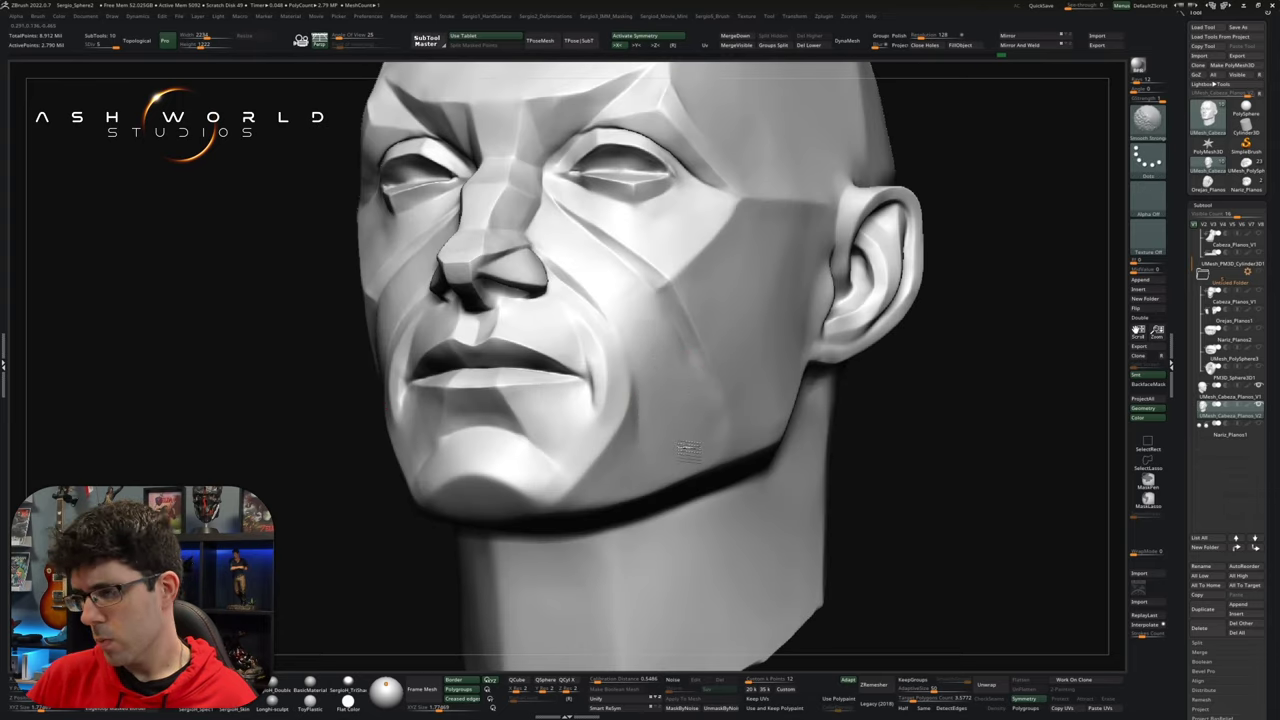
right_click_drag(654, 343, 350, 460)
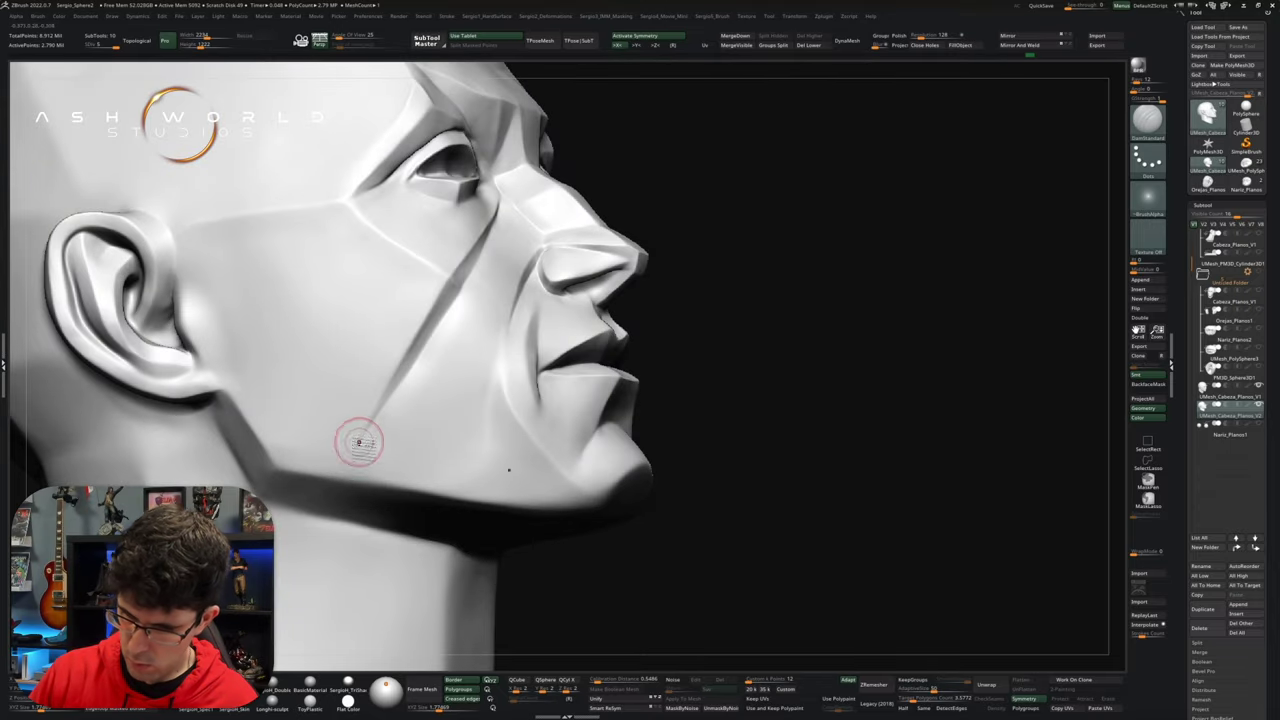
right_click_drag(416, 416, 380, 451)
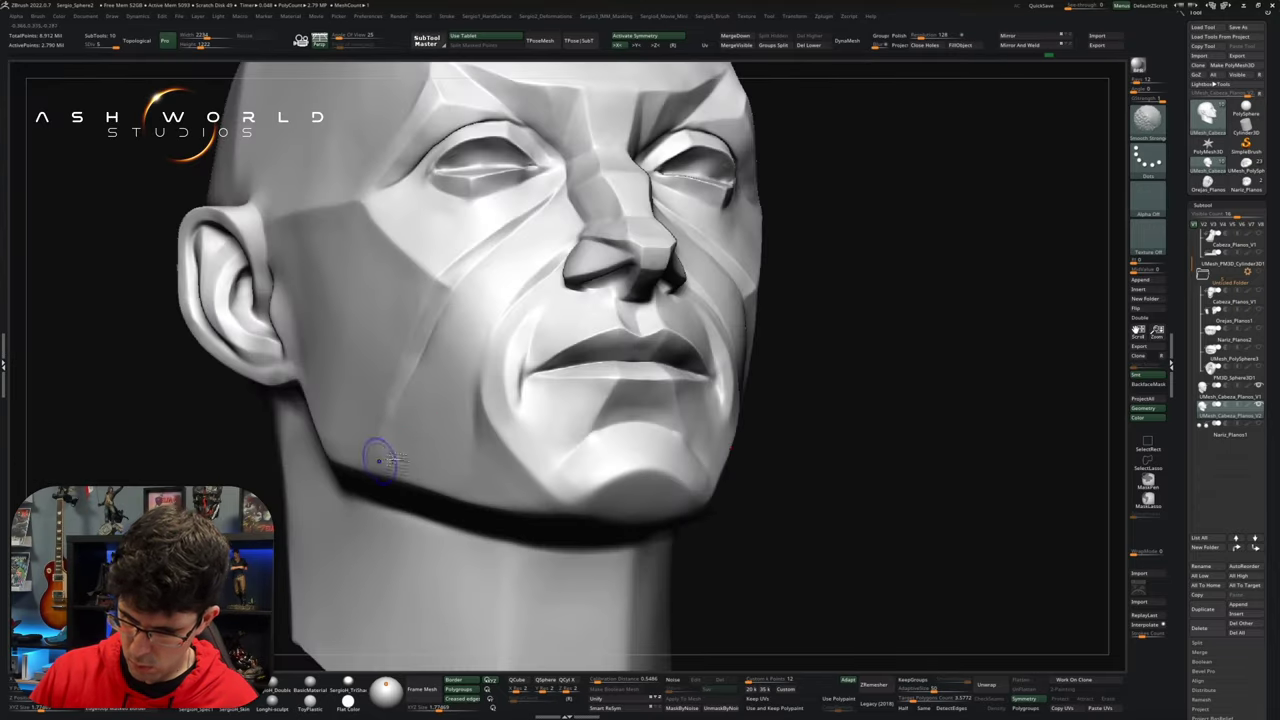
mouse_move(443, 380)
right_mouse_down()
mouse_move(768, 272)
mouse_move(651, 300)
mouse_move(668, 312)
mouse_move(651, 251)
mouse_move(871, 271)
mouse_move(717, 320)
mouse_move(700, 372)
mouse_move(494, 276)
mouse_move(473, 290)
mouse_move(451, 280)
mouse_move(441, 306)
right_mouse_up()
Step: Push and pull the surface beneath the jaw and chin with the Move brush
key("b")
key("m")
key("v")
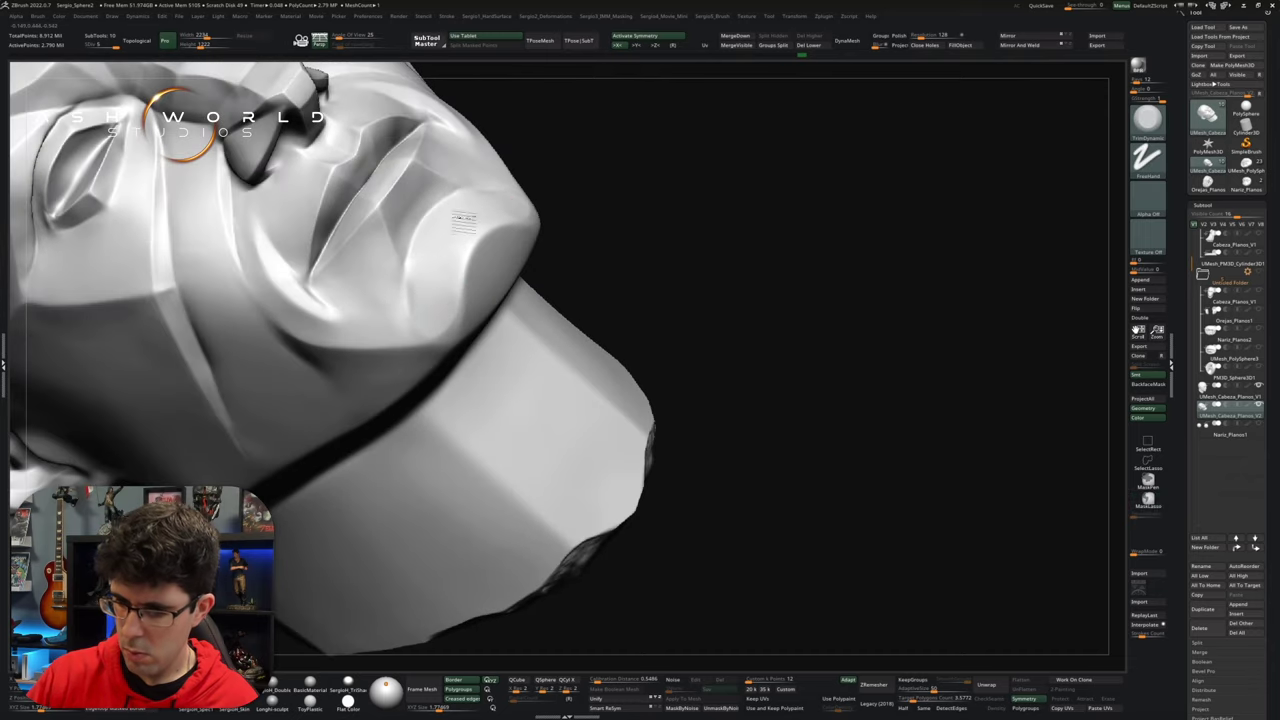
right_click_drag(445, 307, 466, 249)
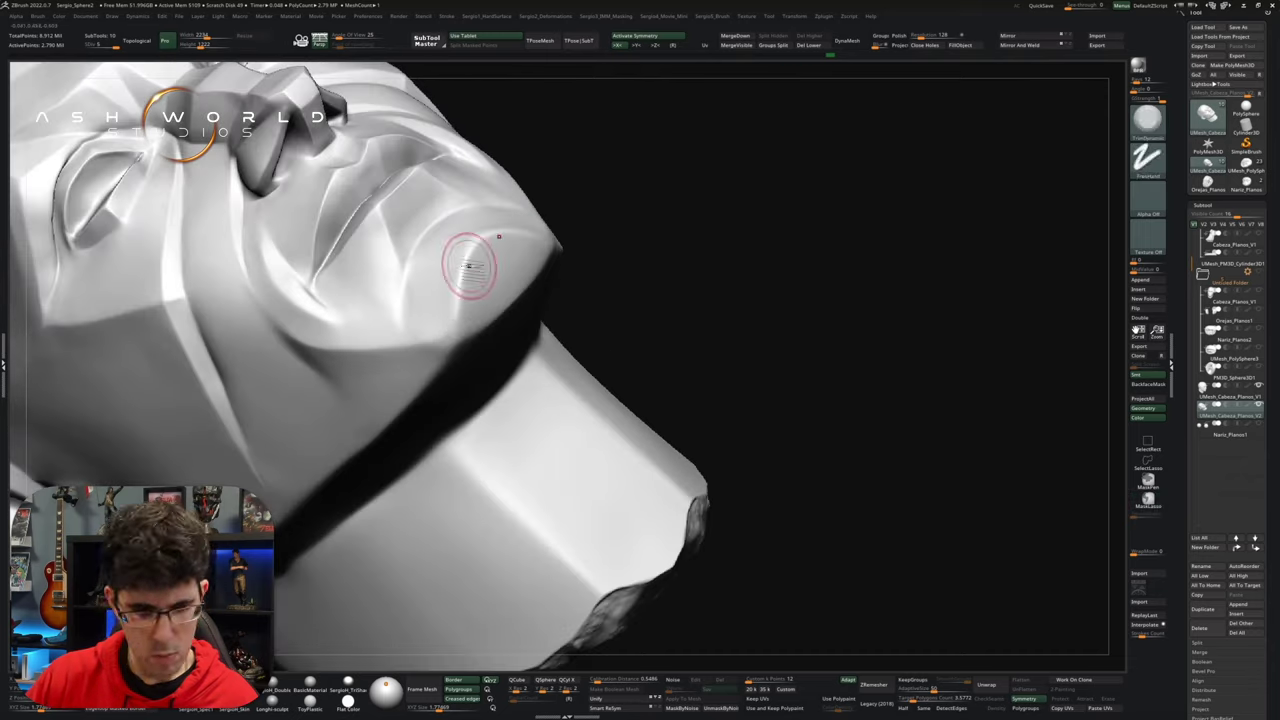
Step: Pinch the cheek edges into sharper creases with the Pinch brush
key("b")
key("p")
key("i")
mouse_move(388, 256)
right_mouse_down()
mouse_move(414, 194)
mouse_move(389, 228)
mouse_move(620, 246)
mouse_move(588, 362)
mouse_move(555, 330)
mouse_move(567, 318)
right_mouse_up()
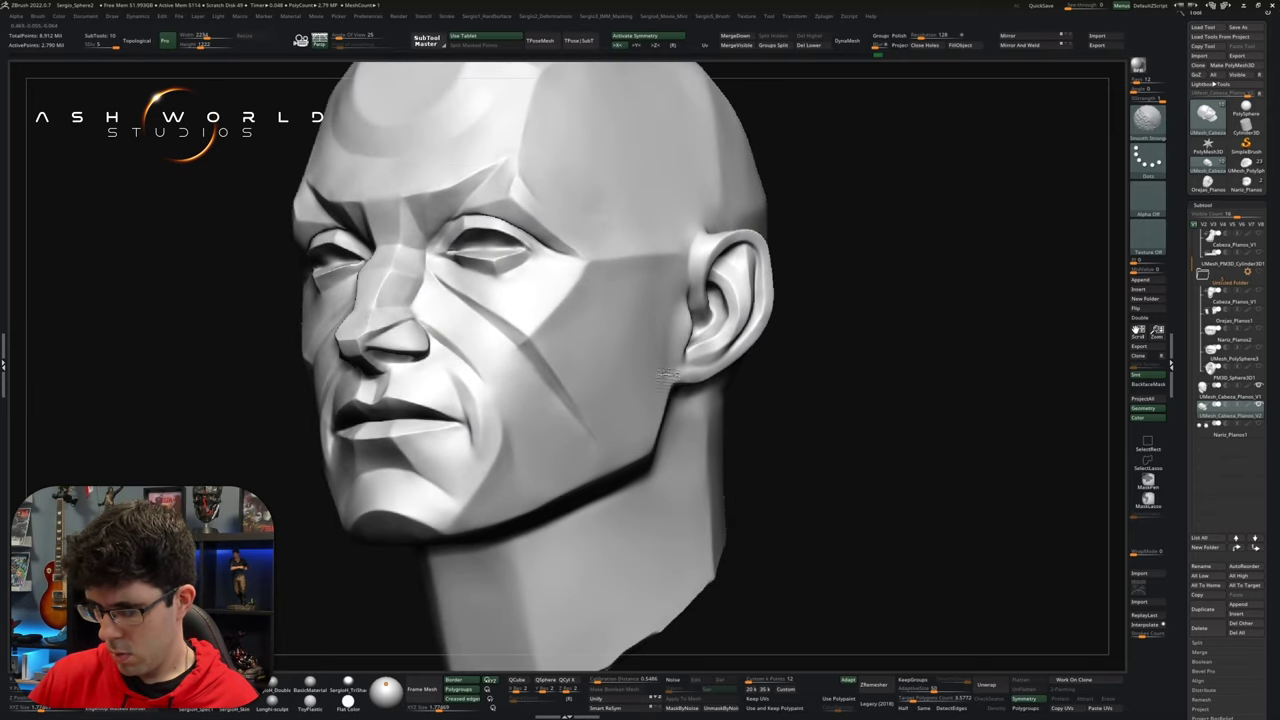
Step: Reshape the nose tip with the Move brush, then soften the nostrils with Smooth
mouse_move(563, 173)
right_mouse_down()
mouse_move(557, 226)
mouse_move(542, 212)
mouse_move(452, 270)
mouse_move(409, 257)
mouse_move(424, 280)
right_mouse_up()
mouse_move(540, 230)
right_mouse_down()
mouse_move(720, 254)
mouse_move(514, 306)
mouse_move(528, 430)
mouse_move(617, 326)
mouse_move(600, 400)
mouse_move(674, 420)
mouse_move(779, 340)
mouse_move(823, 423)
mouse_move(883, 433)
mouse_move(814, 417)
mouse_move(763, 363)
mouse_move(721, 370)
right_mouse_up()
mouse_move(622, 282)
right_mouse_down()
mouse_move(510, 283)
mouse_move(571, 237)
right_mouse_up()
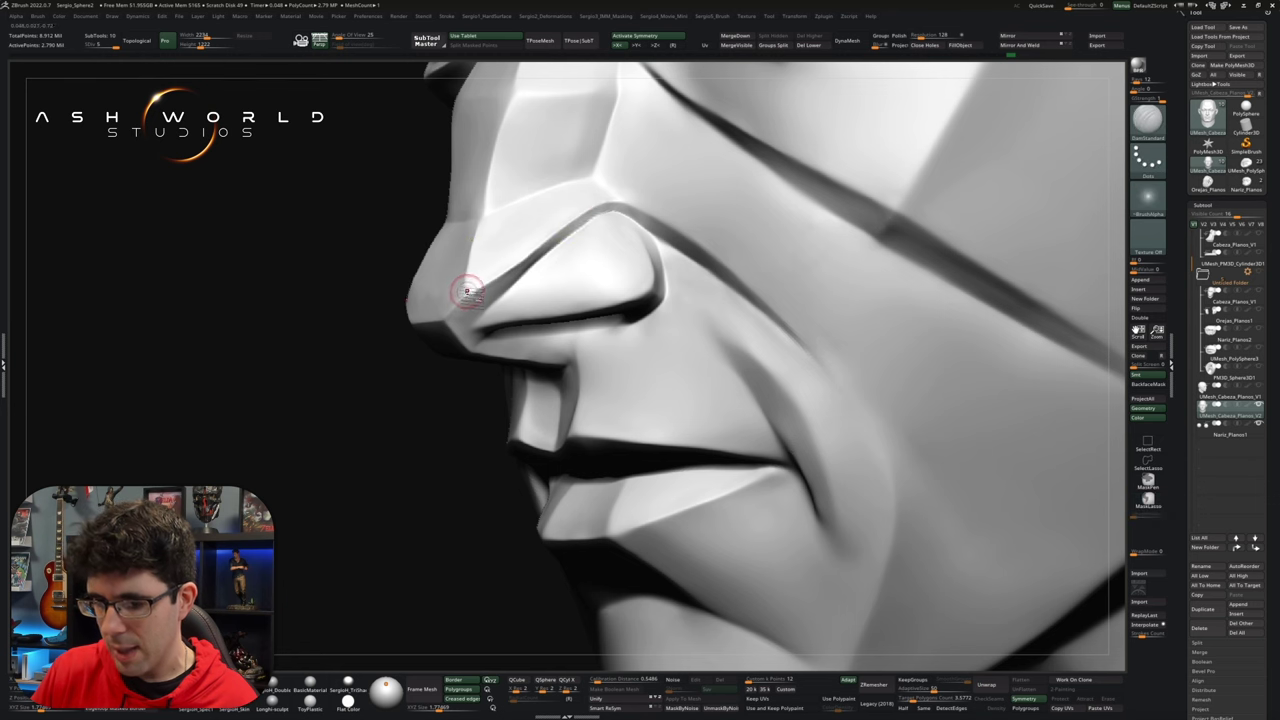
right_click_drag(473, 313, 469, 307)
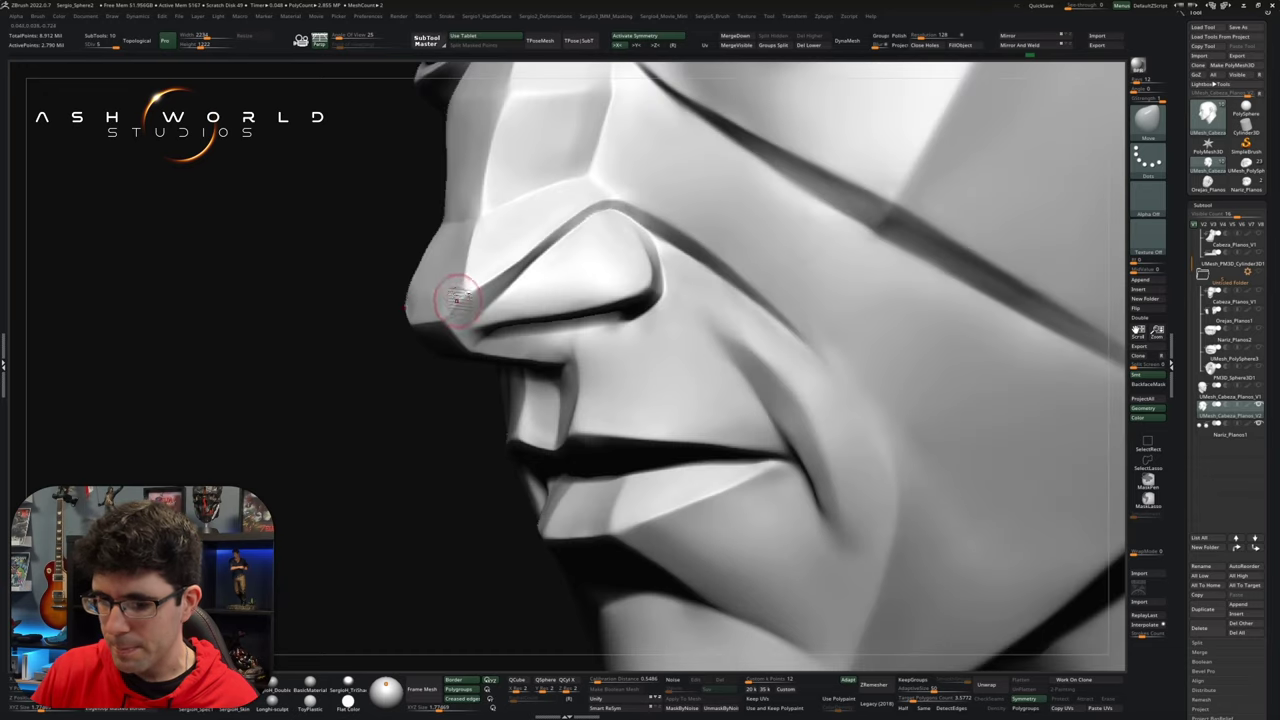
right_click_drag(465, 308, 432, 298)
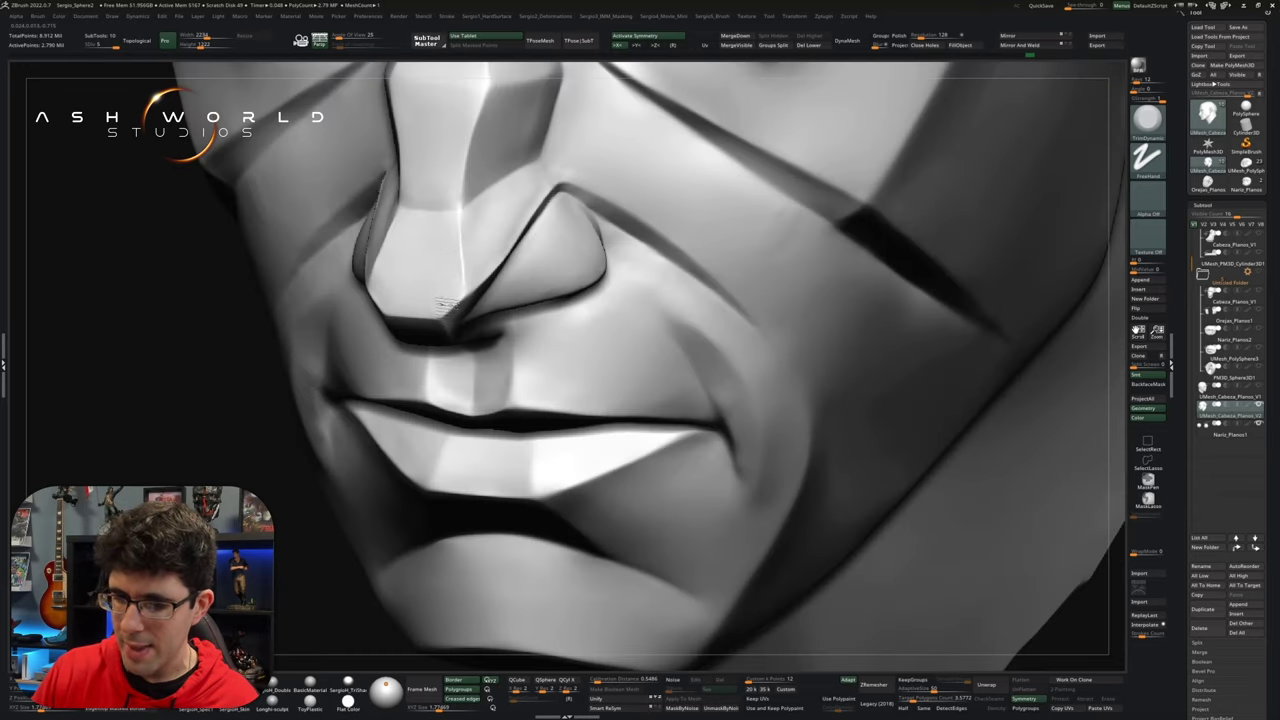
key("shift")
mouse_move(440, 277)
right_mouse_down("ctrl")
mouse_move(897, 249)
mouse_move(848, 207)
mouse_move(869, 309)
mouse_move(783, 309)
mouse_move(851, 320)
mouse_move(771, 314)
mouse_move(683, 350)
right_mouse_up("ctrl")
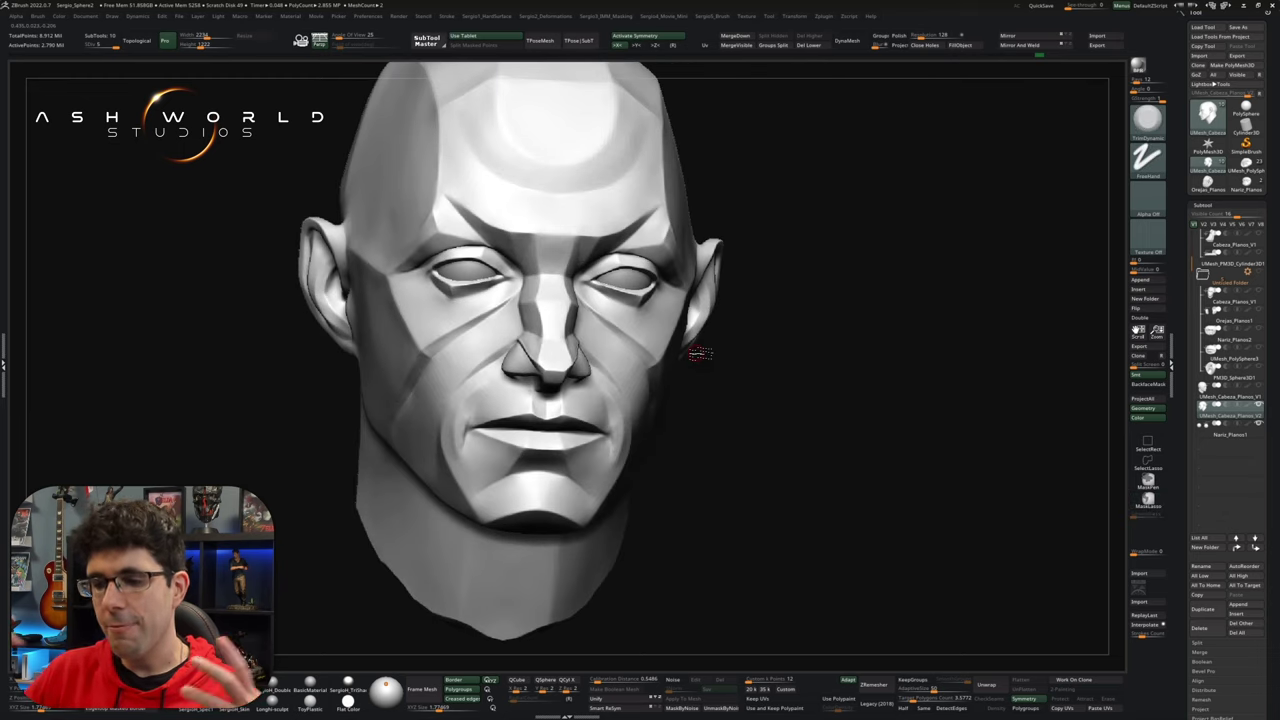
mouse_move(854, 405)
left_mouse_down("shift")
mouse_move(842, 394)
mouse_move(794, 408)
mouse_move(821, 384)
left_mouse_up("shift")
key("b")
key("t")
key("d")
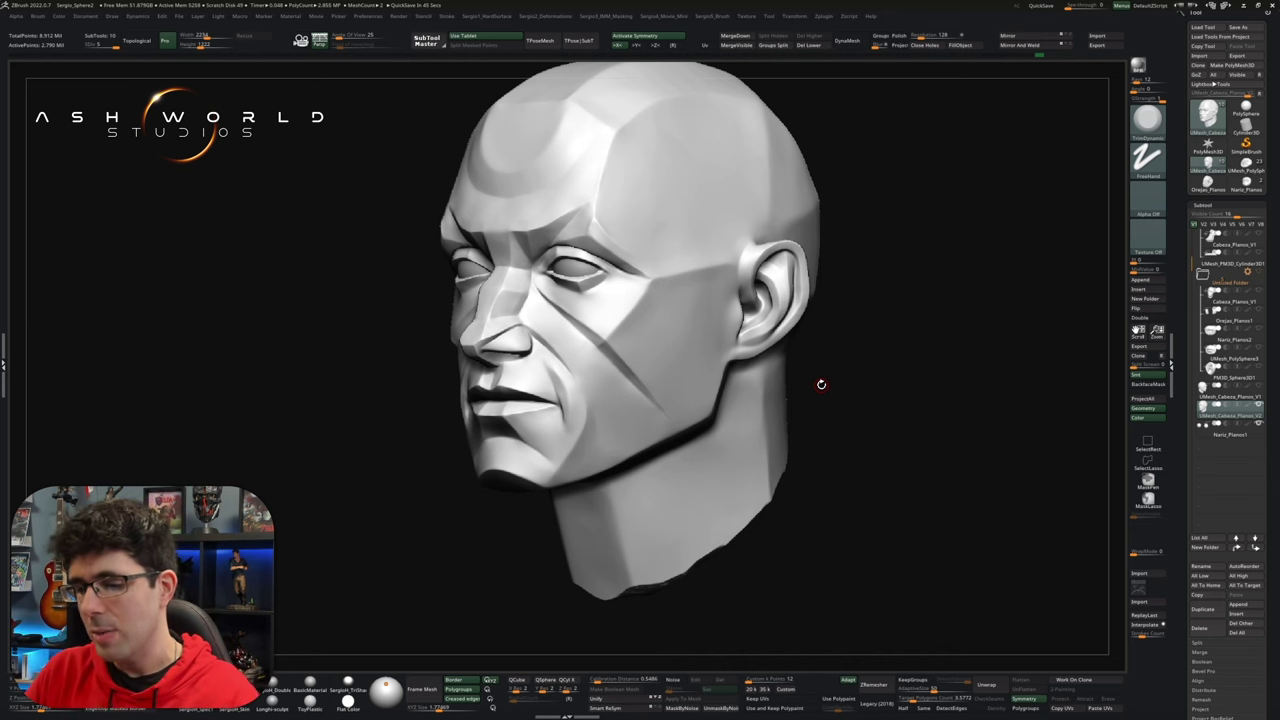
mouse_move(821, 384)
left_mouse_down()
mouse_move(906, 354)
mouse_move(900, 380)
mouse_move(886, 371)
mouse_move(886, 397)
mouse_move(897, 396)
mouse_move(877, 374)
left_mouse_up()
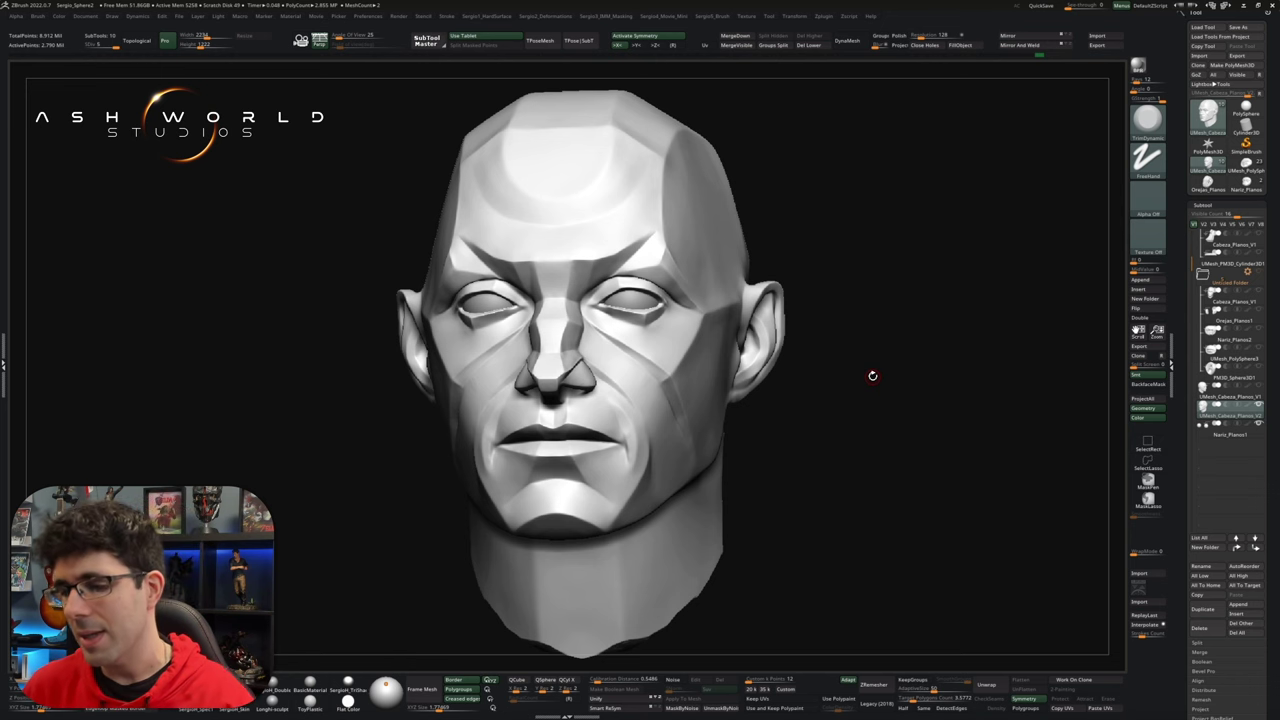